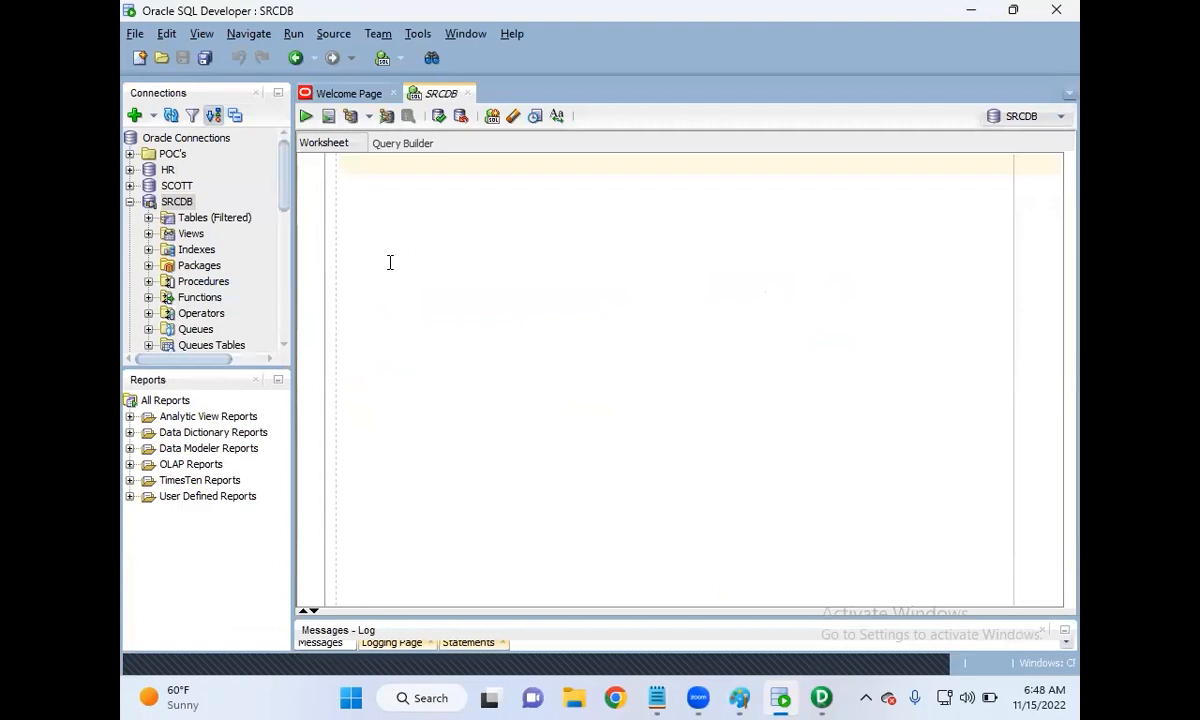
Step: Run SELECT * FROM EMP; on SRCDB to list its 12 rows and tag it --SOURCE
type("*")
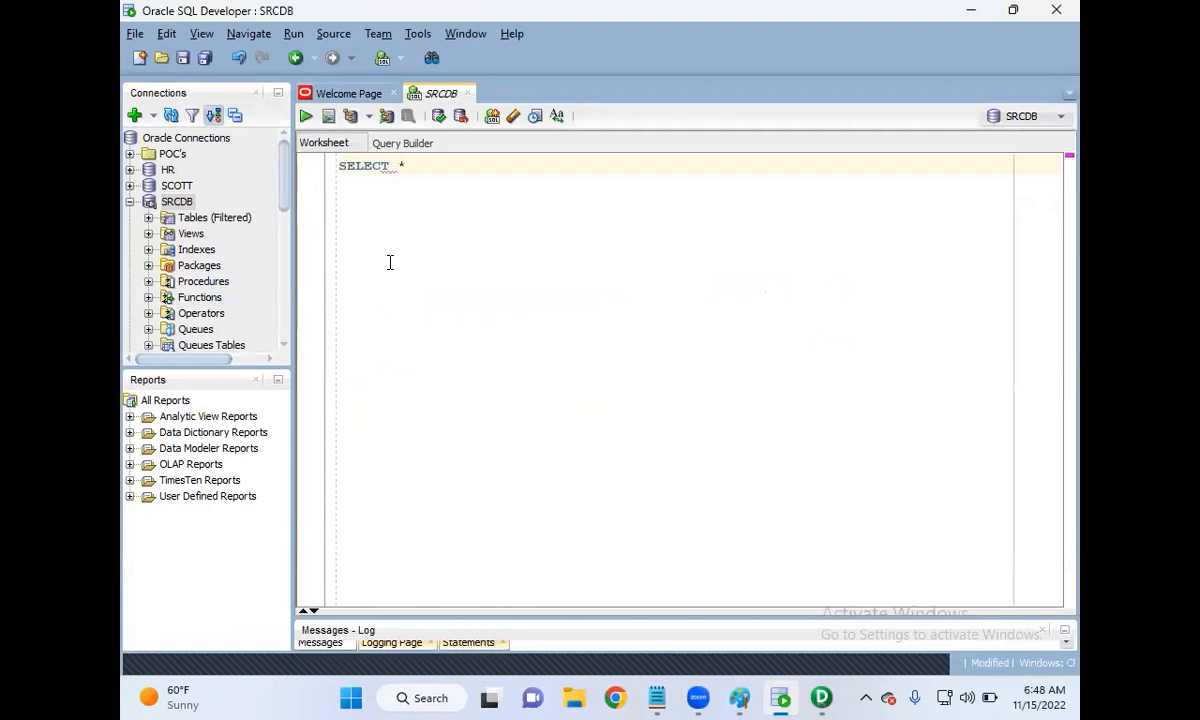
type(" FROM EMP;")
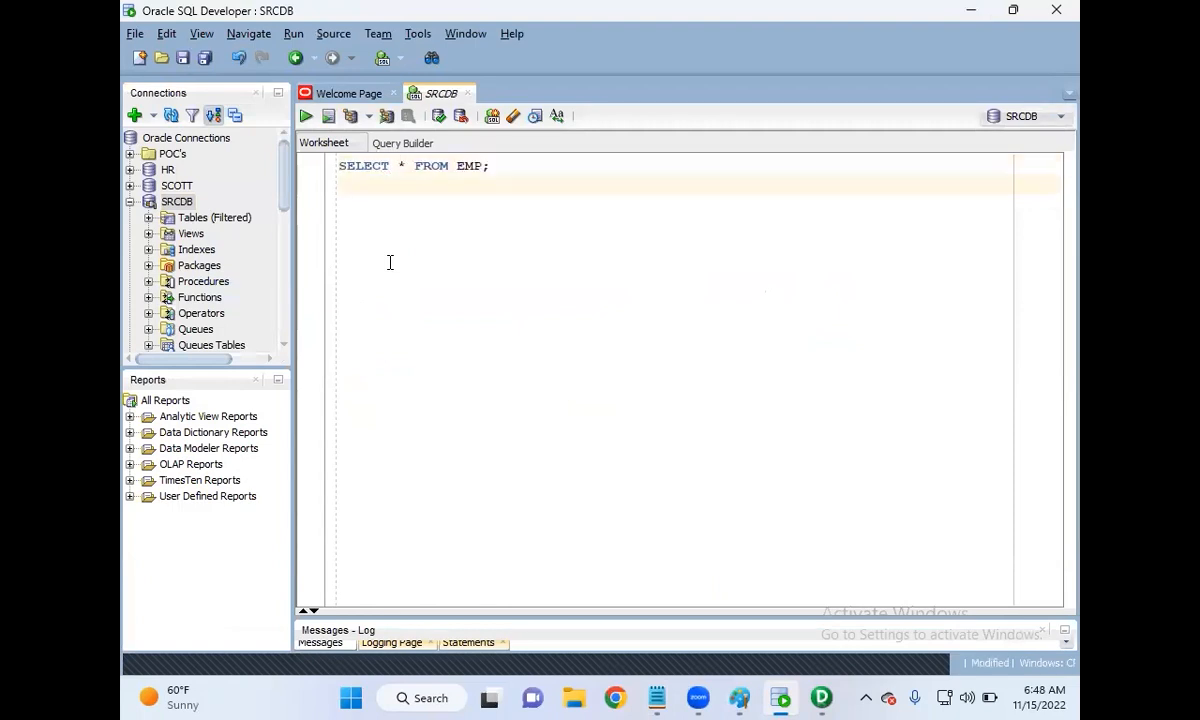
key("ctrl+a")
left_click(307, 116)
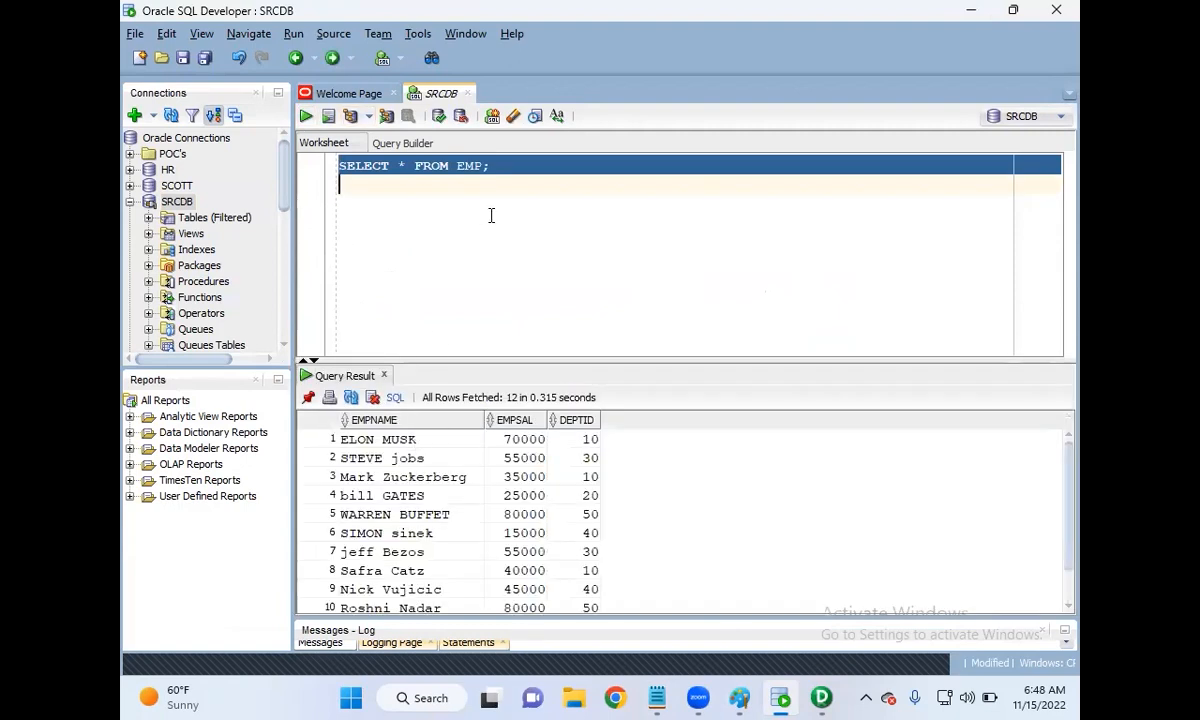
left_click(528, 166)
type("--SOURCE")
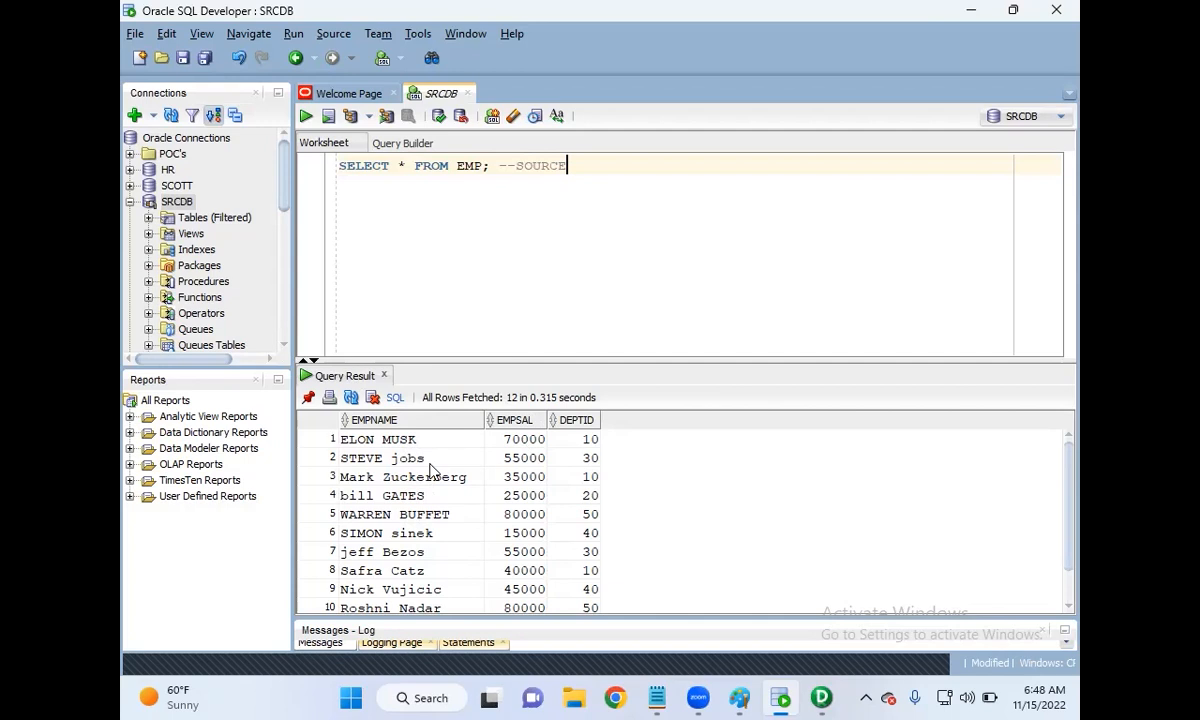
Step: Collapse SRCDB and open a new worksheet on the TGTDB connection
left_click(129, 201)
left_click(168, 201)
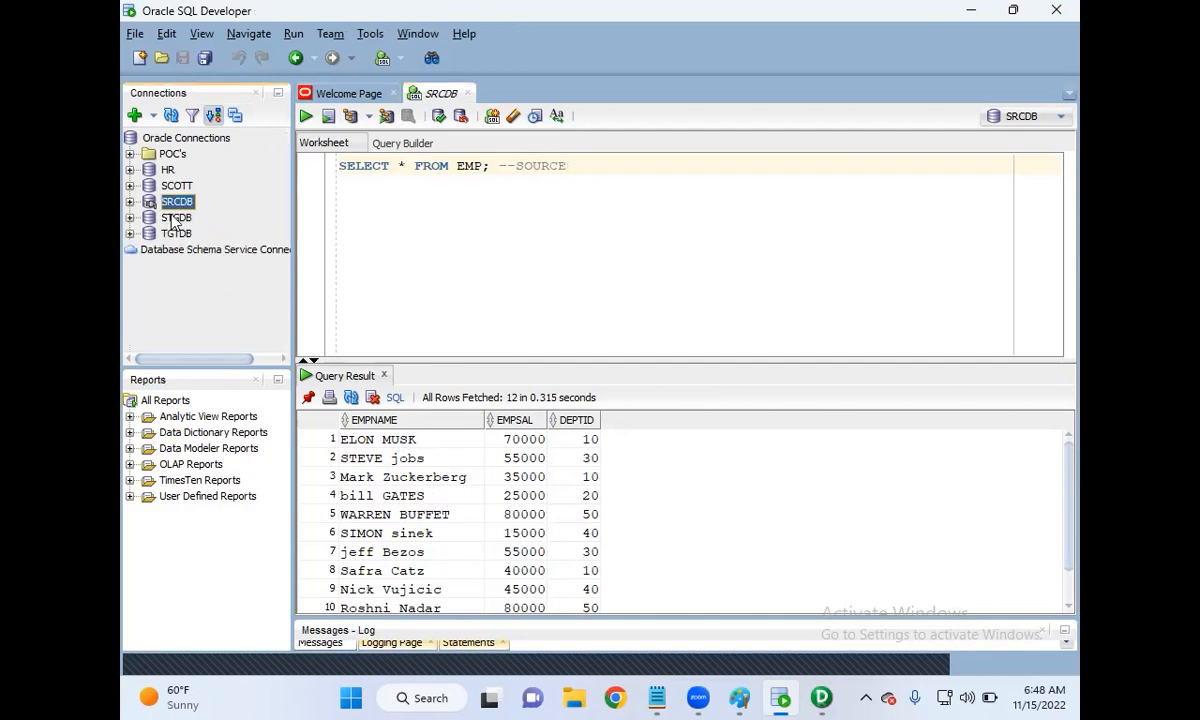
double_click(175, 234)
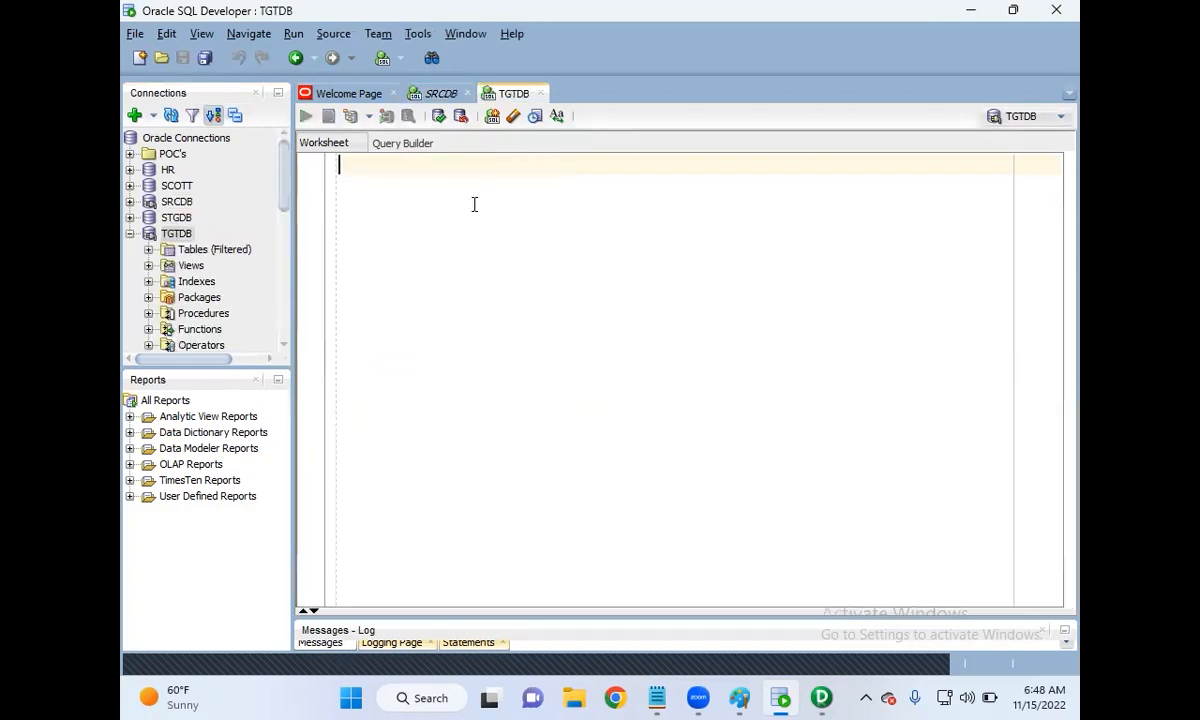
Step: Run SELECT * FROM EMPLOYEES_TGT on TGTDB, get 0 rows, then go back to SRCDB
type("SELECT * FROM ")
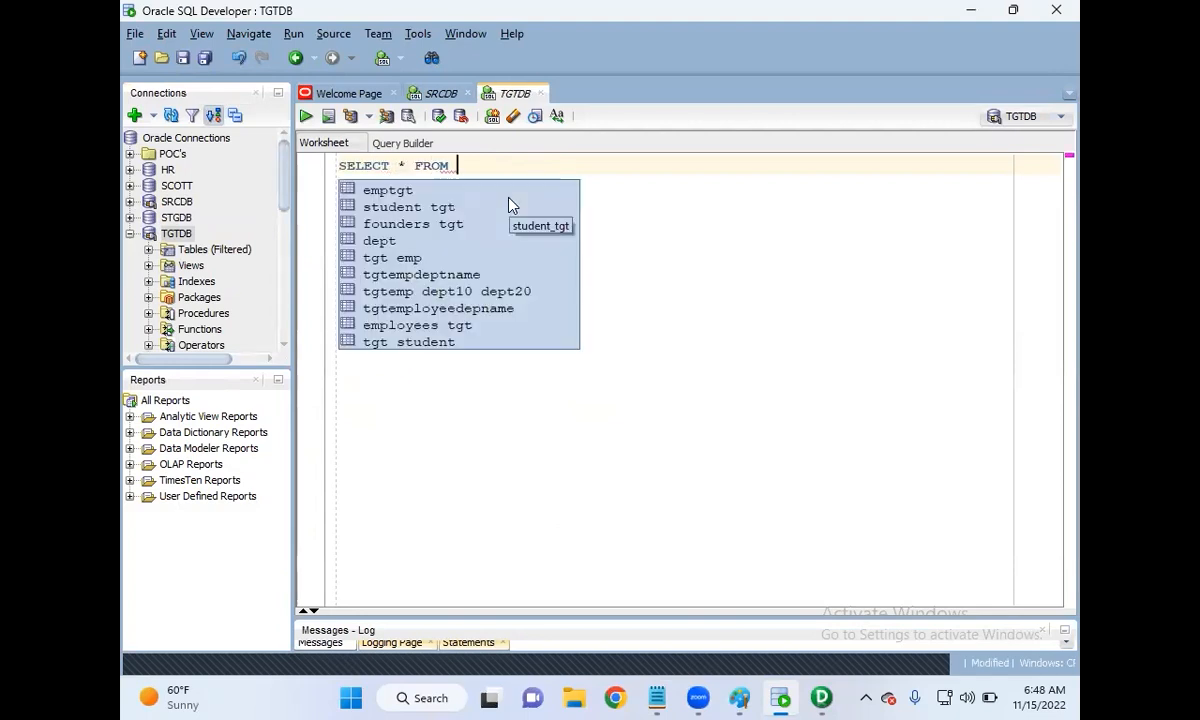
type("EMPLOYEES")
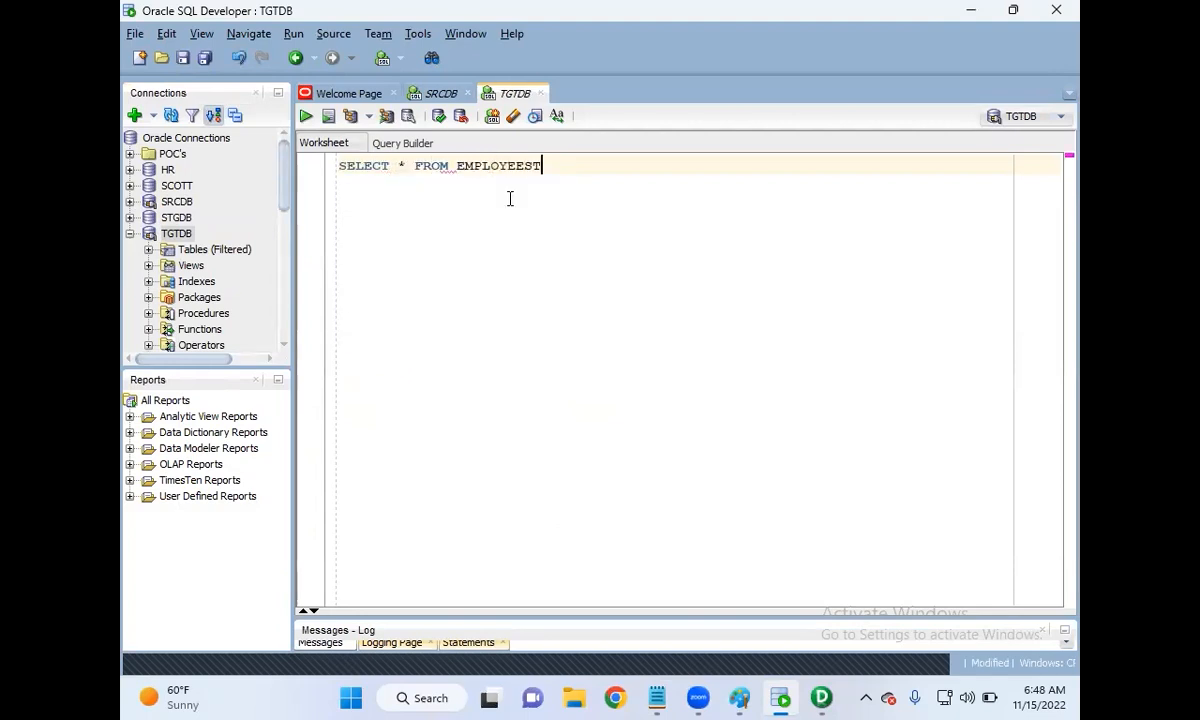
type("_TGT")
key("ctrl+a")
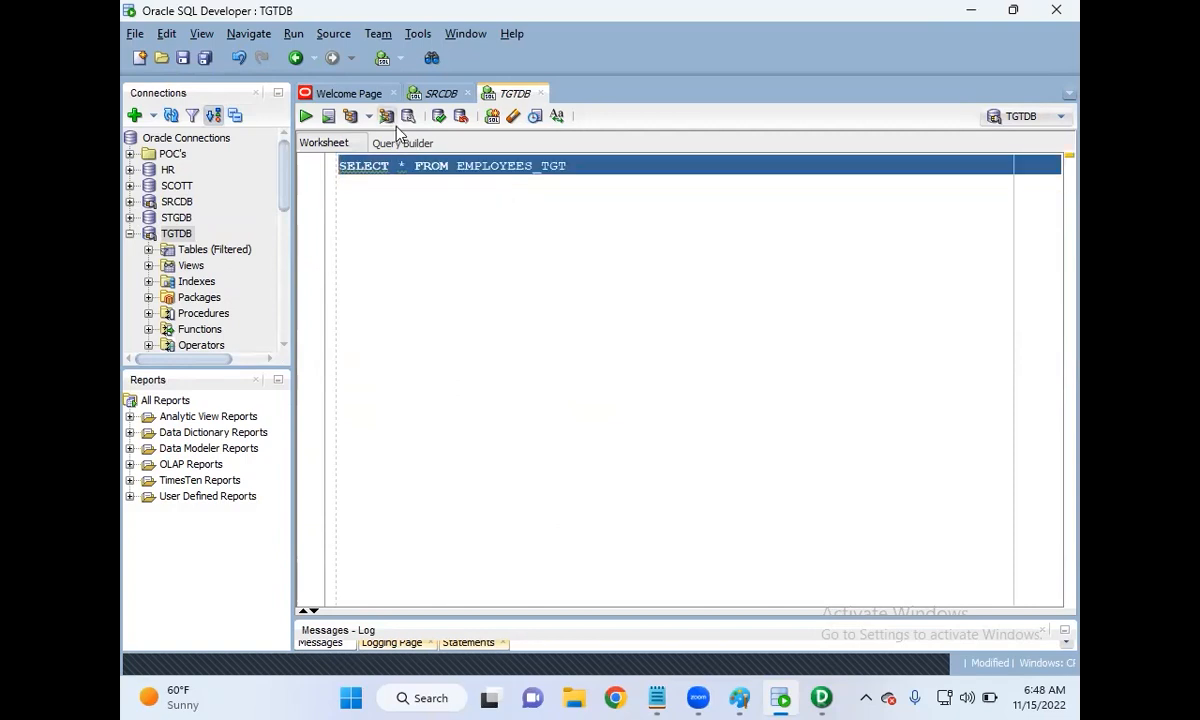
left_click(306, 116)
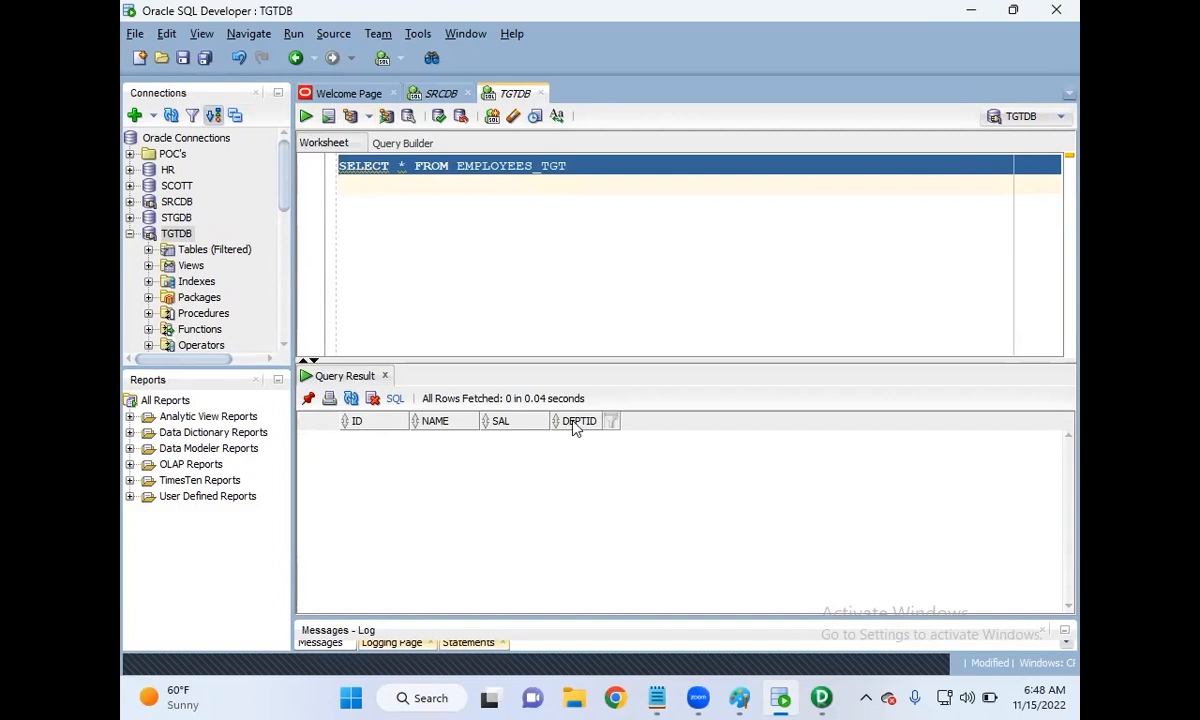
left_click(421, 95)
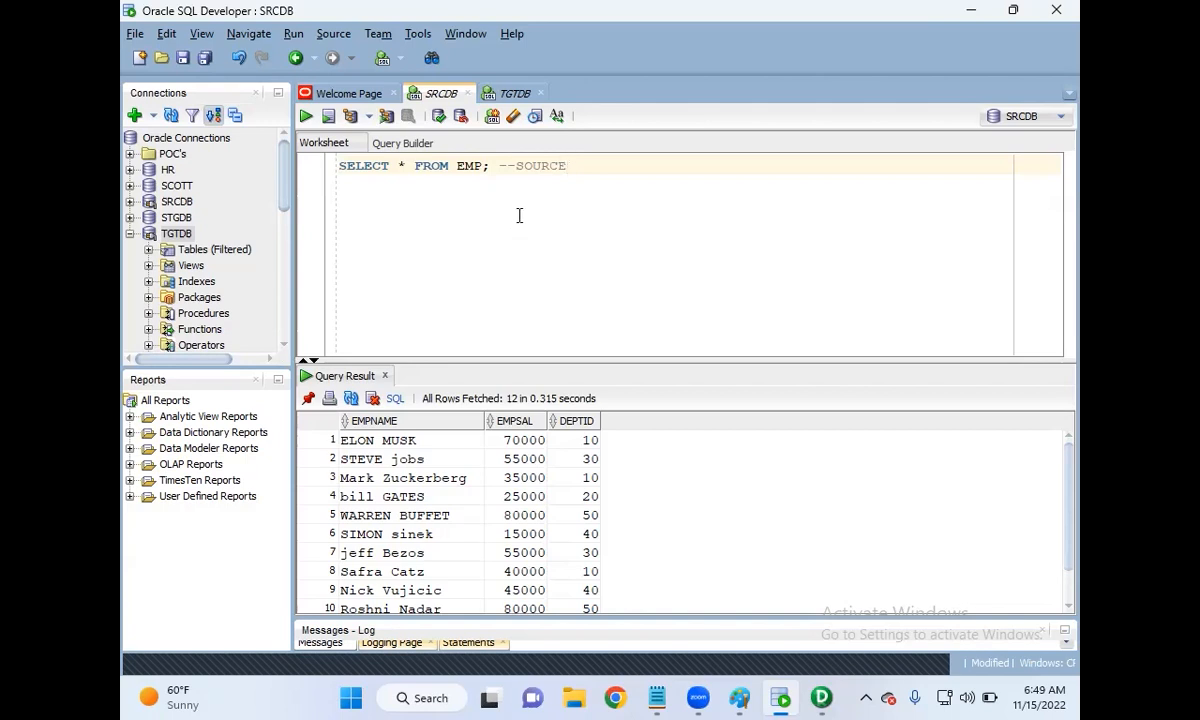
Step: Type the heading REQUIREMENT: and the line 'LOAD THE SOURCE DATA INTO TARGET WITH SEQUENCE OF ID'S'
key("Return")
key("Return")
type("REUQIRMENT")
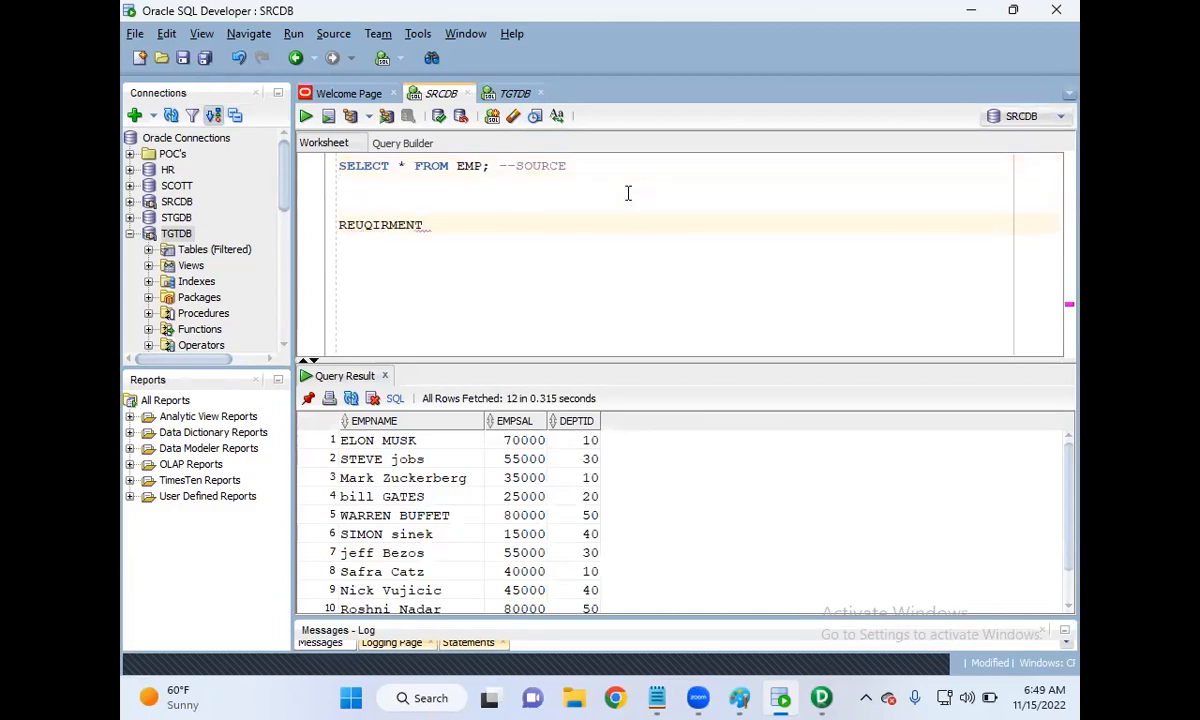
key("BackSpace")
key("BackSpace")
key("BackSpace")
key("BackSpace")
key("BackSpace")
key("BackSpace")
key("BackSpace")
type("QUIREMENT:")
key("Return")
key("Return")
type("LOAD")
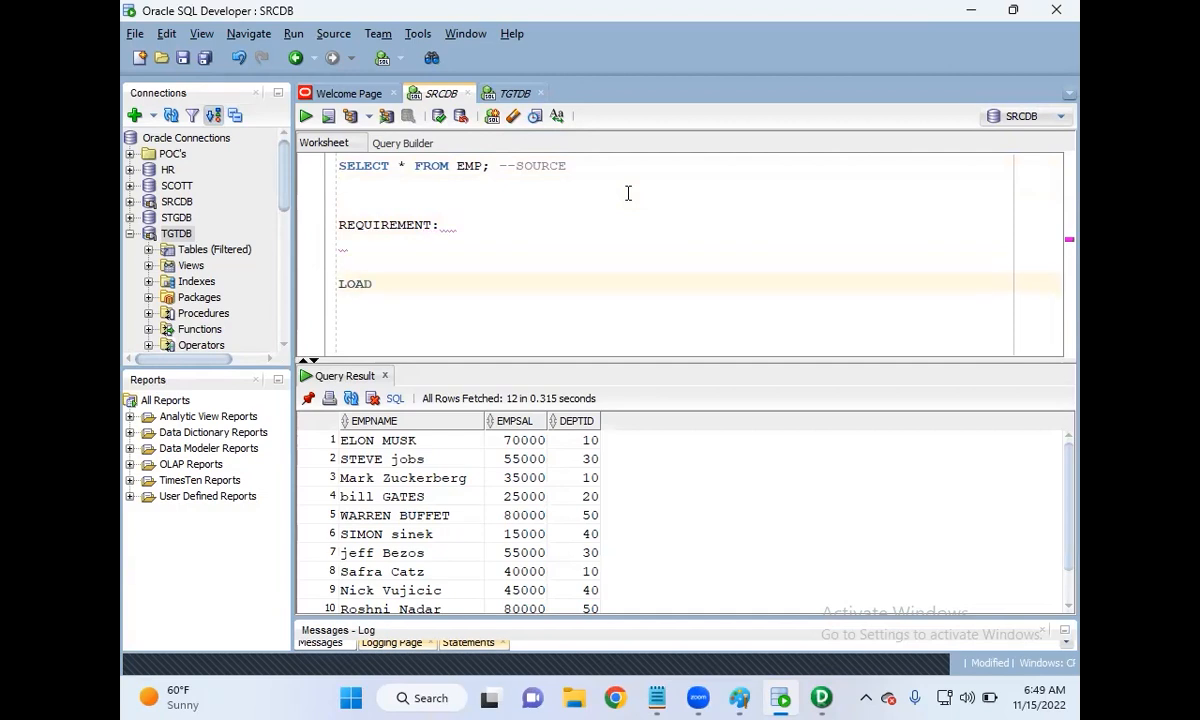
type(" THE SOURCE DATA INTNO")
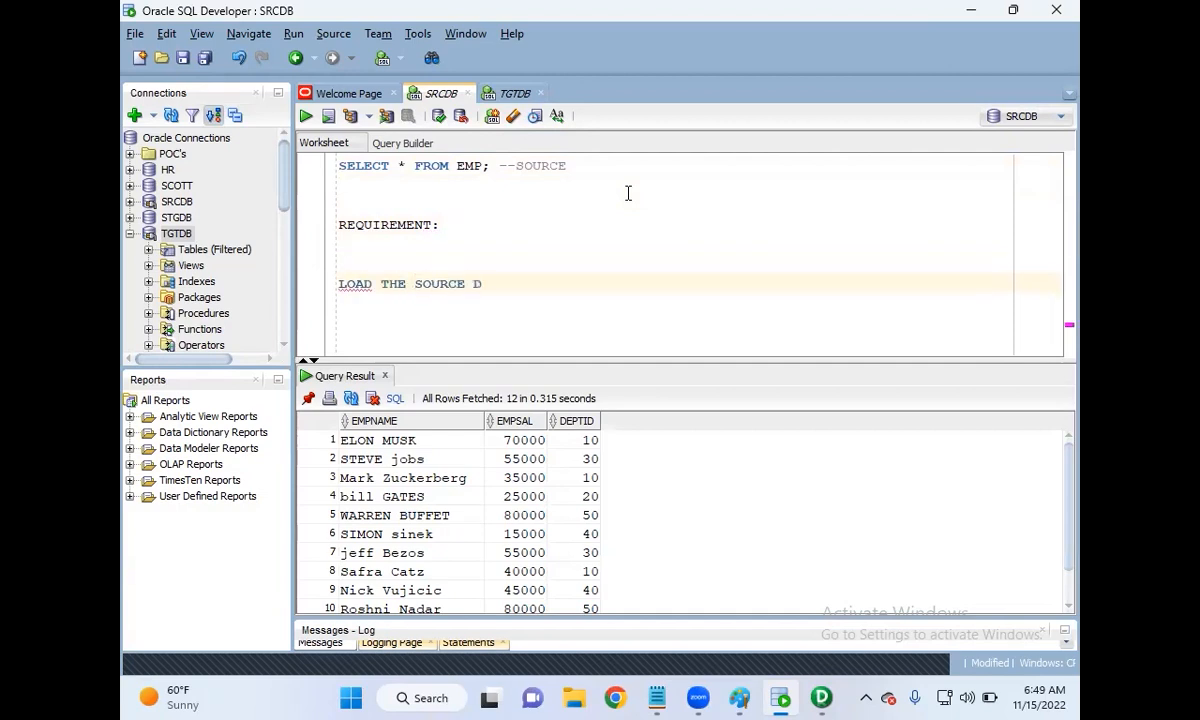
key("BackSpace")
key("BackSpace")
key("BackSpace")
type("O TARGET")
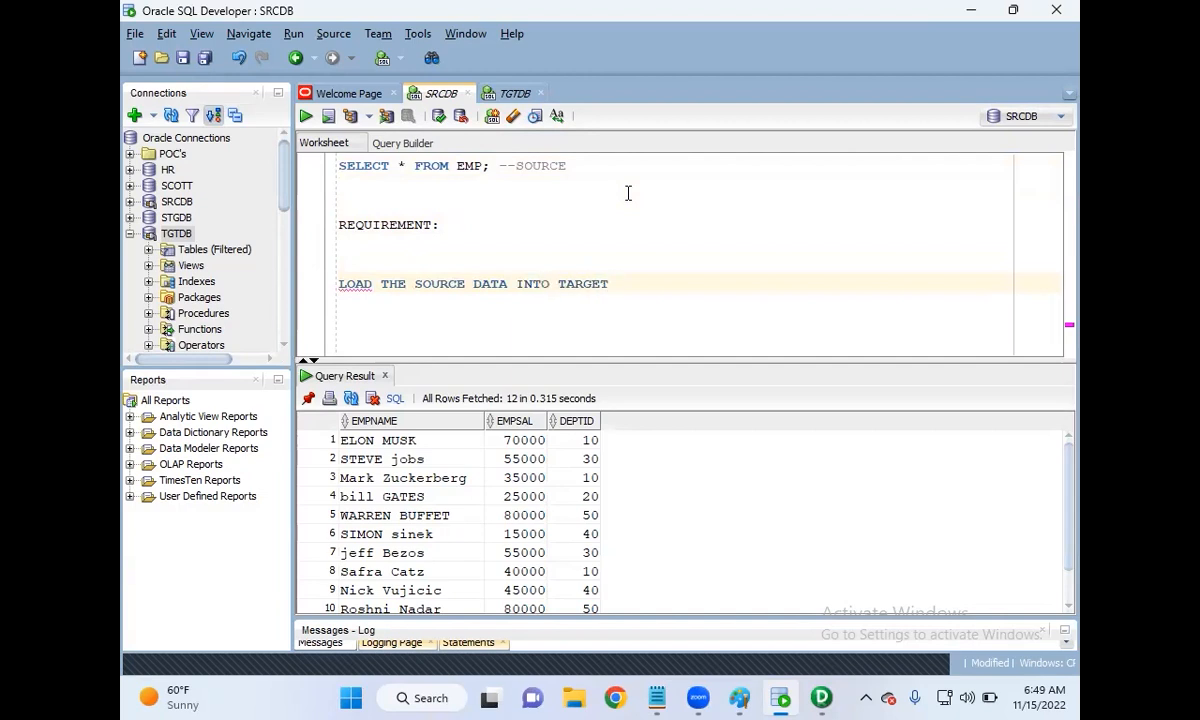
type(" WITH SQE")
key("BackSpace")
key("BackSpace")
key("BackSpace")
type("EQUENCE OF ID")
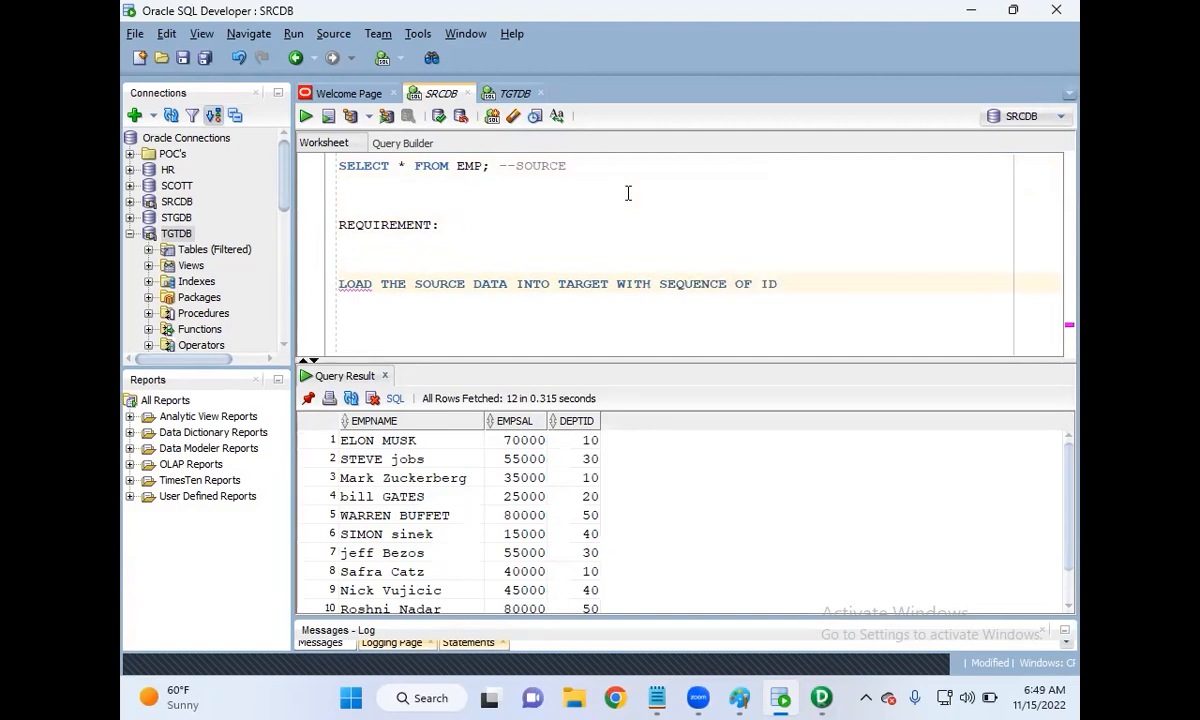
type(";")
key("BackSpace")
type("'S")
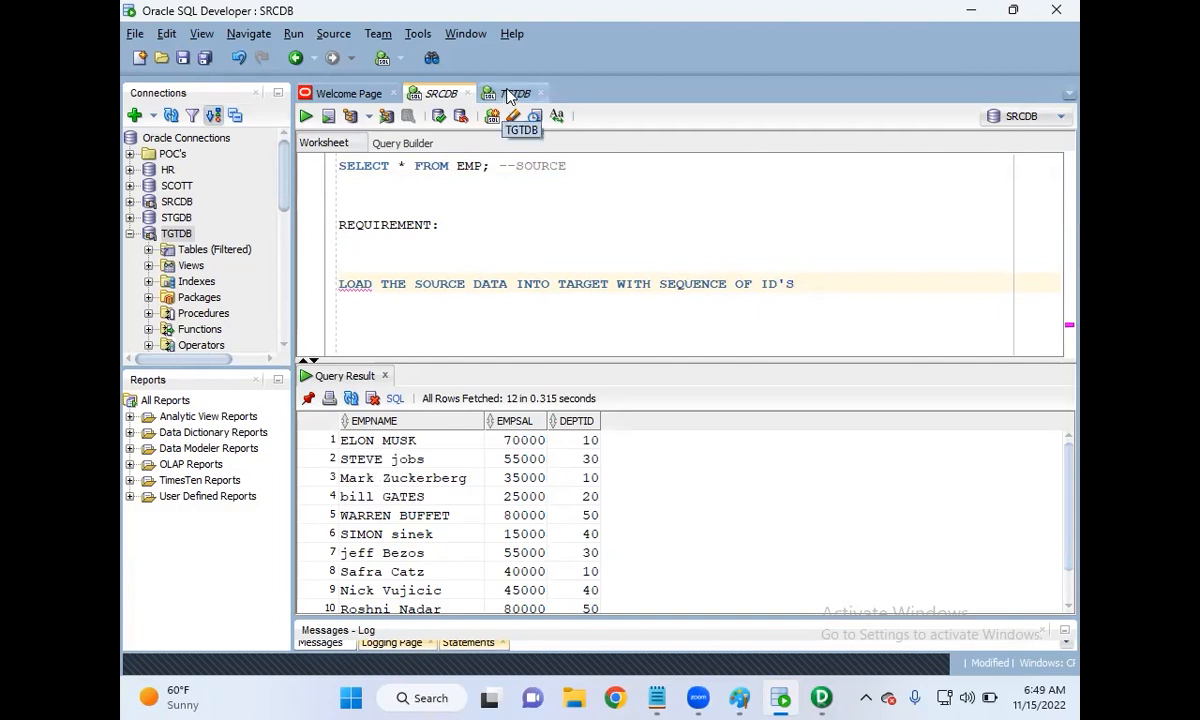
Step: Insert TABLE before WITH and remove the blank line above the requirement sentence
left_click_drag(339, 283, 649, 279)
left_click(615, 283)
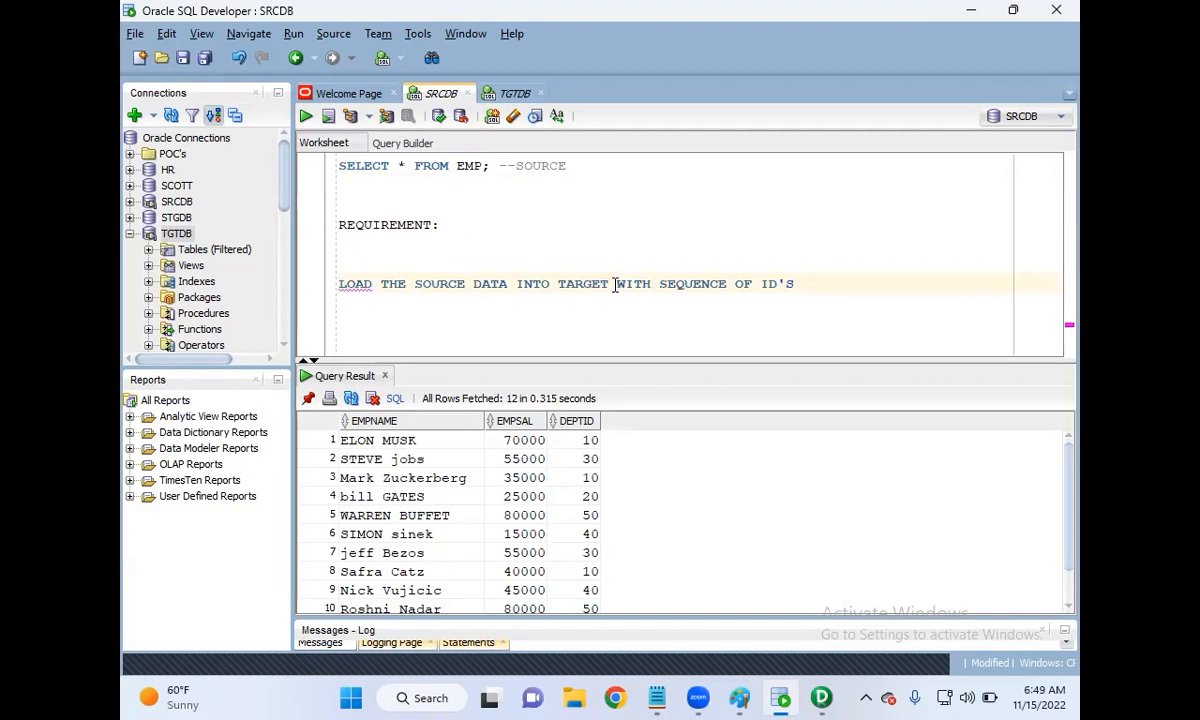
type("TABLE")
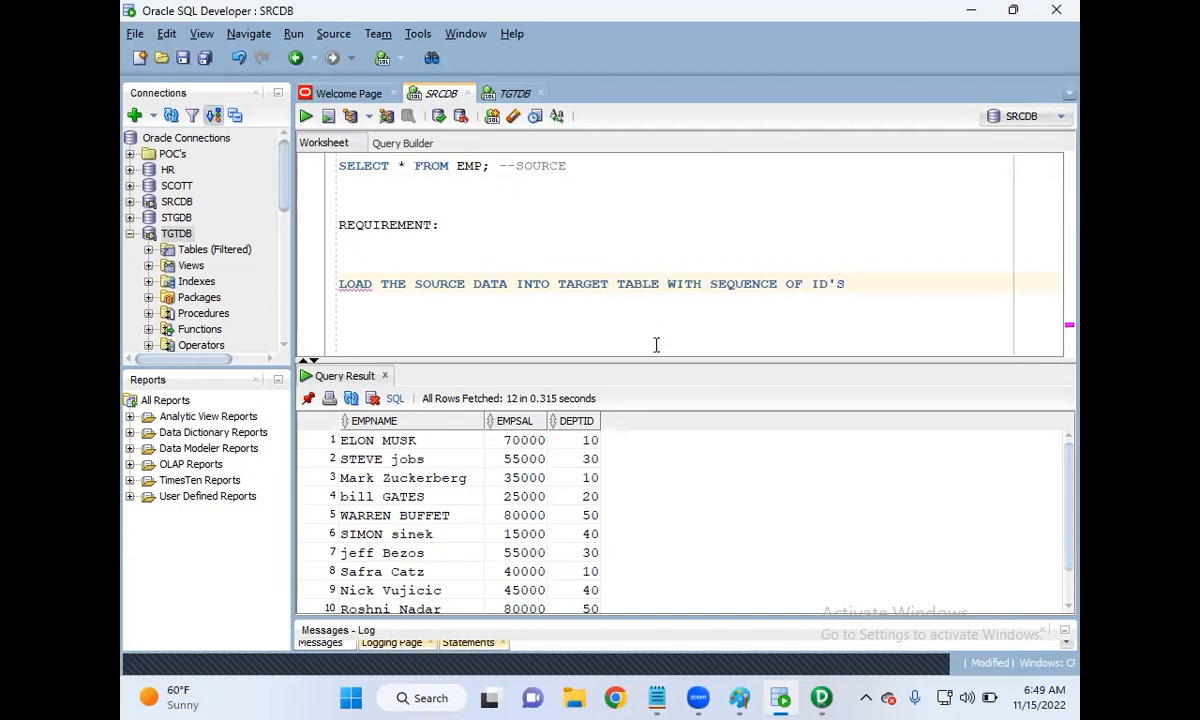
left_click(341, 264)
key("BackSpace")
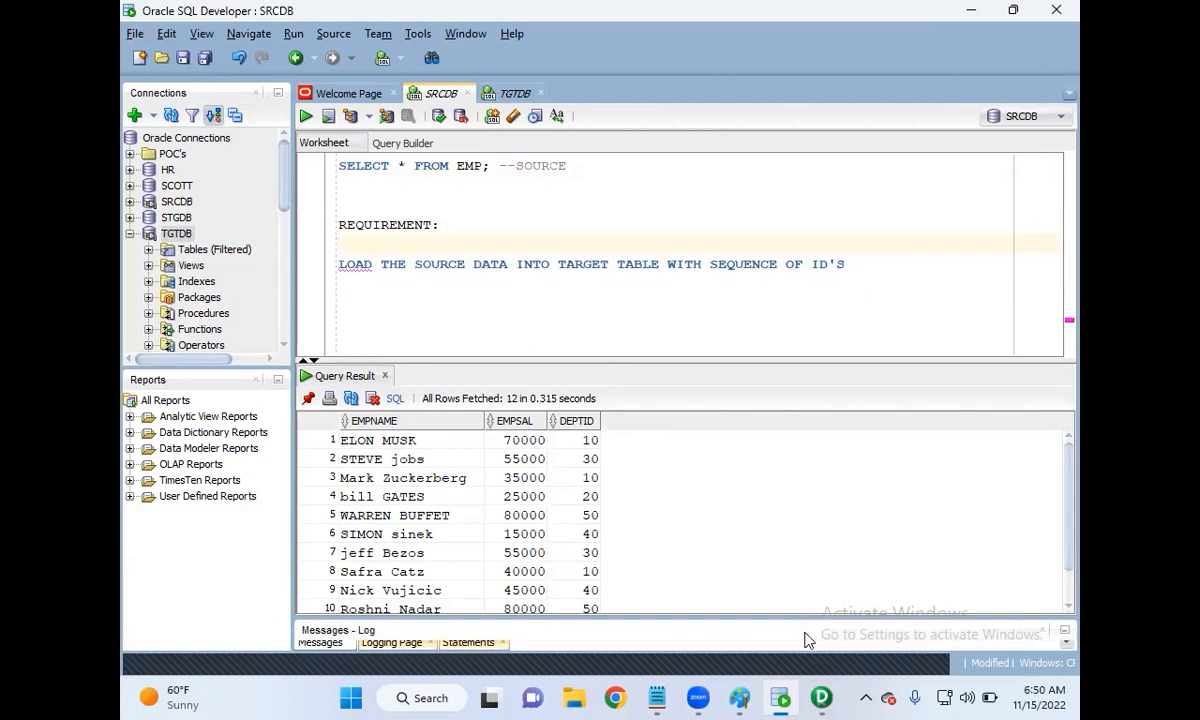
Step: Maximize PowerCenter Designer and connect to the PCRS repository with the repository password
left_click(823, 698)
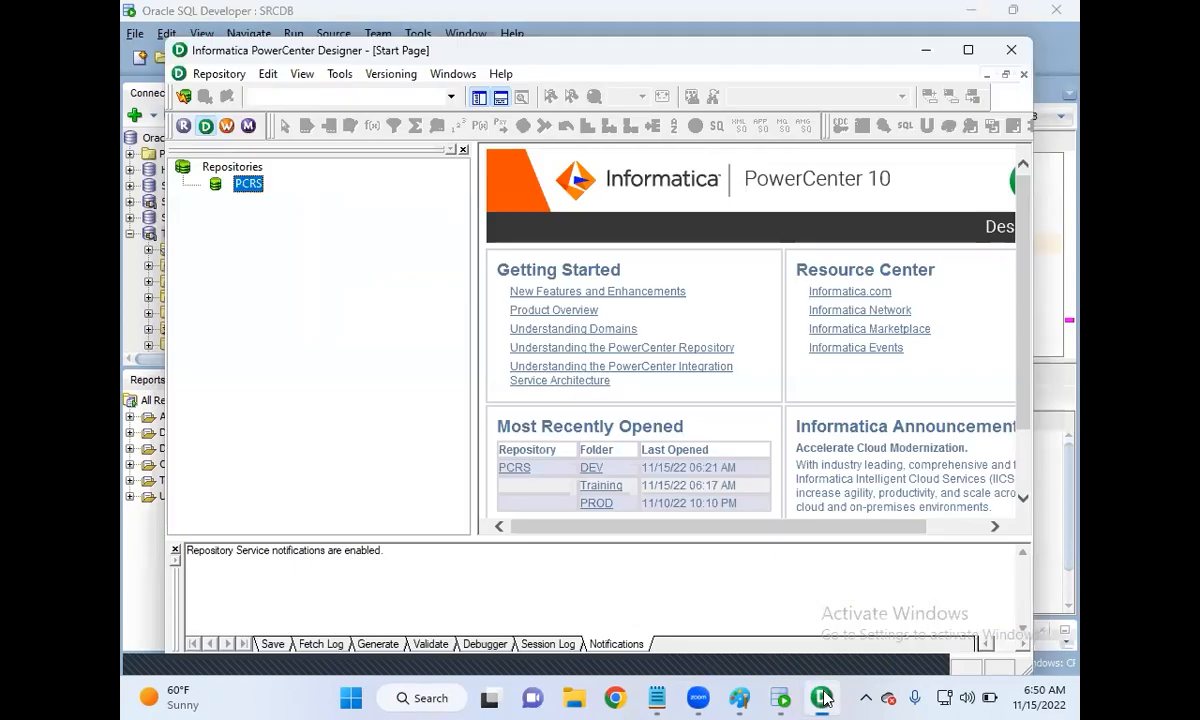
left_click(970, 52)
double_click(205, 142)
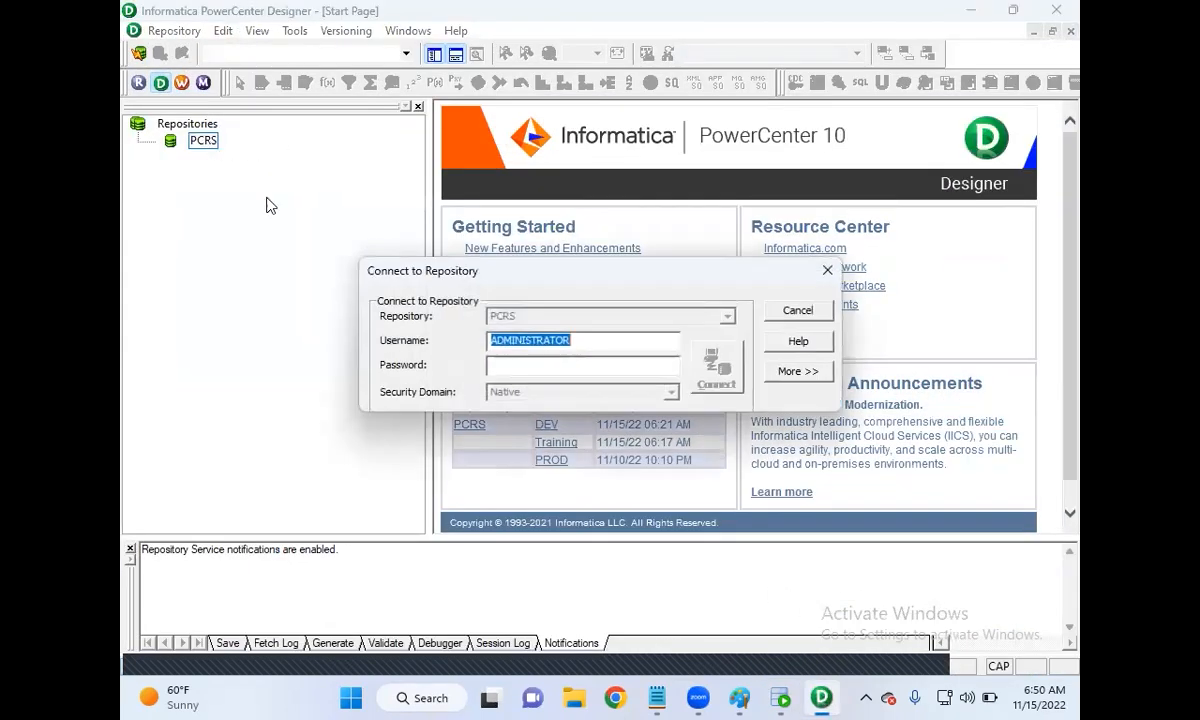
left_click(521, 369)
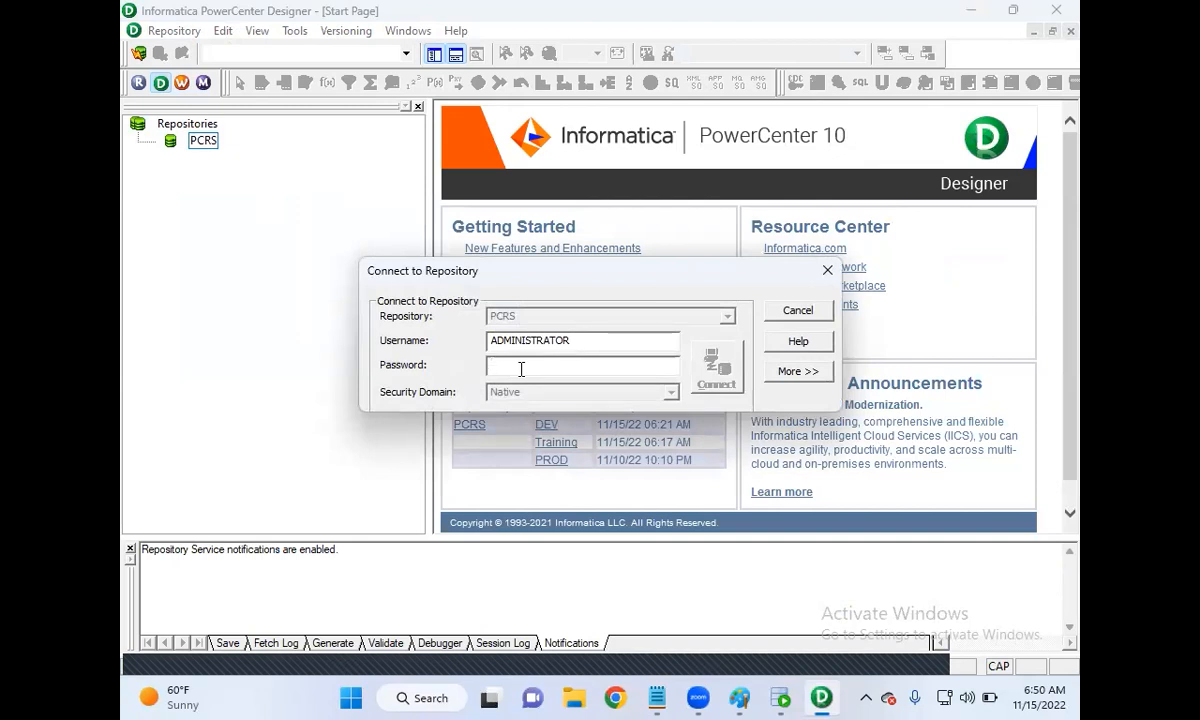
type("A")
key("Return")
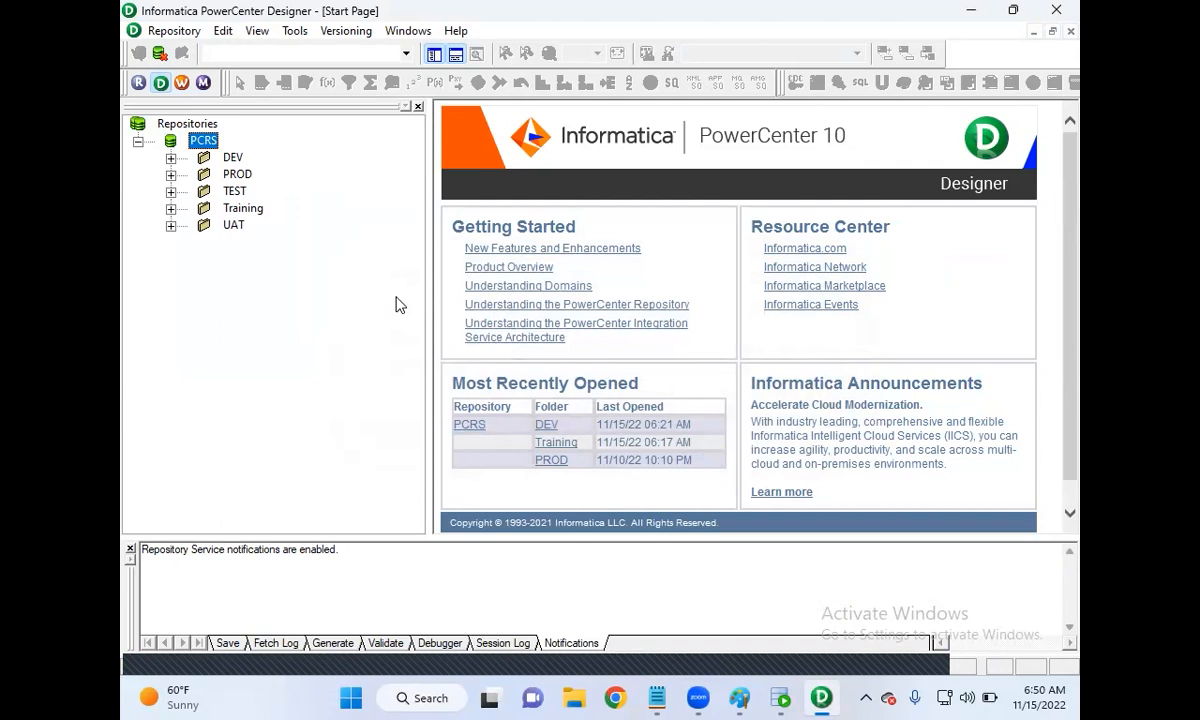
Step: Open the DEV folder in Target Designer with Sources > SRCDB and Targets expanded
double_click(233, 157)
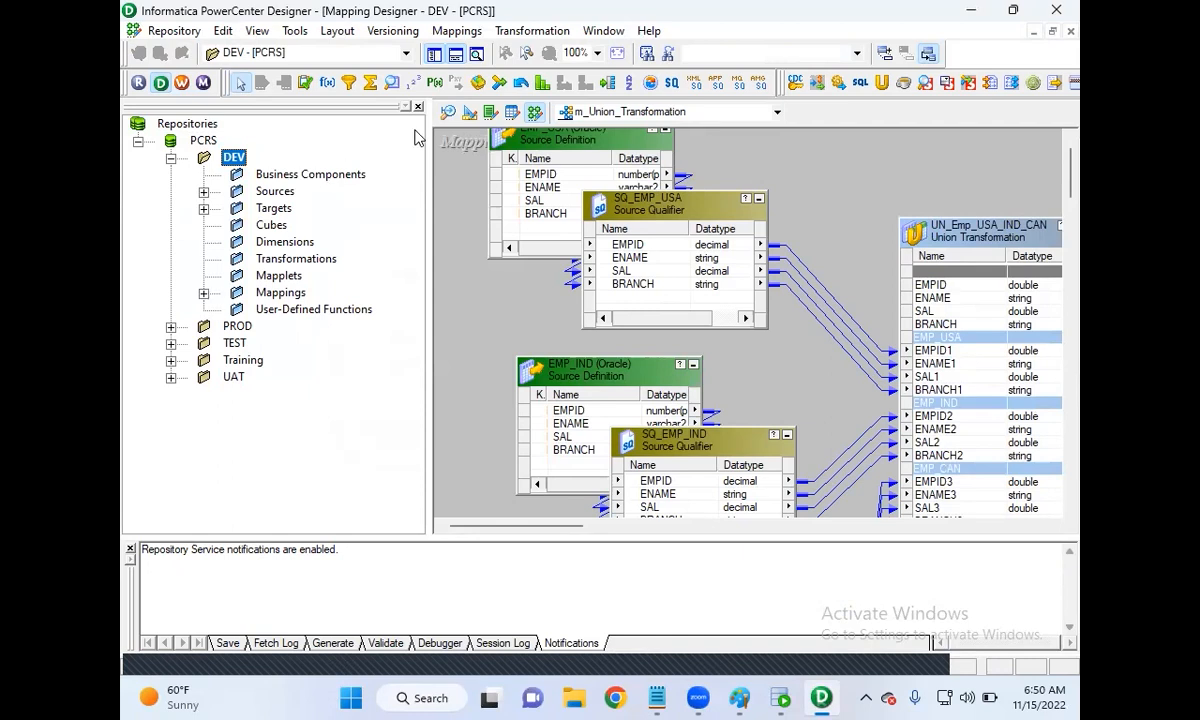
left_click(448, 112)
left_click(472, 114)
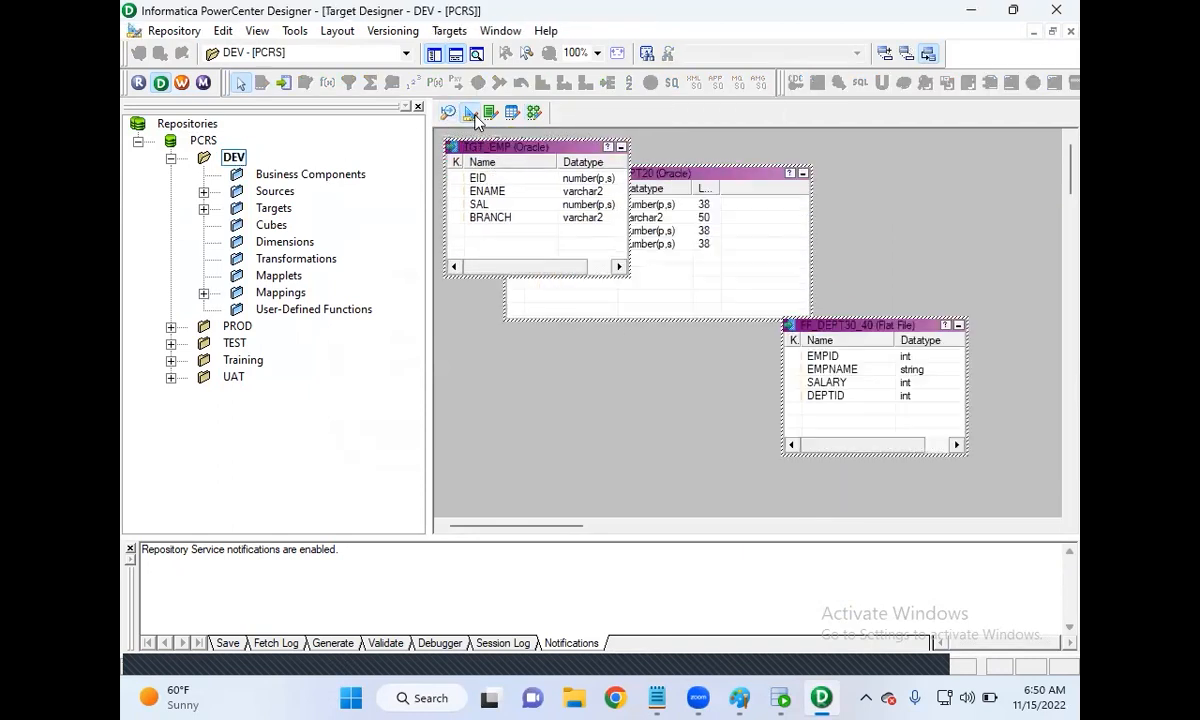
left_click(203, 191)
left_click(236, 225)
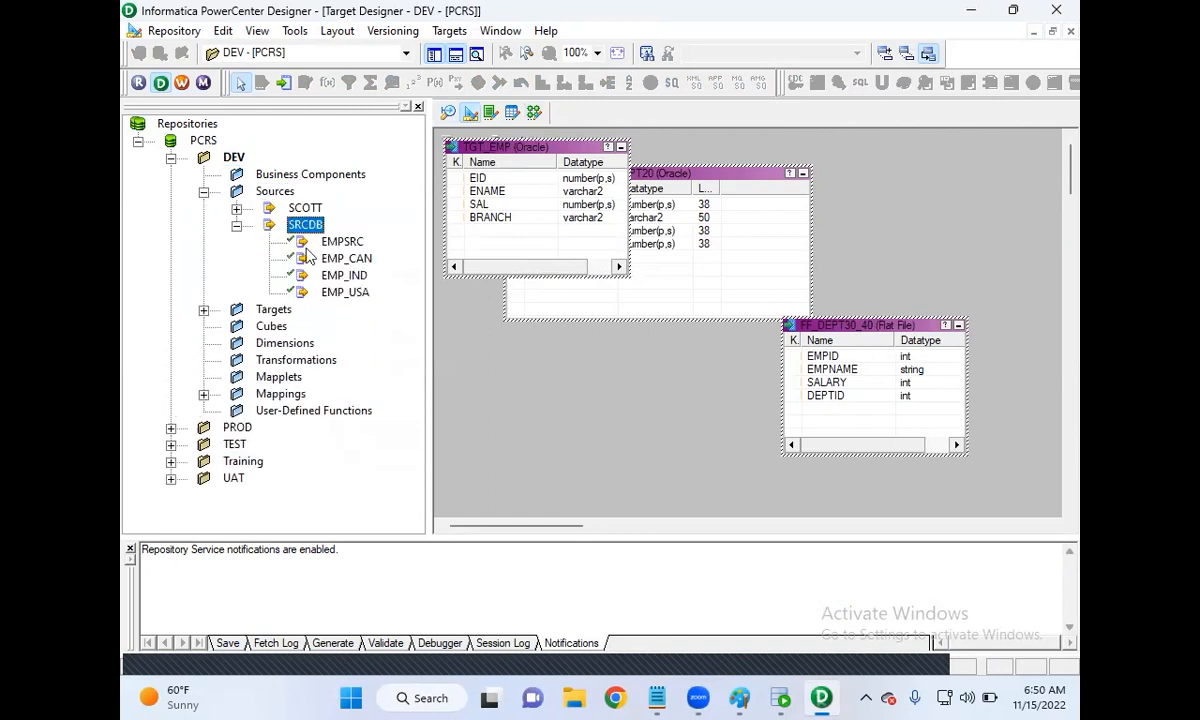
left_click(203, 310)
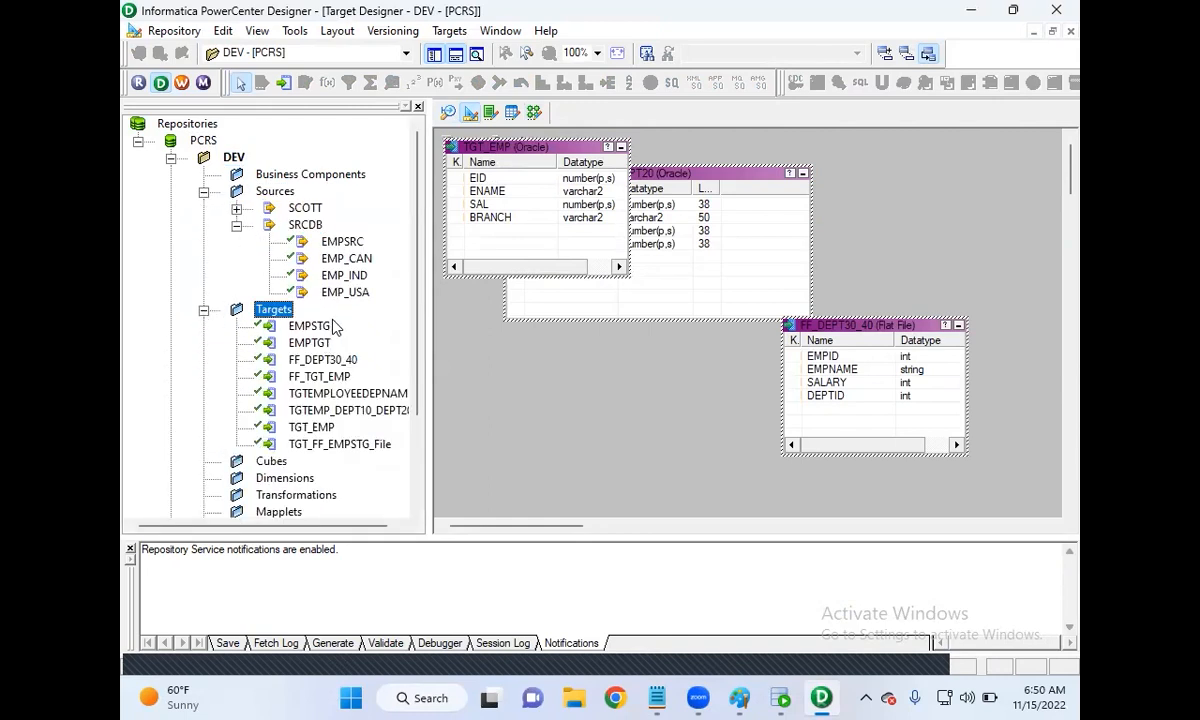
left_click(515, 374)
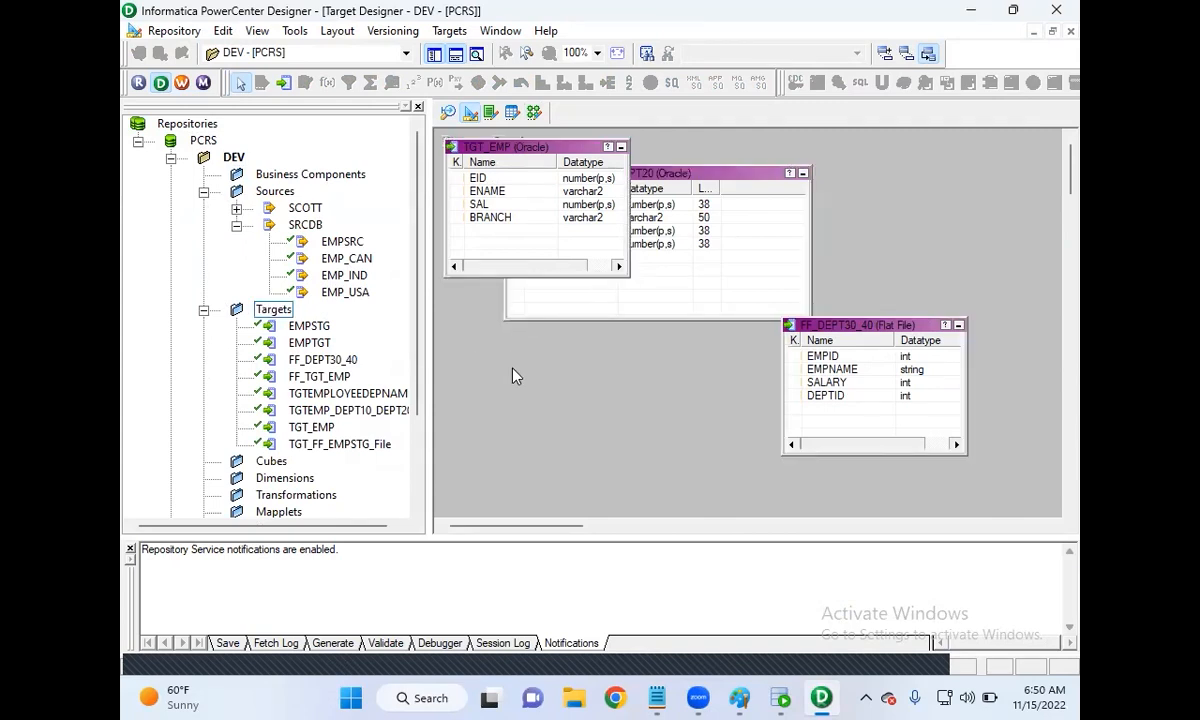
Step: Clear all definitions from the Source Analyzer workspace
left_click(447, 113)
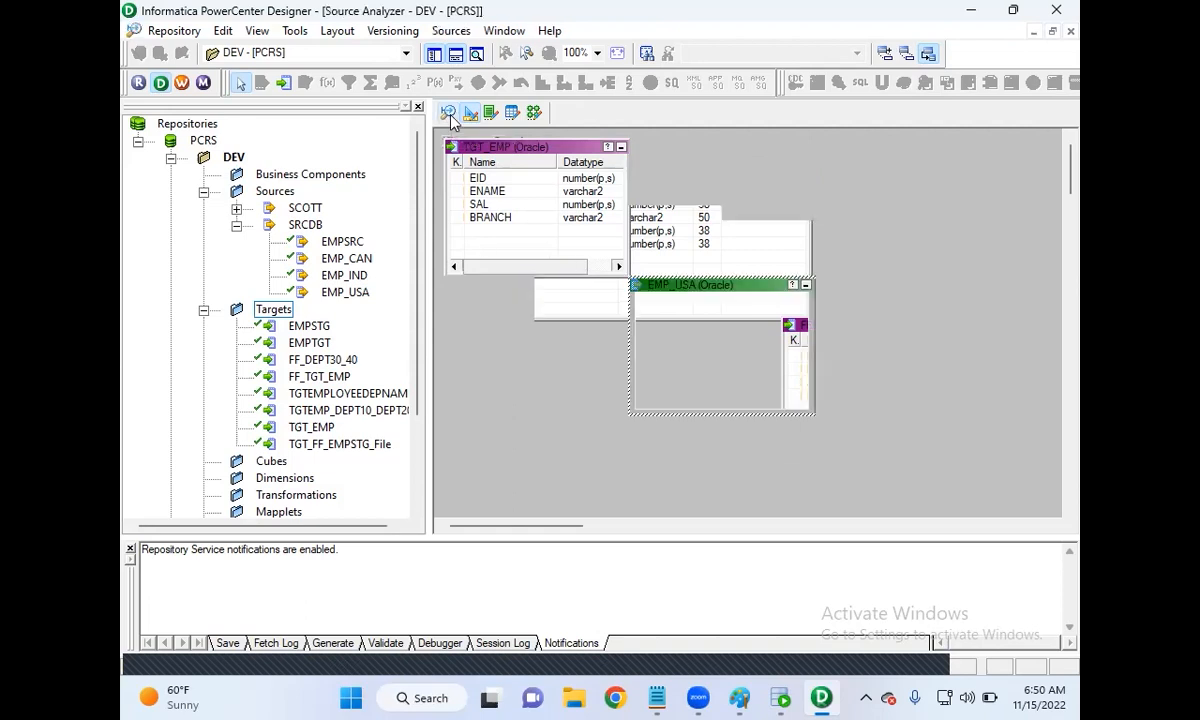
right_click(721, 171)
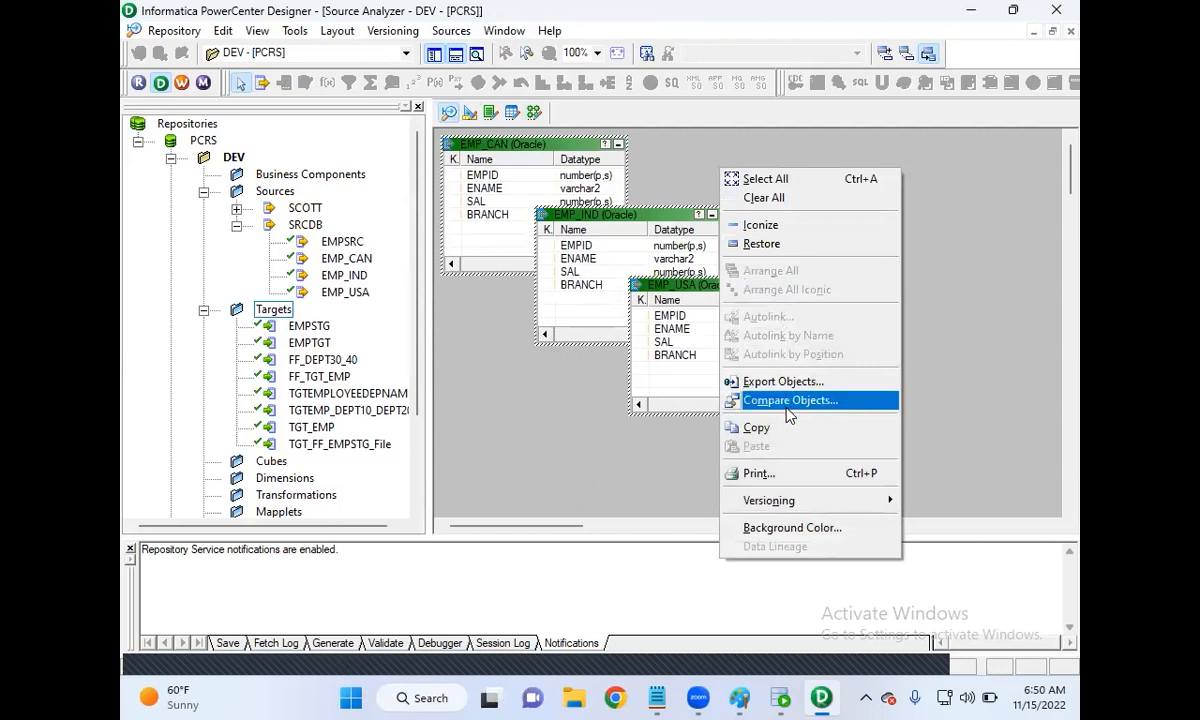
left_click(773, 195)
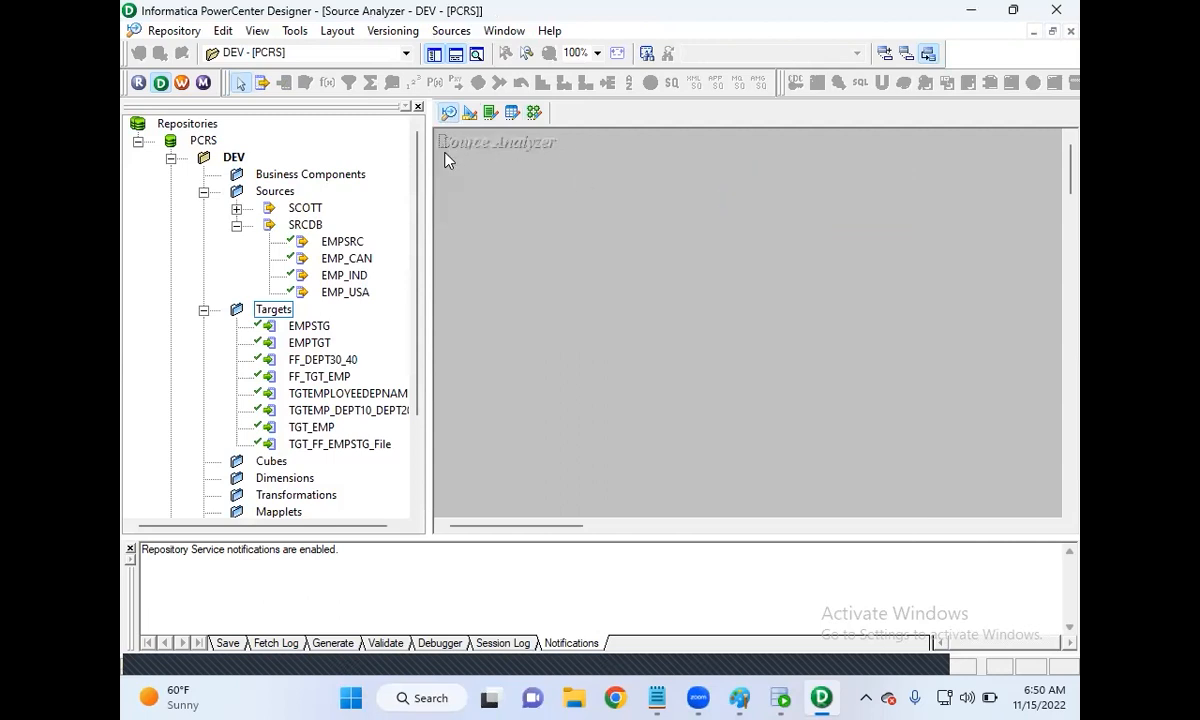
left_click_drag(521, 163, 575, 163)
Step: Import the EMP table from the SRCDB database as a source definition
left_click(450, 31)
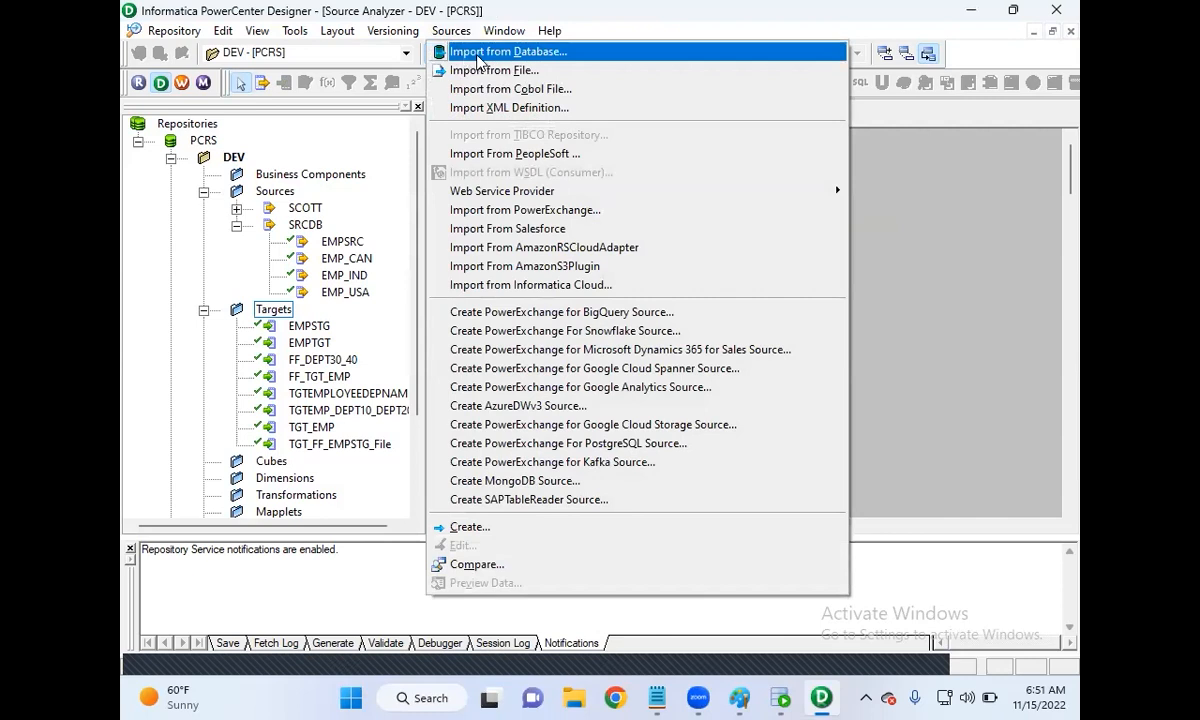
left_click(478, 60)
key("Return")
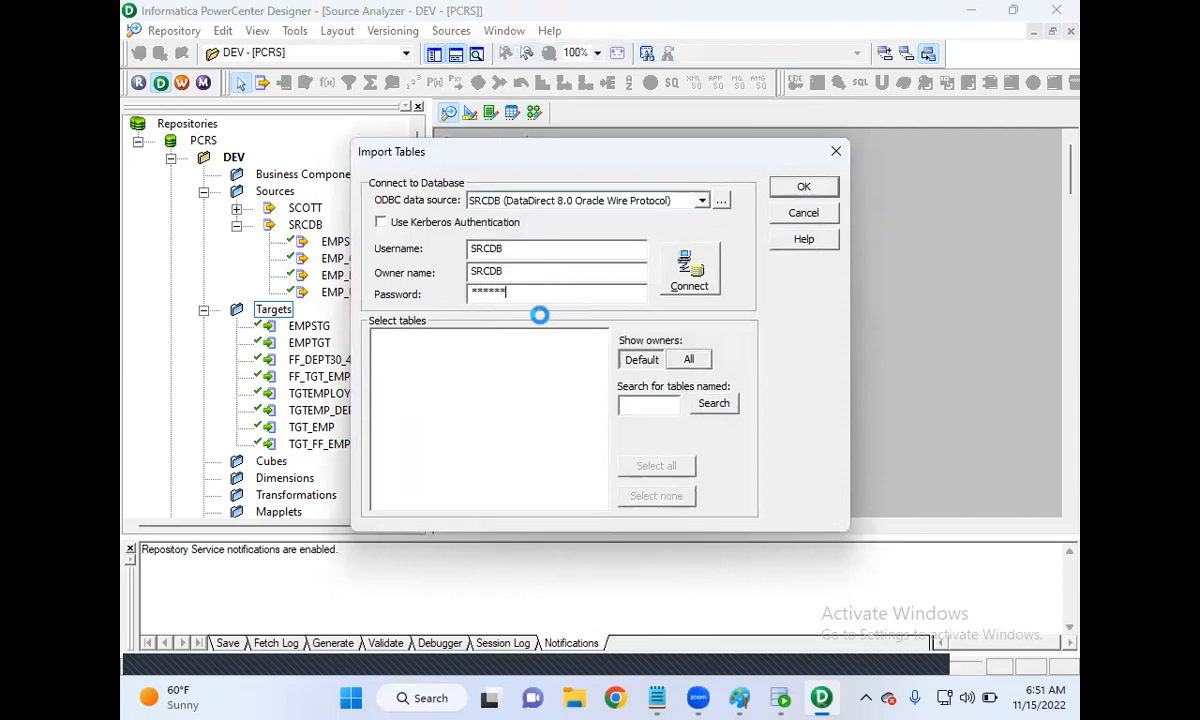
left_click(378, 337)
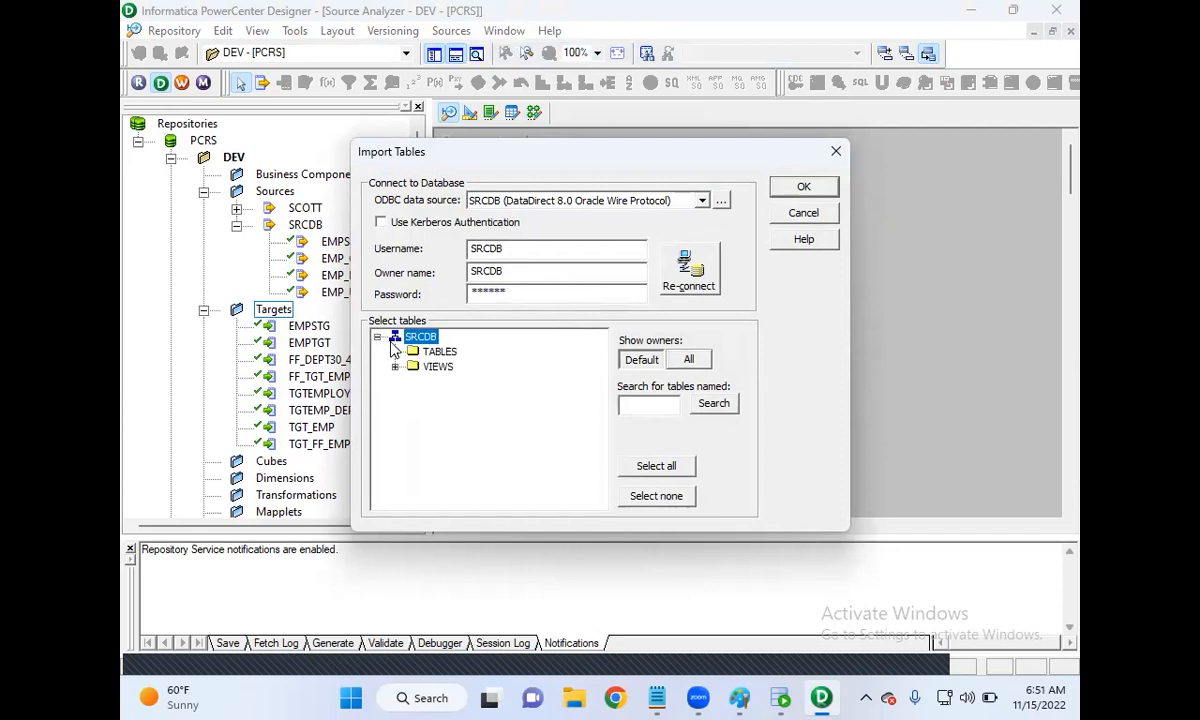
left_click(393, 352)
left_click(450, 381)
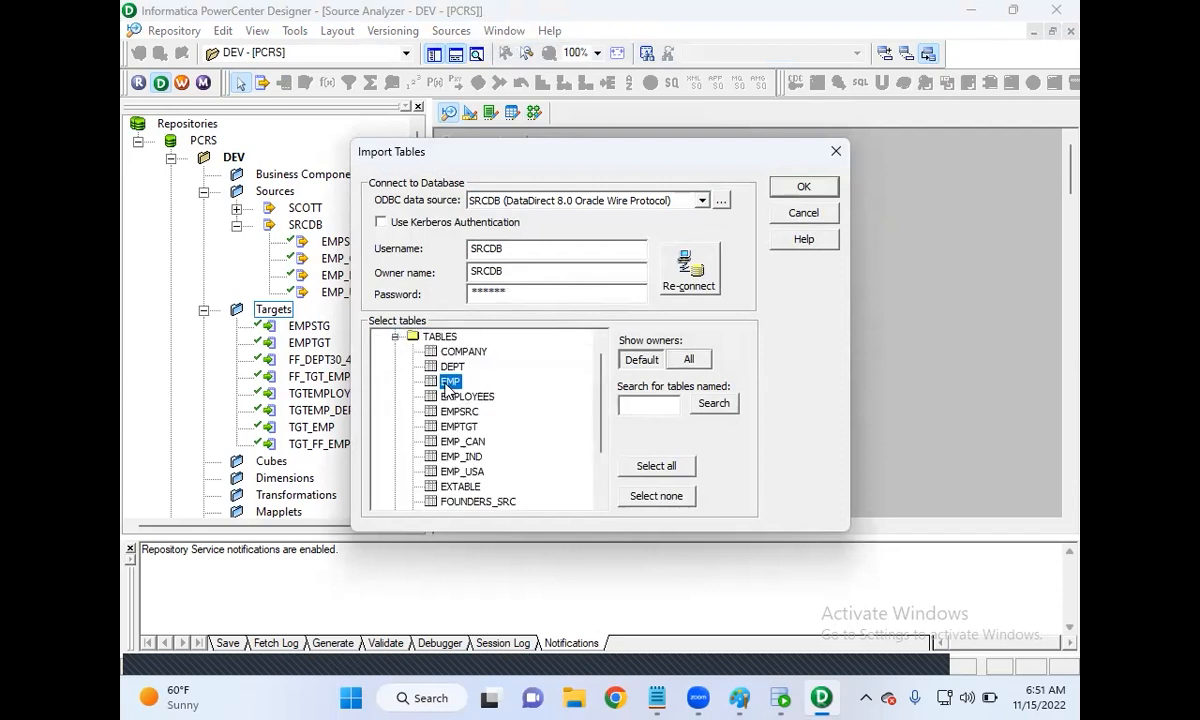
left_click(804, 187)
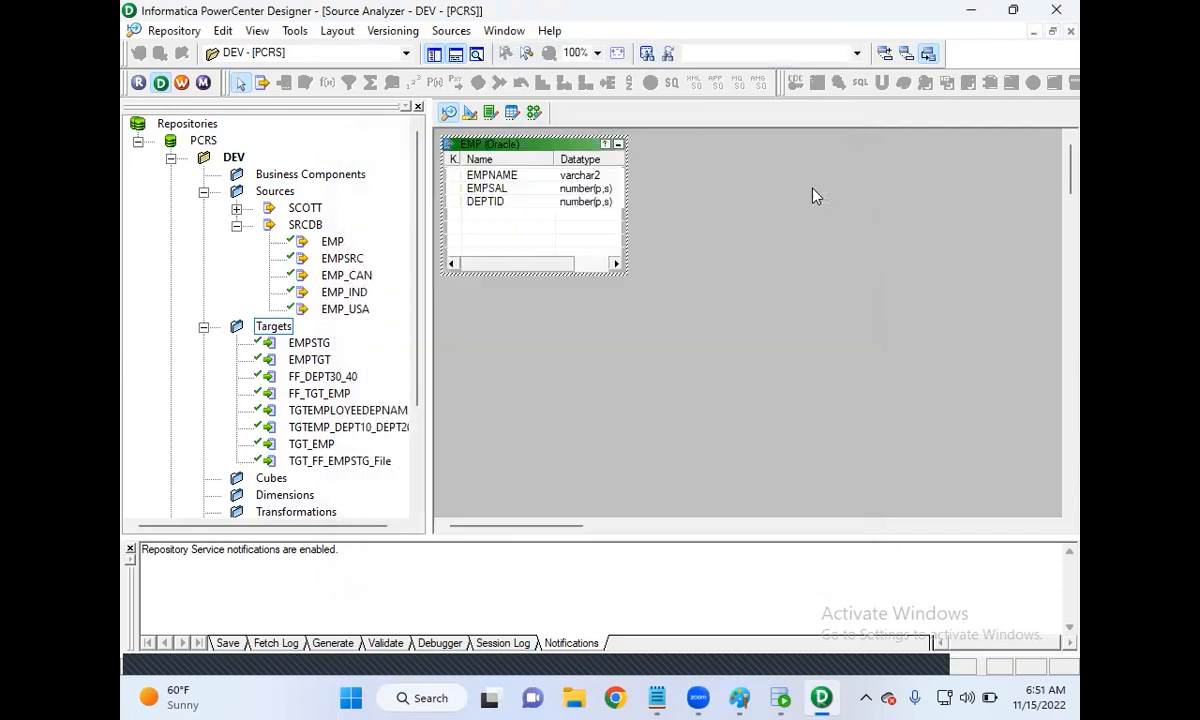
Step: Clear all definitions from the Target Designer workspace
left_click(471, 114)
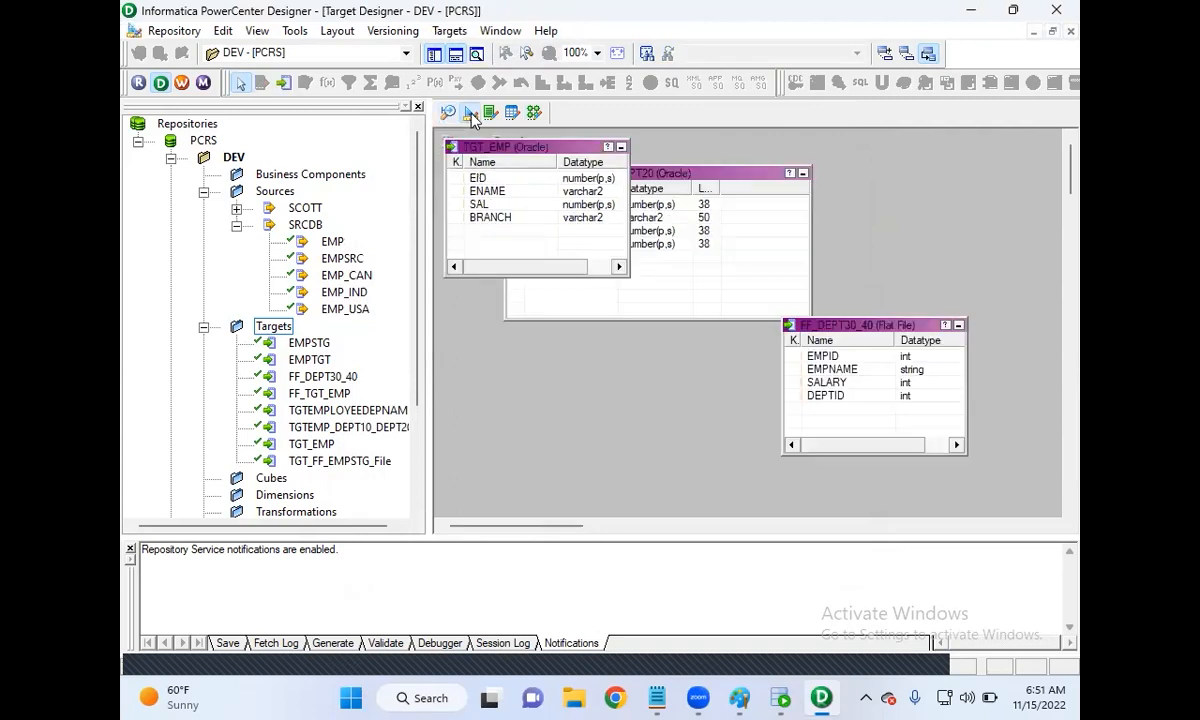
right_click(908, 220)
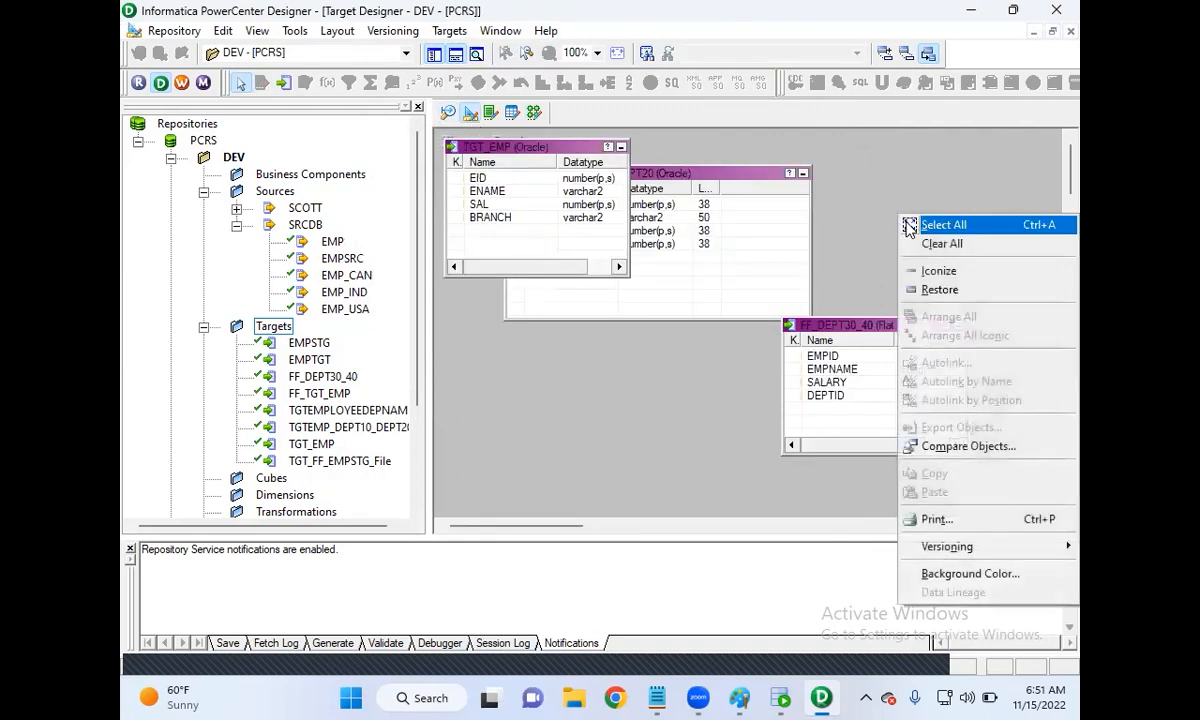
left_click(922, 243)
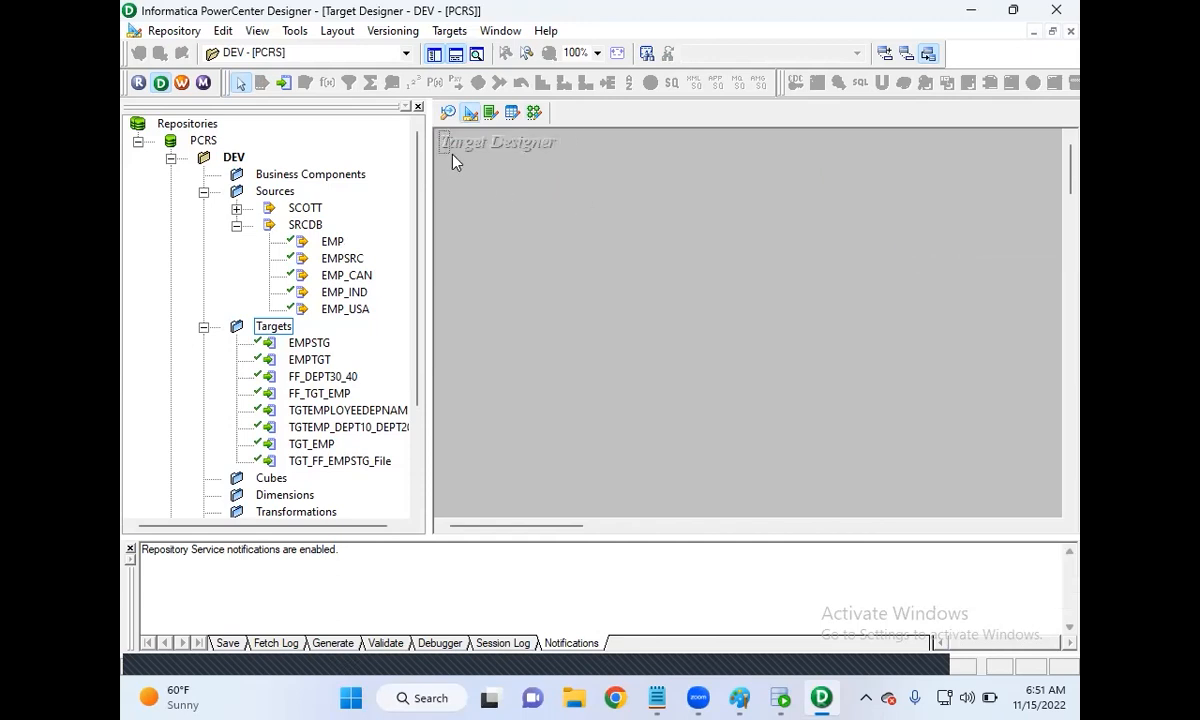
left_click_drag(565, 161, 561, 164)
Step: Import EMPLOYEES_TGT from TGTDB as a target definition, then switch to the Mapping Designer
left_click(450, 31)
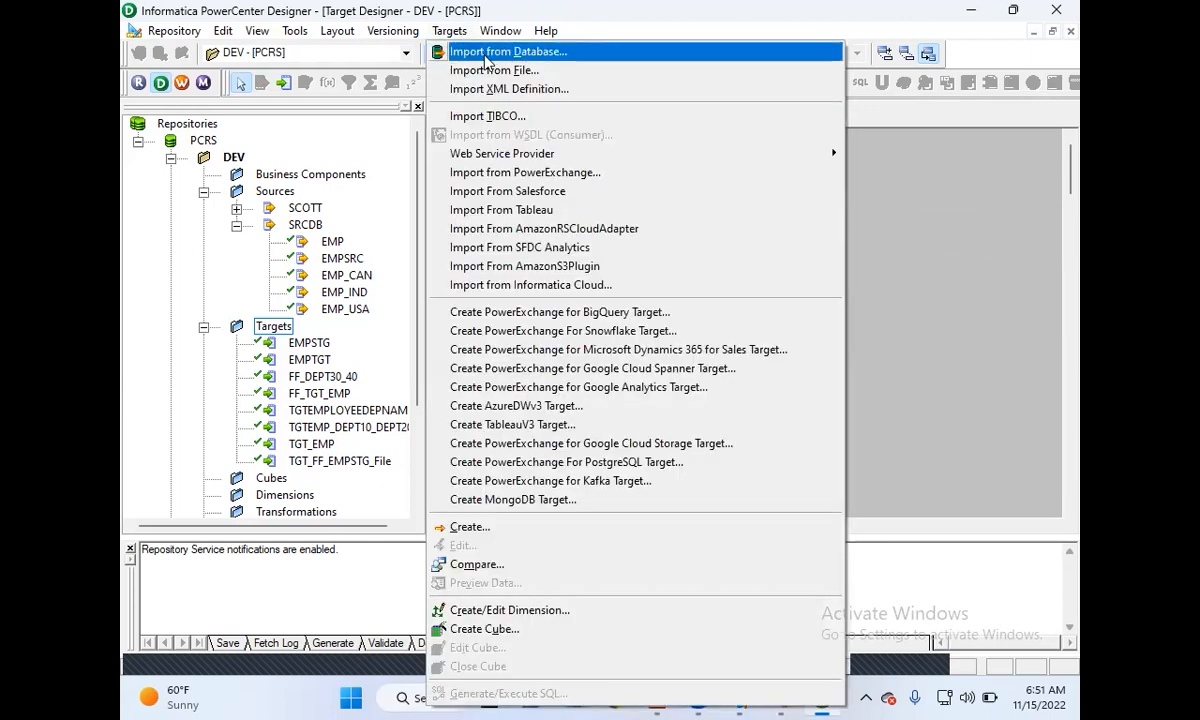
left_click(470, 55)
left_click(525, 296)
type("******")
key("Return")
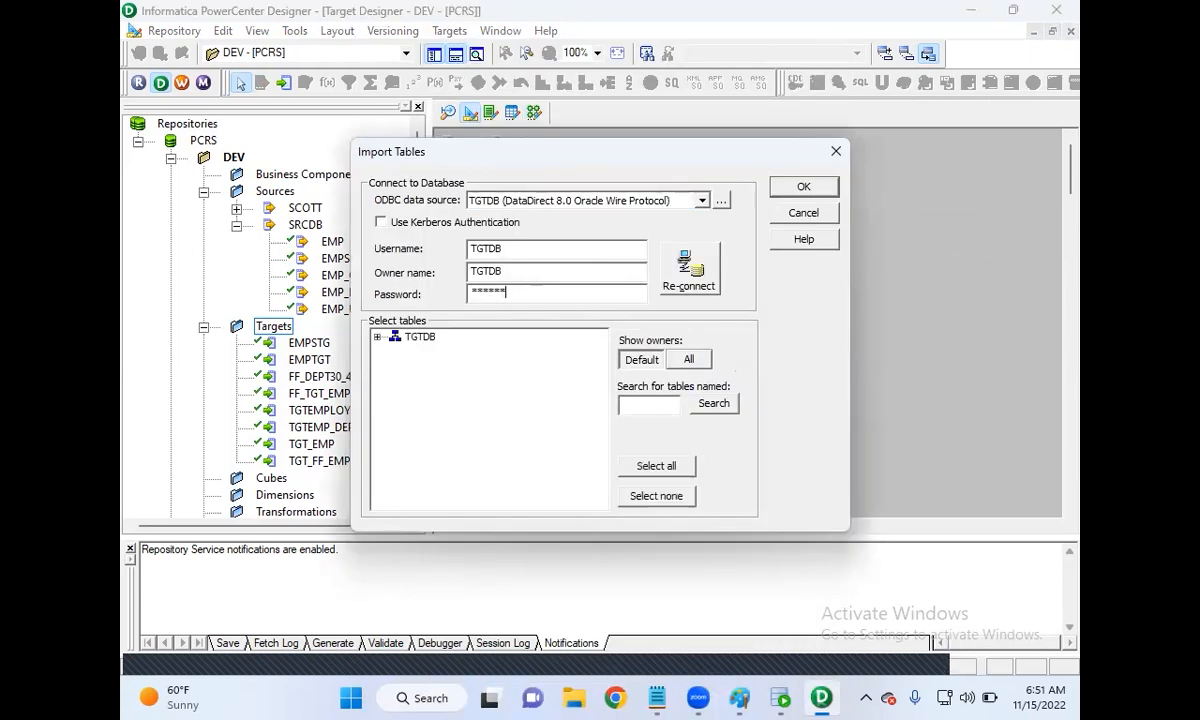
left_click(377, 337)
left_click(397, 352)
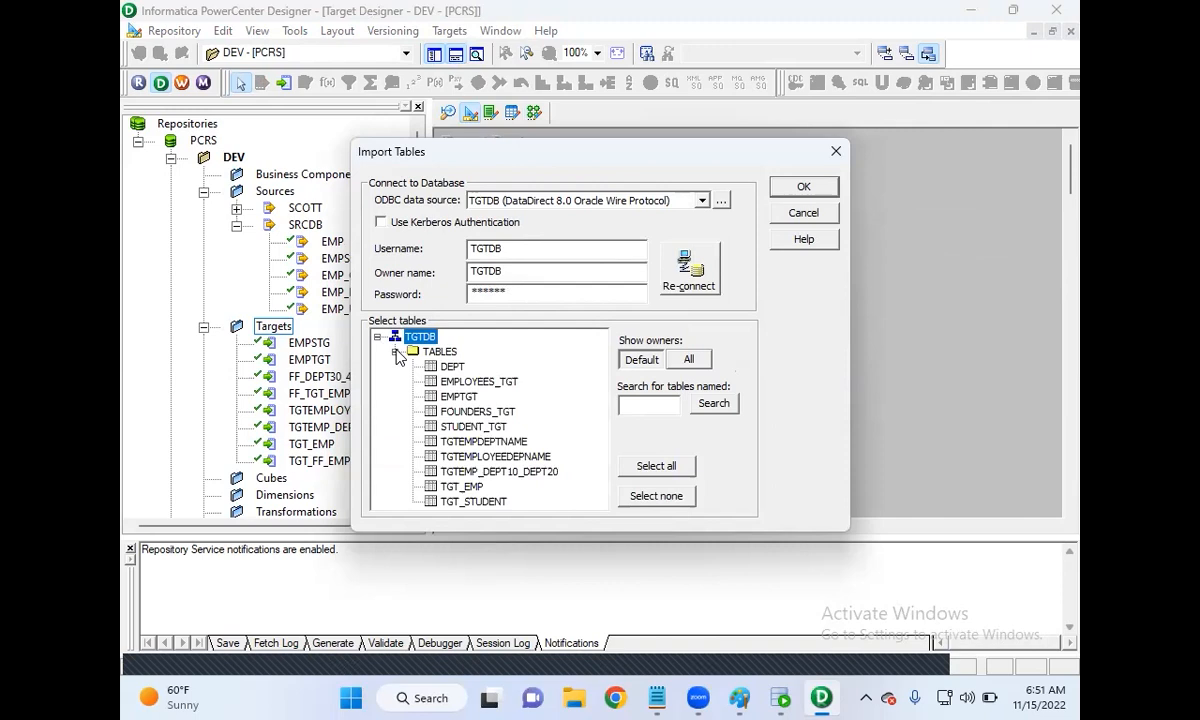
left_click(482, 382)
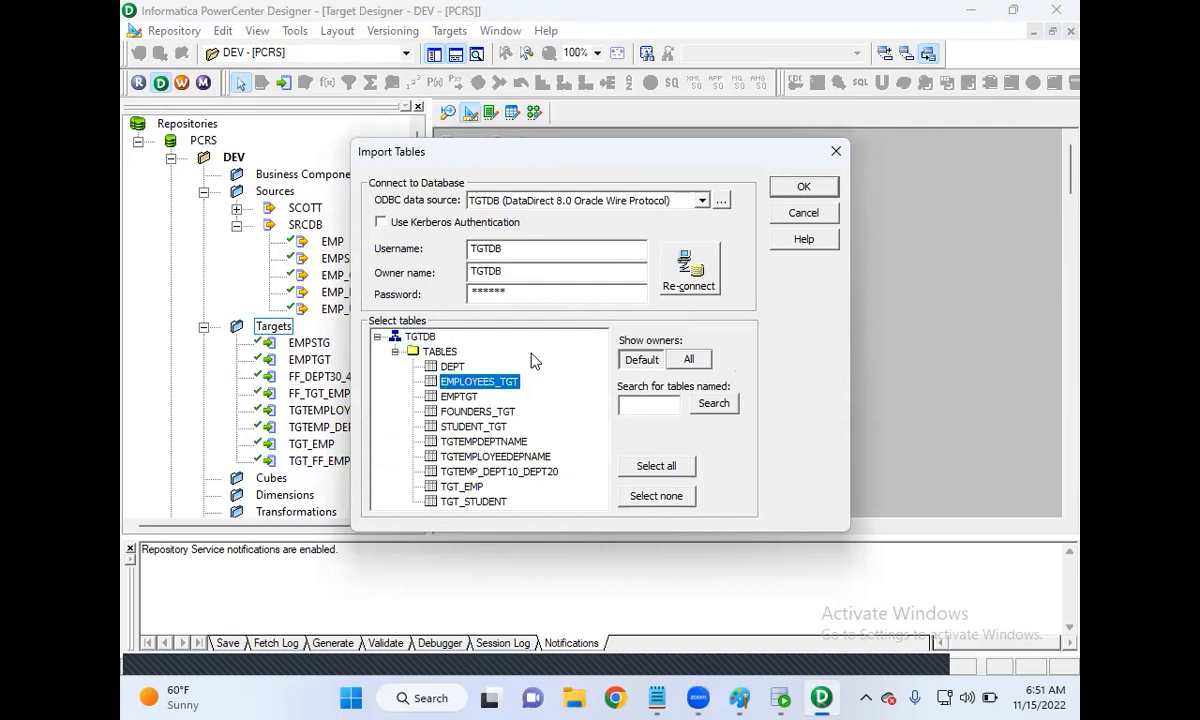
left_click(802, 189)
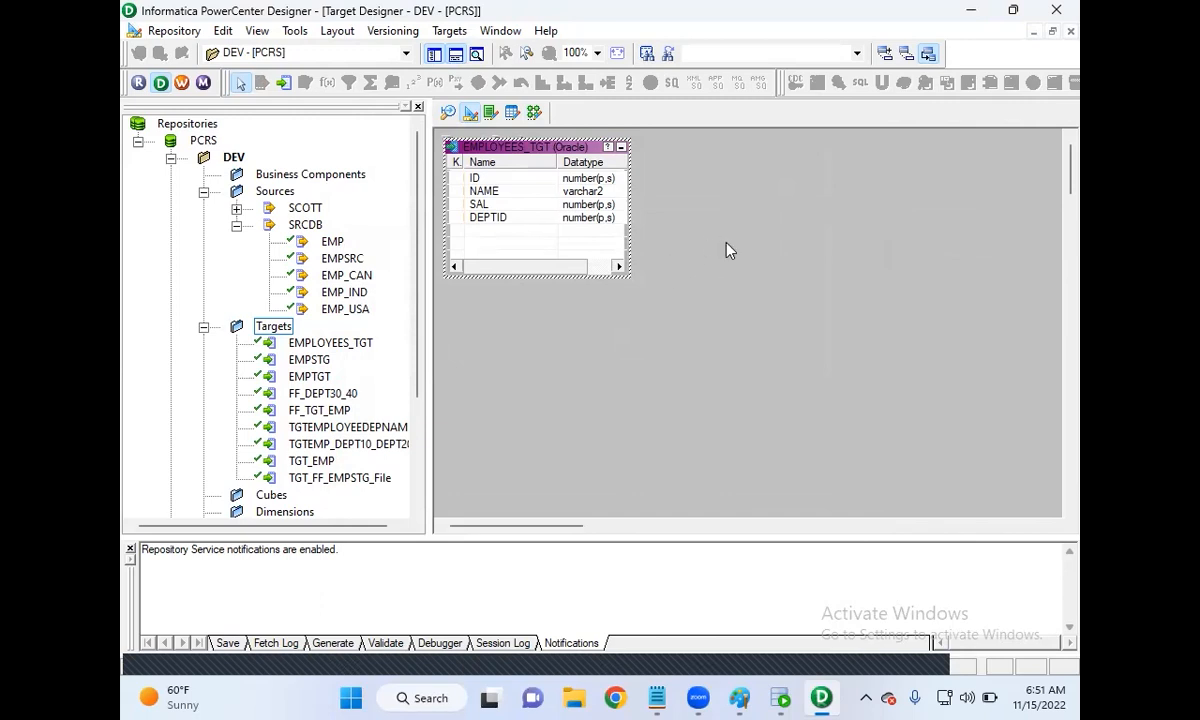
left_click(534, 113)
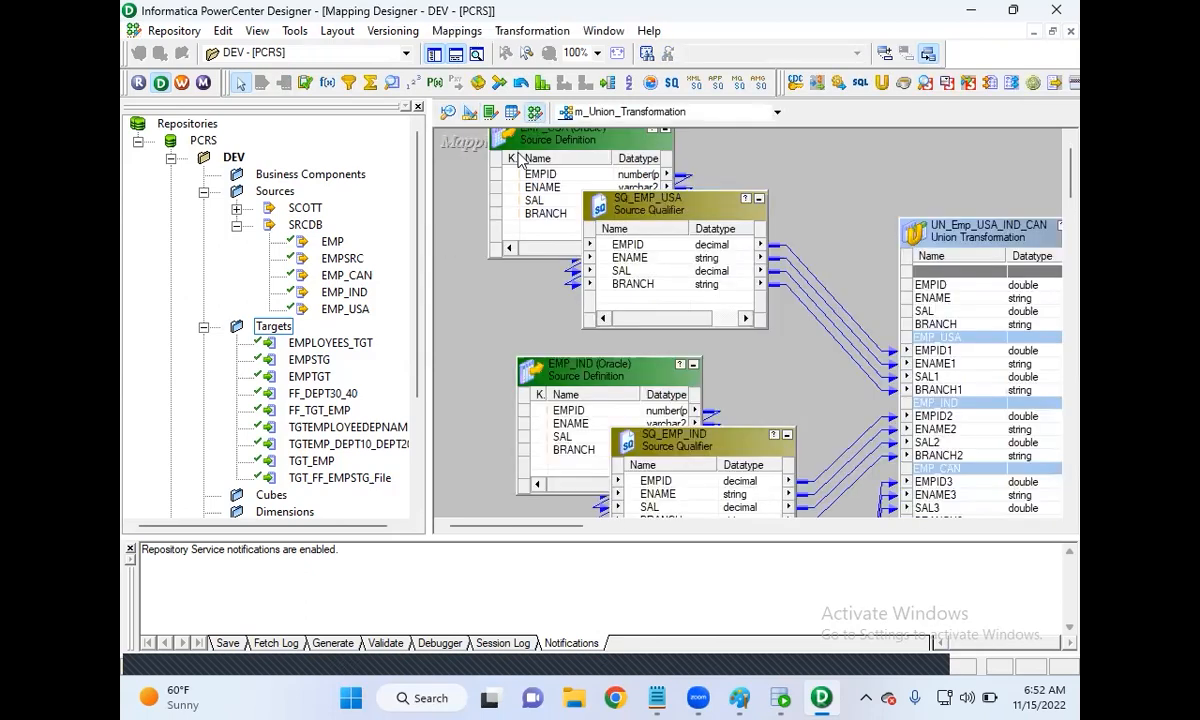
left_click_drag(501, 138, 487, 238)
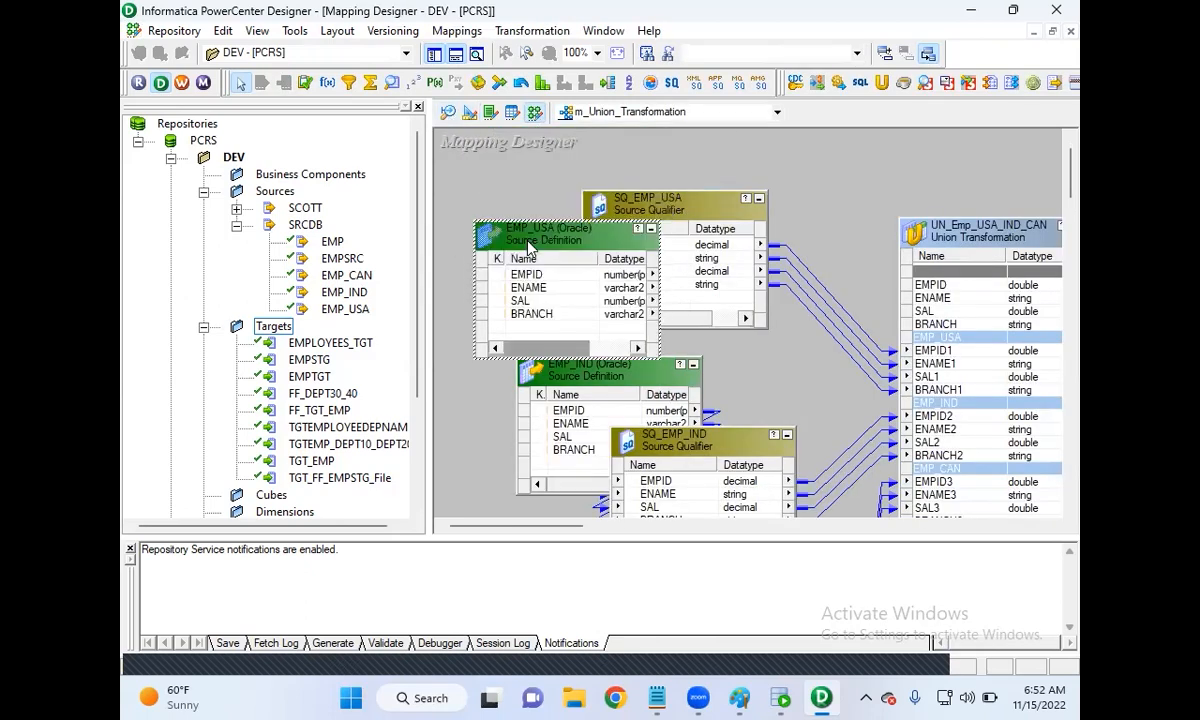
Step: Use Mappings > Create to start a new mapping named m_Sequence_Transformation
left_click_drag(518, 160, 589, 156)
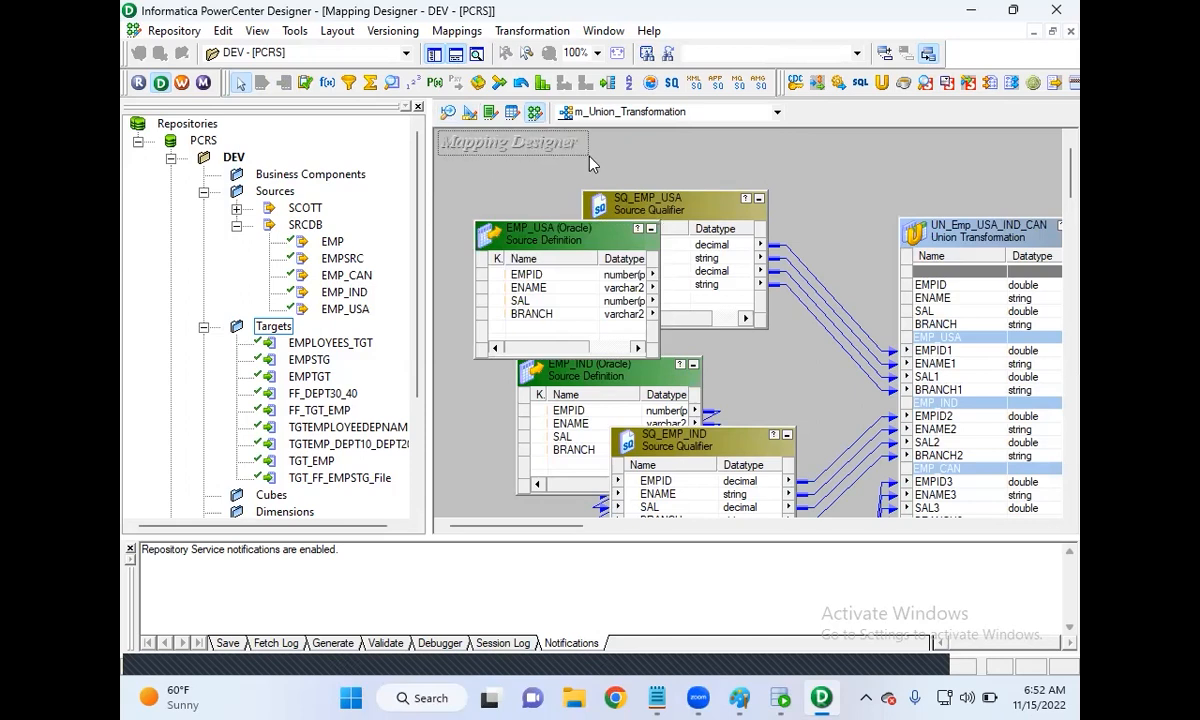
left_click_drag(590, 163, 524, 162)
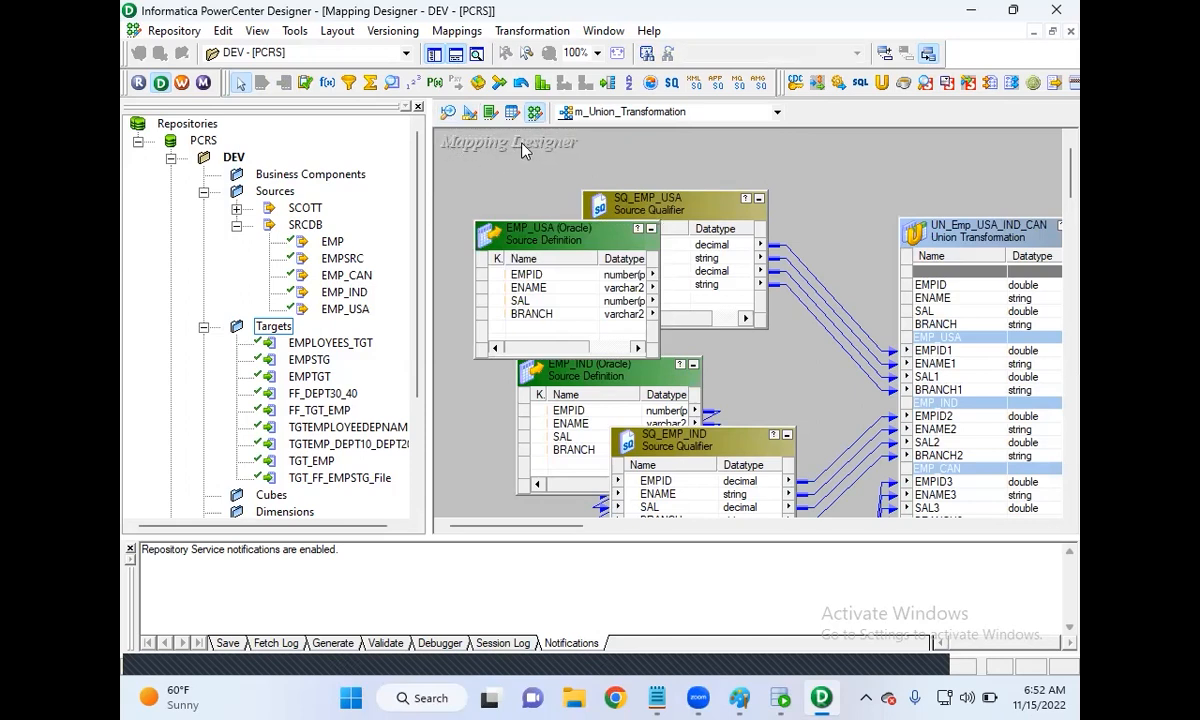
left_click(456, 31)
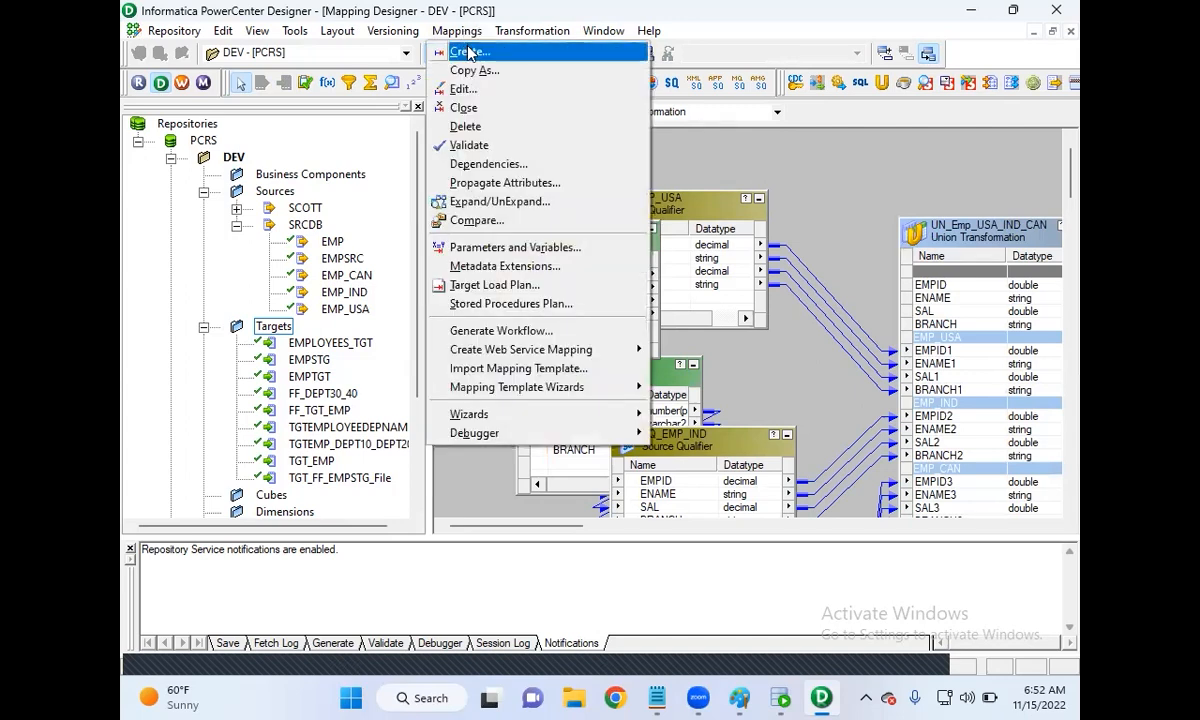
left_click(469, 52)
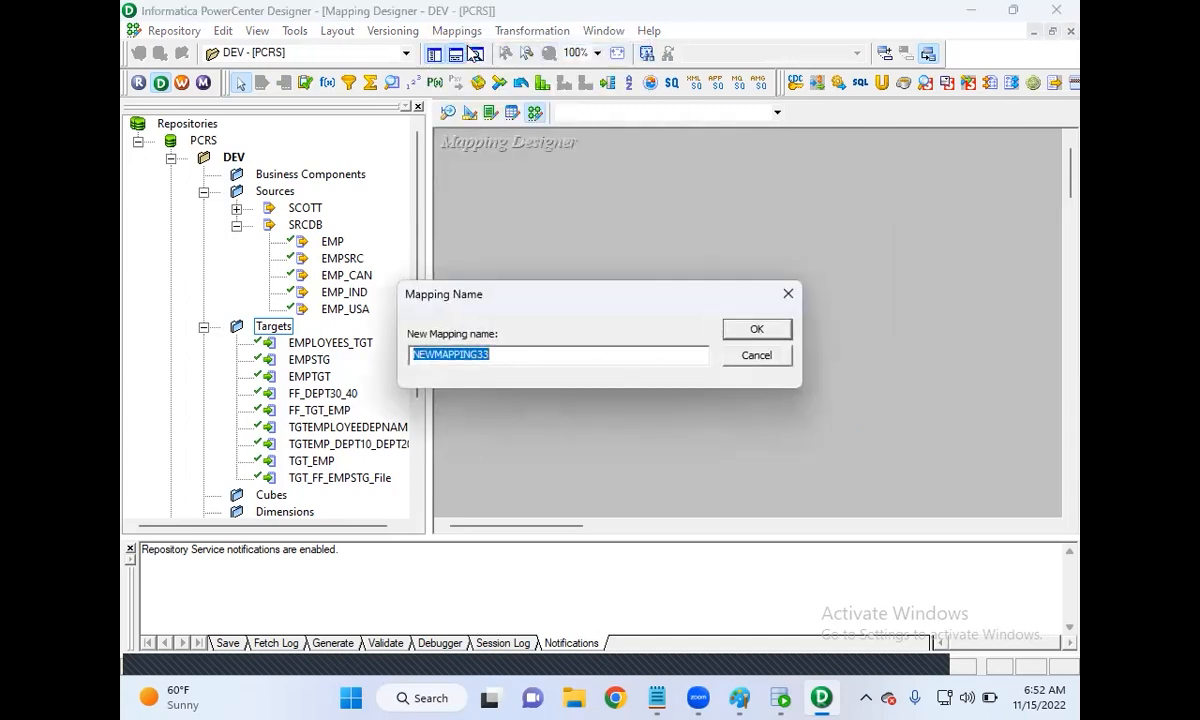
type("m_")
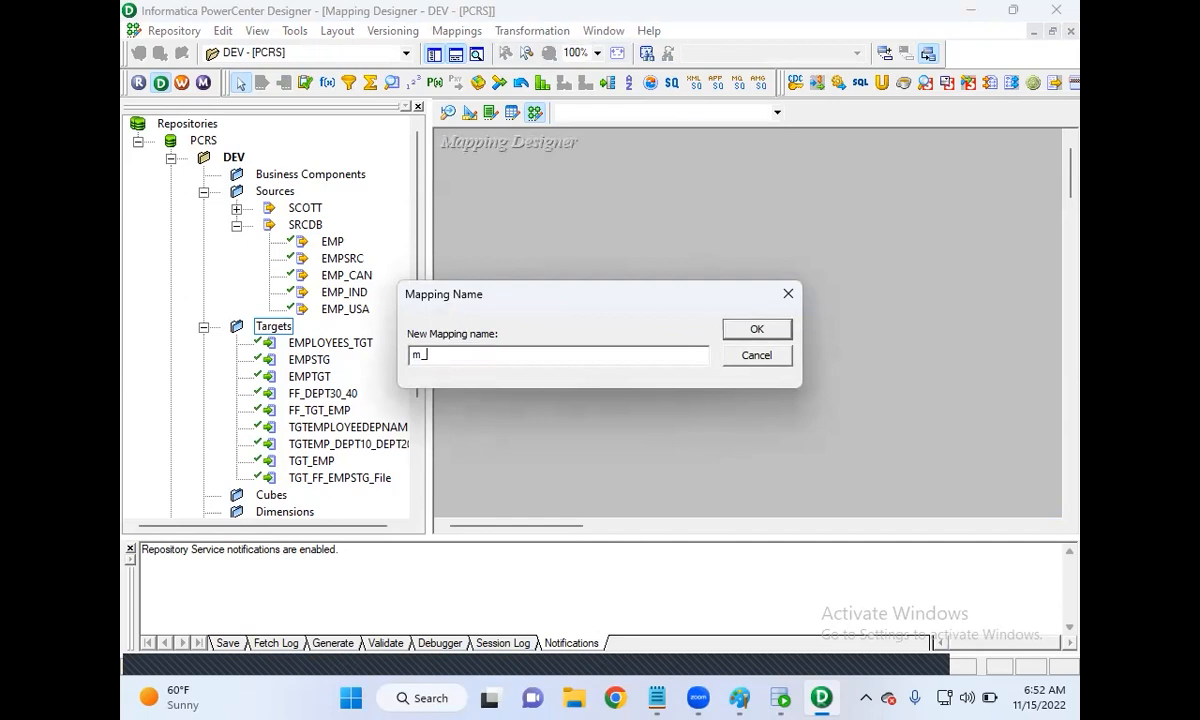
type("Sequence_Transformation")
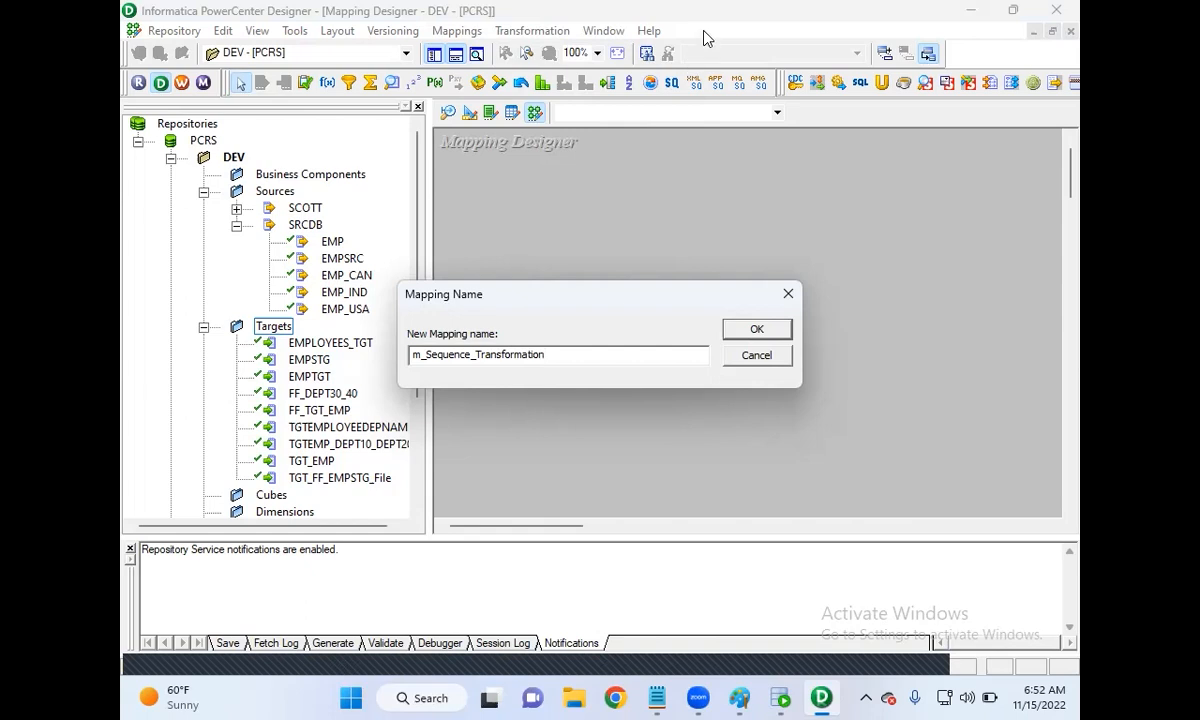
left_click(756, 329)
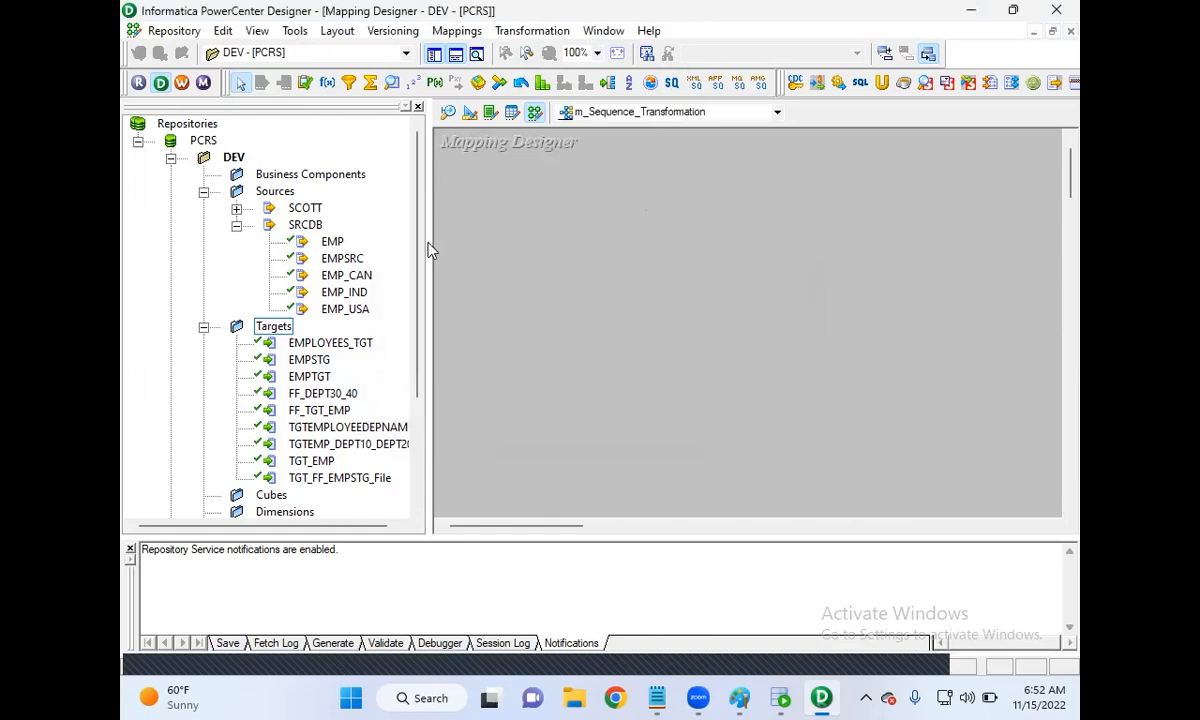
Step: Drag EMP and EMPLOYEES_TGT onto the mapping and hide the Navigator and Output windows
left_click_drag(331, 241, 558, 248)
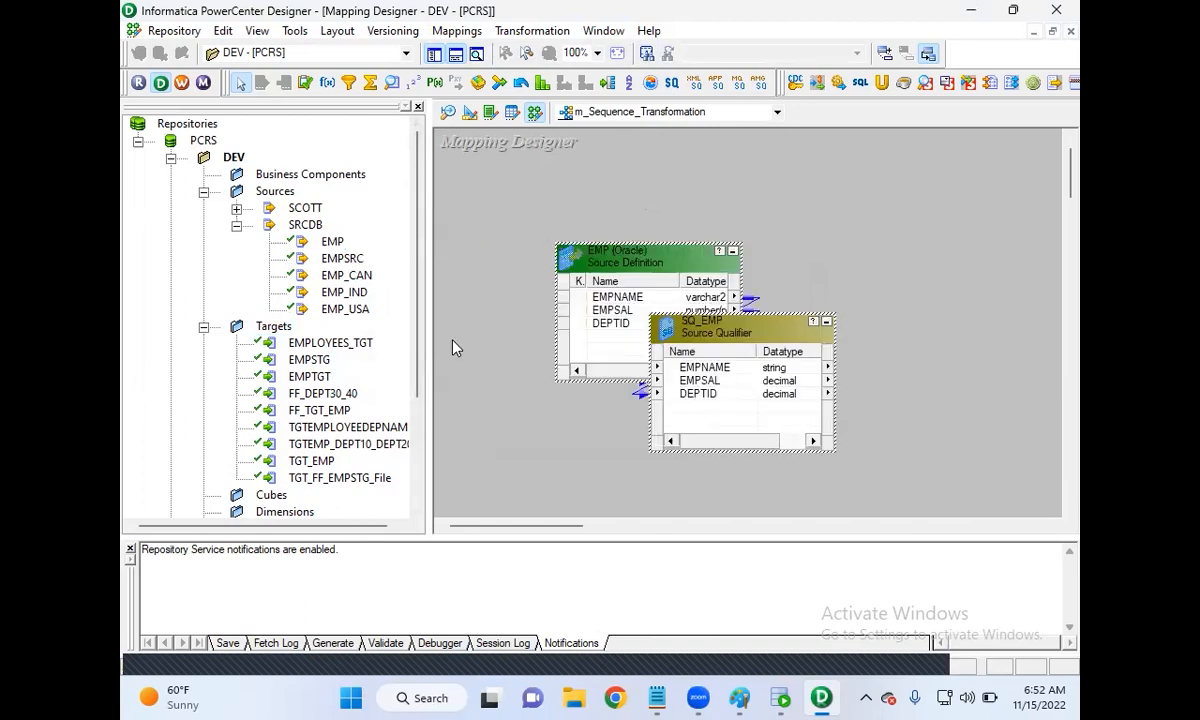
left_click_drag(305, 340, 974, 256)
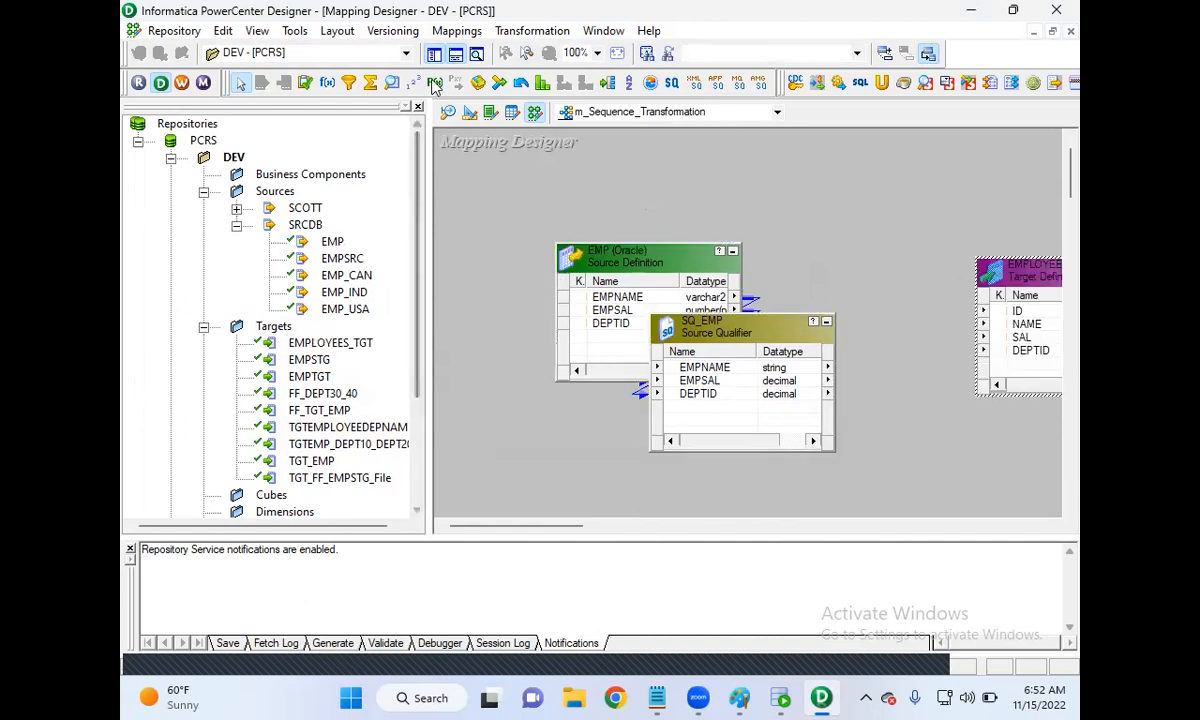
left_click(434, 53)
left_click_drag(745, 280, 912, 320)
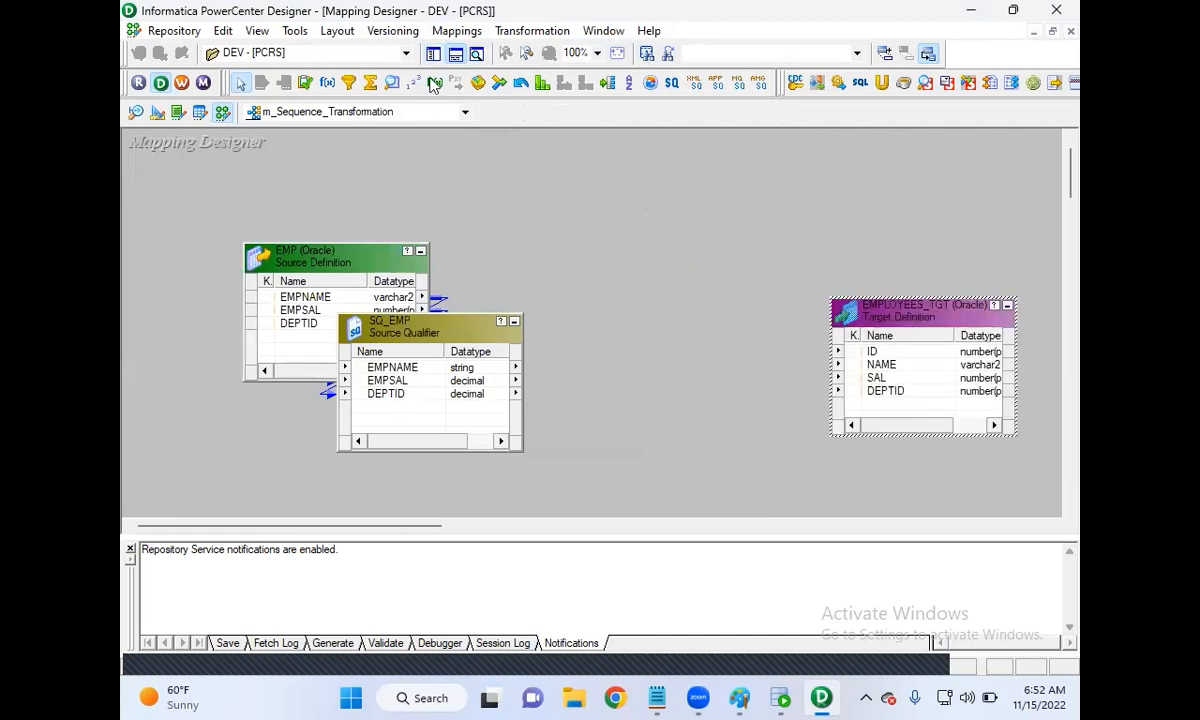
left_click(456, 55)
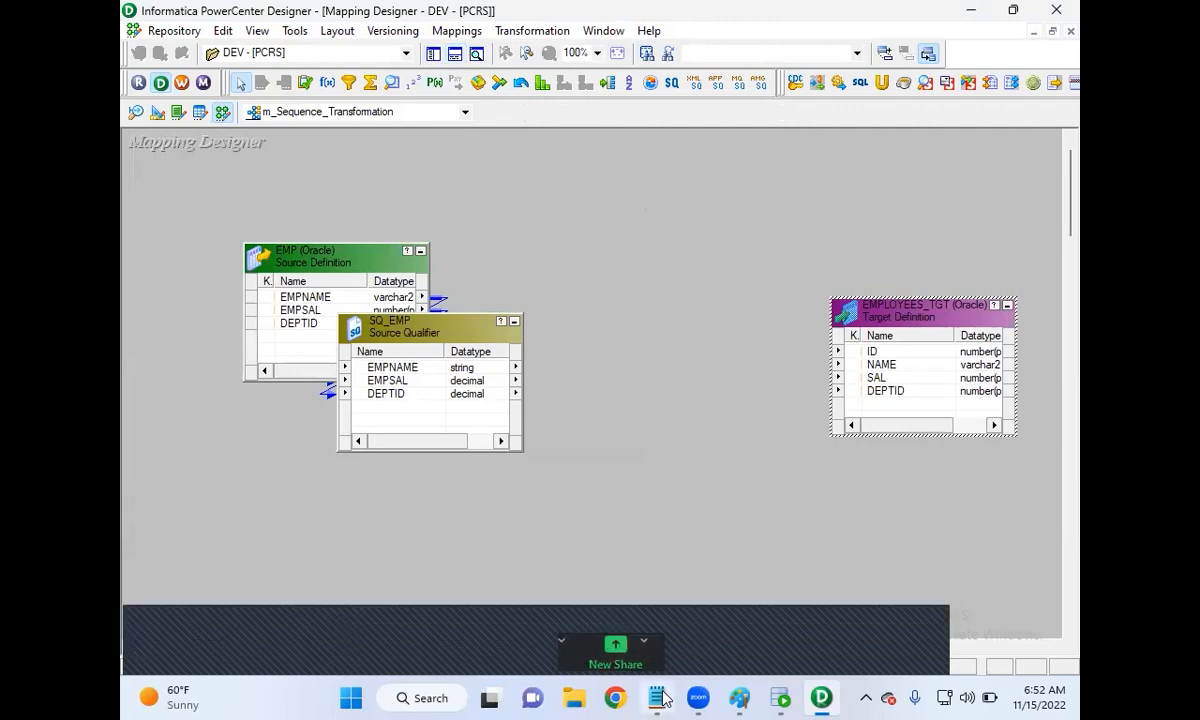
mouse_move(657, 697)
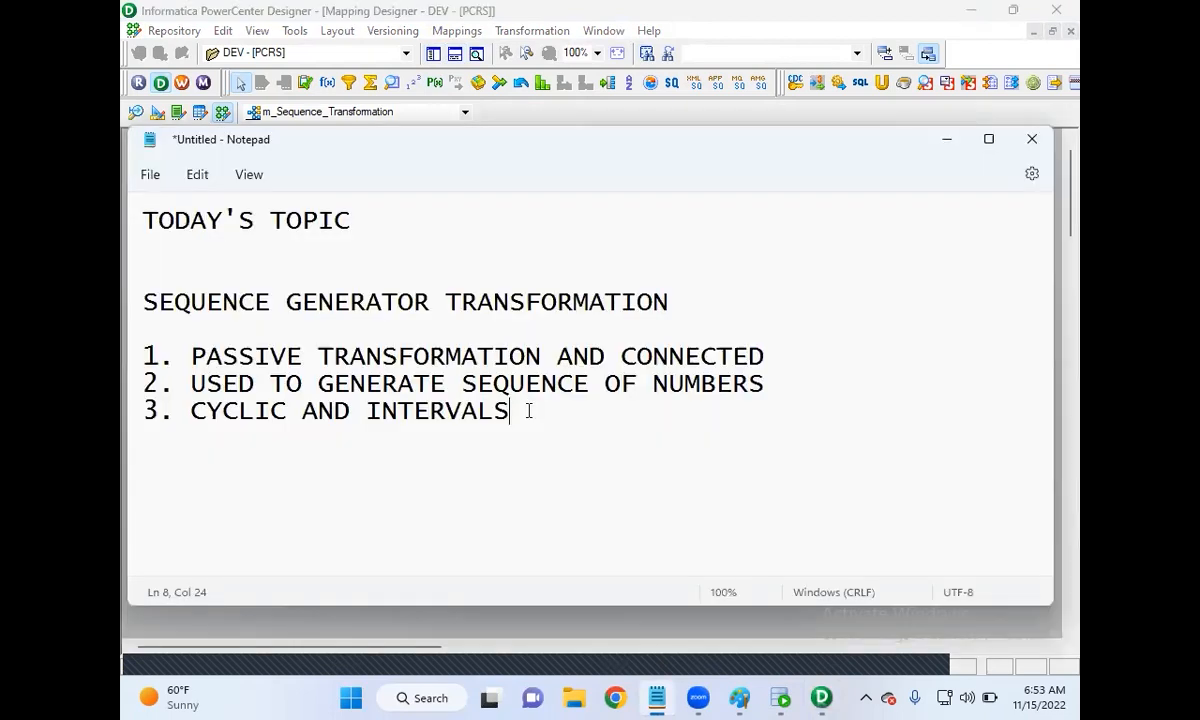
left_click(944, 149)
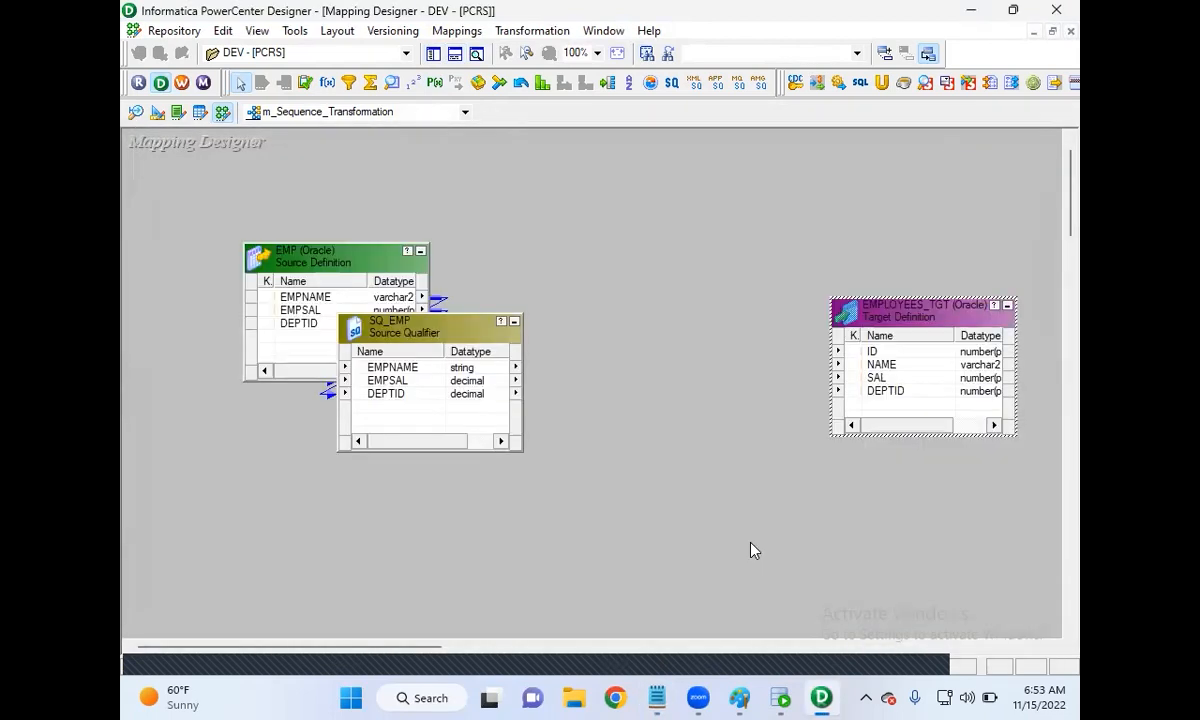
left_click(782, 699)
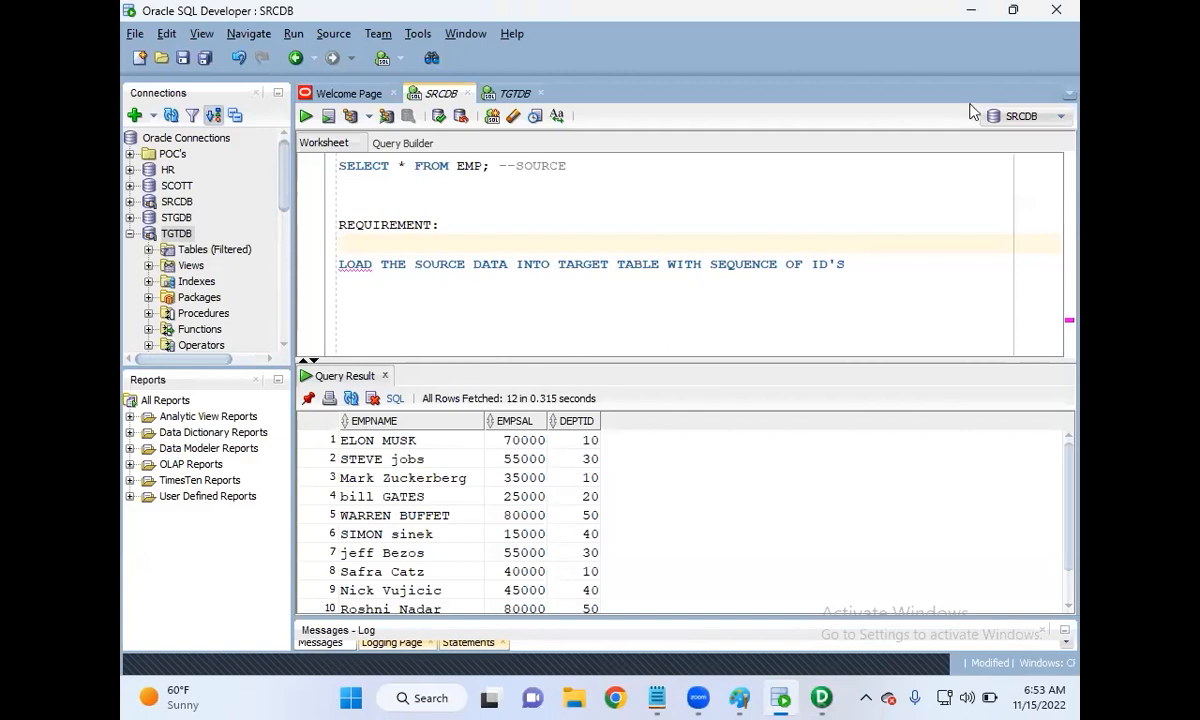
left_click(970, 10)
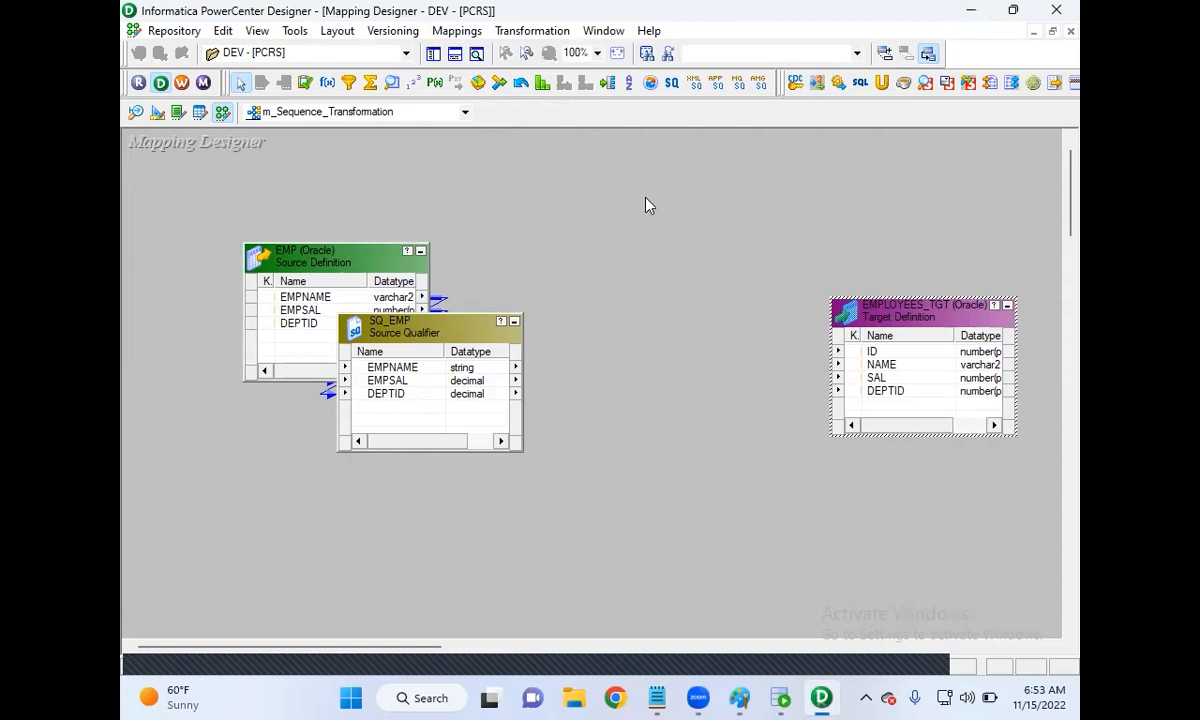
left_click(533, 31)
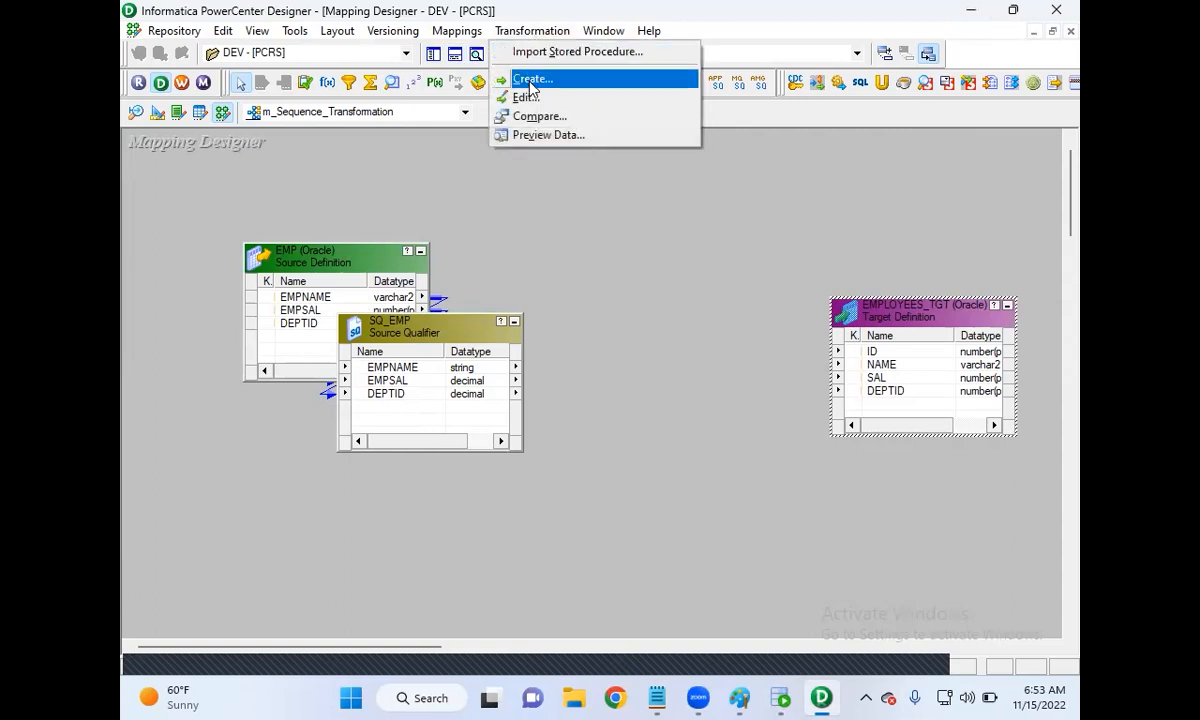
Step: Create a Sequence Generator named SEQ_EMPID and place it between SQ_EMP and EMPLOYEES_TGT
left_click(531, 79)
left_click(578, 372)
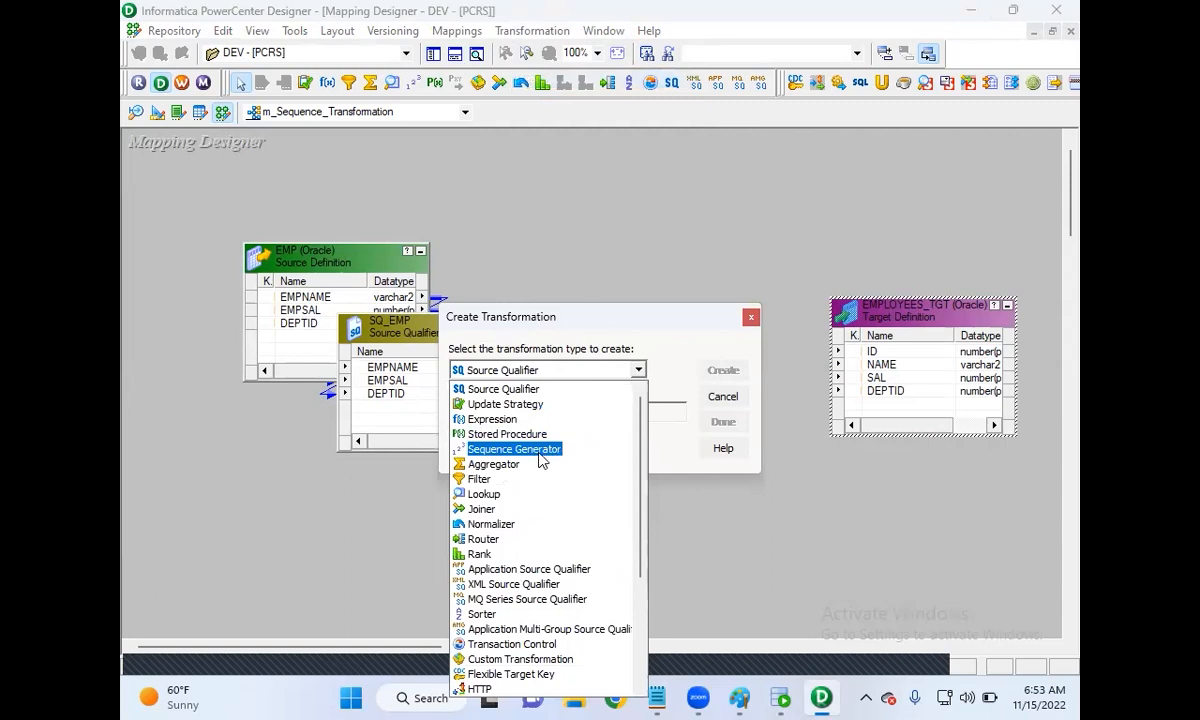
left_click(540, 459)
type("seq")
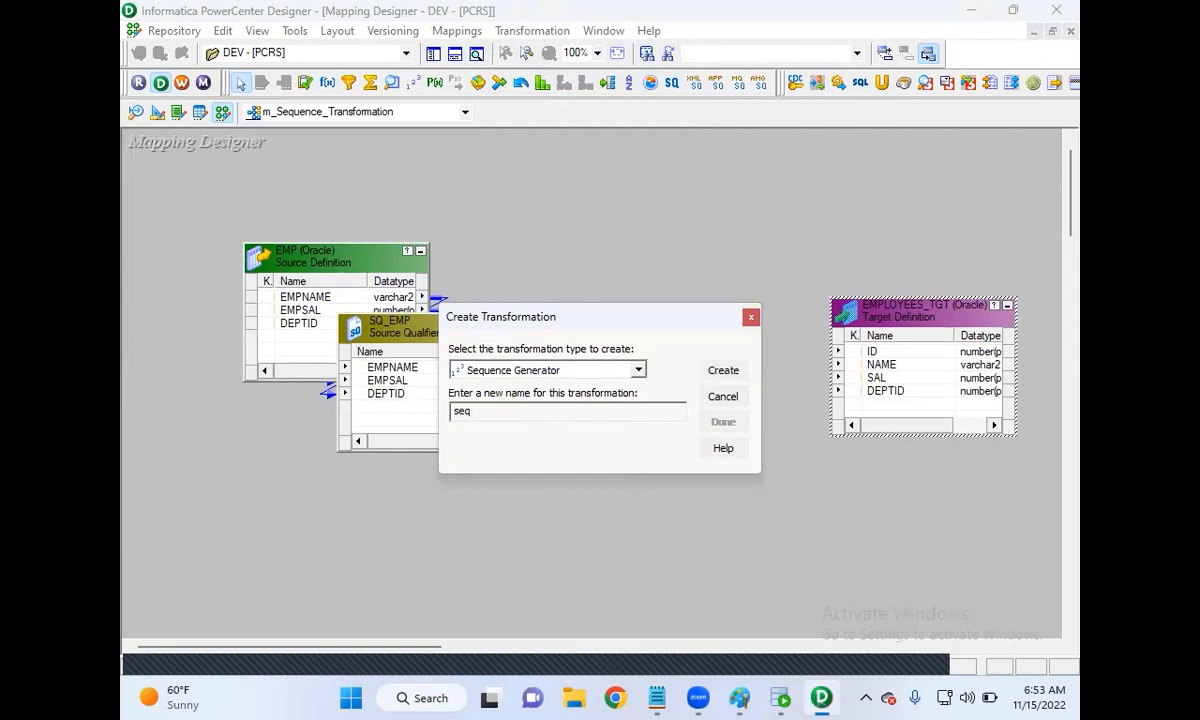
key("BackSpace")
key("BackSpace")
key("BackSpace")
key("Caps_Lock")
type("SEQ_")
type("EMPID")
left_click(722, 372)
left_click(722, 421)
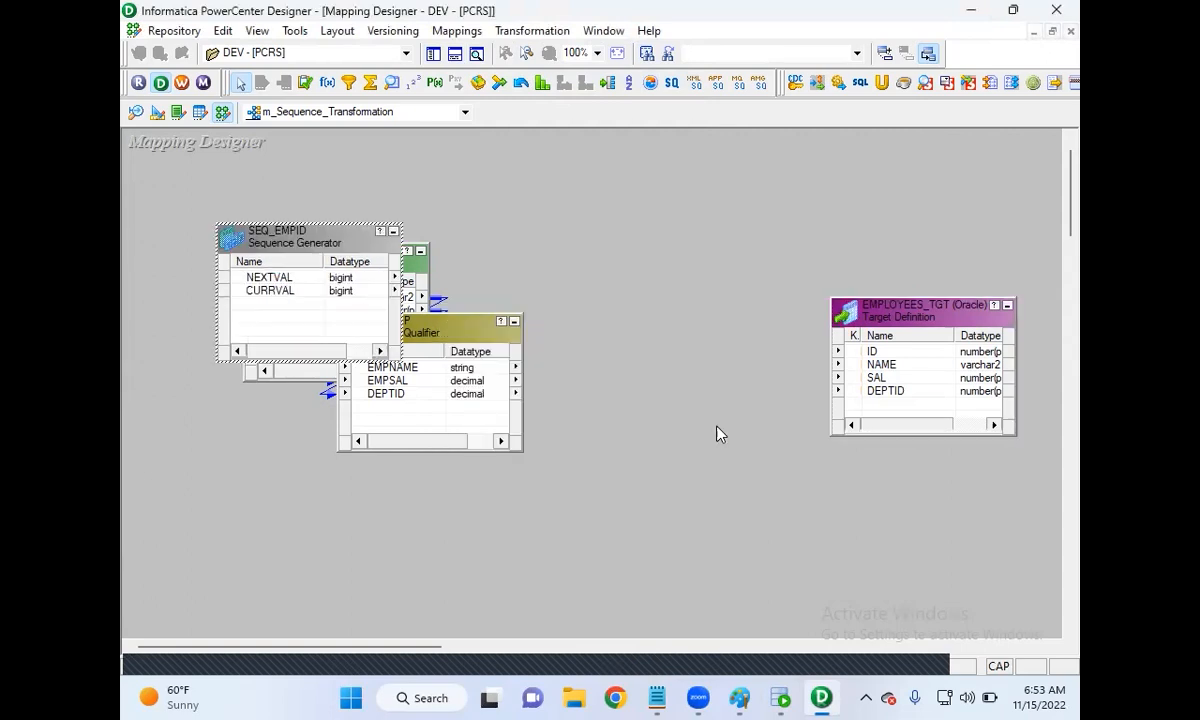
left_click_drag(318, 239, 657, 233)
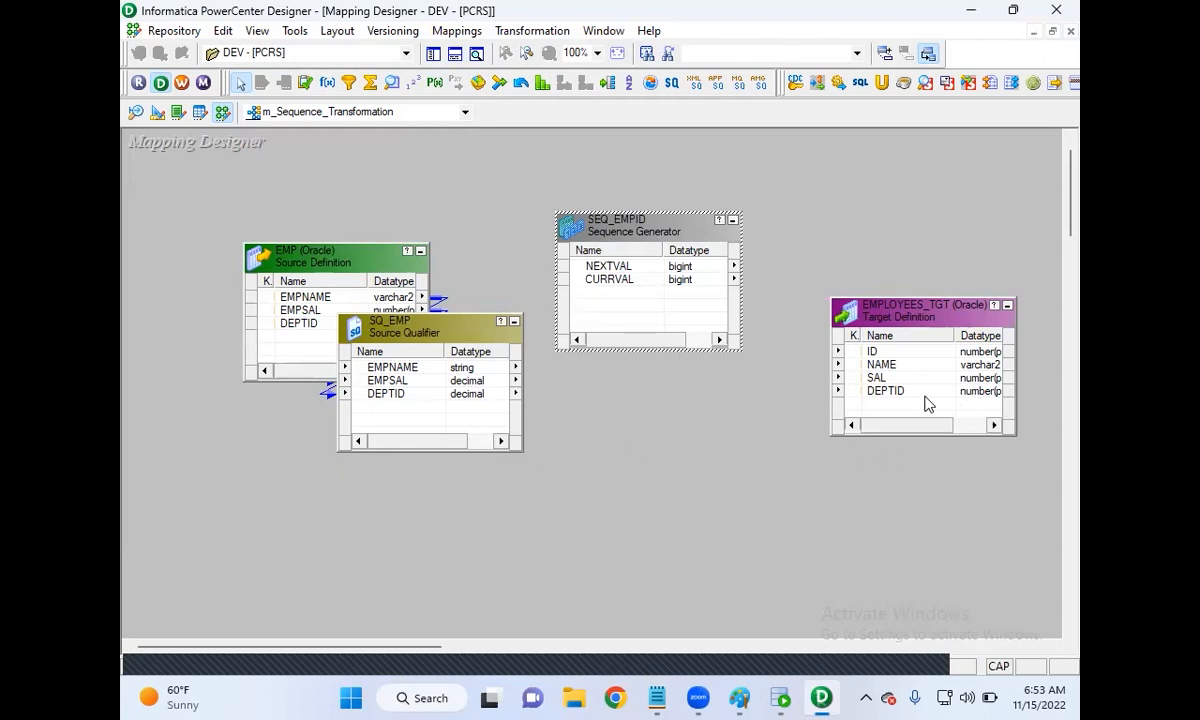
left_click(607, 268)
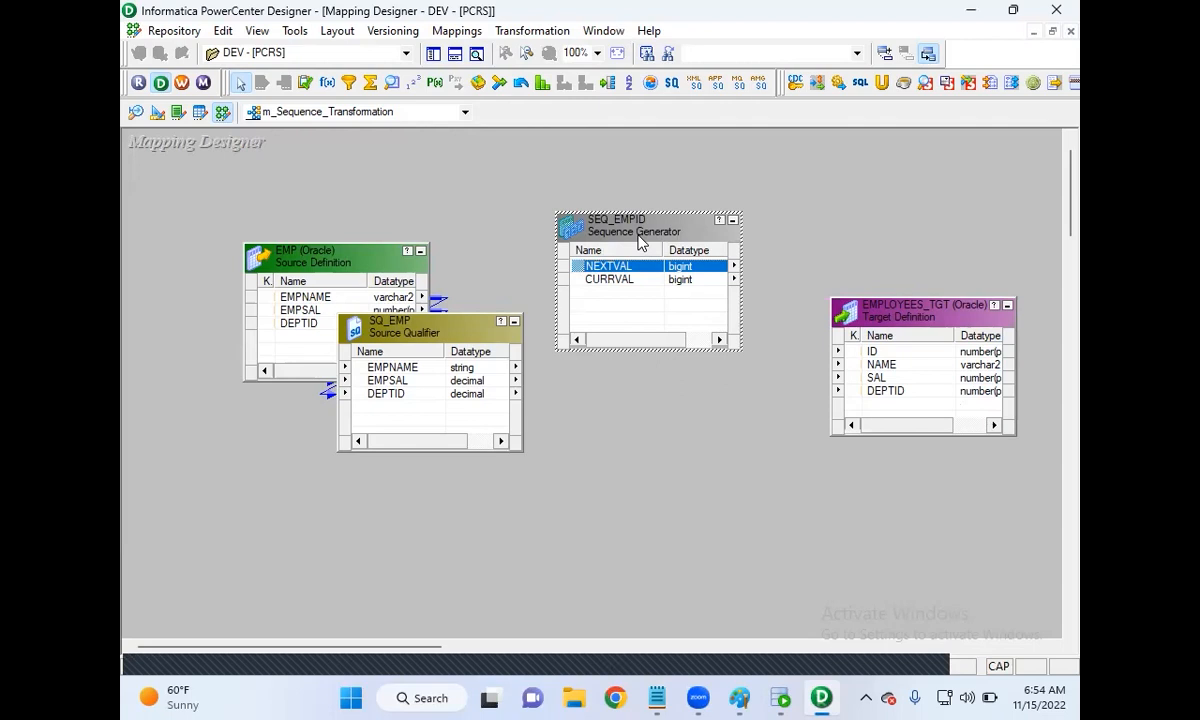
double_click(605, 228)
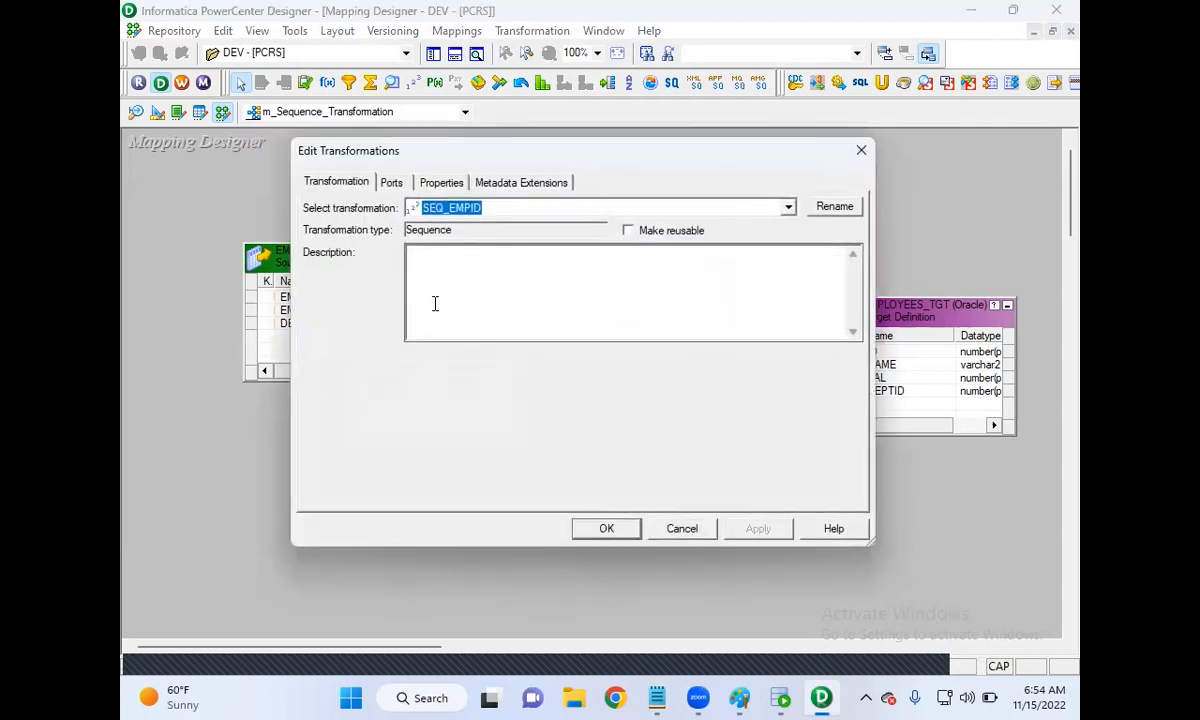
left_click(393, 184)
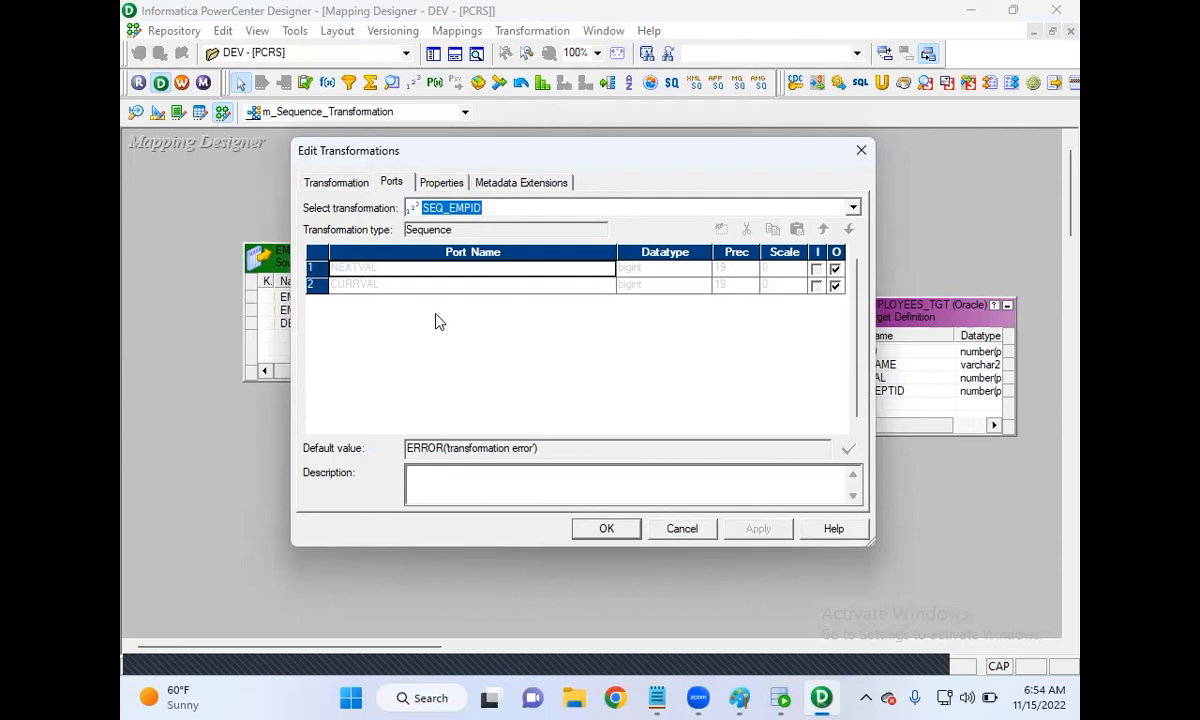
left_click(448, 186)
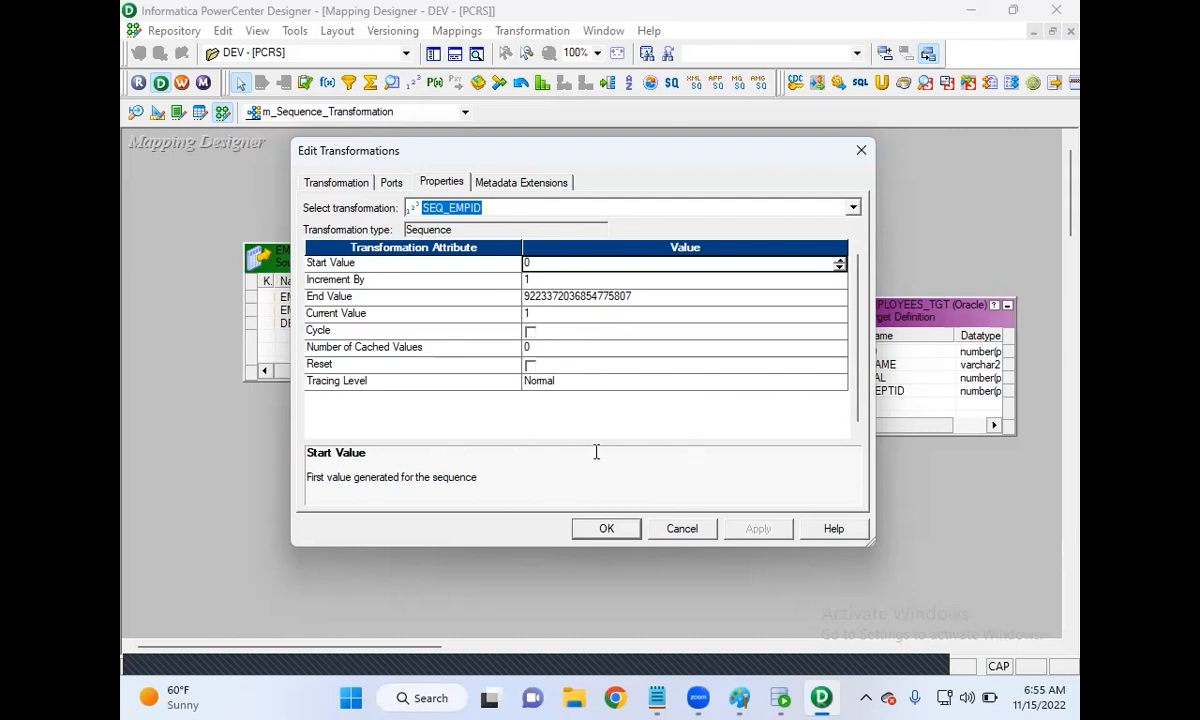
left_click(607, 529)
Step: Link NEXTVAL to ID, and SQ_EMP's EMPNAME, EMPSAL, DEPTID to NAME, SAL, DEPTID
left_click_drag(614, 270, 866, 354)
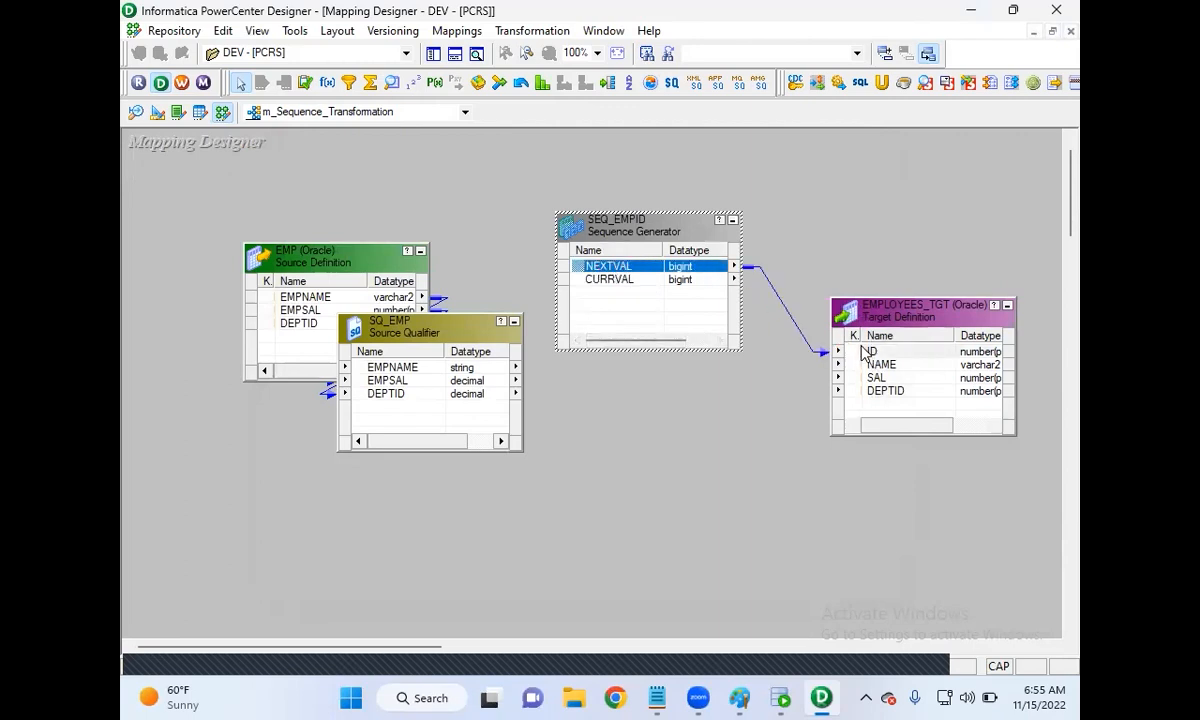
left_click(389, 370)
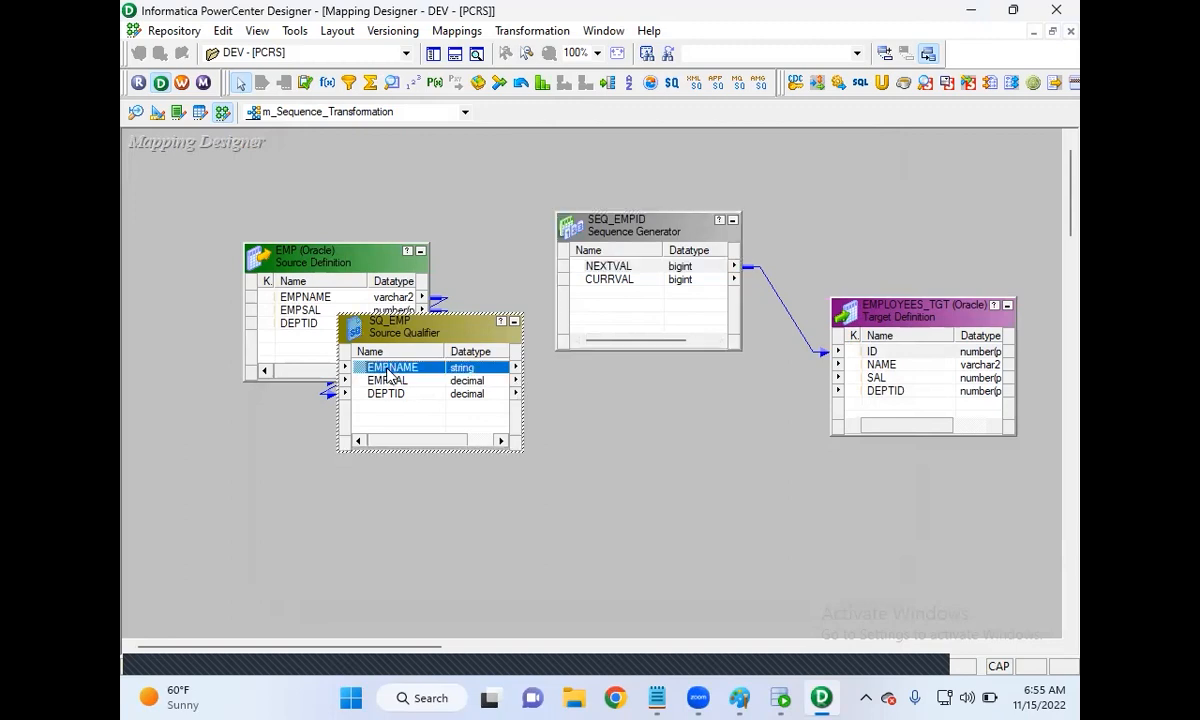
key("shift+Down")
key("shift+Down")
left_click_drag(365, 372, 886, 368)
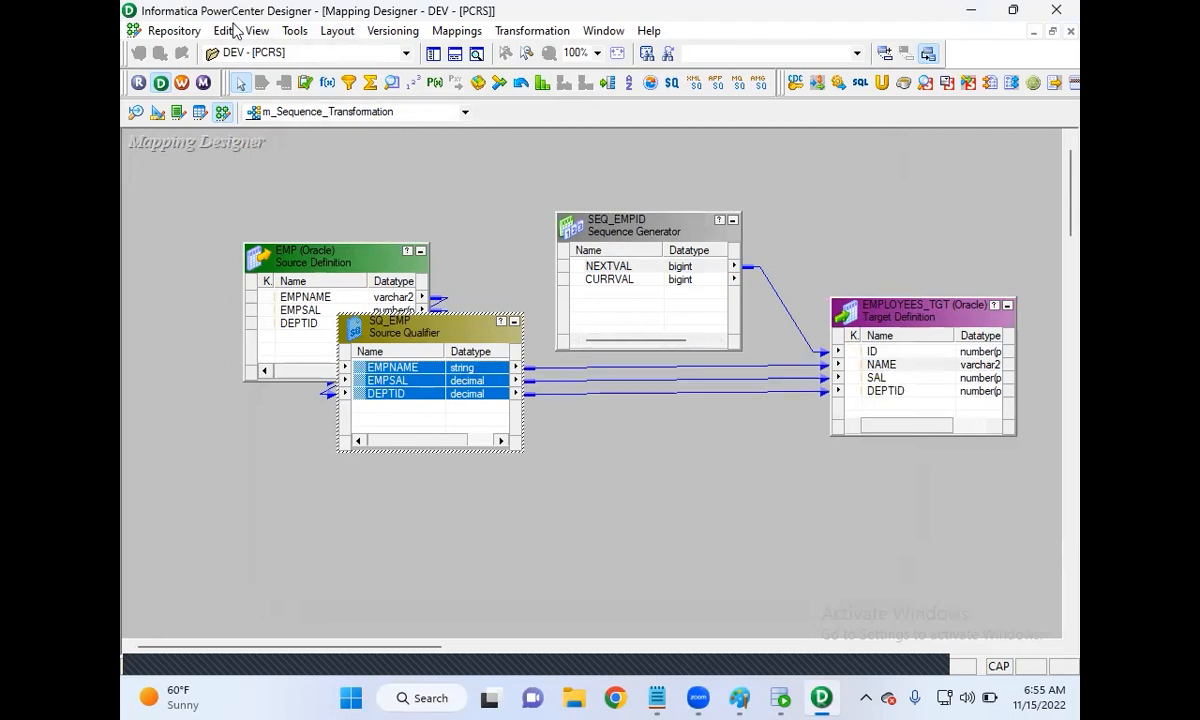
Step: Save m_Sequence_Transformation to the repository and confirm the output log reports it VALID
left_click(178, 31)
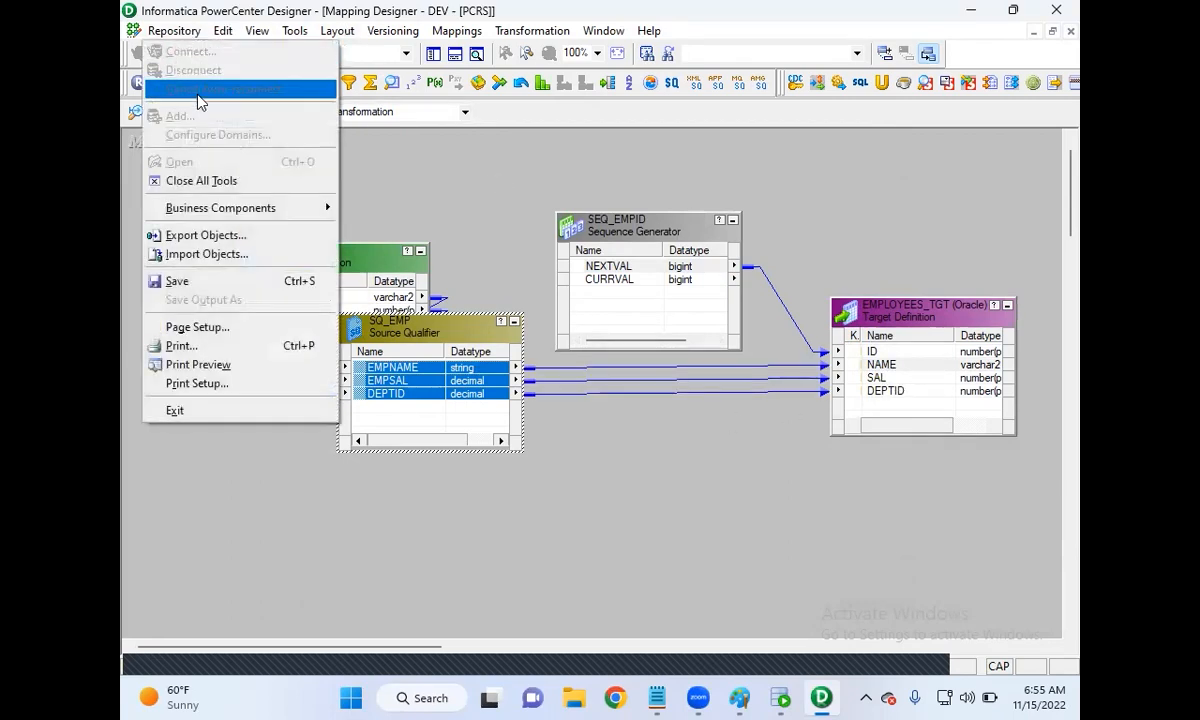
left_click(211, 281)
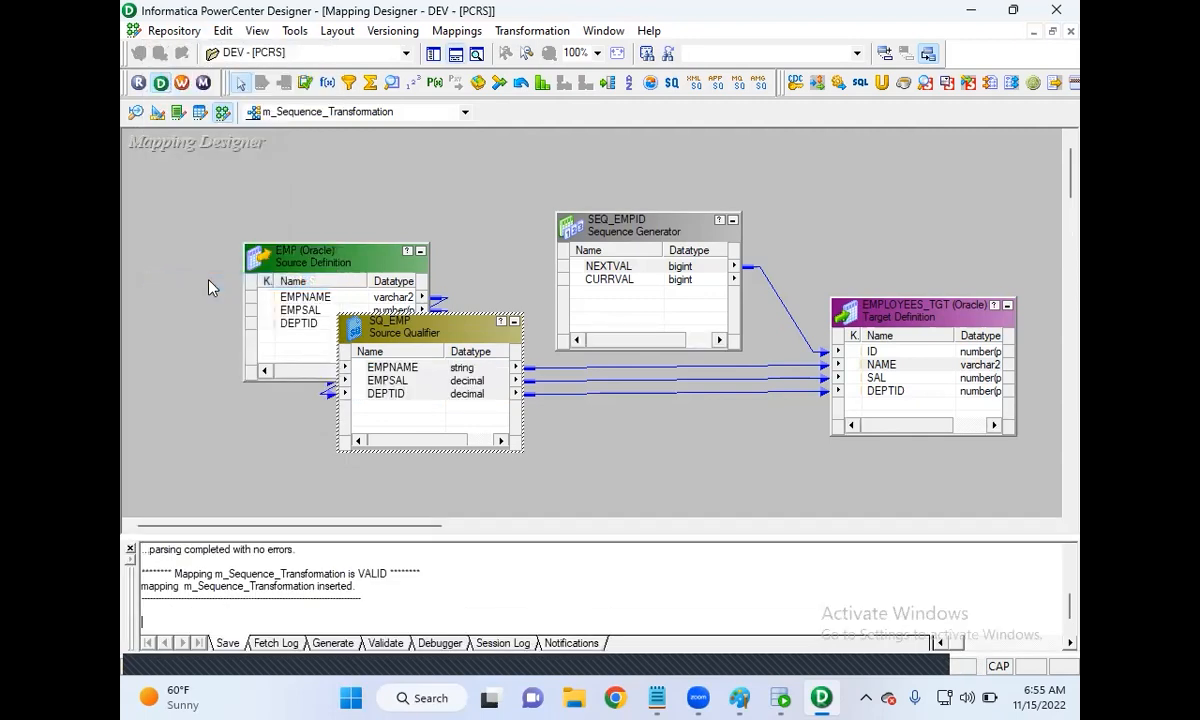
left_click_drag(368, 598, 133, 562)
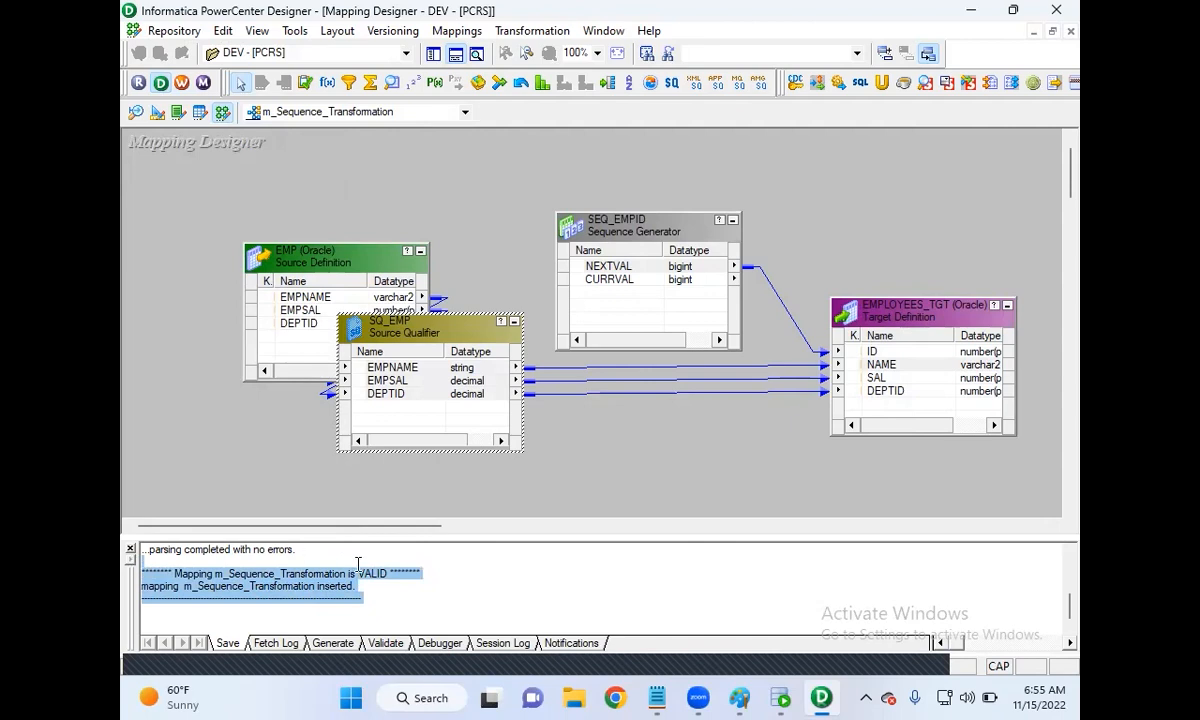
Step: Launch Workflow Manager, dismiss the welcome tip and maximize its window
left_click(182, 84)
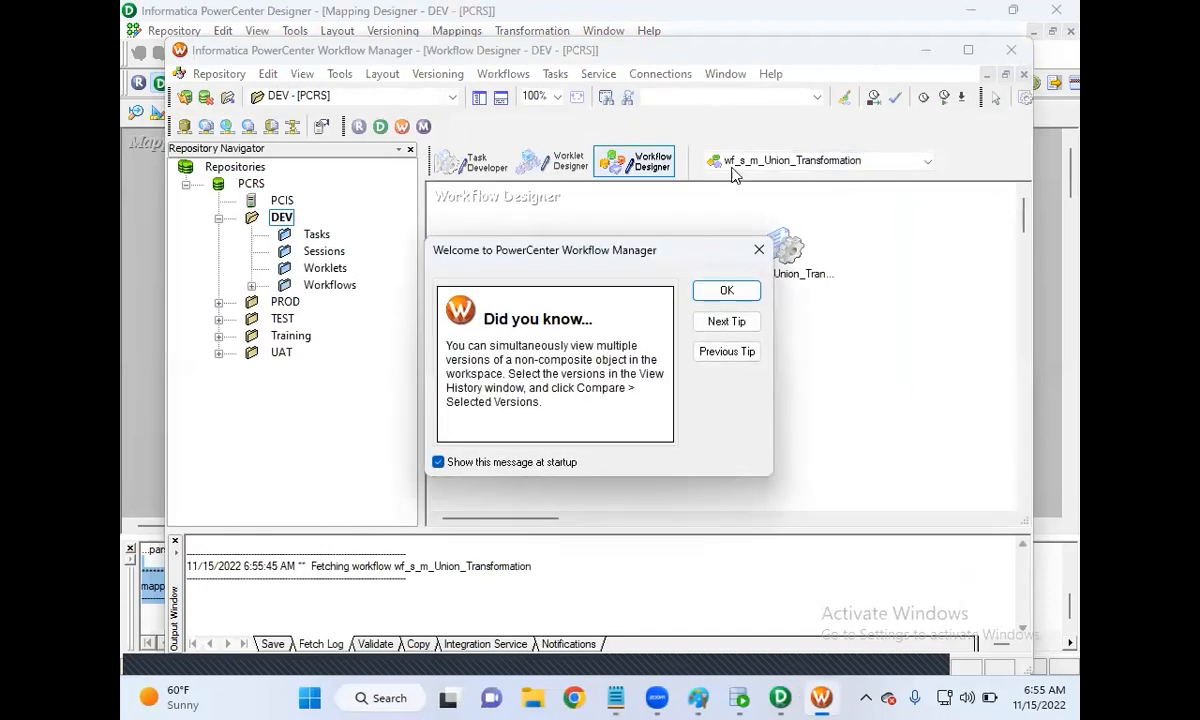
left_click(725, 291)
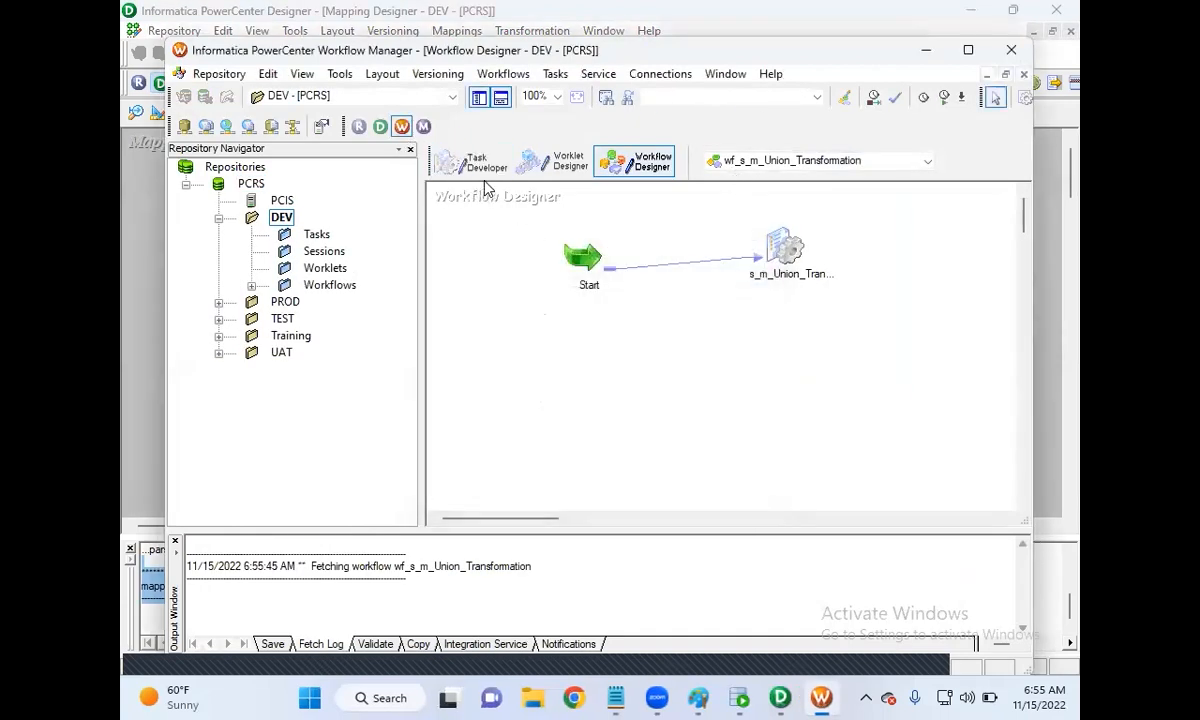
double_click(684, 48)
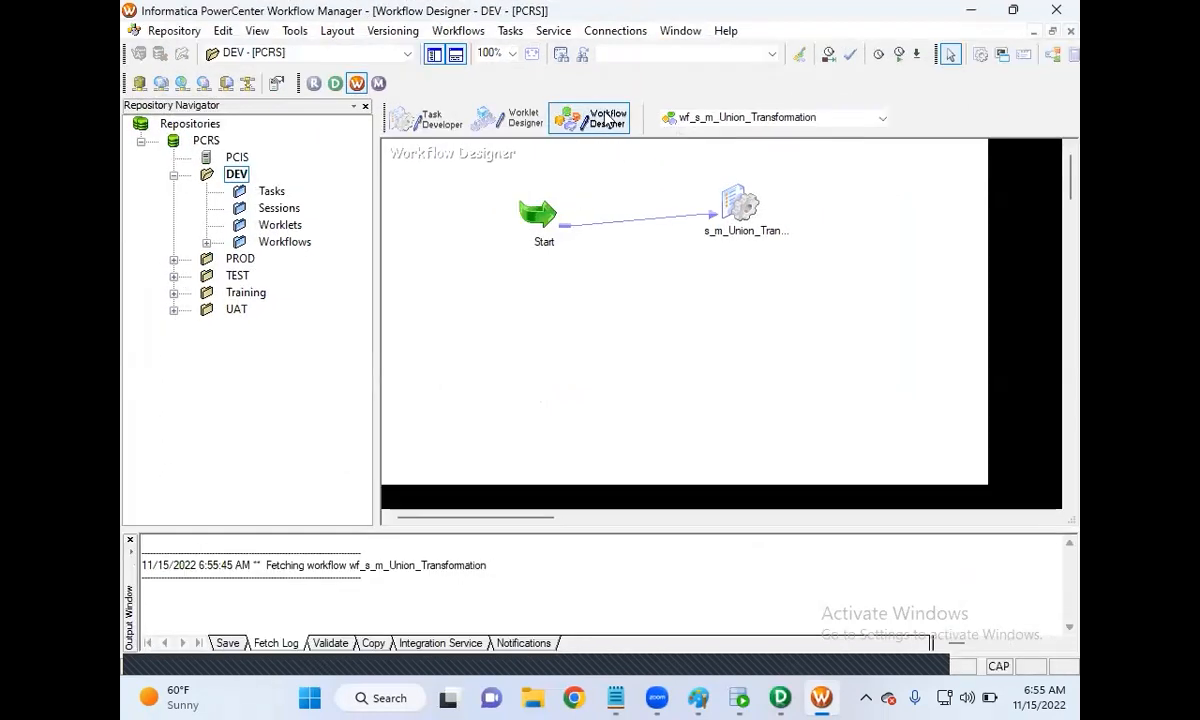
Step: Create a new workflow named wf_s_m_Sequence_Transformation
left_click(445, 31)
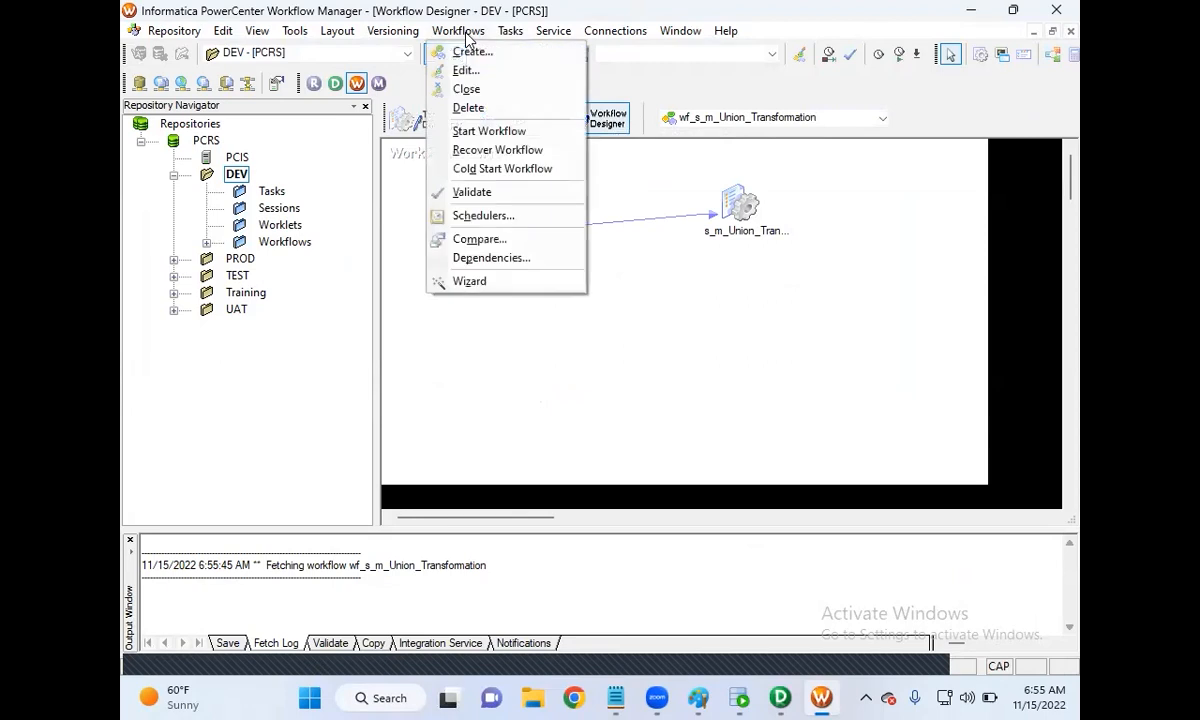
left_click(470, 53)
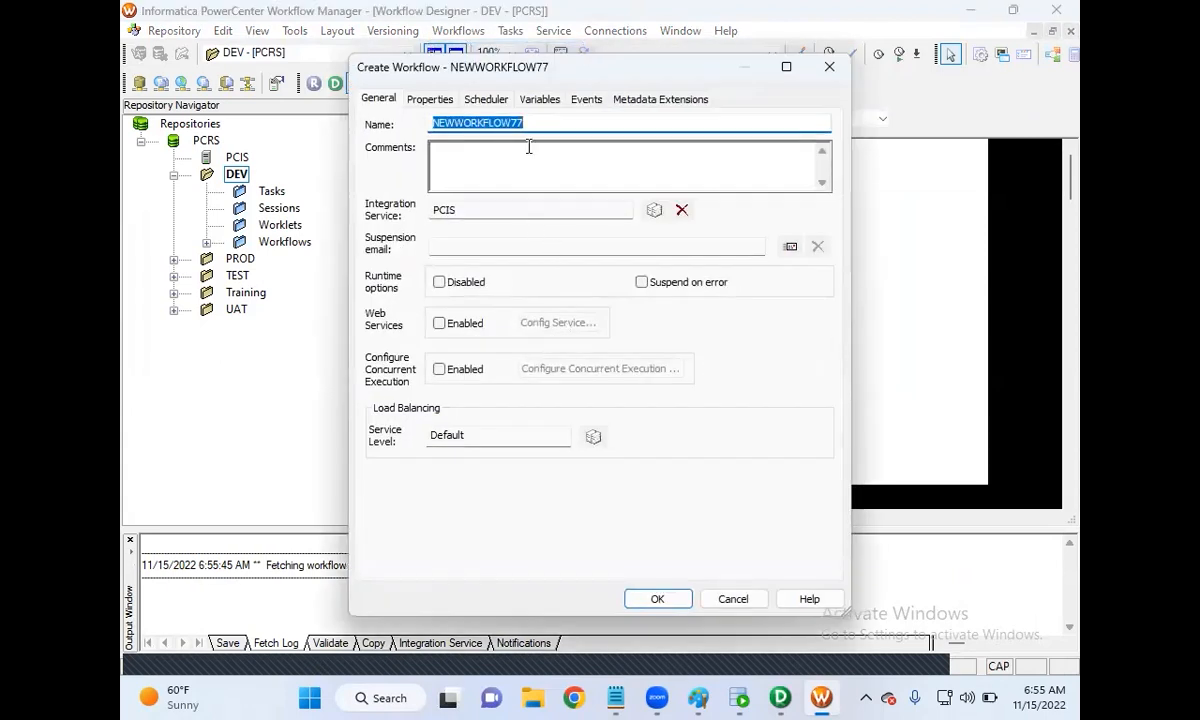
type("wf_s_m_Sequence_Tr")
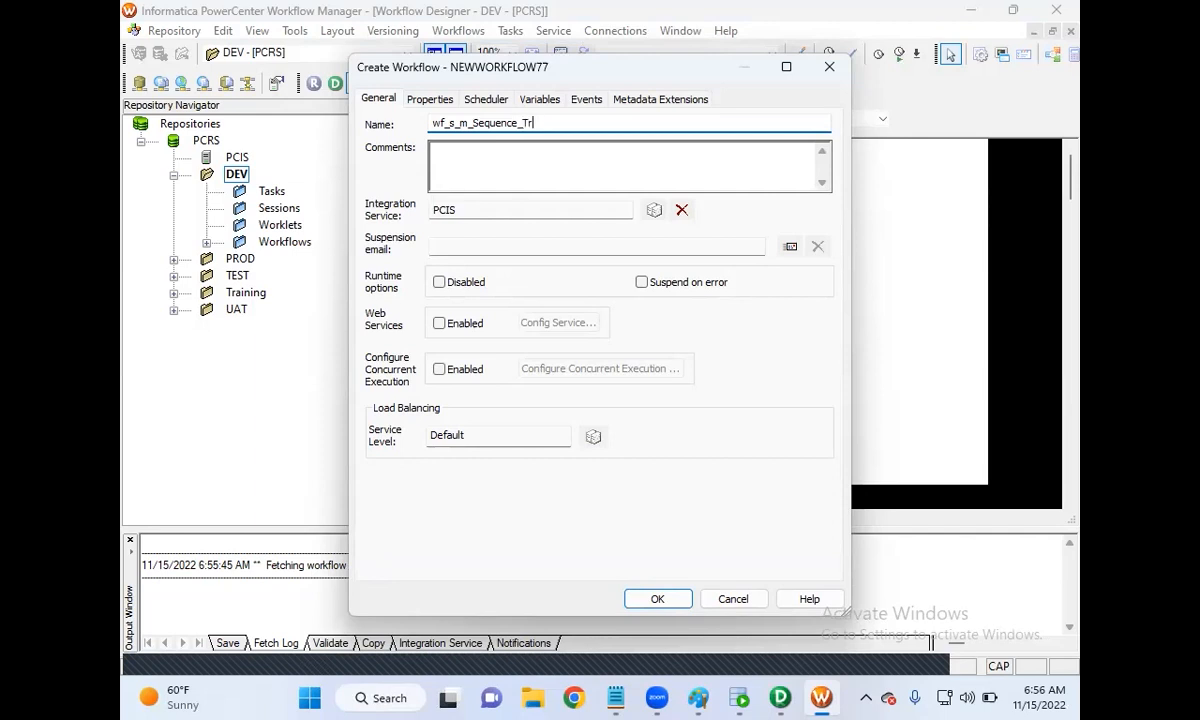
type("ion")
left_click(668, 600)
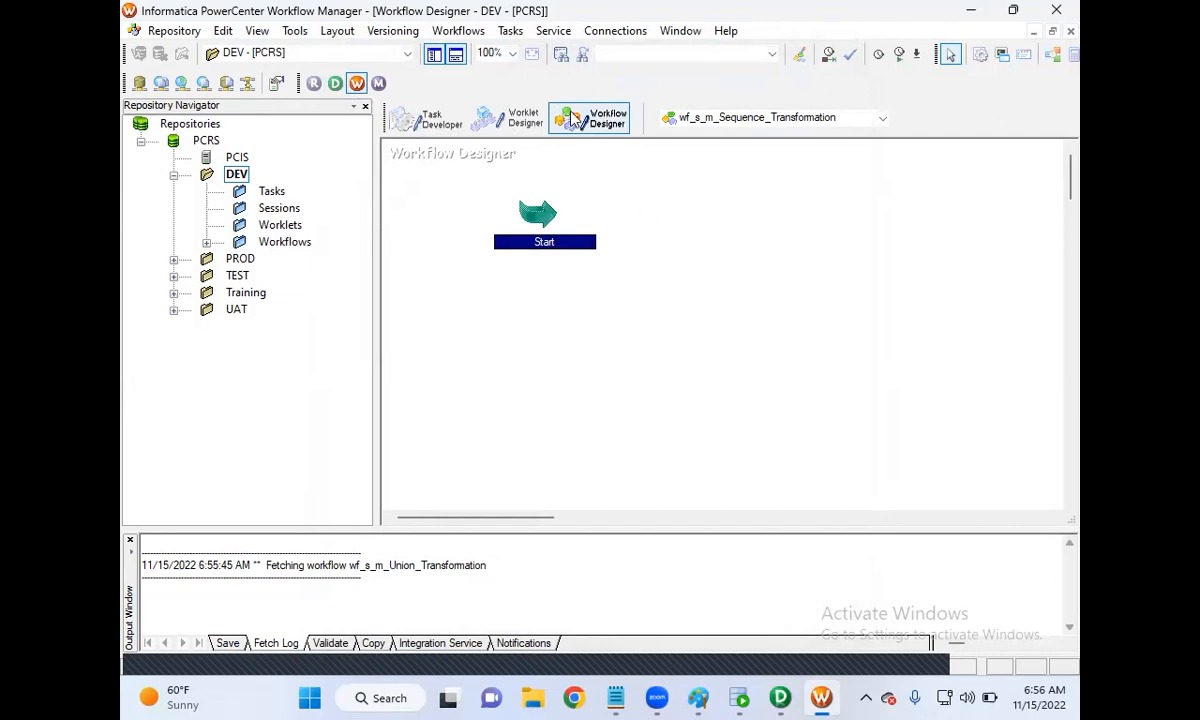
Step: Place a session using the m_Sequence_Transformation mapping on the workflow canvas
left_click(510, 30)
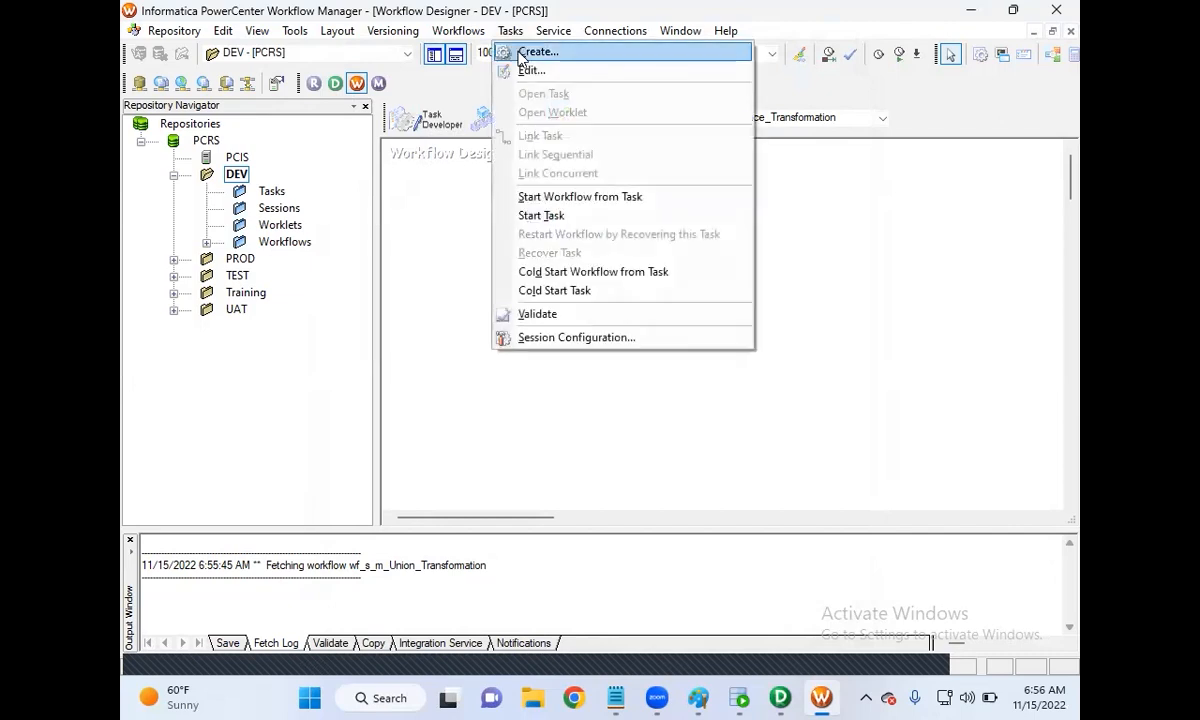
left_click(522, 51)
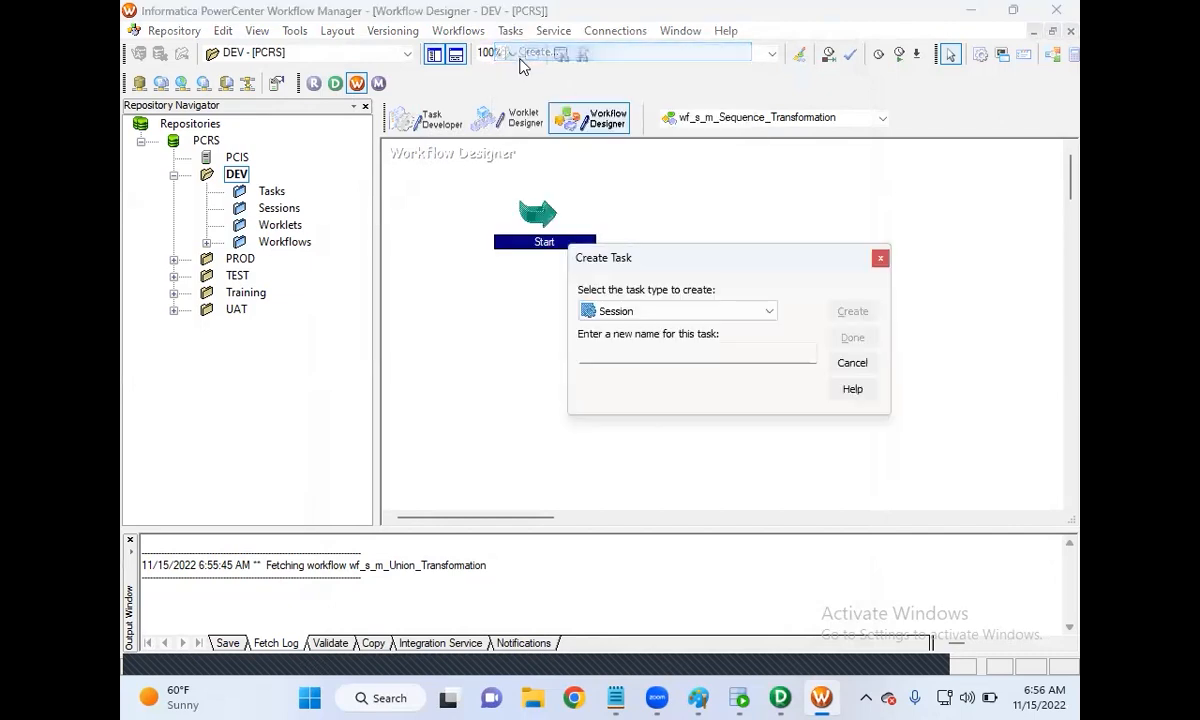
left_click(854, 362)
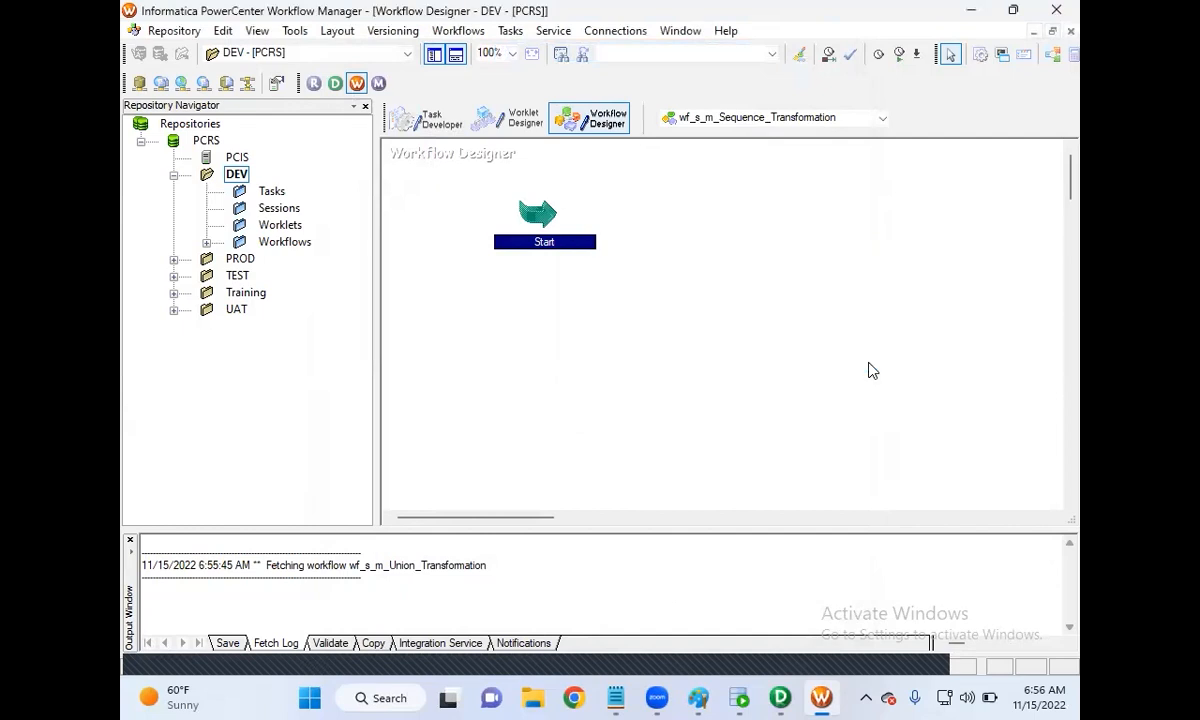
left_click(980, 55)
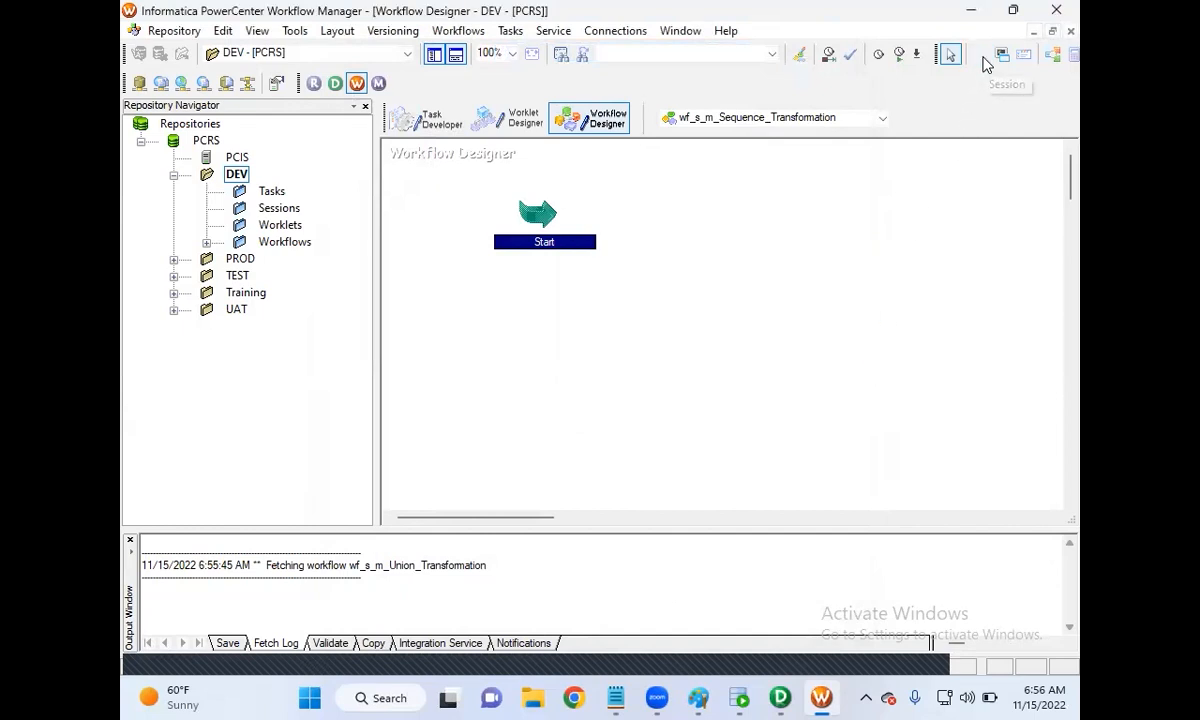
left_click(778, 215)
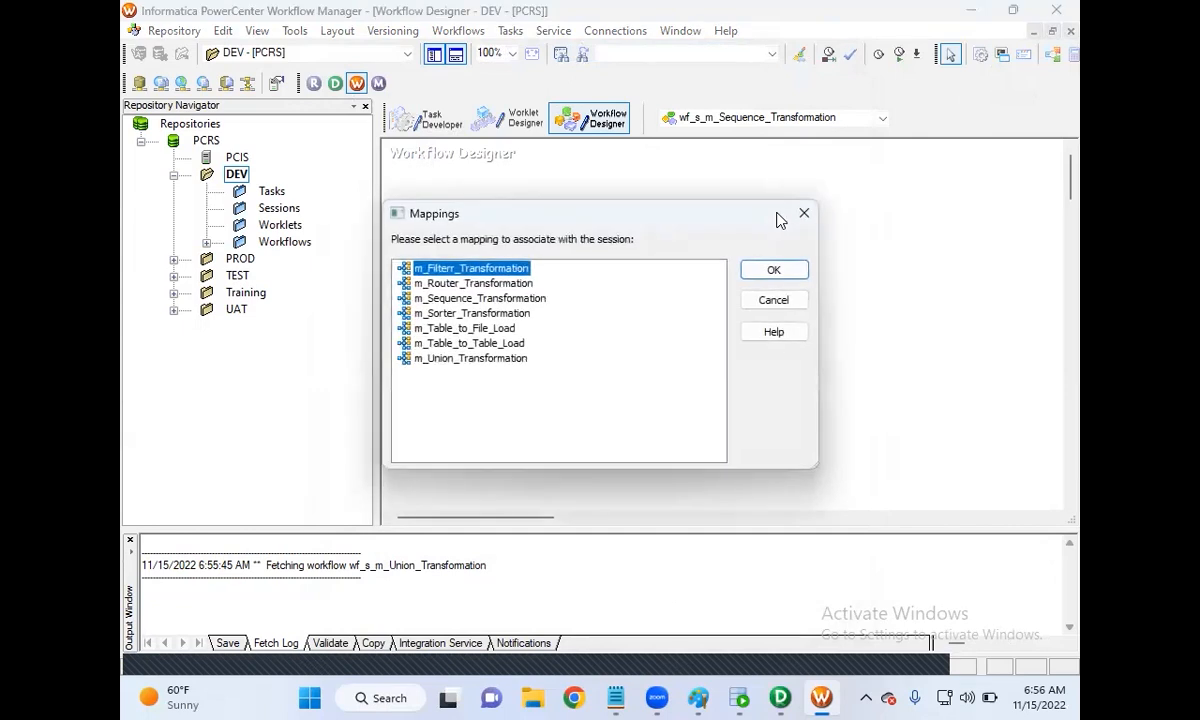
left_click(478, 299)
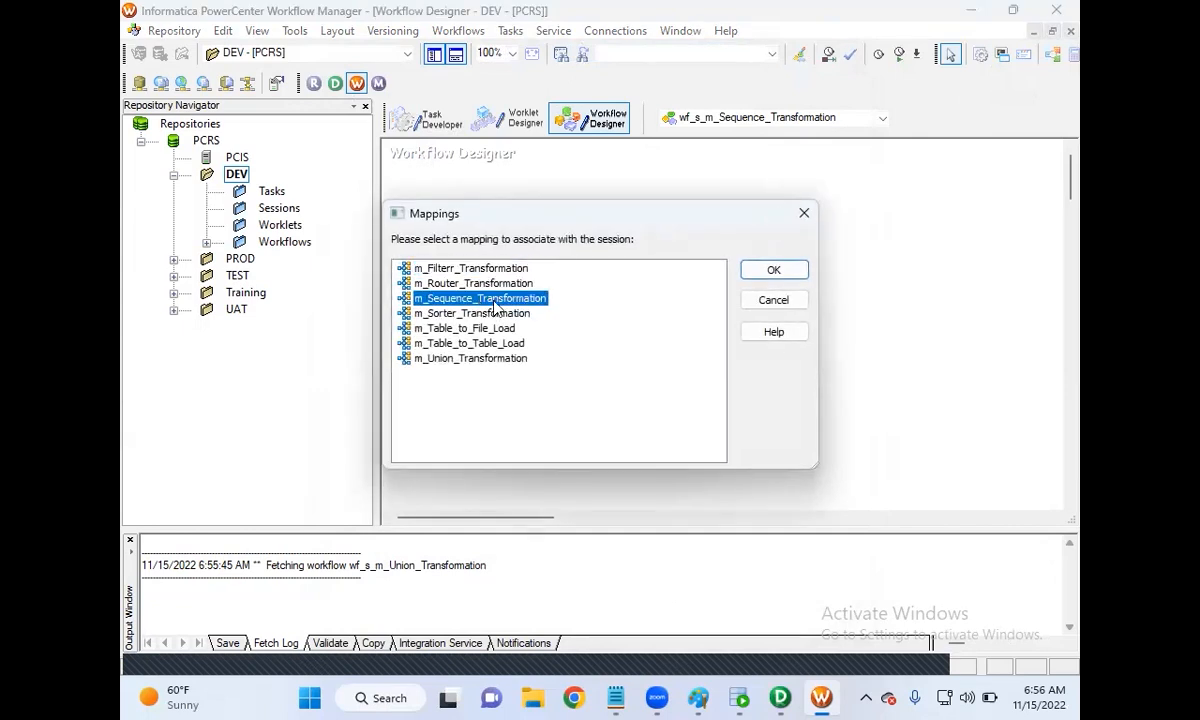
left_click(775, 272)
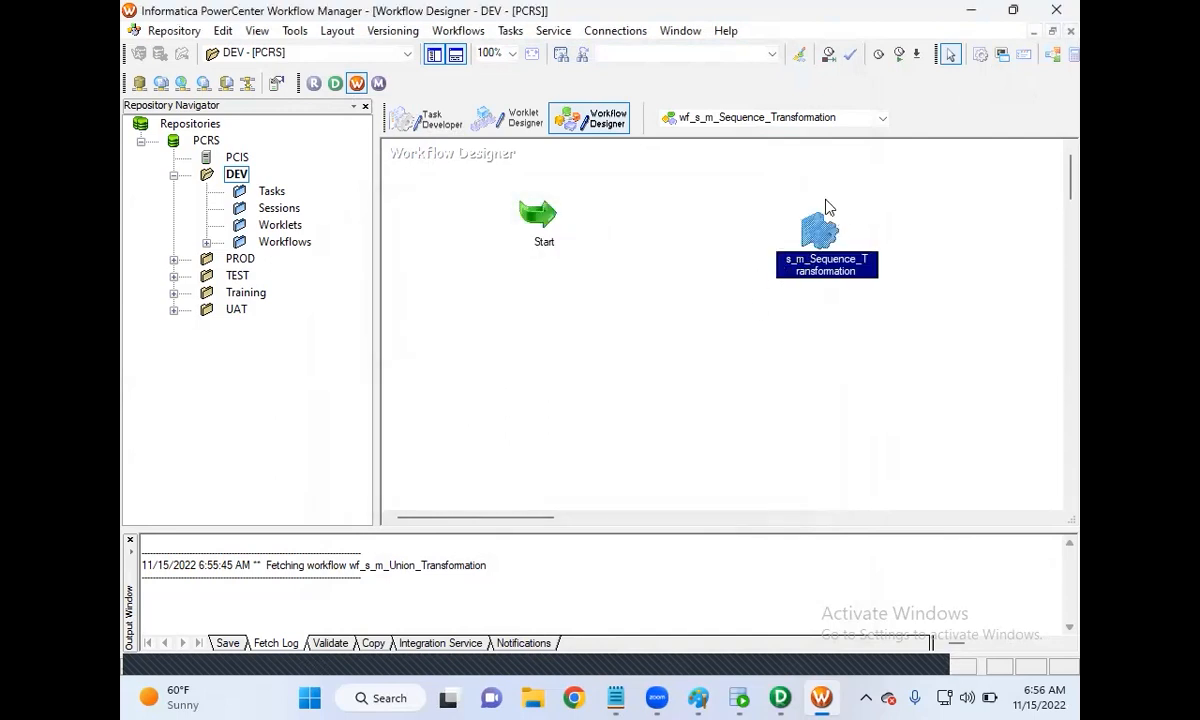
double_click(814, 246)
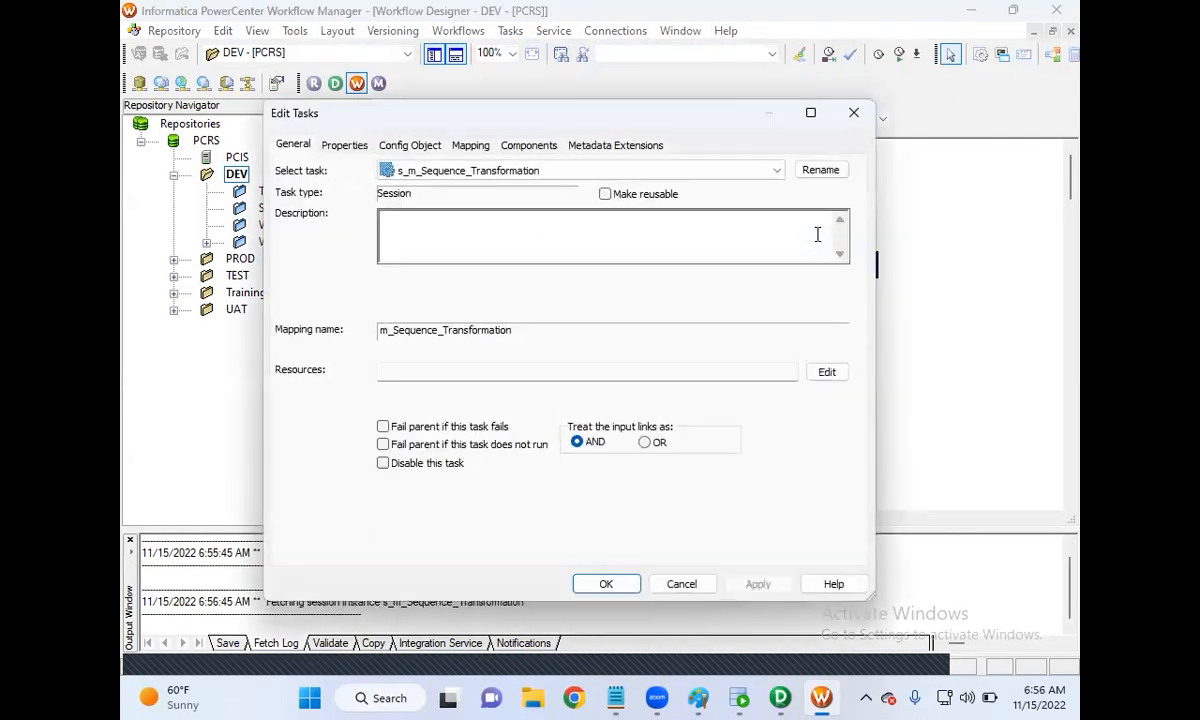
Step: Set the SQ_EMP source connection to Oracle_SRCDB in the session's Mapping settings
left_click(472, 146)
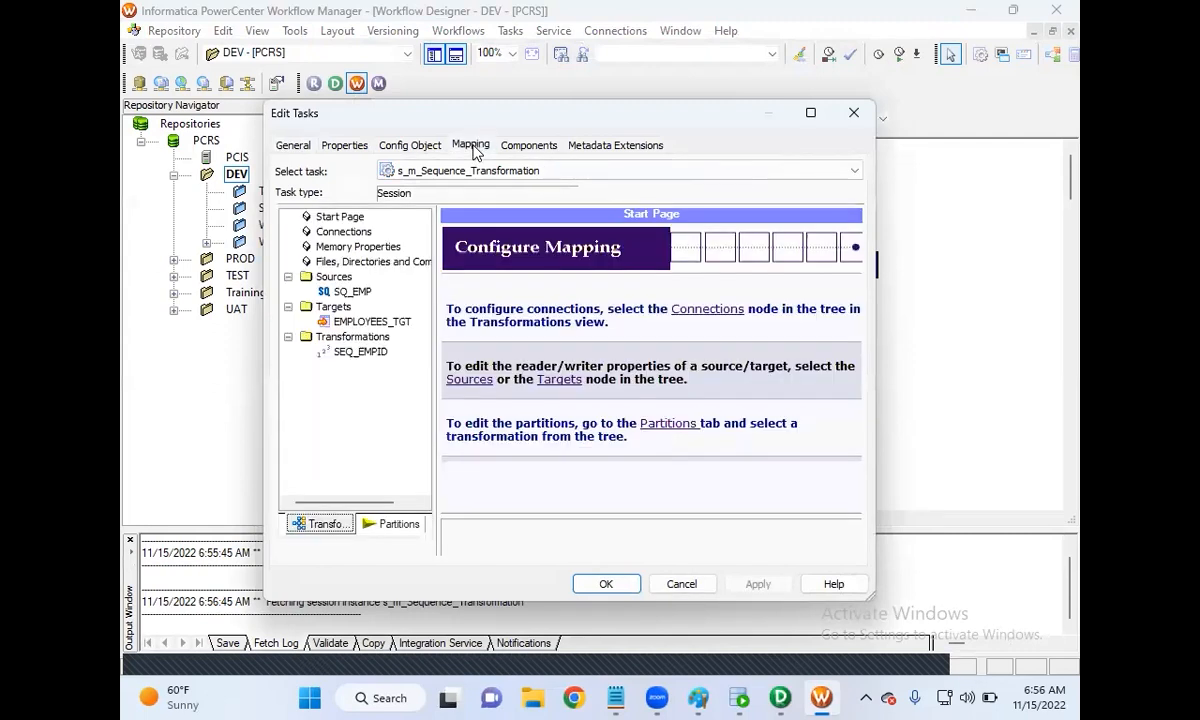
left_click(355, 292)
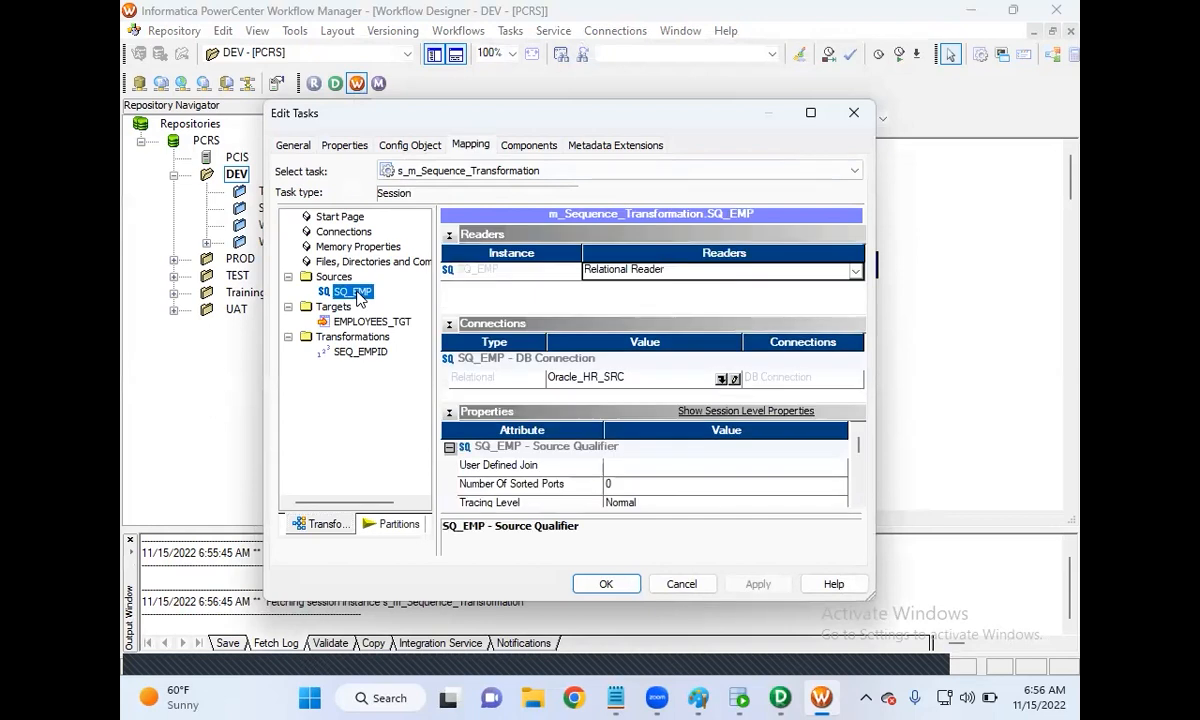
left_click(721, 380)
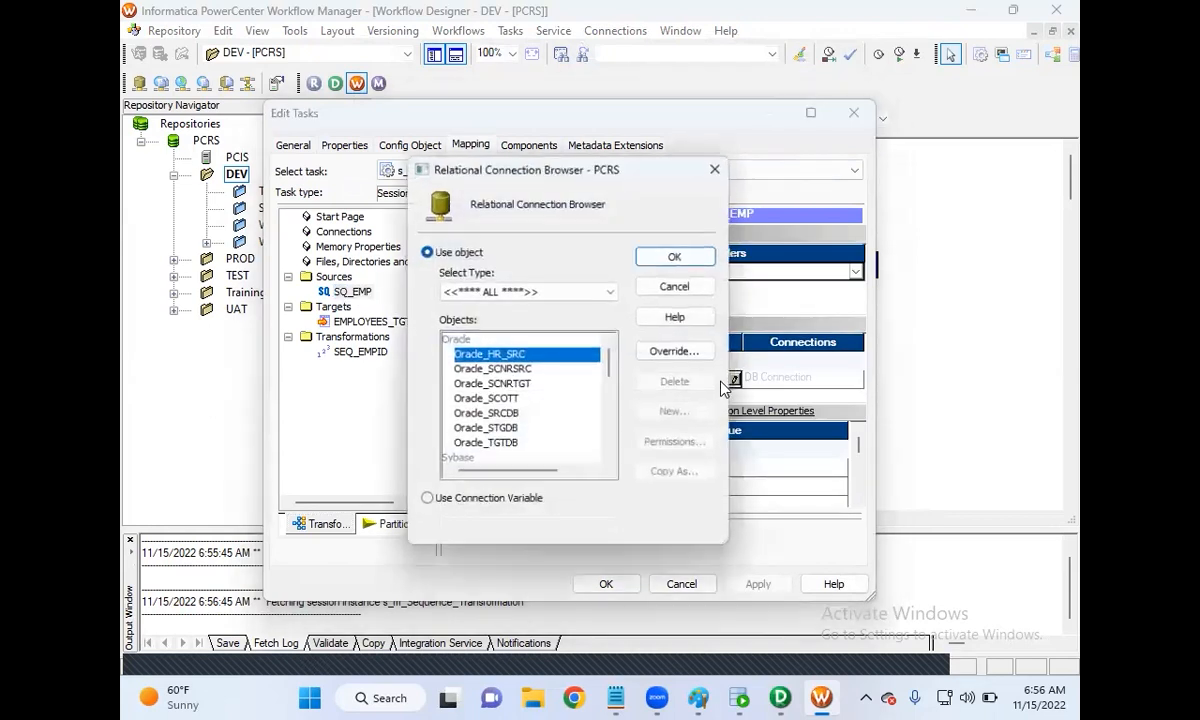
left_click(509, 416)
left_click(677, 258)
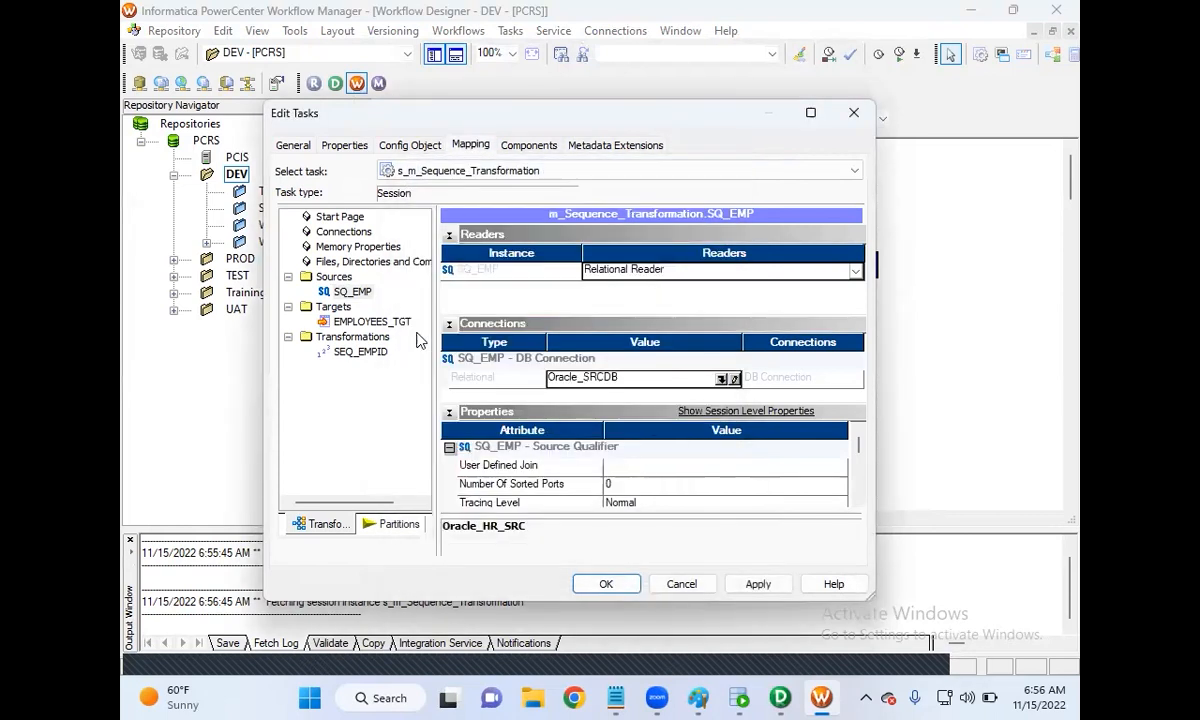
Step: Set the EMPLOYEES_TGT target connection to Oracle_TGTDB and apply the session changes
left_click(385, 324)
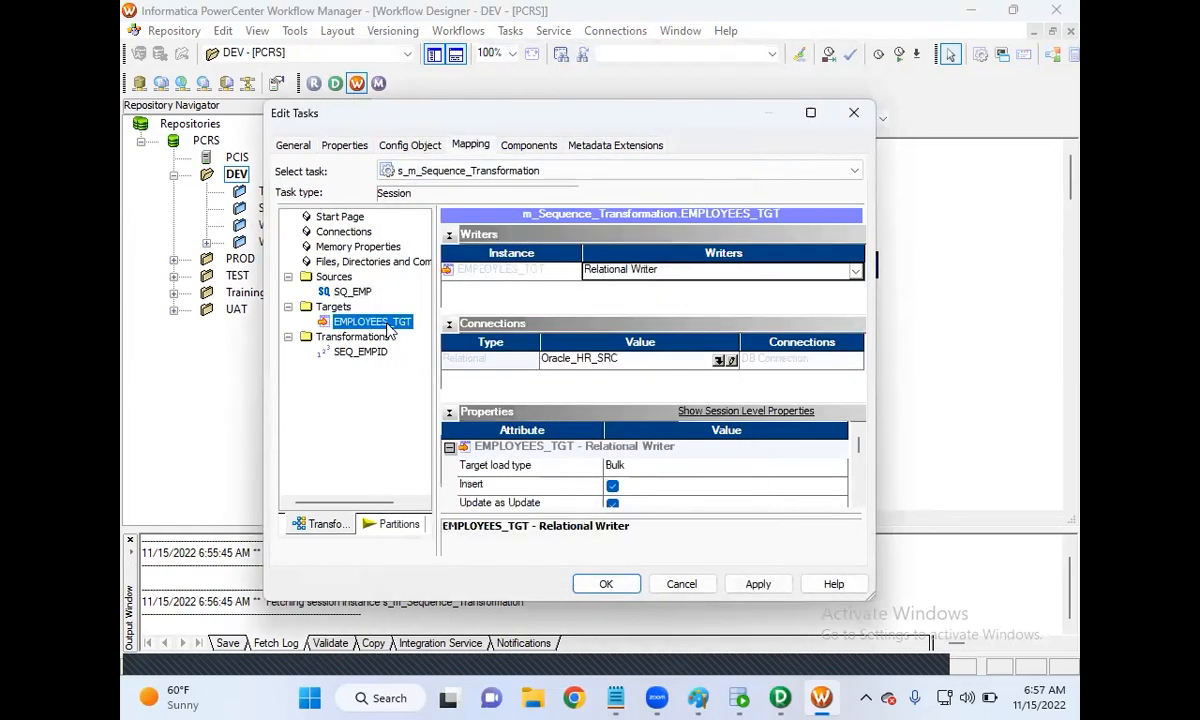
left_click(719, 360)
left_click(500, 444)
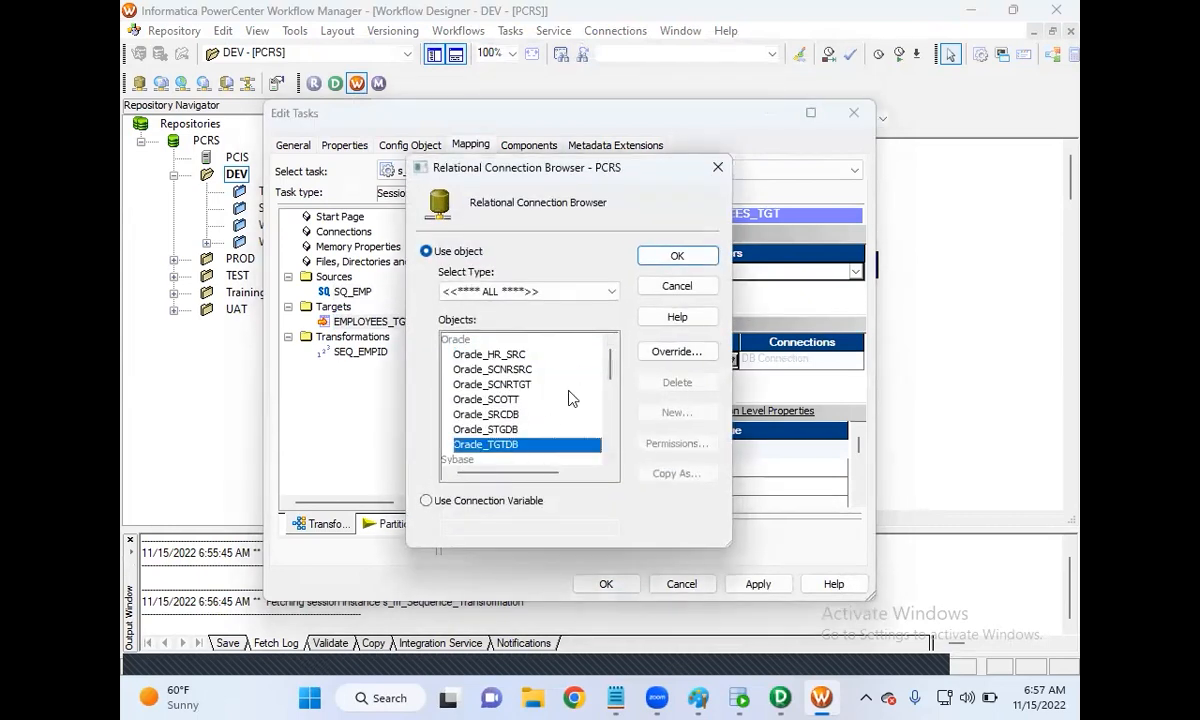
left_click(693, 258)
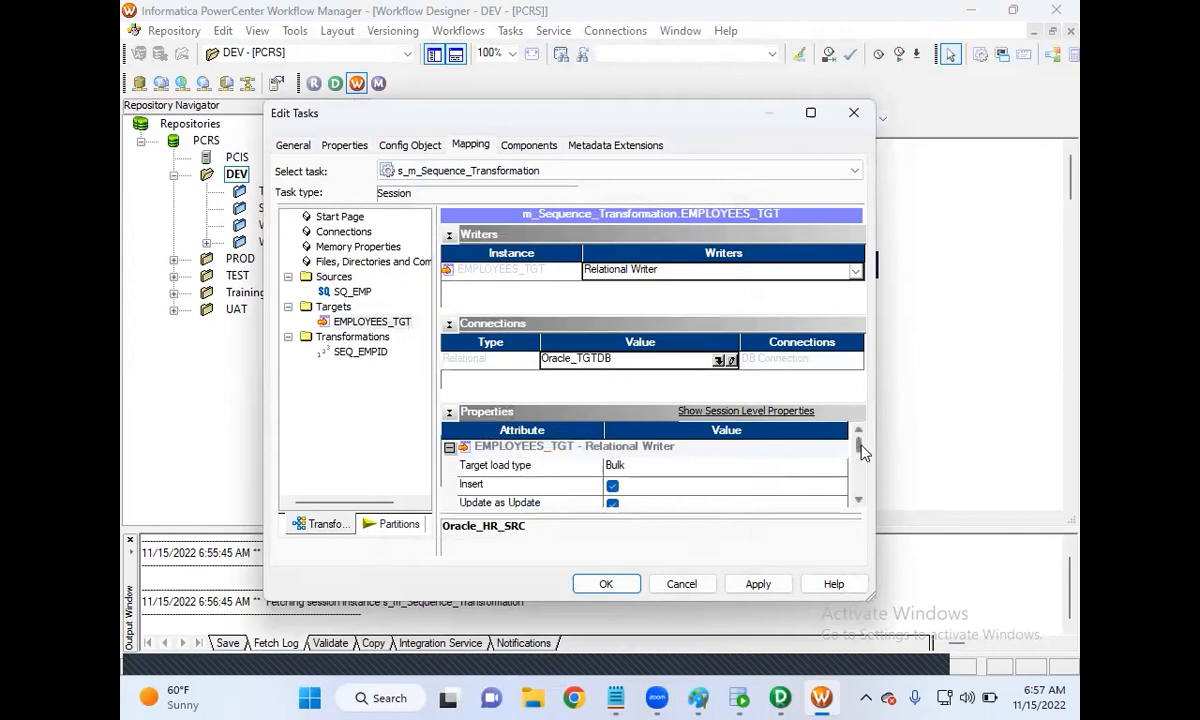
mouse_move(858, 443)
left_mouse_down()
mouse_move(861, 492)
mouse_move(857, 430)
left_mouse_up()
left_click(305, 148)
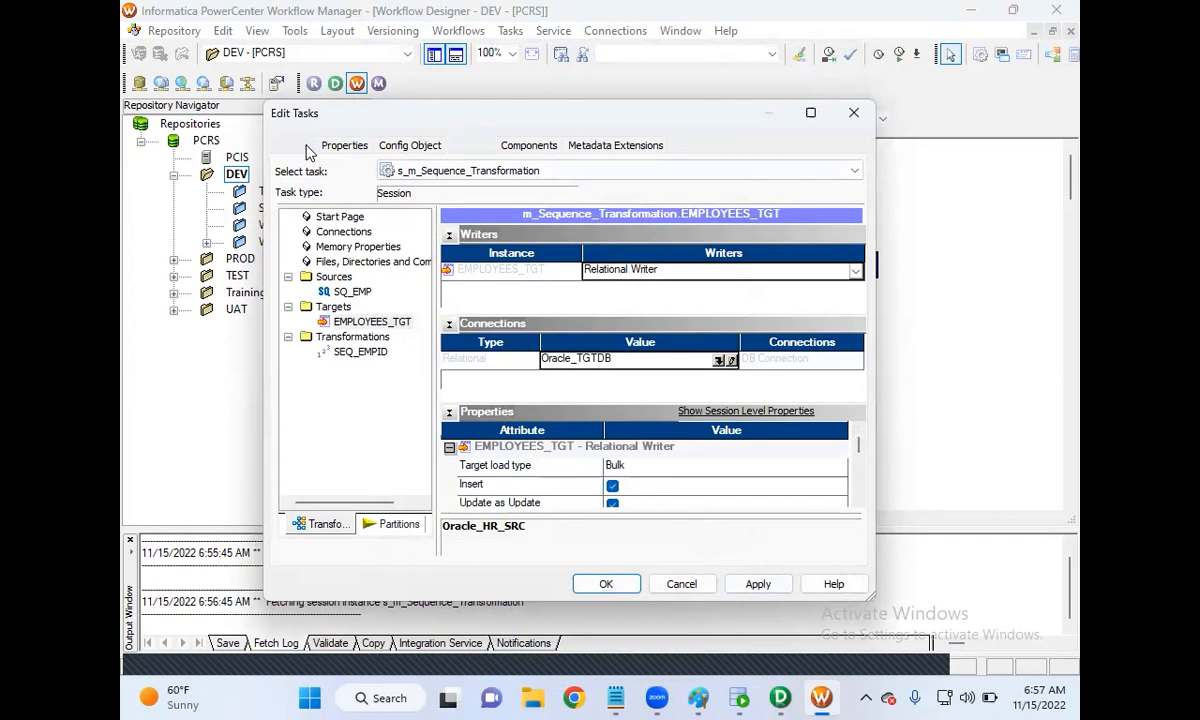
left_click(752, 586)
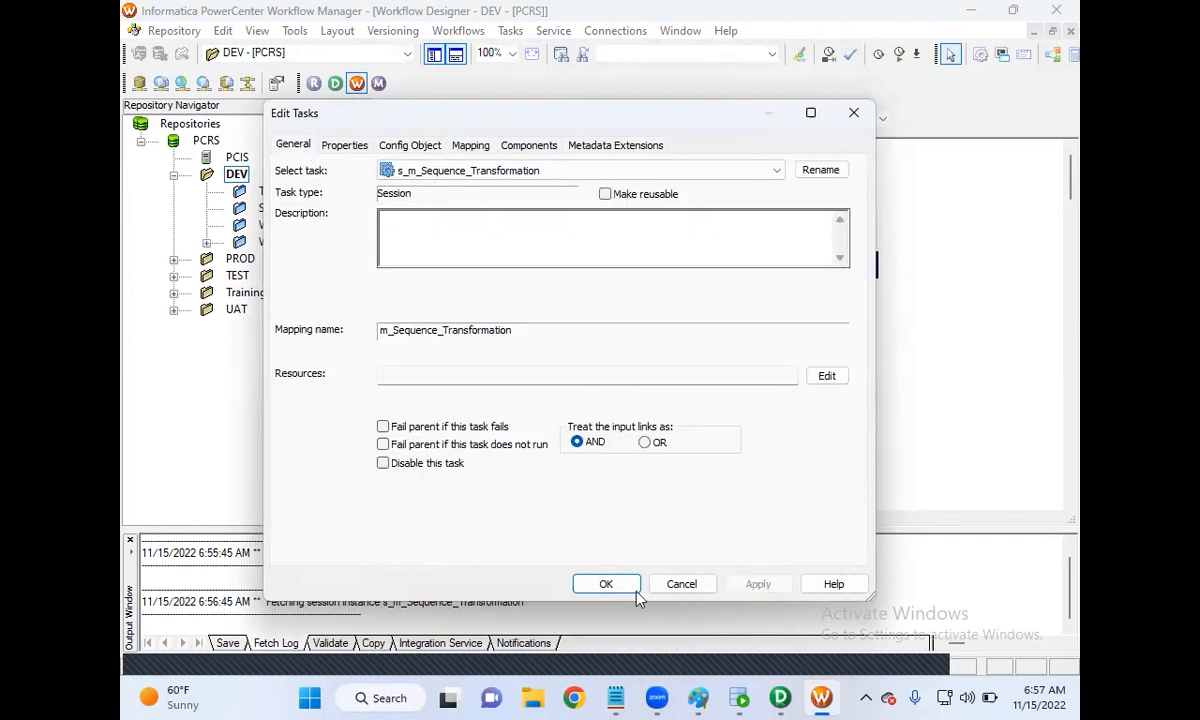
left_click(610, 586)
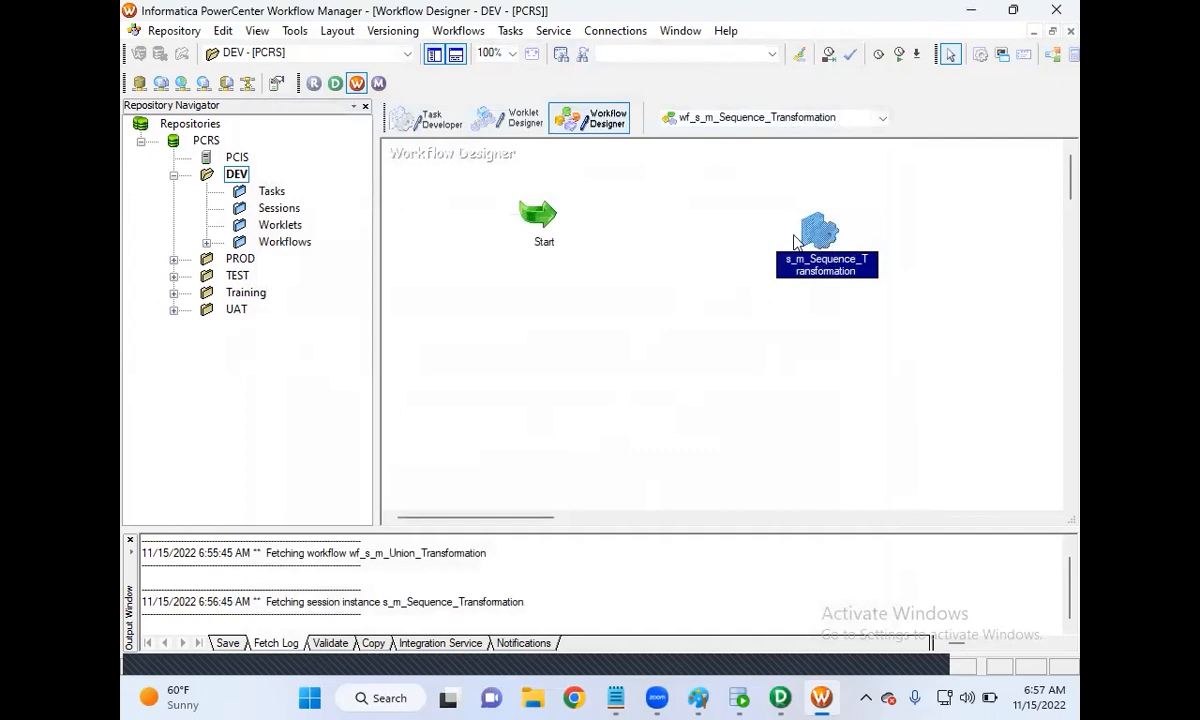
Step: Link the Start task to the s_m_Sequence_Transformation session
left_click(518, 34)
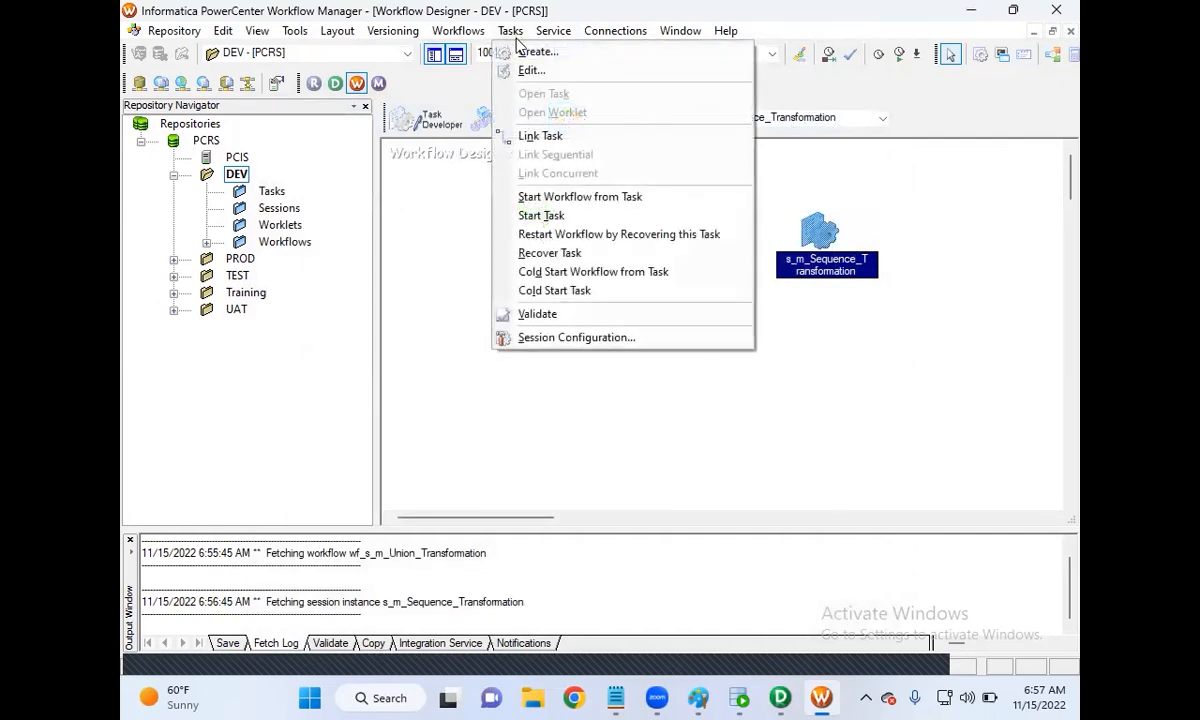
left_click(546, 137)
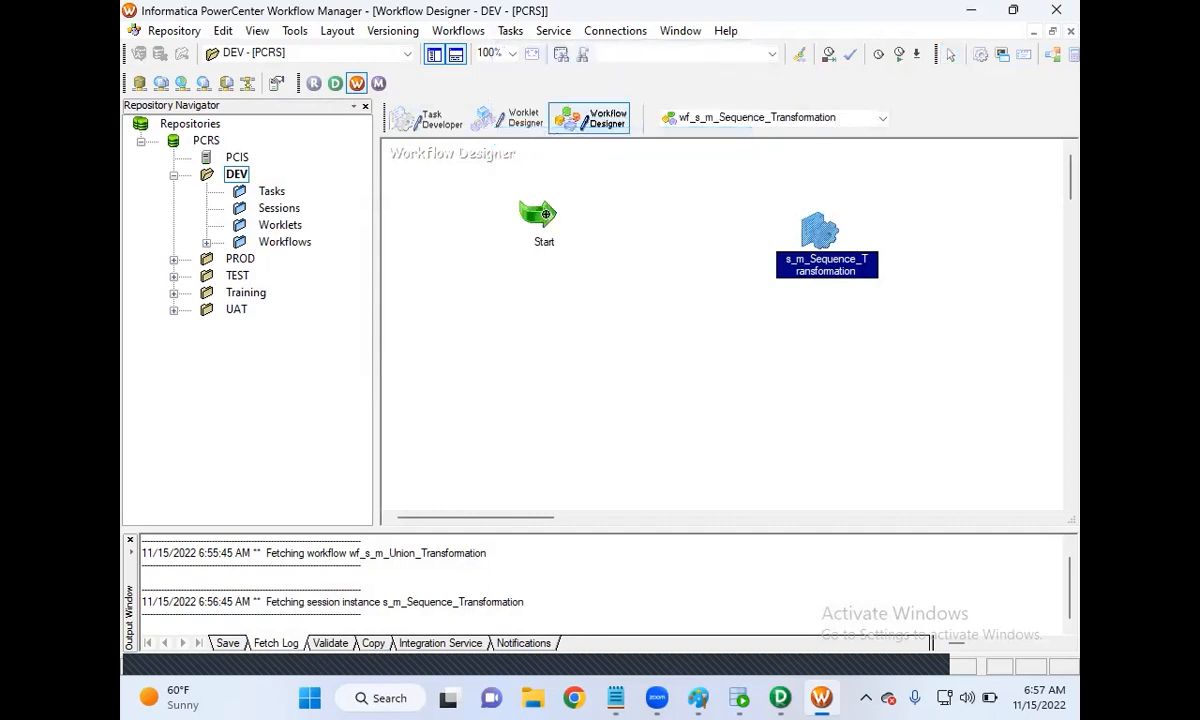
left_click_drag(746, 233, 786, 235)
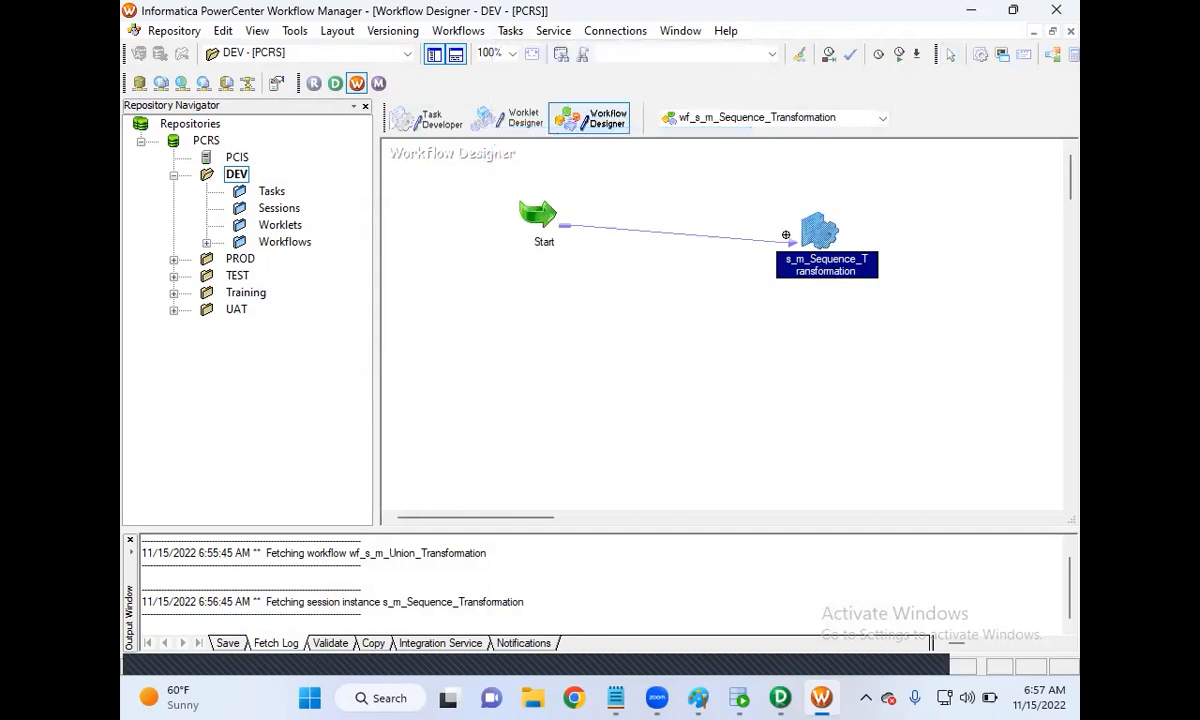
left_click(917, 655)
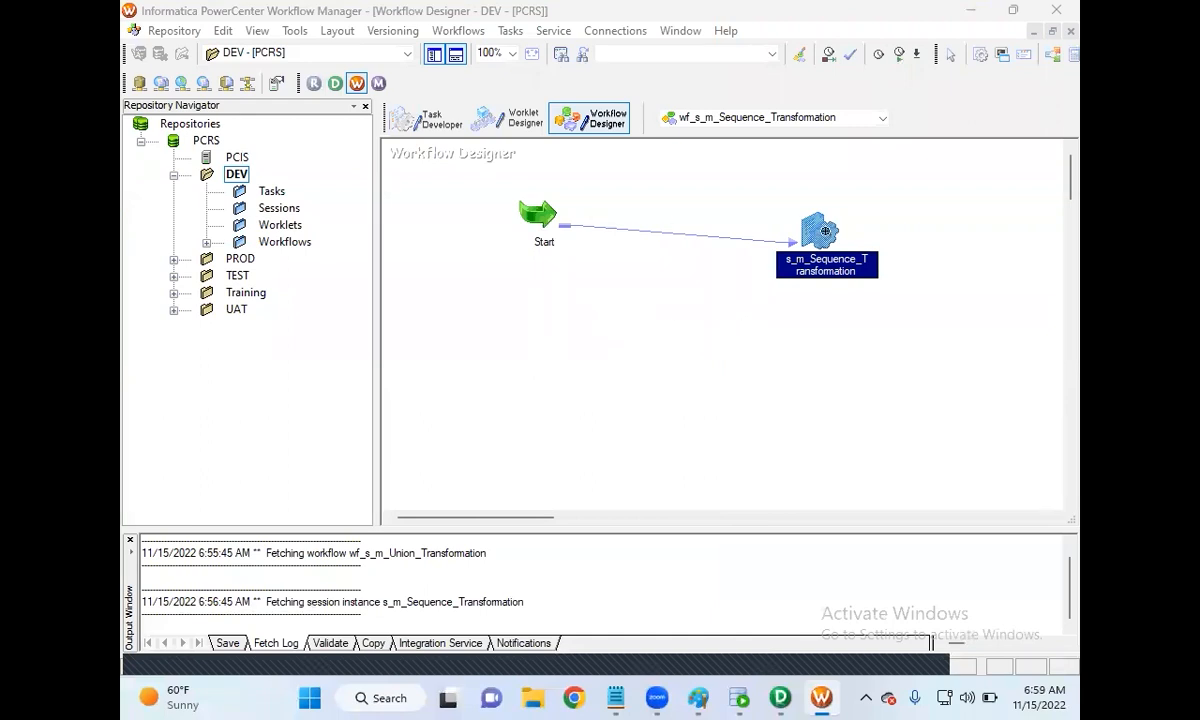
Step: Save wf_s_m_Sequence_Transformation to the repository and leave link mode
left_click(502, 31)
left_click(545, 135)
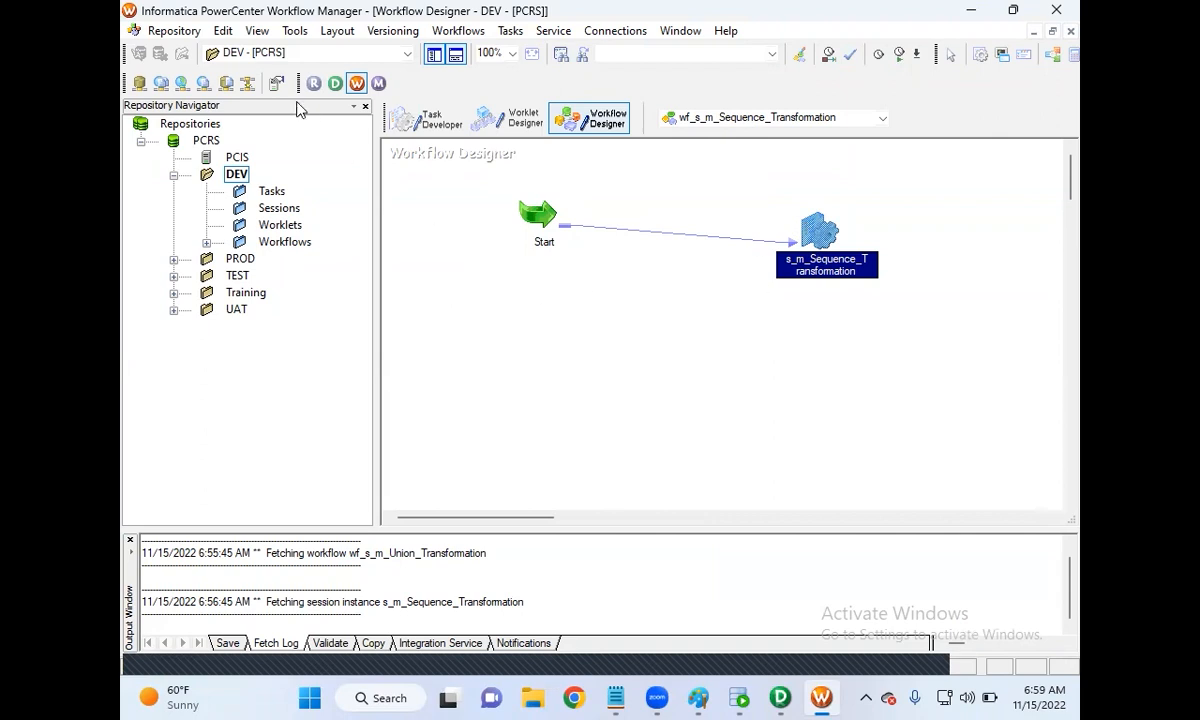
left_click(190, 33)
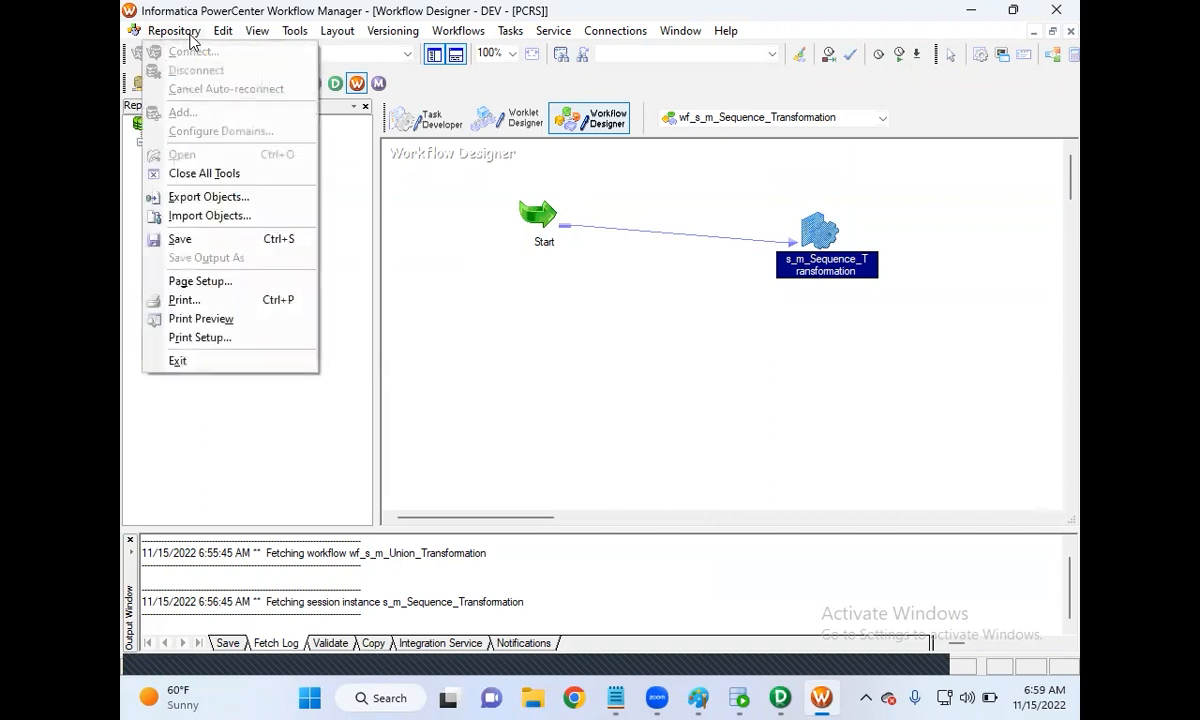
left_click(213, 240)
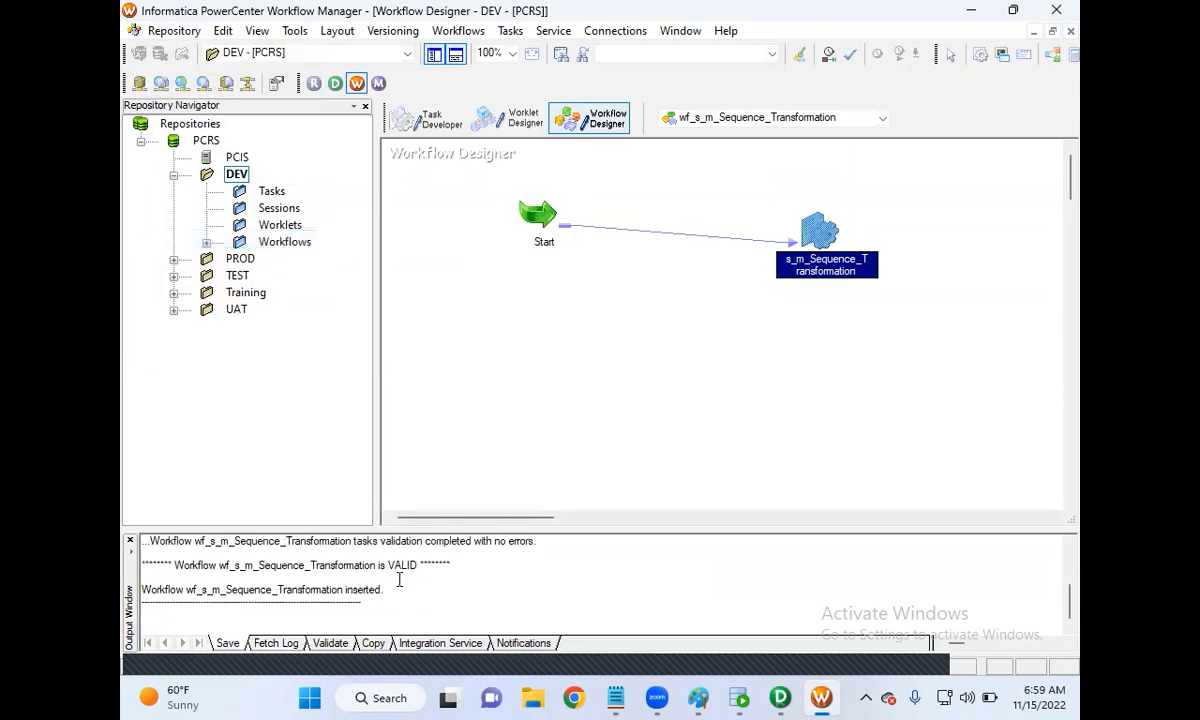
key("Escape")
Step: Start wf_s_m_Sequence_Transformation from the Workflow Manager canvas
left_click(737, 697)
left_click(513, 93)
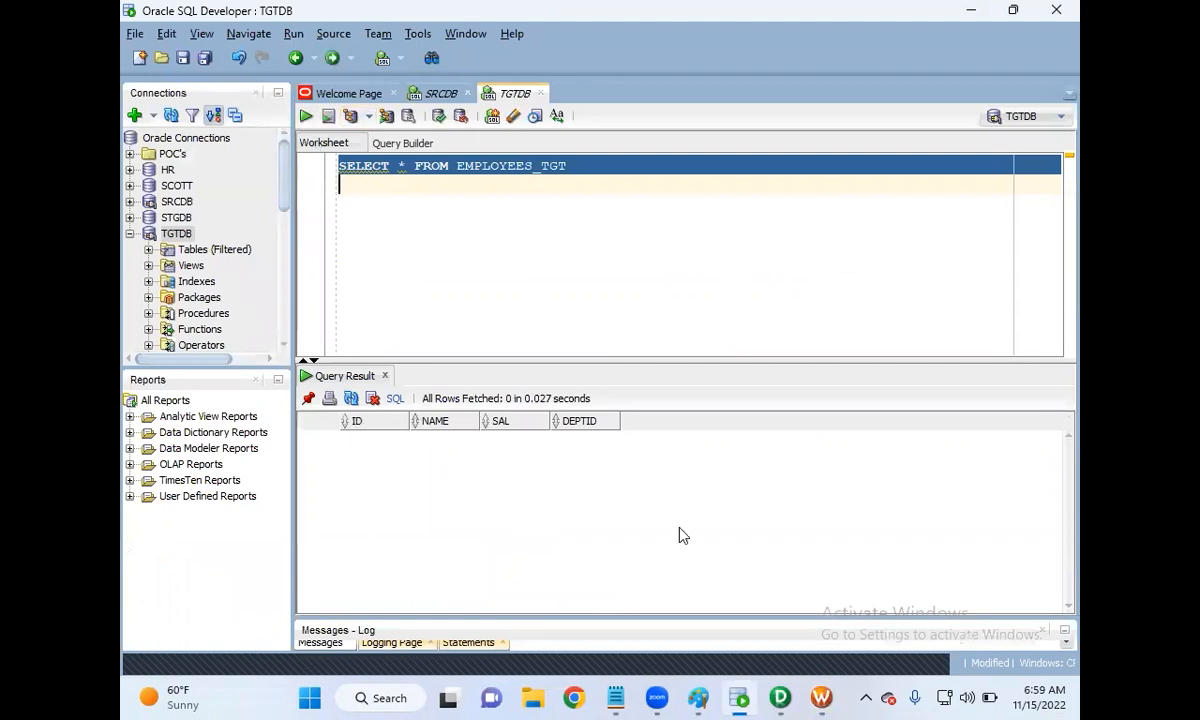
left_click(786, 694)
left_click(823, 696)
right_click(700, 321)
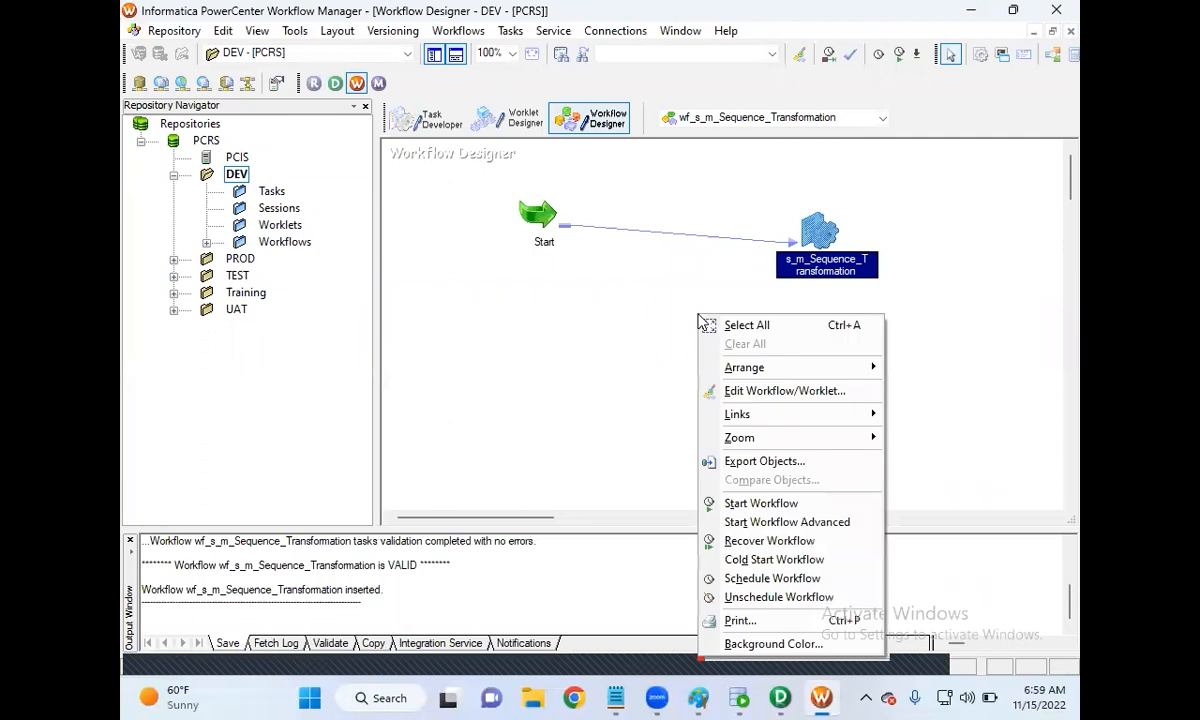
left_click(744, 505)
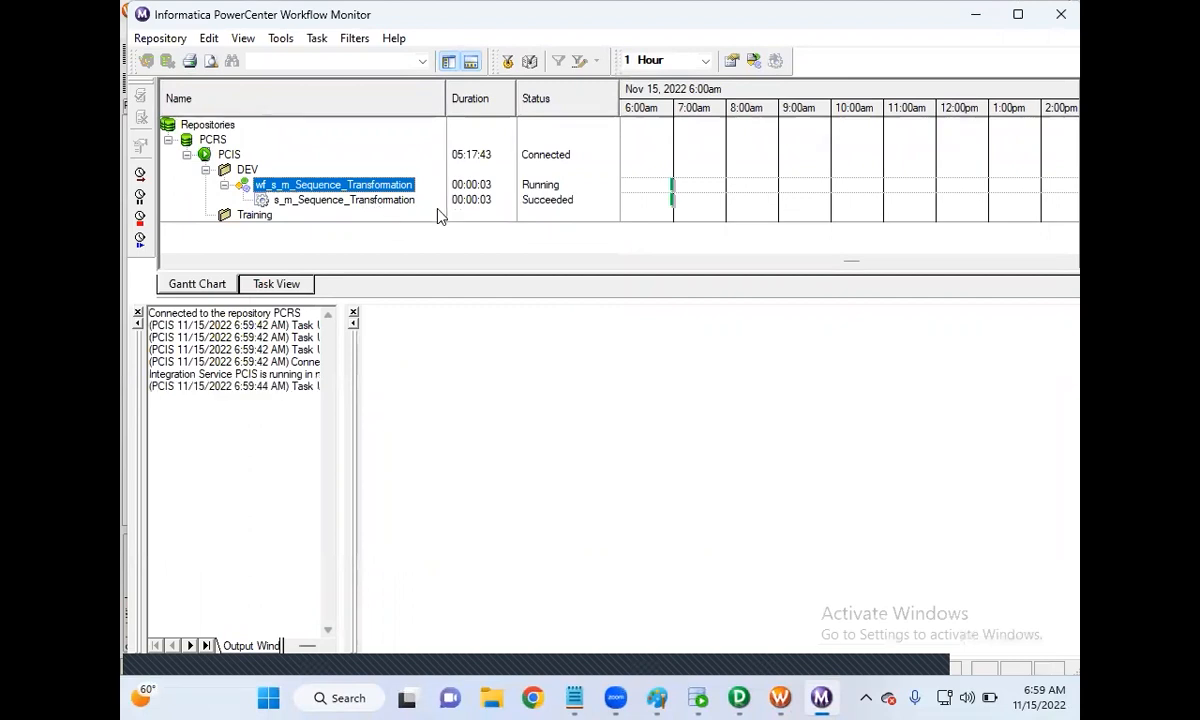
Step: Check the session's run statistics: 12 rows from SQ_EMP into EMPLOYEES_TGT, 0 rejected
left_click(404, 207)
right_click(404, 207)
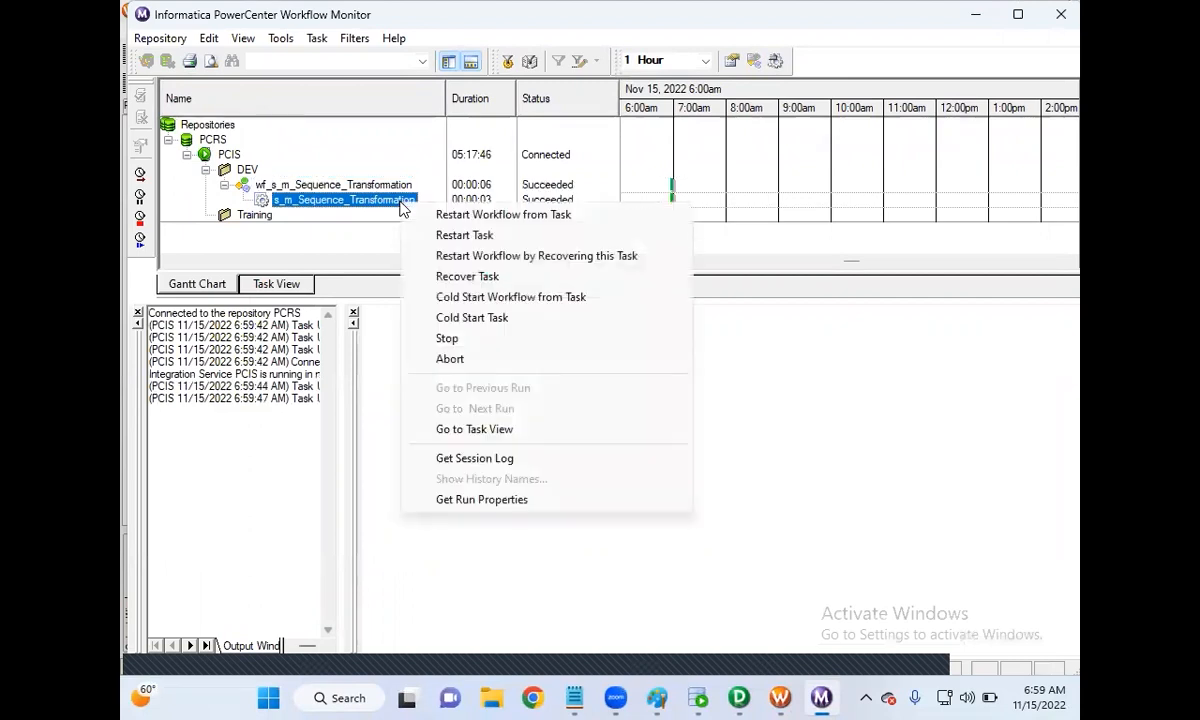
left_click(461, 499)
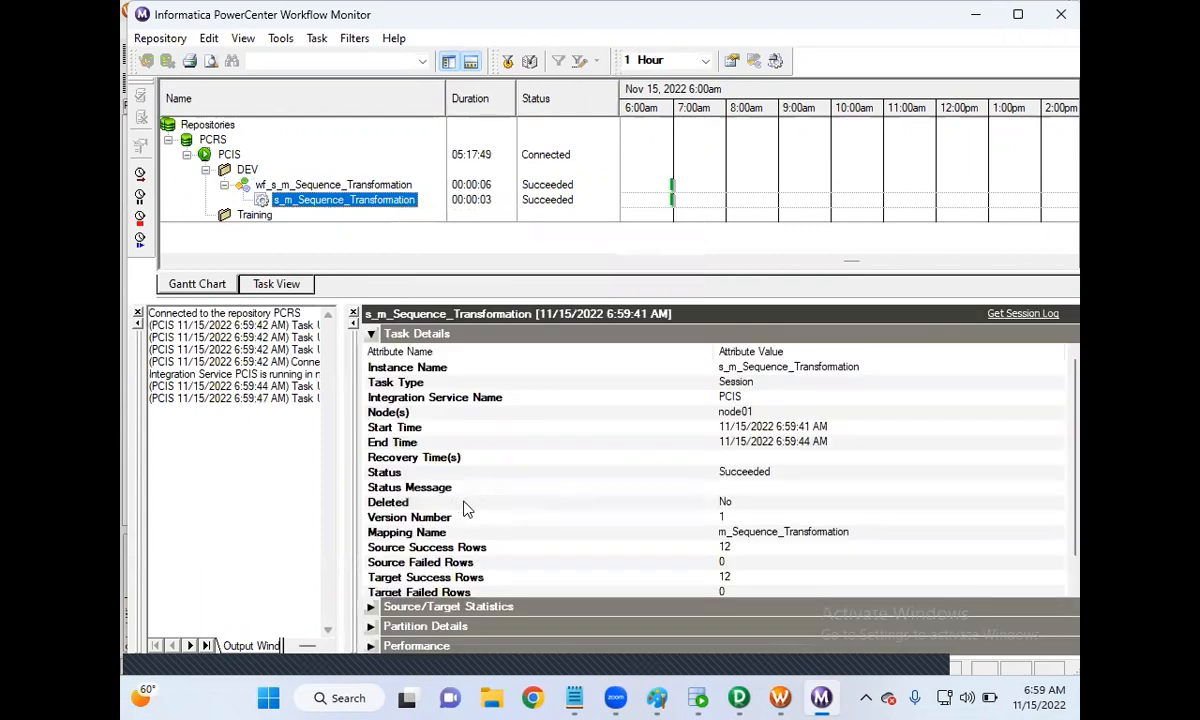
left_click(370, 607)
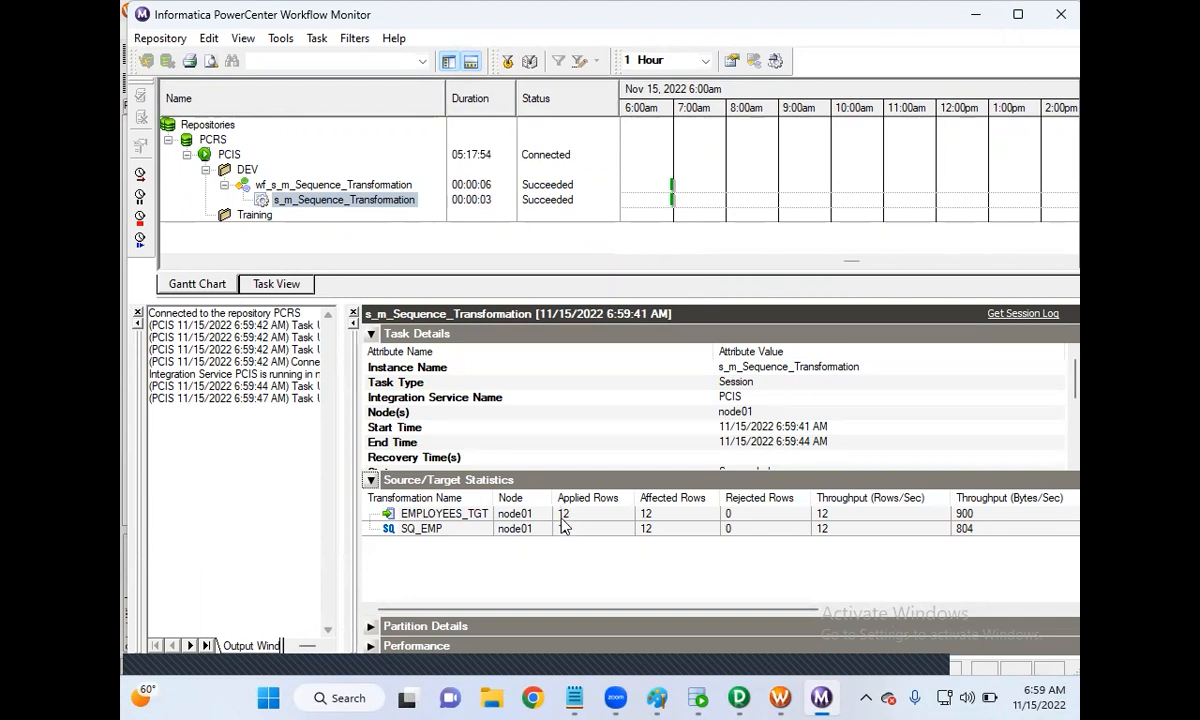
left_click(698, 698)
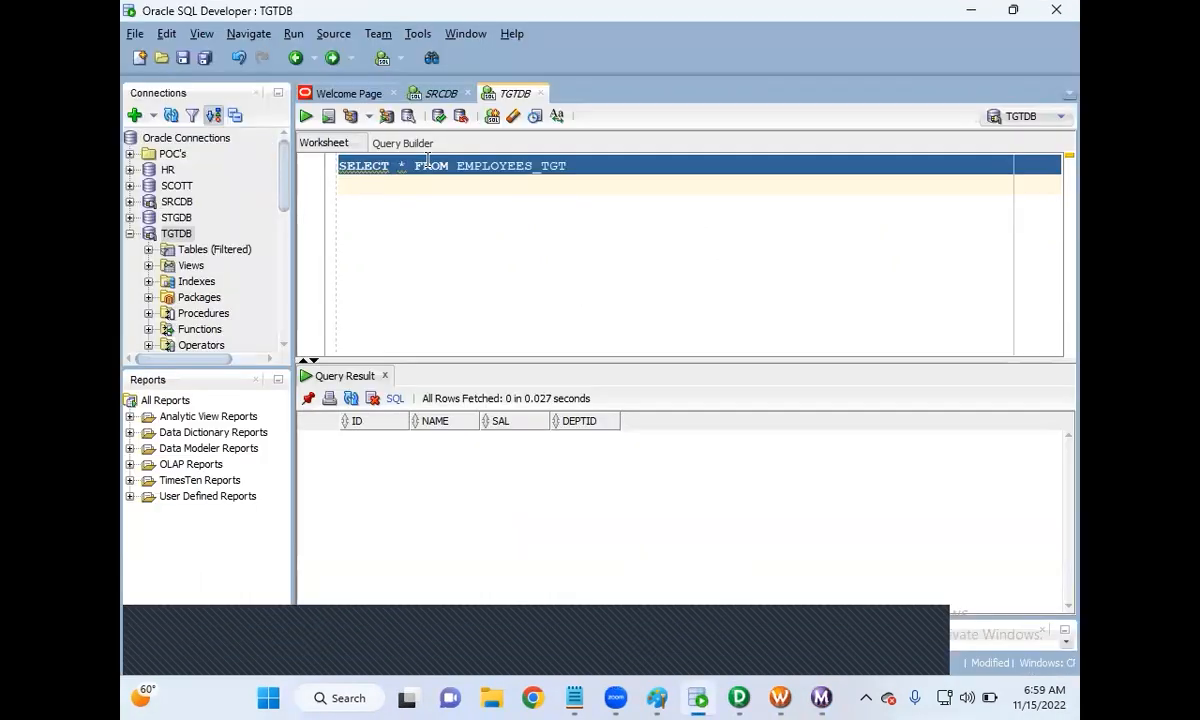
Step: Run SELECT * FROM EMPLOYEES_TGT and enlarge the grid showing 12 rows, IDs 1–12
left_click(306, 119)
left_click_drag(549, 358, 565, 248)
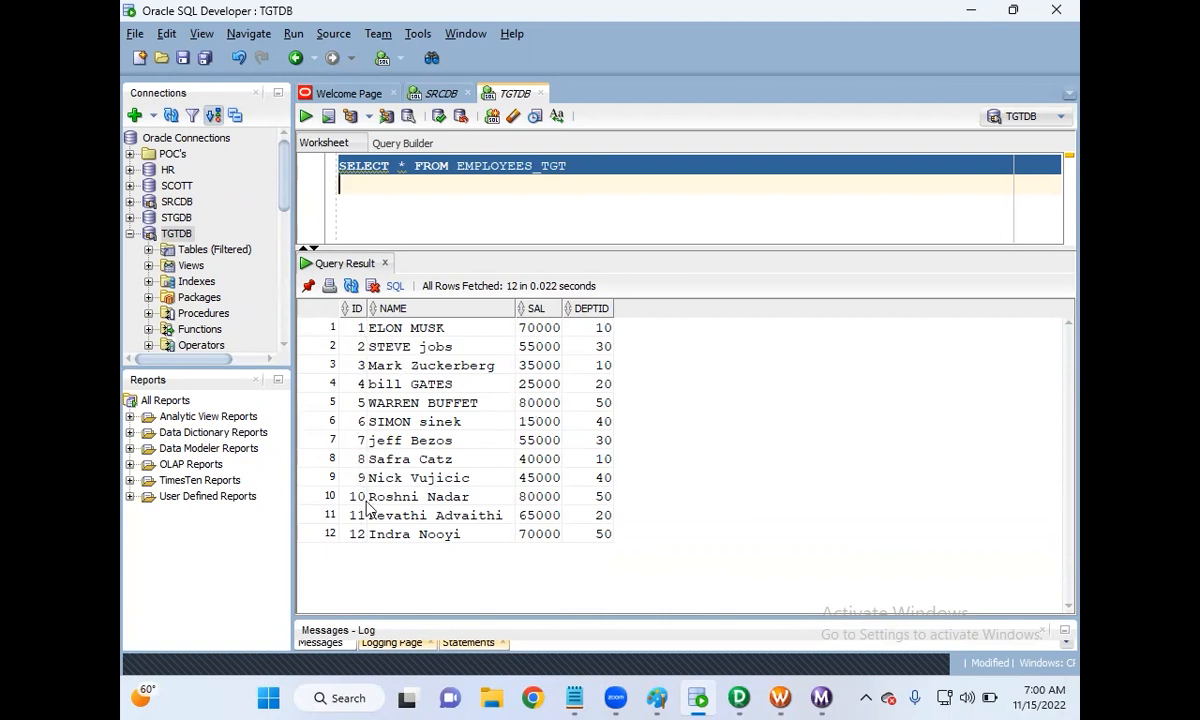
left_click(781, 697)
Step: Start wf_s_m_Sequence_Transformation a second time, then return to SQL Developer
right_click(672, 331)
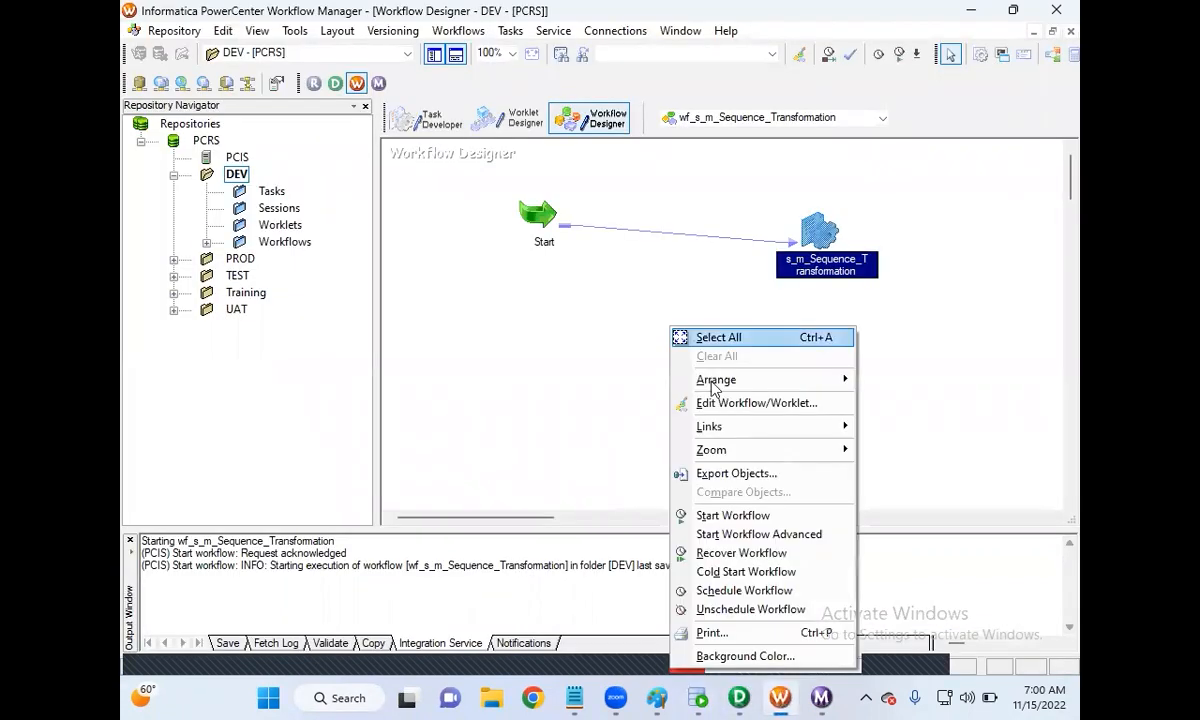
left_click(727, 516)
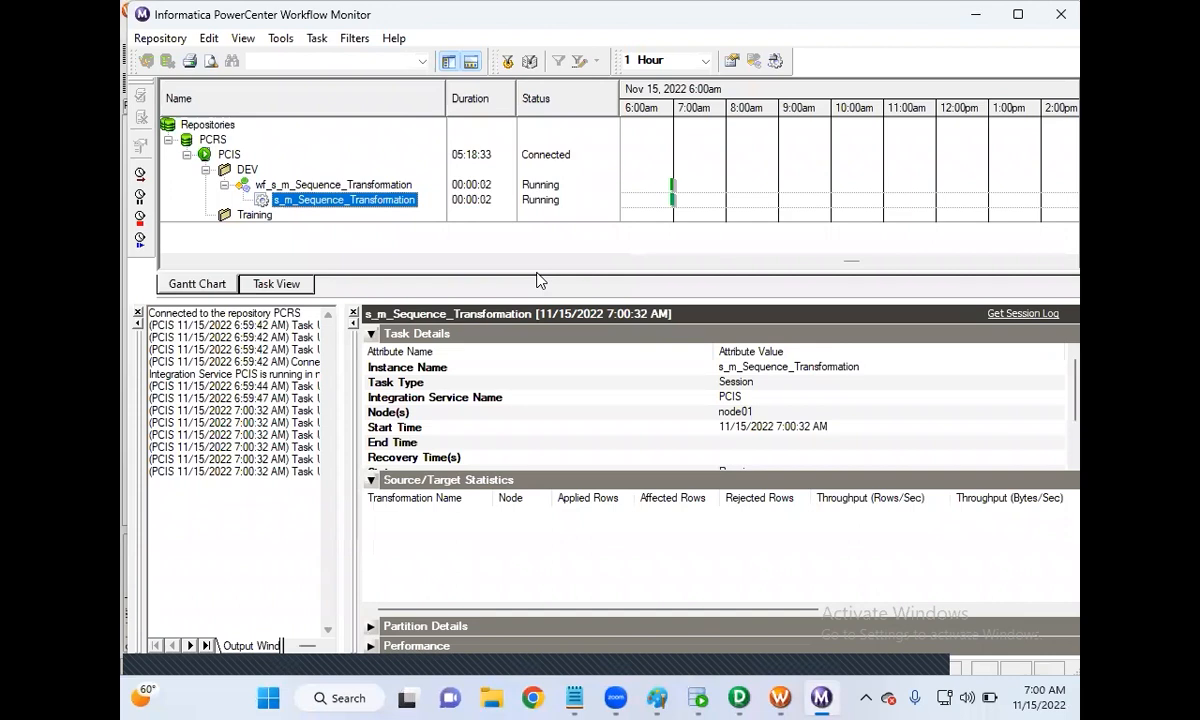
left_click(698, 697)
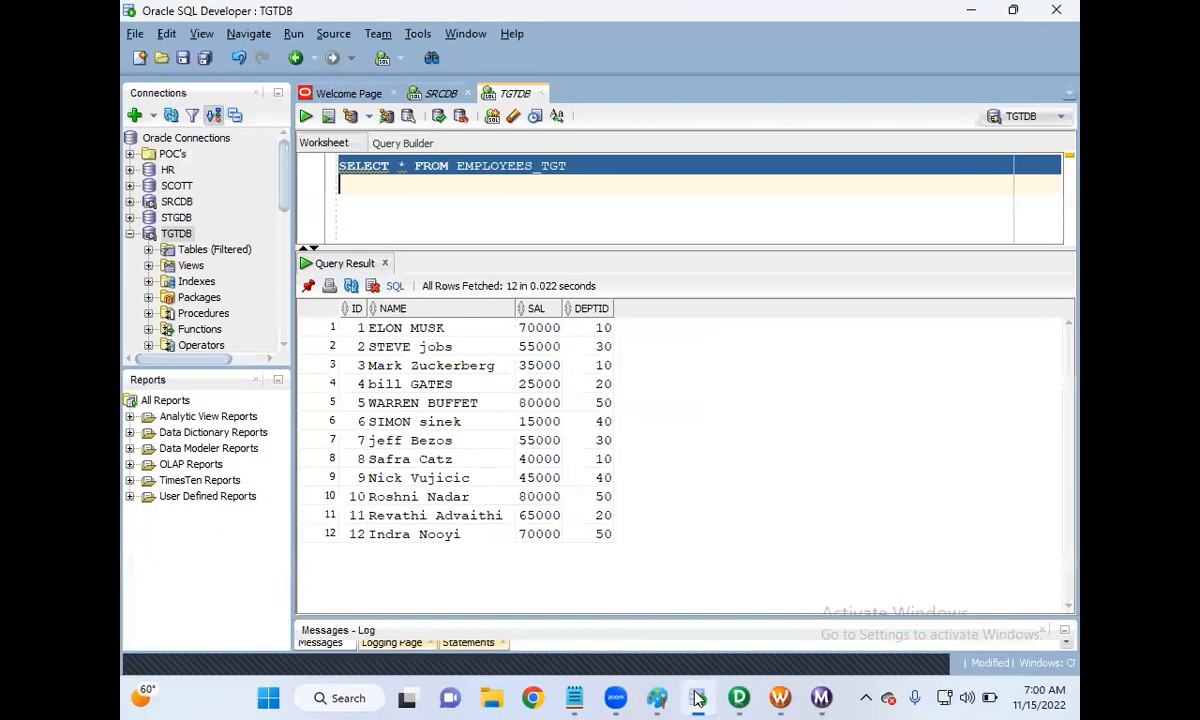
Step: Re-run the EMPLOYEES_TGT query and scroll to row 24, showing the second load's IDs 13–24
left_click(361, 537)
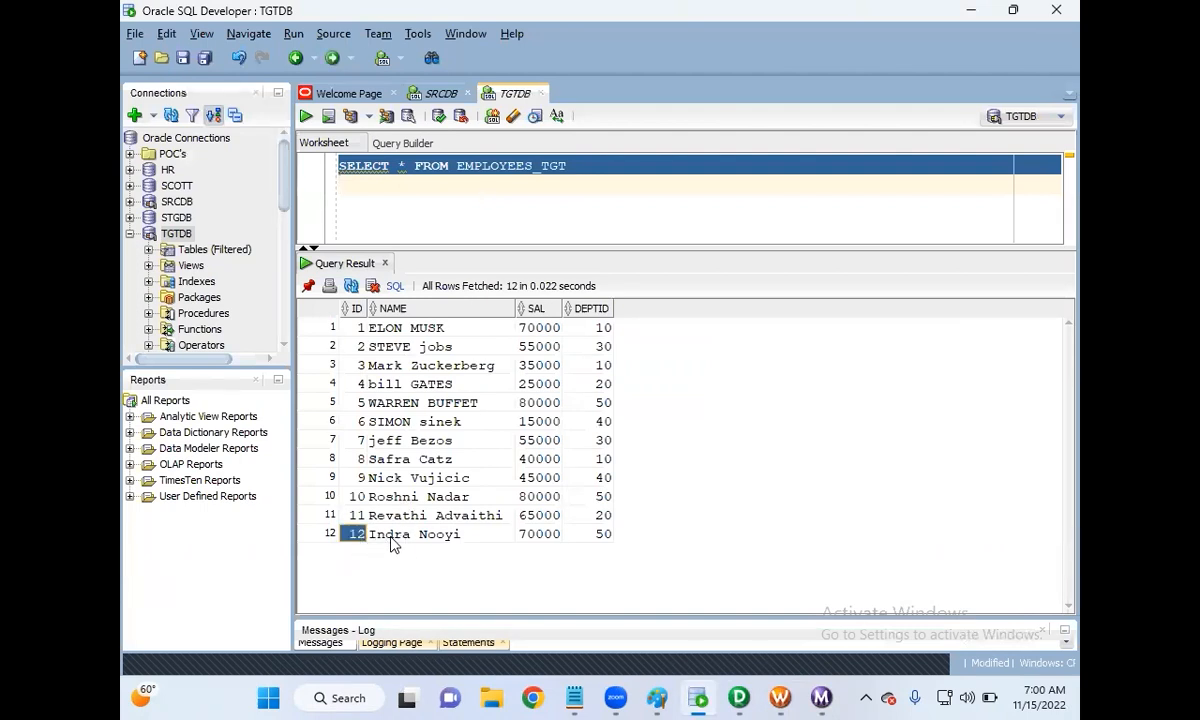
left_click(306, 117)
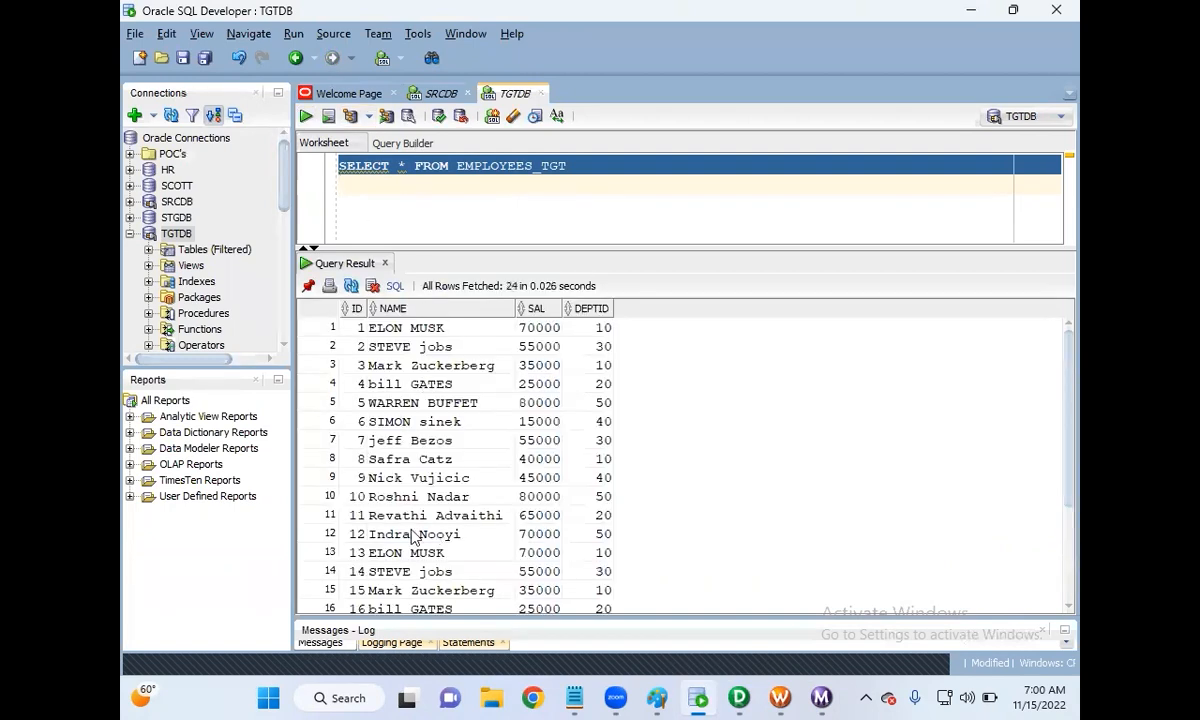
left_click_drag(565, 246, 565, 196)
left_click(355, 502)
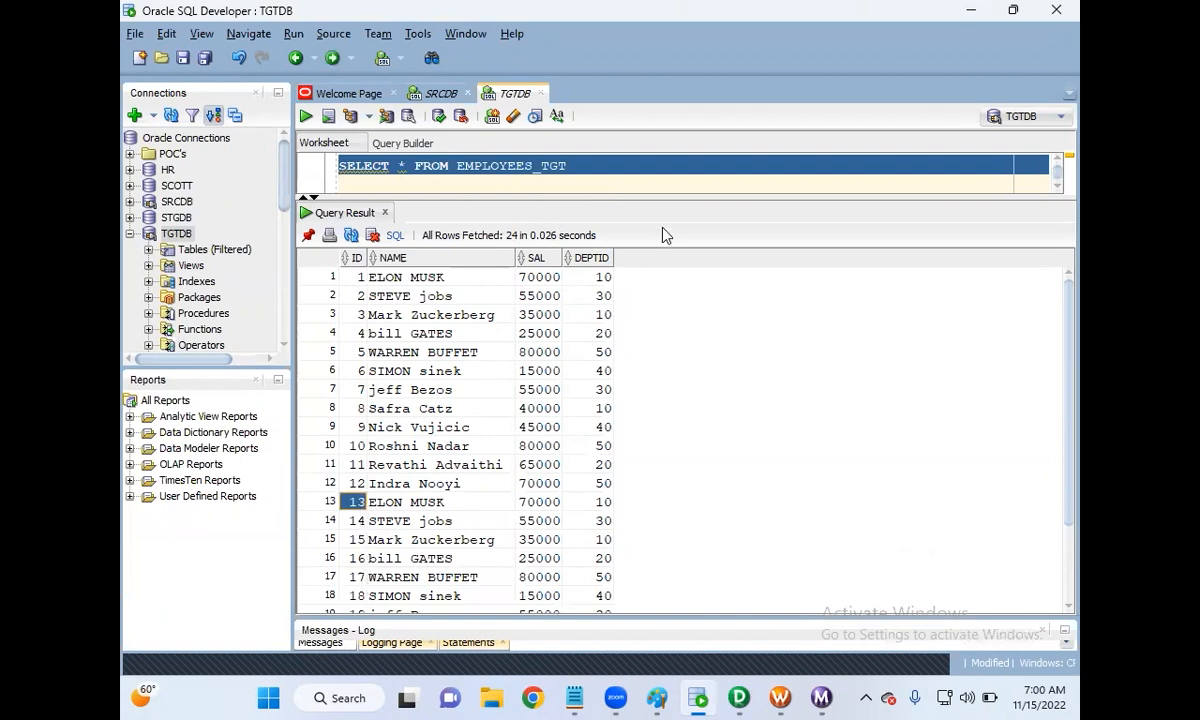
scroll(636, 488, "down", 2)
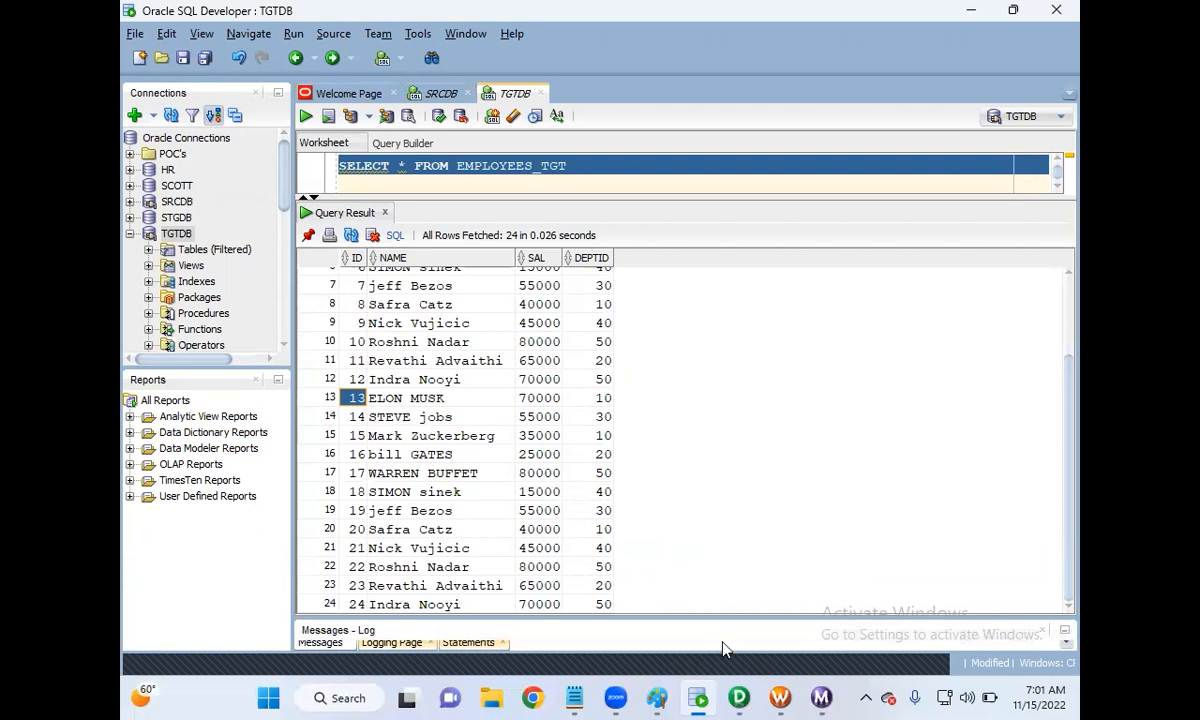
Step: Inspect SEQ_EMPID's properties in PowerCenter Designer without changing them
left_click(377, 605)
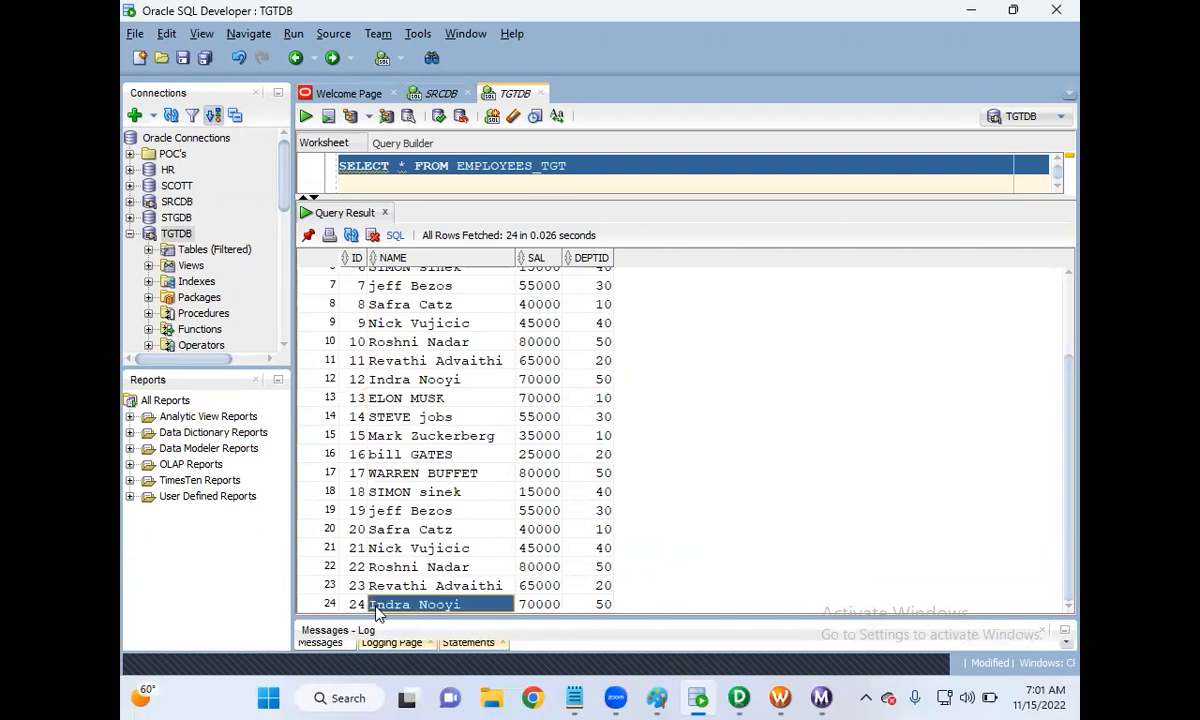
left_click(739, 698)
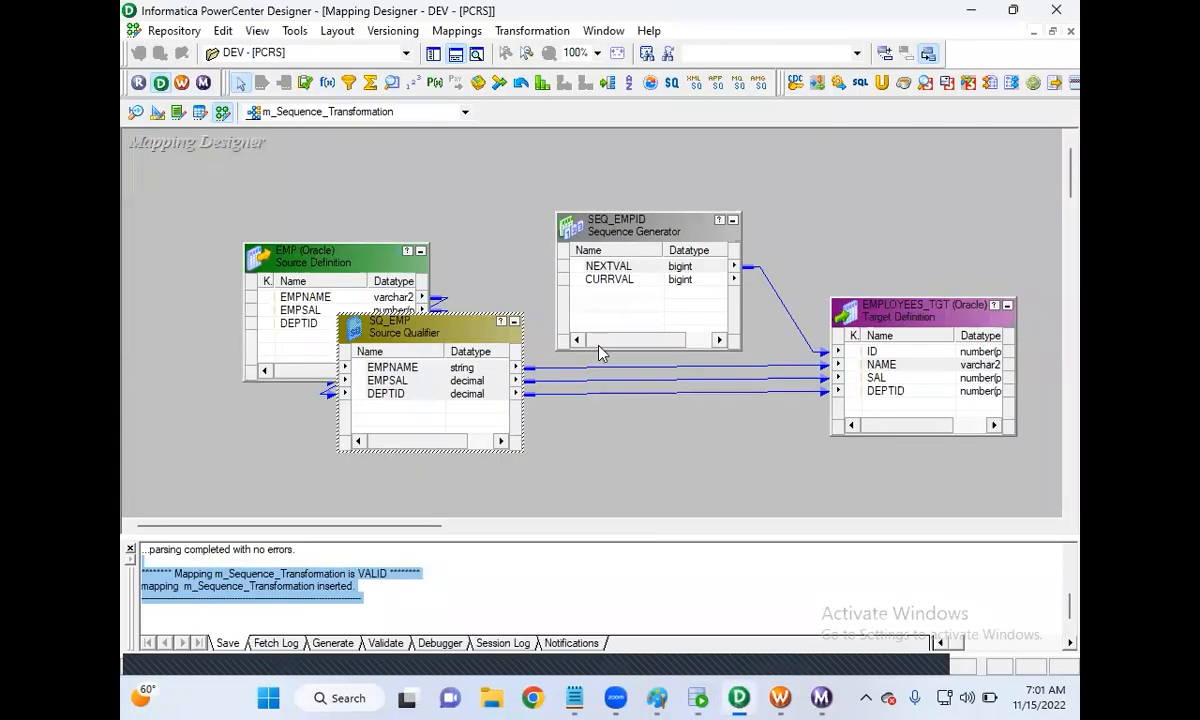
double_click(615, 225)
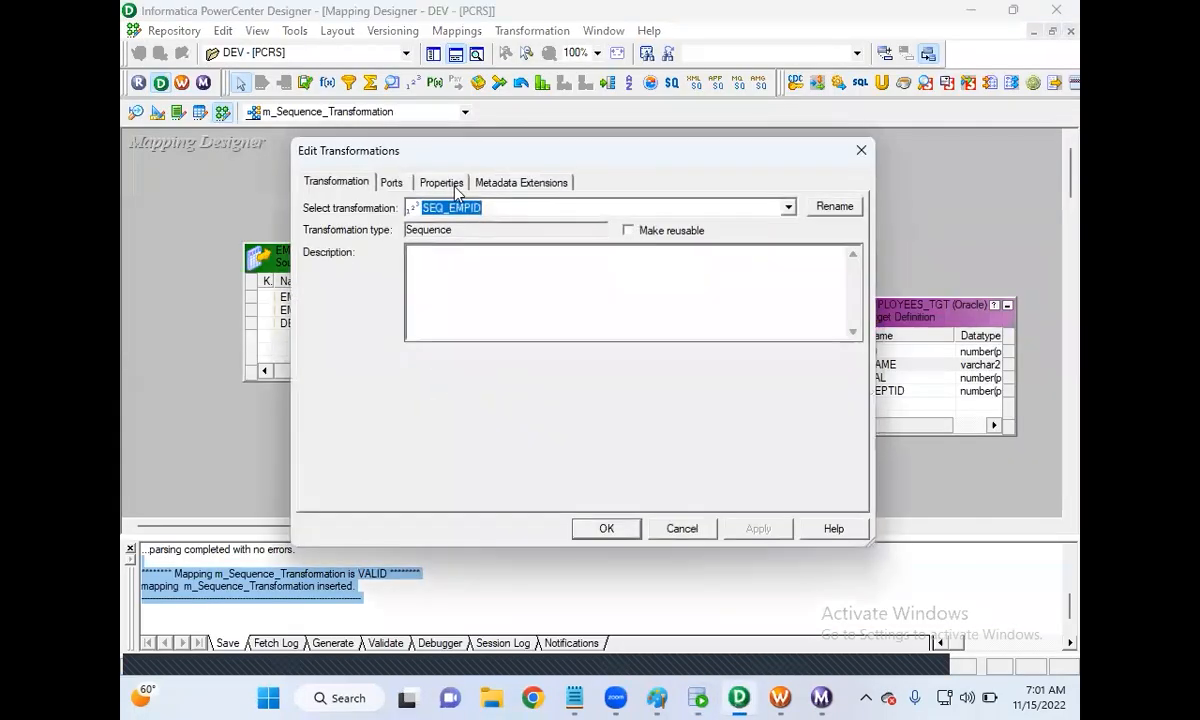
left_click(443, 183)
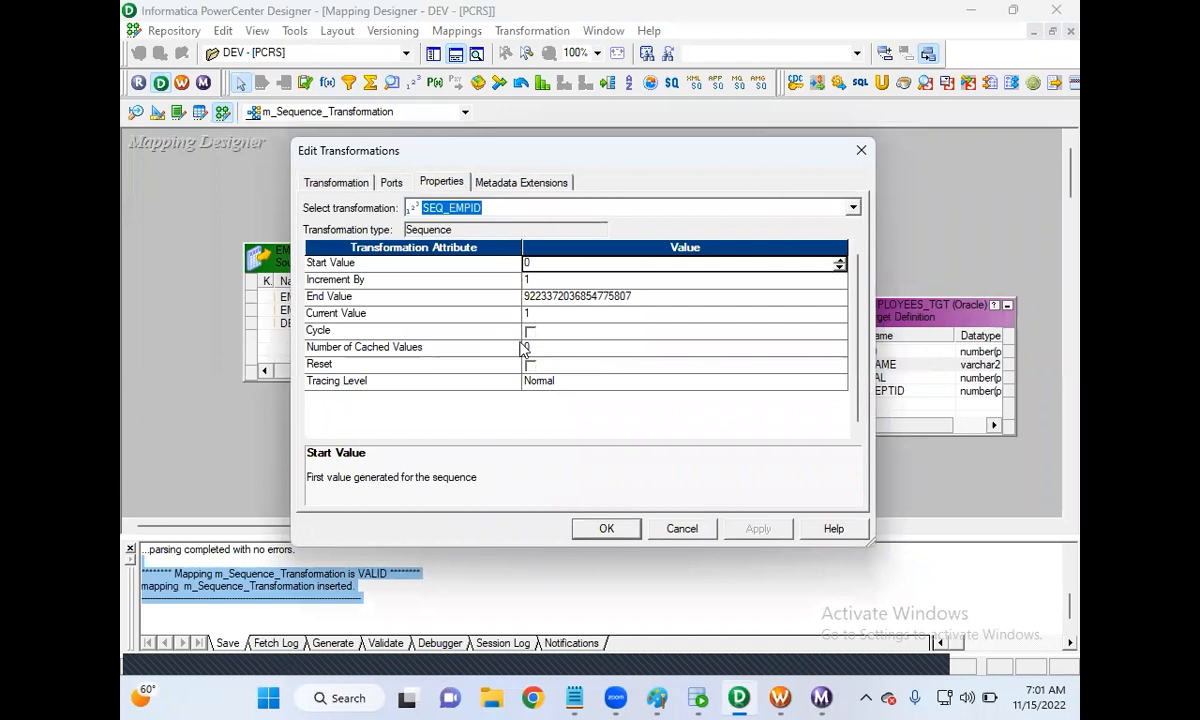
left_click(682, 529)
Step: Disconnect and reopen the DEV folder, then confirm SEQ_EMPID's current value is 25
left_click(434, 54)
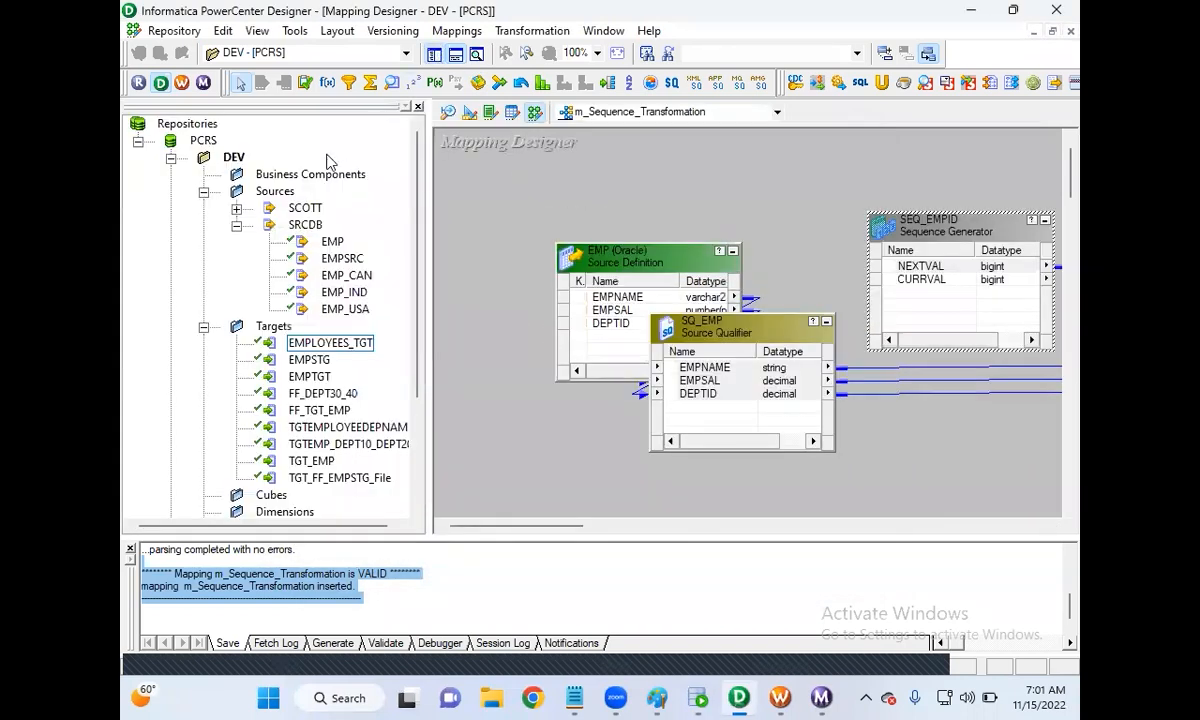
right_click(236, 156)
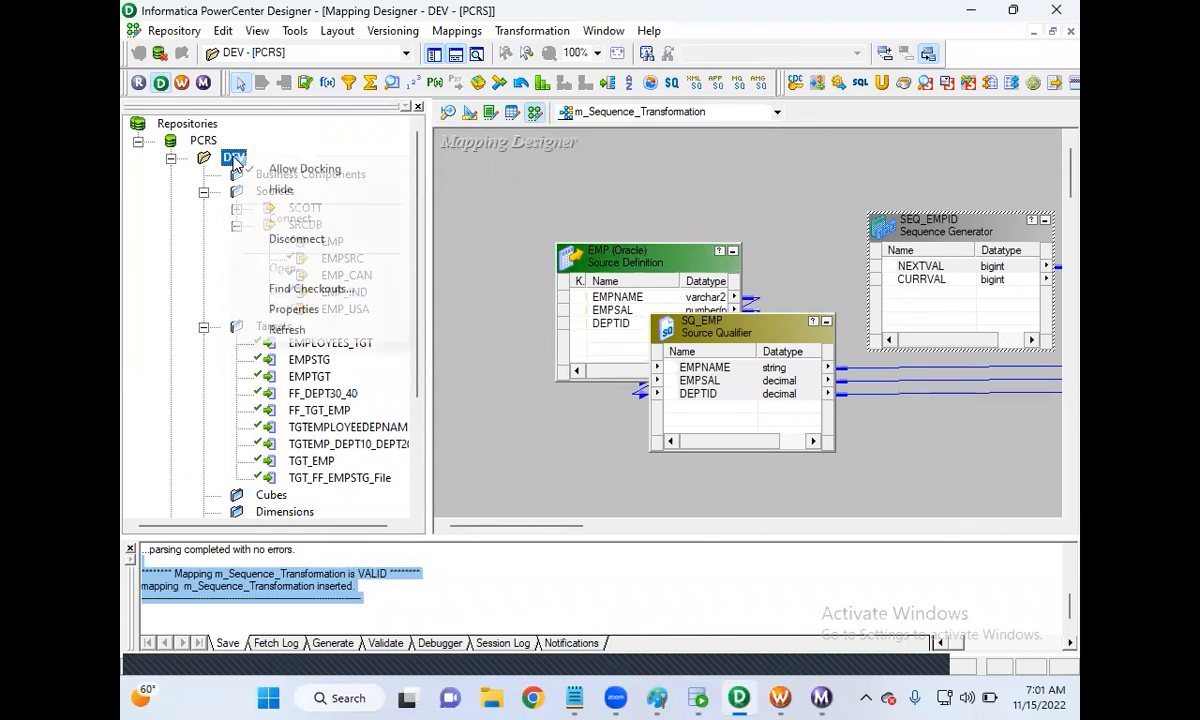
left_click(296, 240)
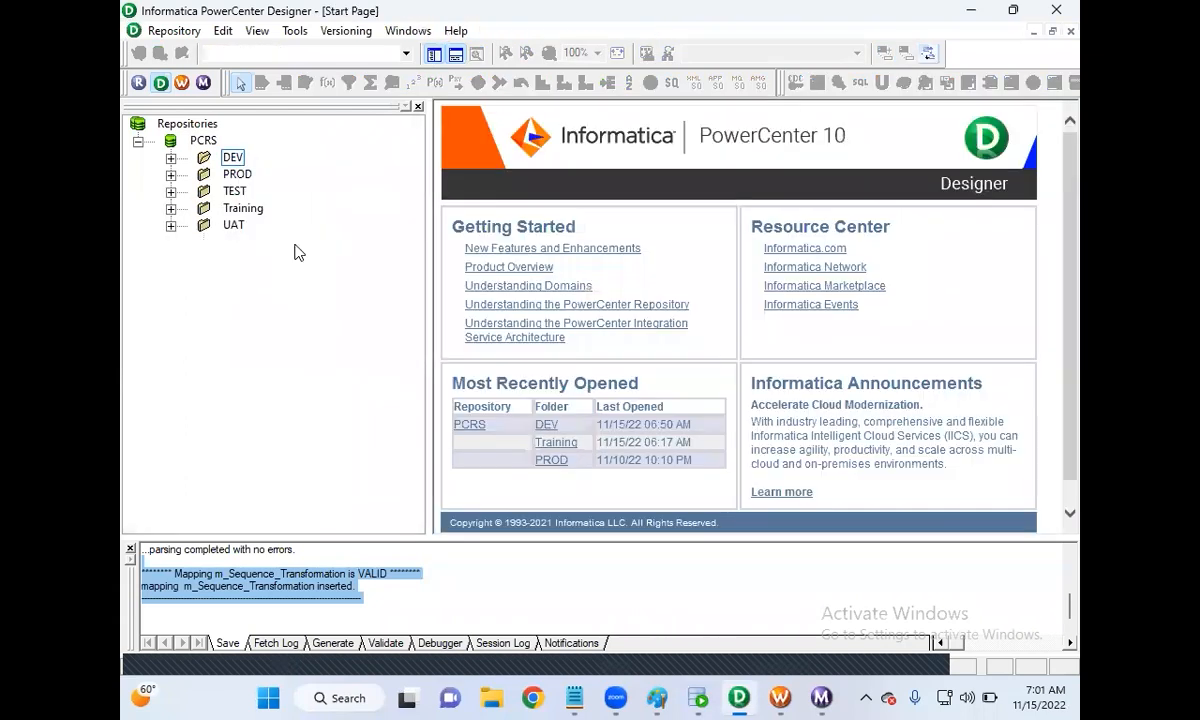
double_click(232, 157)
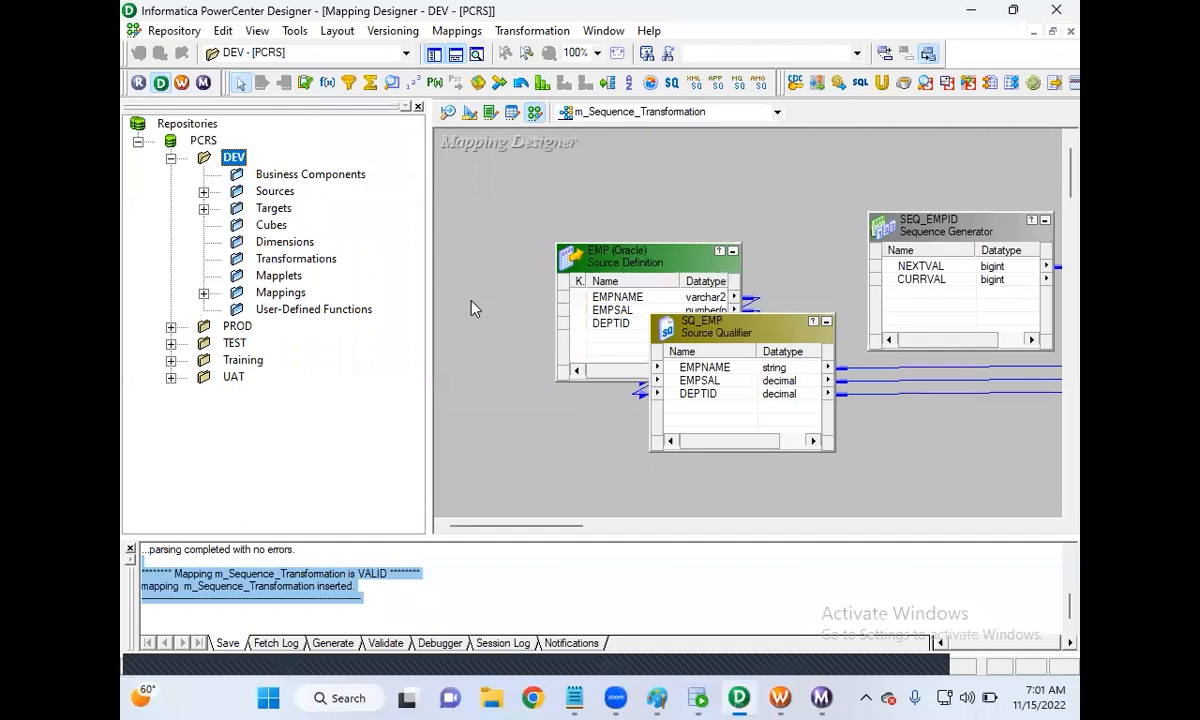
double_click(917, 218)
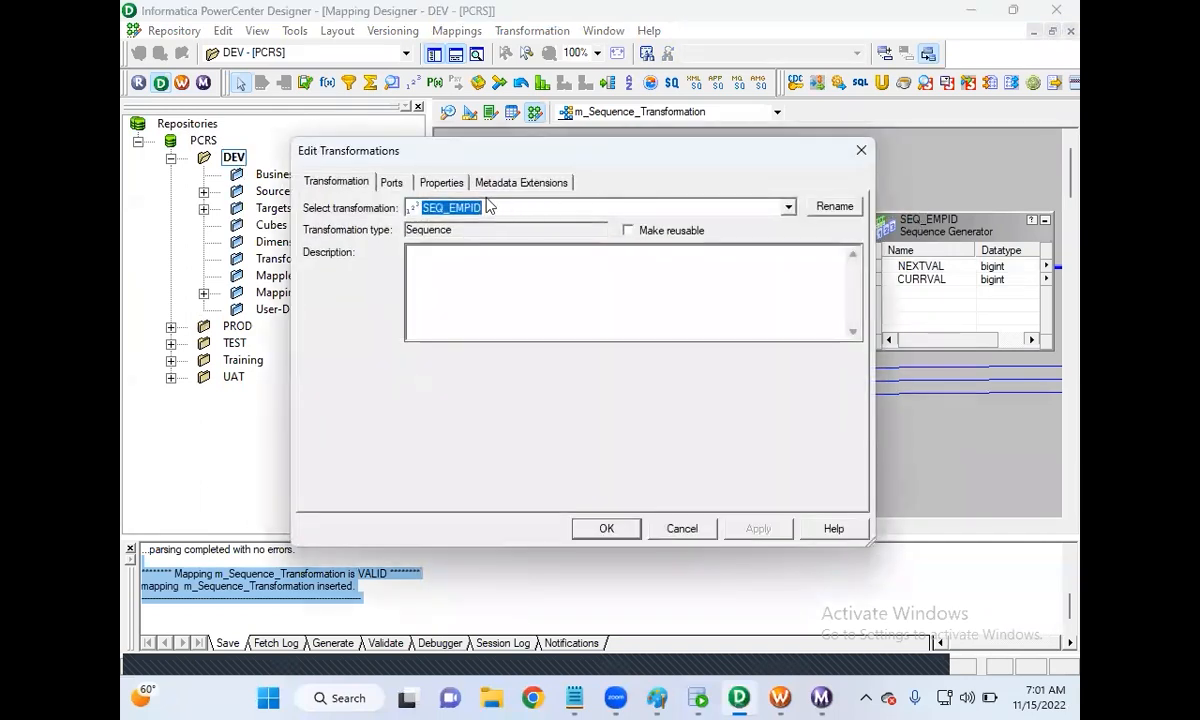
left_click(439, 182)
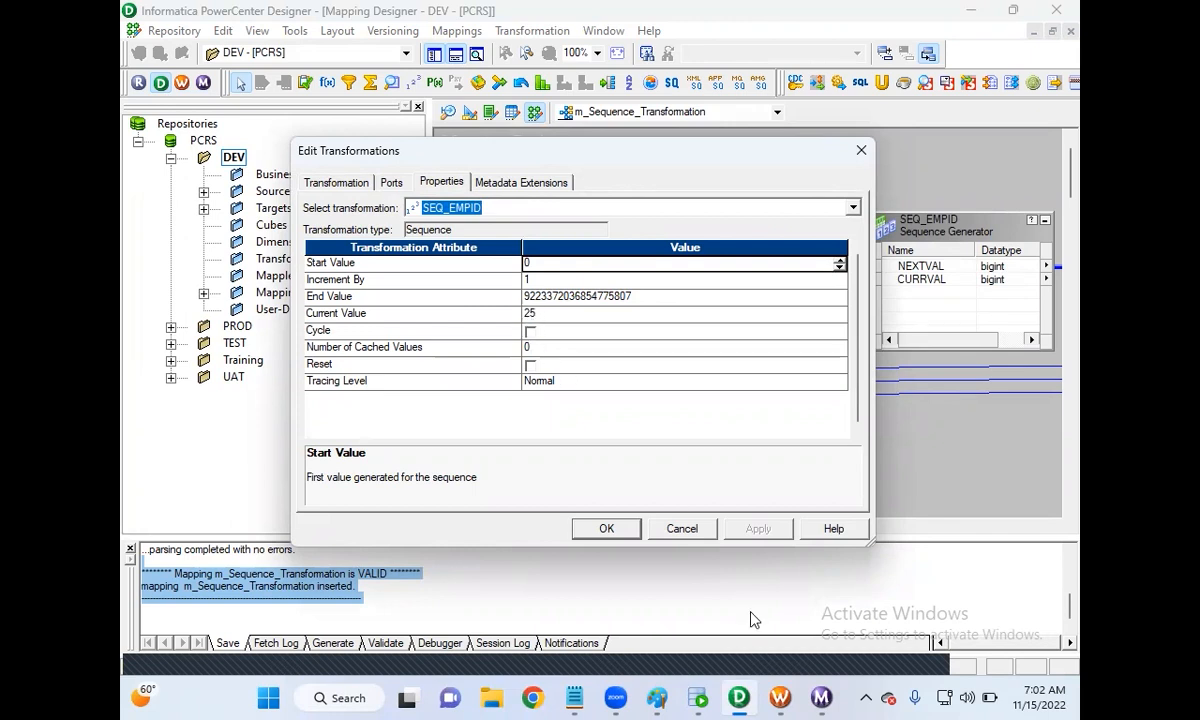
left_click(780, 697)
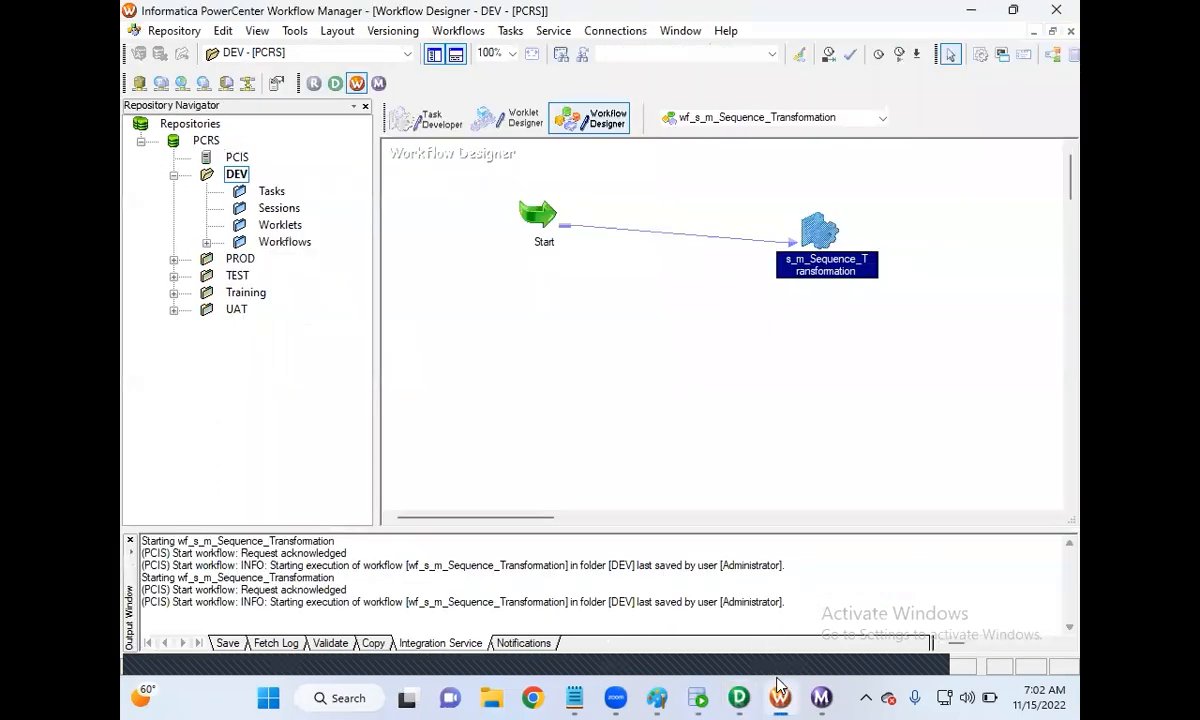
Step: Start wf_s_m_Sequence_Transformation a third time and check it in Workflow Monitor
right_click(727, 318)
left_click(781, 513)
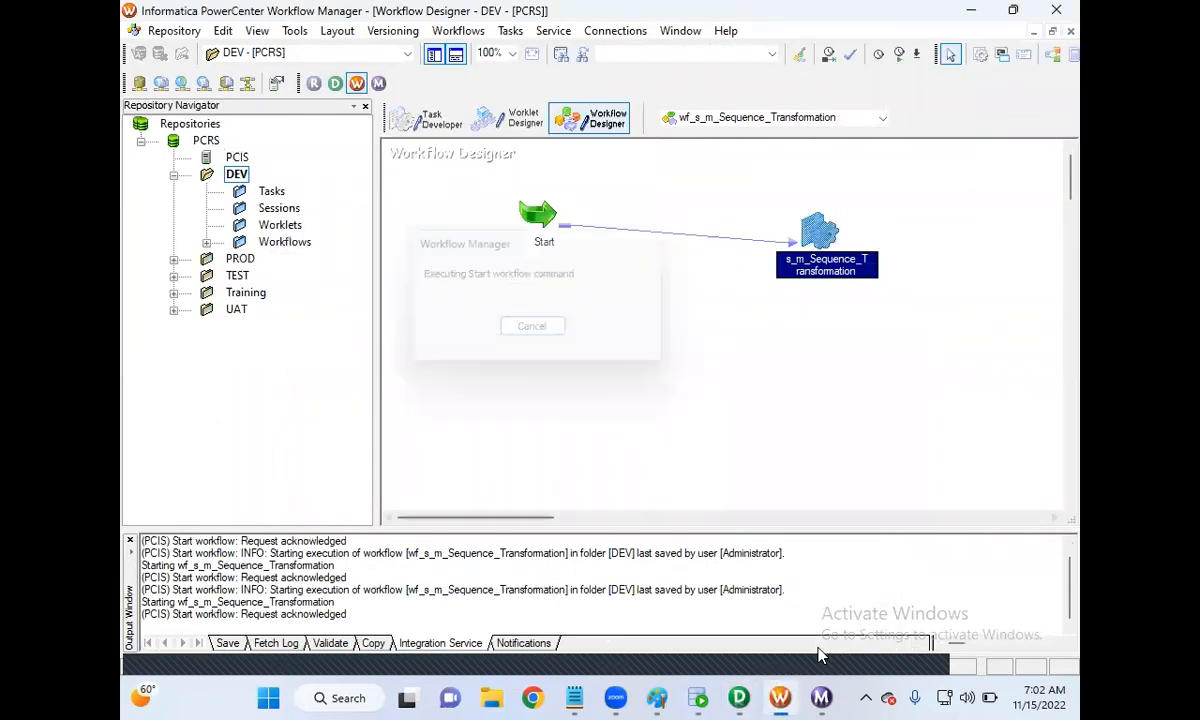
left_click(822, 697)
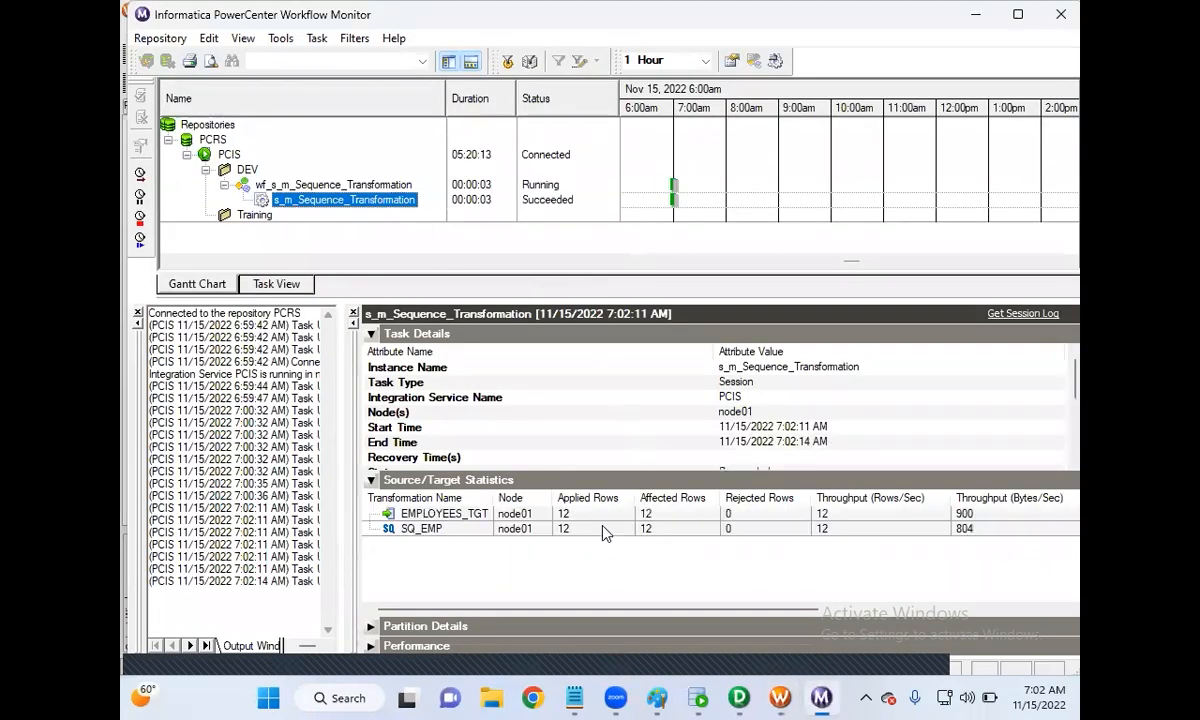
Step: Re-run the EMPLOYEES_TGT query, showing the new rows with IDs 25 through 36
left_click(699, 697)
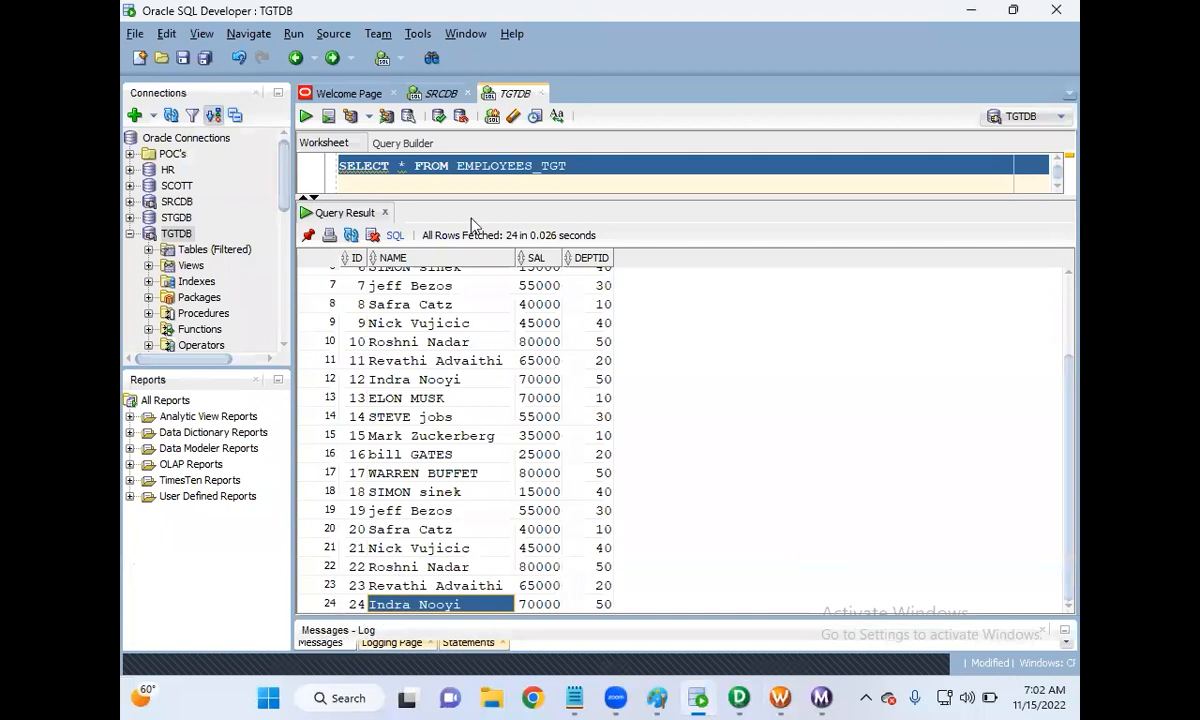
left_click(474, 166)
left_click_drag(548, 166, 310, 162)
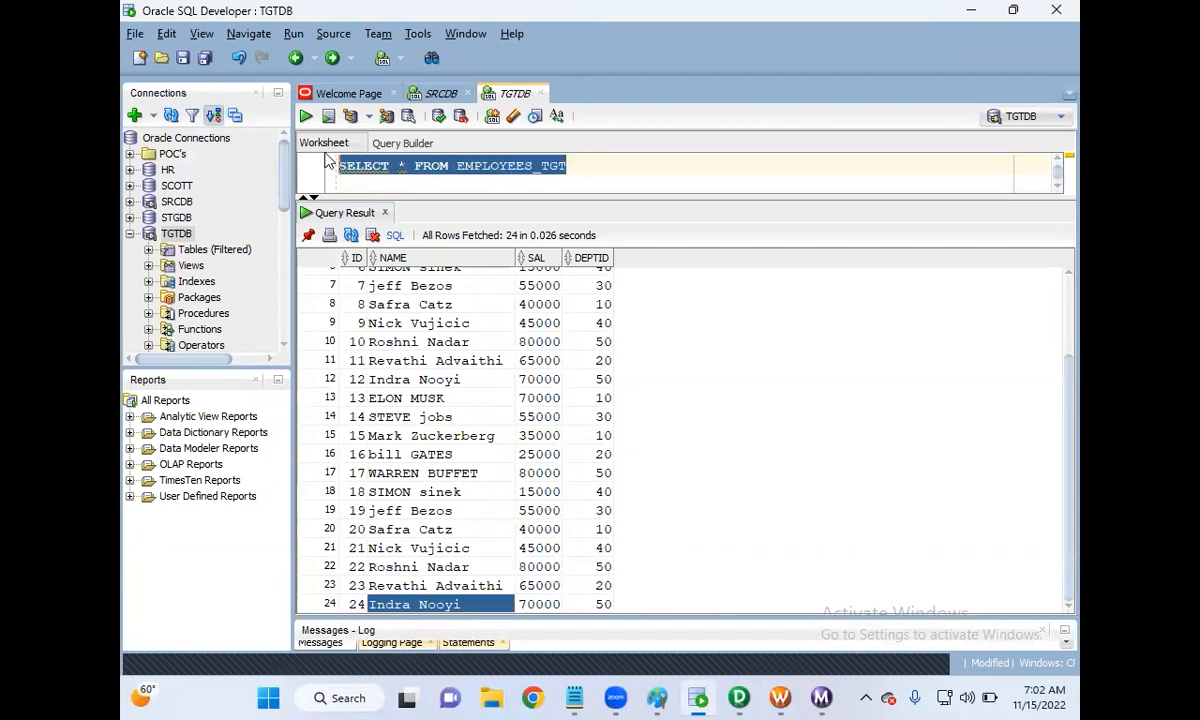
left_click(307, 118)
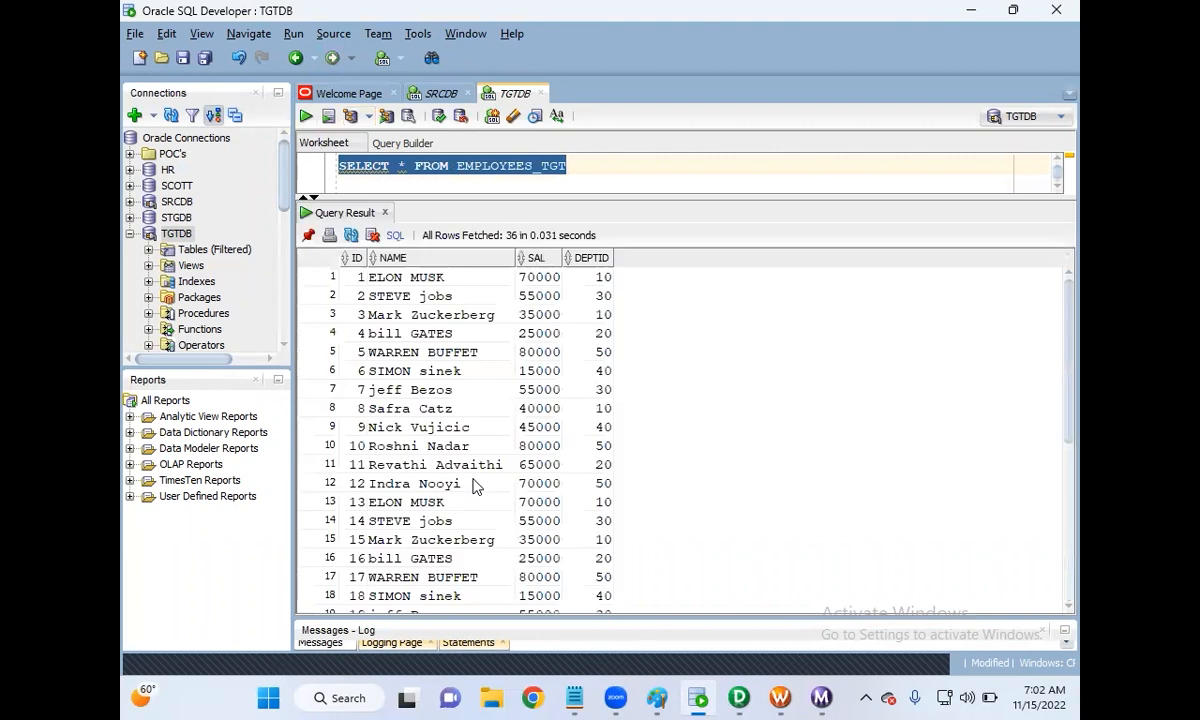
scroll(471, 485, "down", 6)
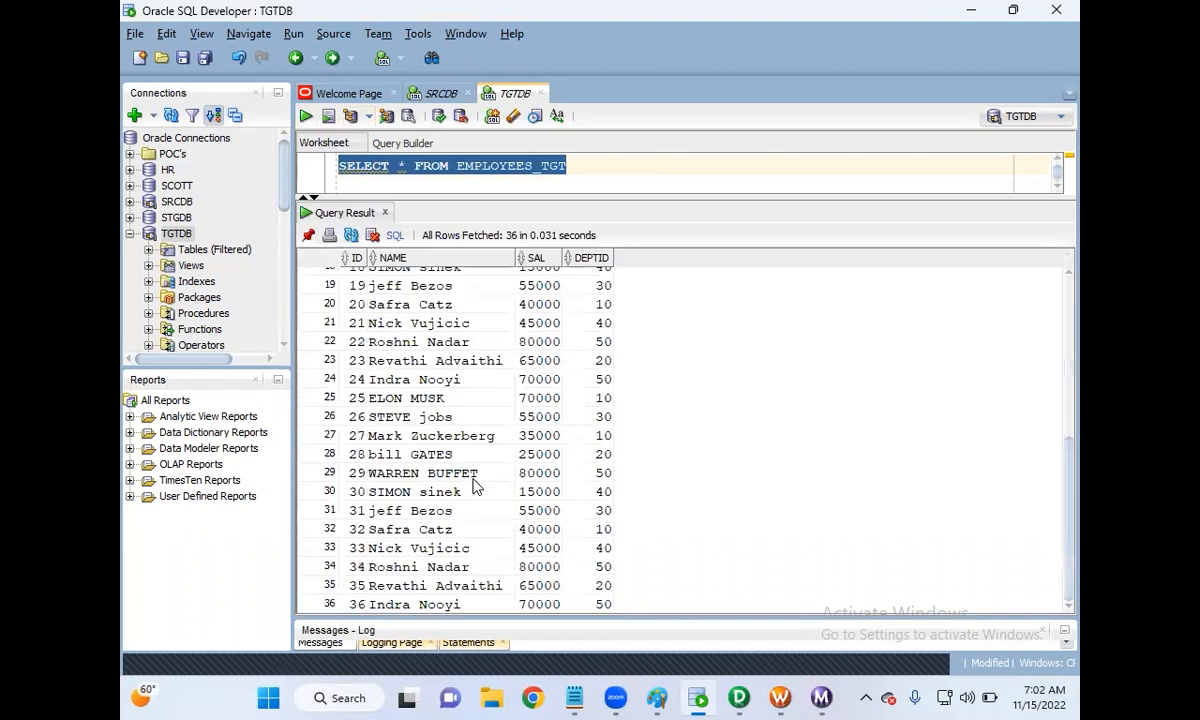
left_click(360, 399)
left_click(359, 605)
Step: Close SEQ_EMPID's settings and refresh the DEV folder by disconnecting and reopening it
left_click(739, 697)
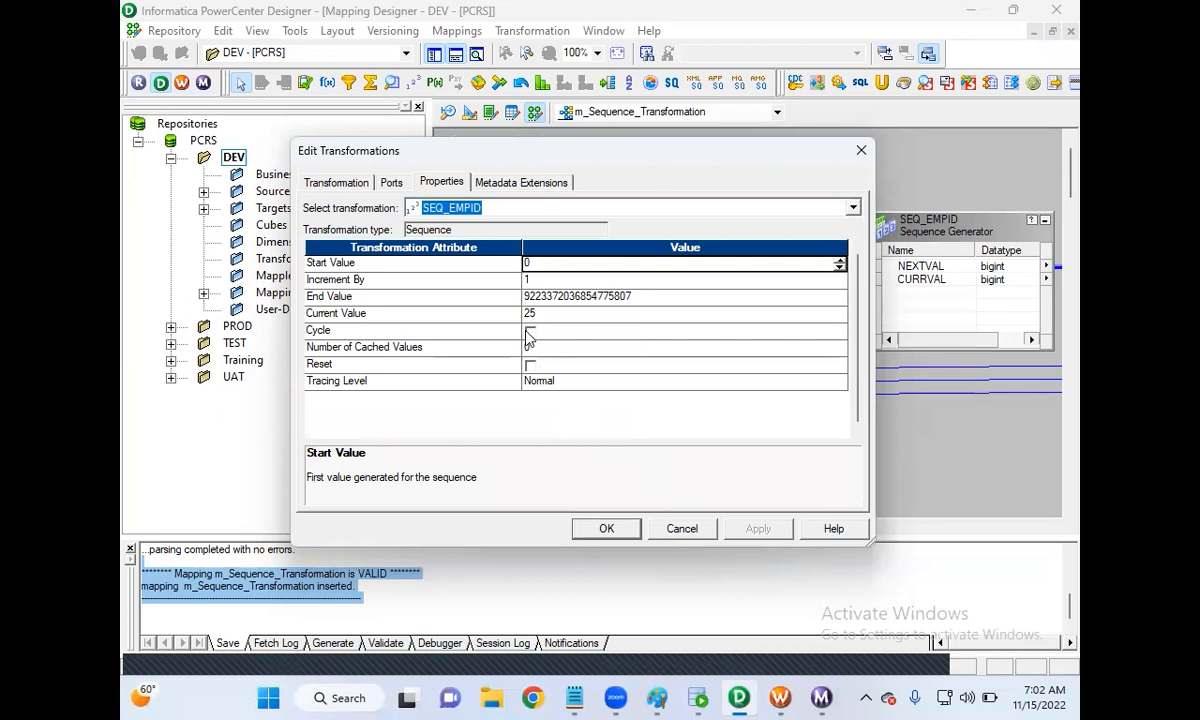
left_click(682, 529)
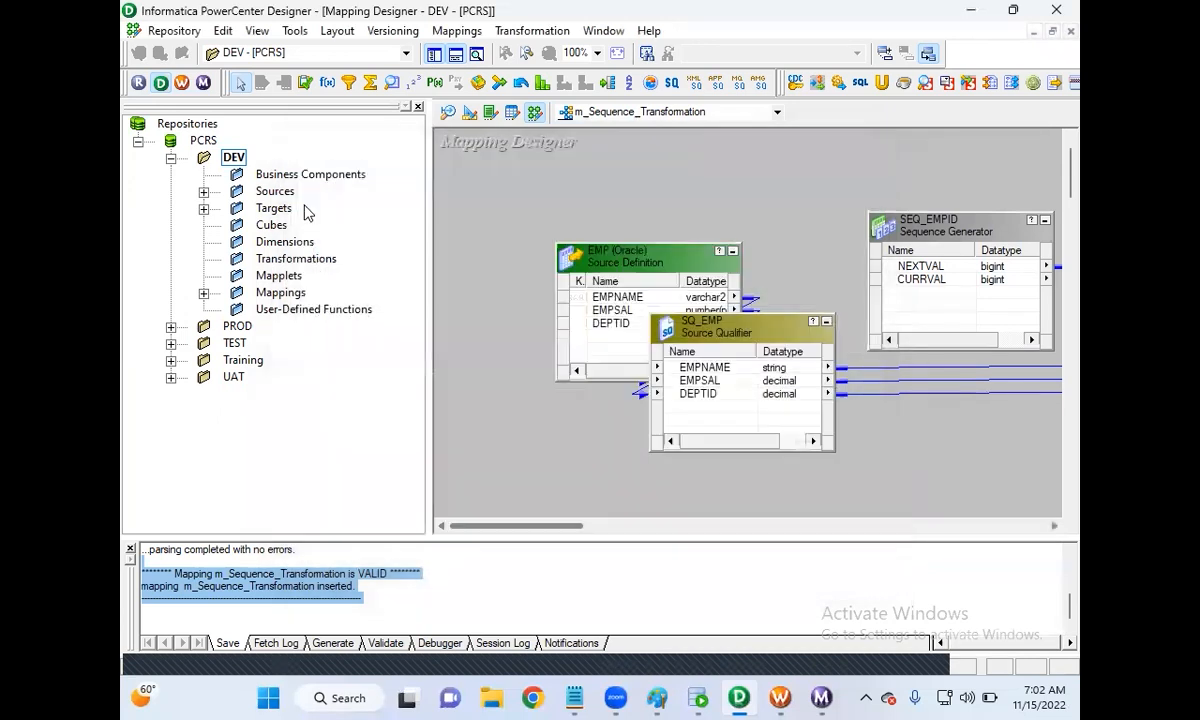
right_click(232, 159)
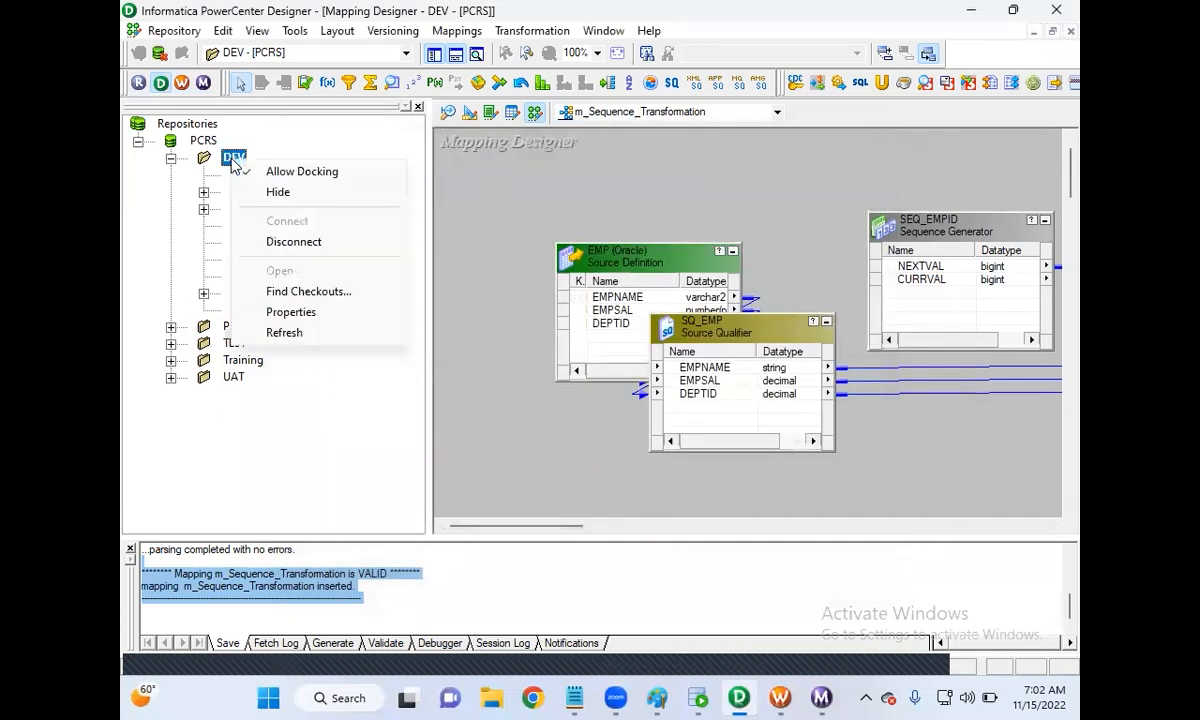
left_click(297, 247)
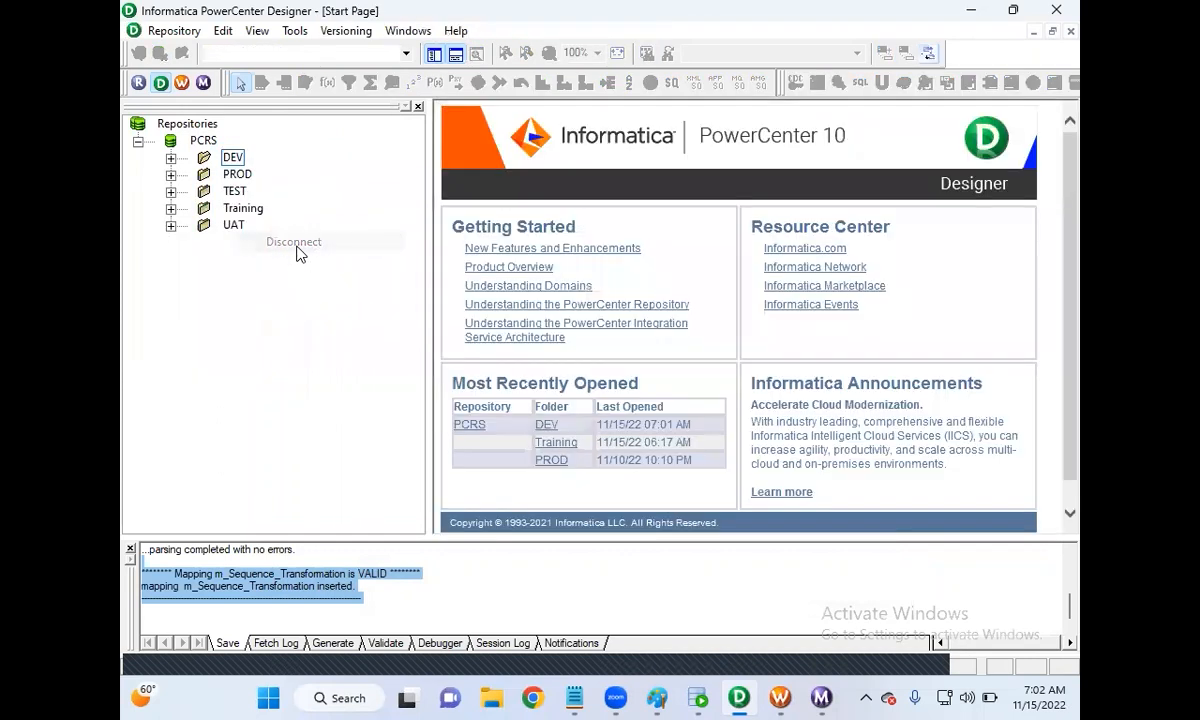
double_click(233, 158)
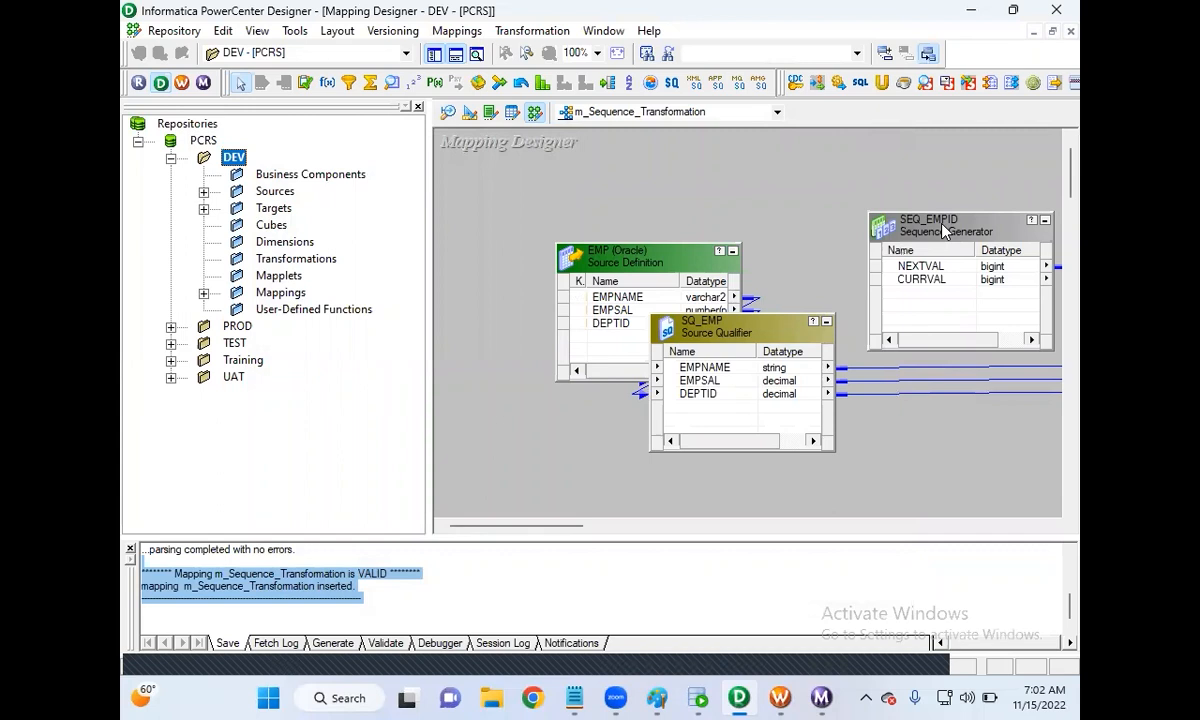
Step: Check that SEQ_EMPID's Current Value now reads 37, then close it unchanged
left_click(943, 230)
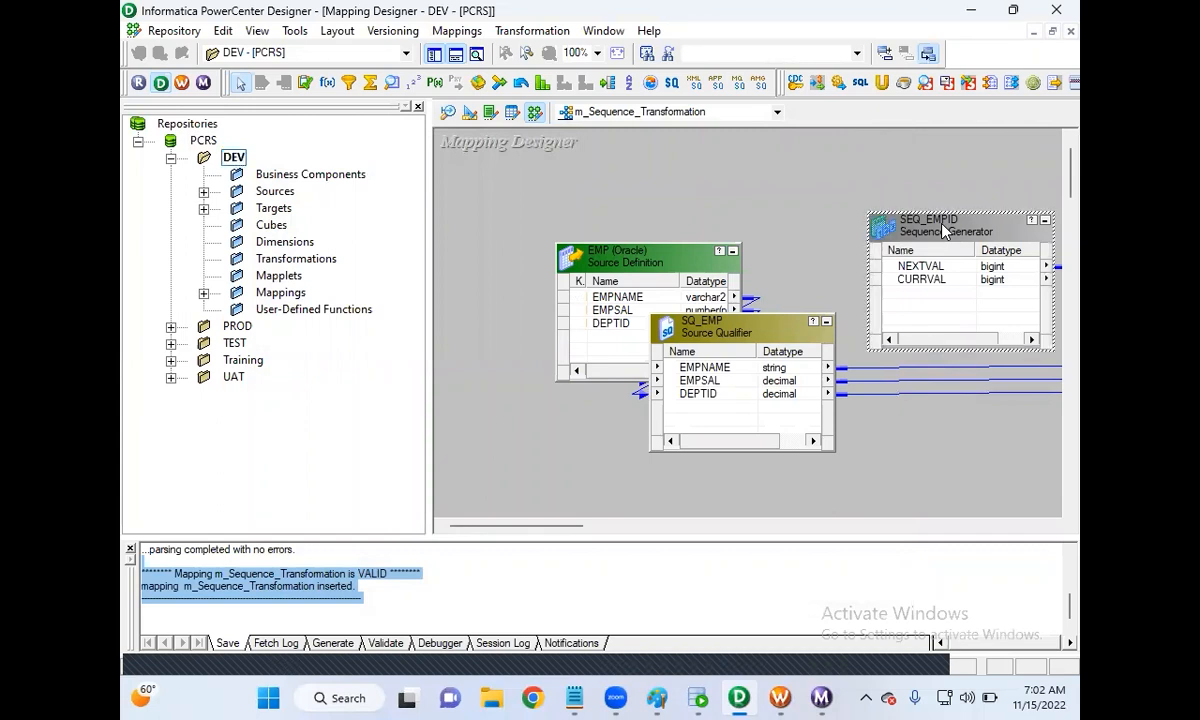
double_click(943, 230)
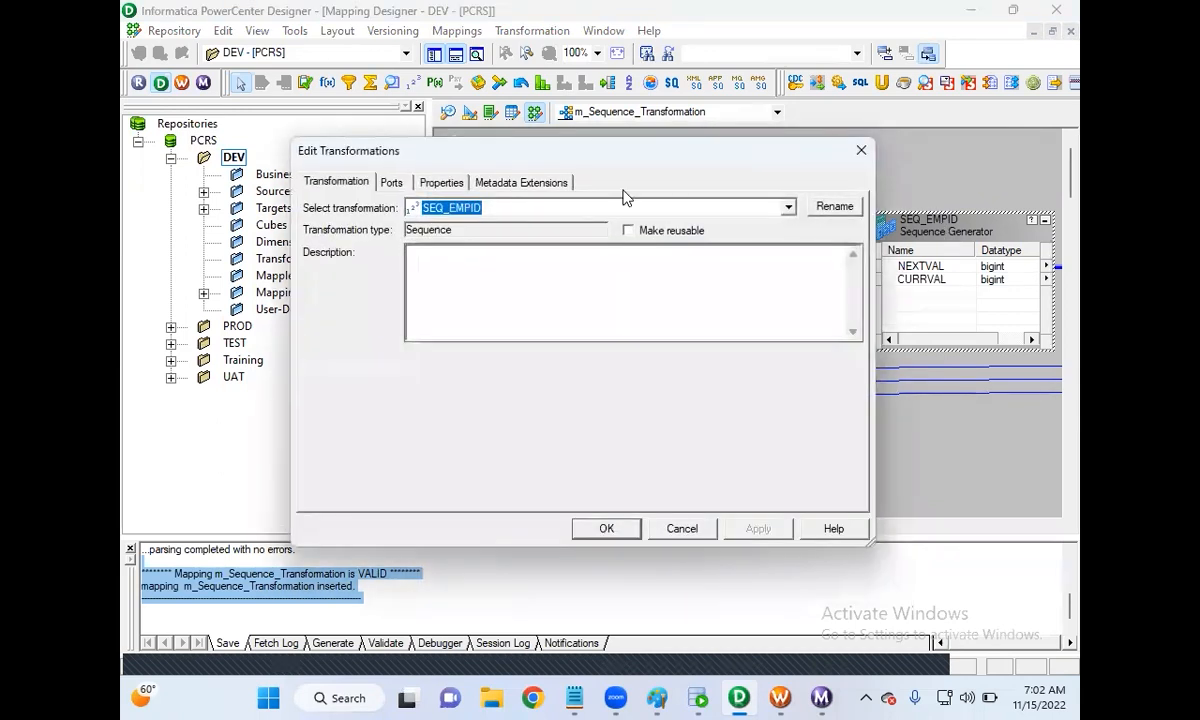
left_click(460, 186)
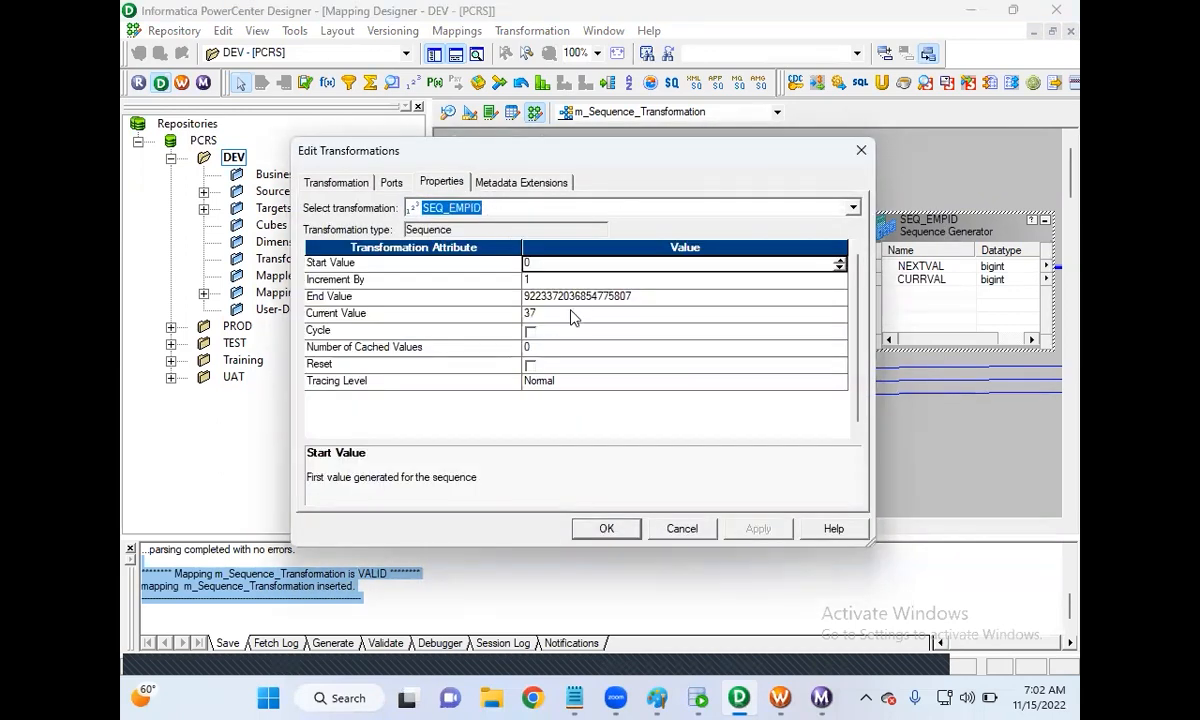
left_click(539, 314)
double_click(537, 314)
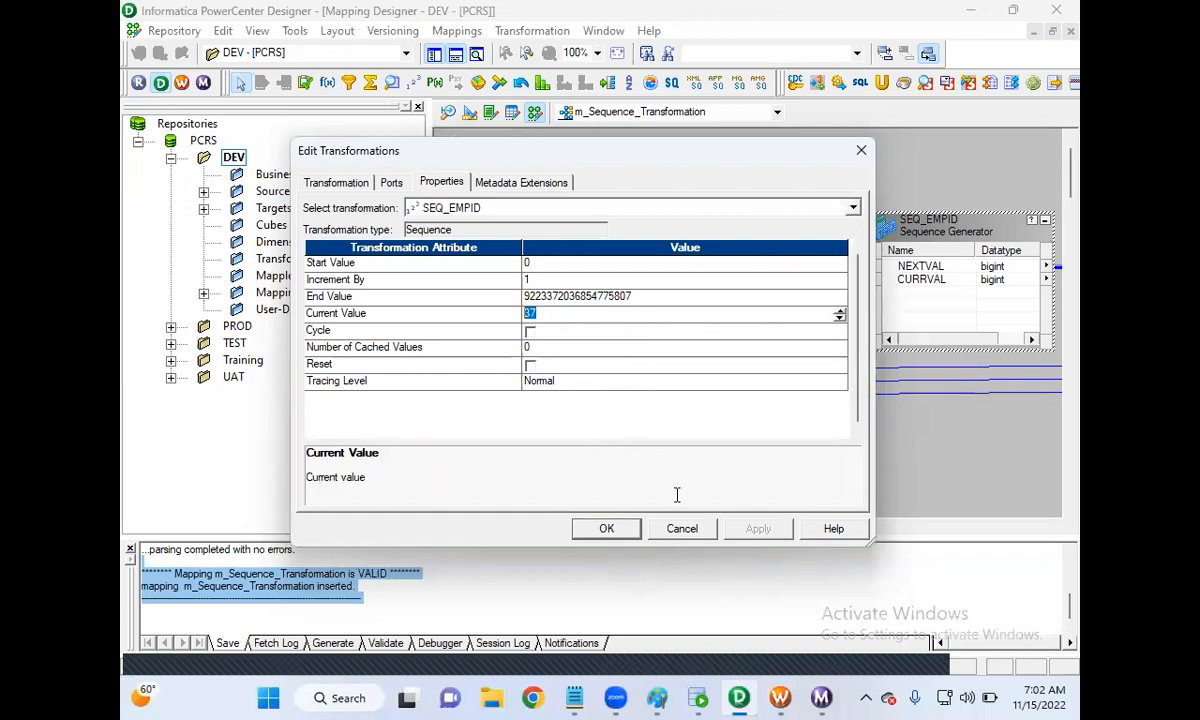
left_click(683, 529)
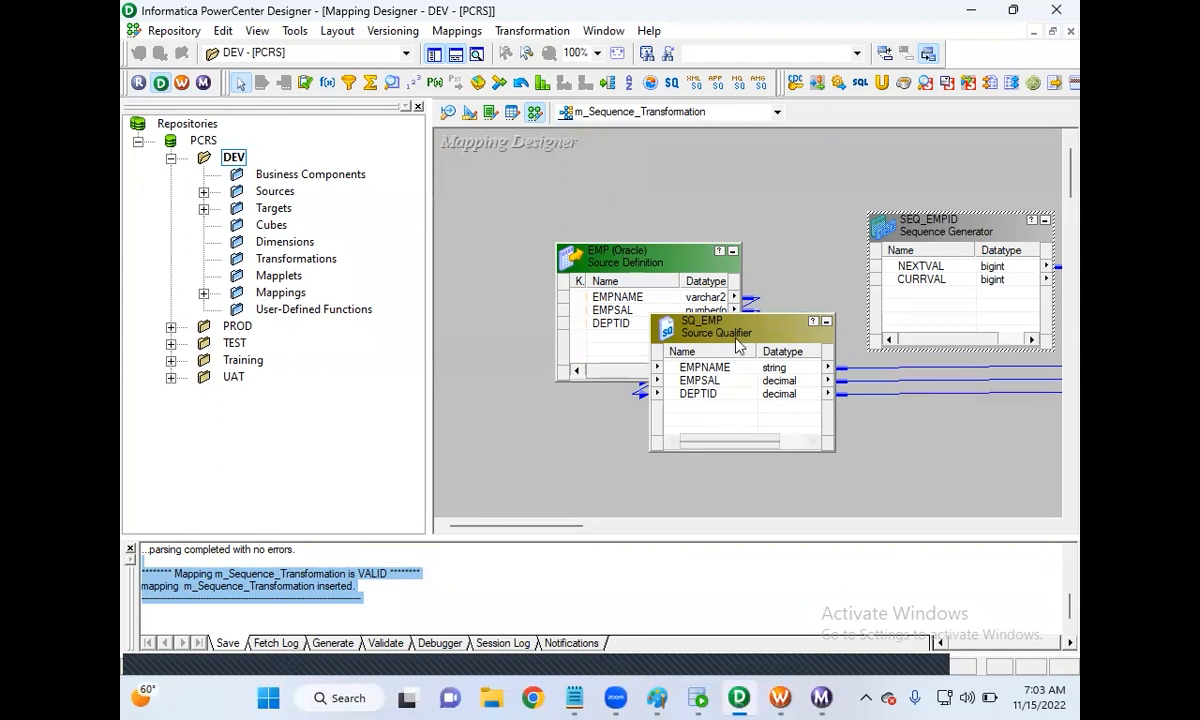
left_click(698, 698)
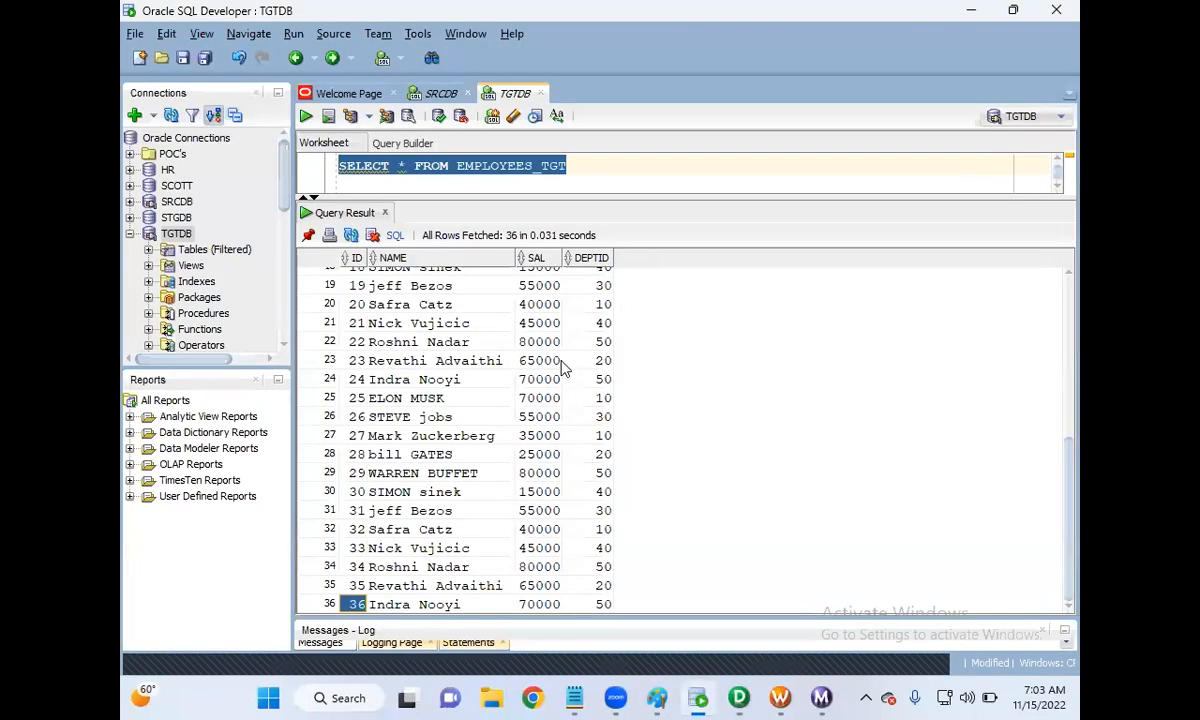
left_click(972, 15)
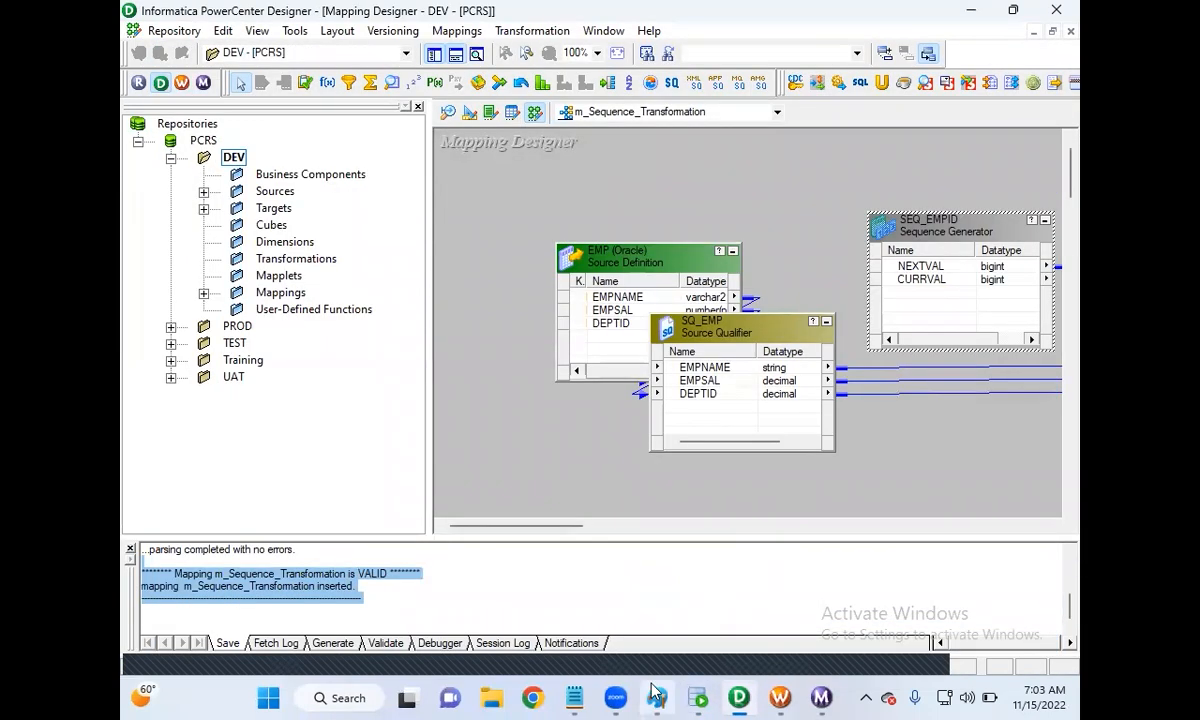
Step: Enable 'Truncate target table option' for EMPLOYEES_TGT in the s_m_Sequence_Transformation session
left_click(781, 698)
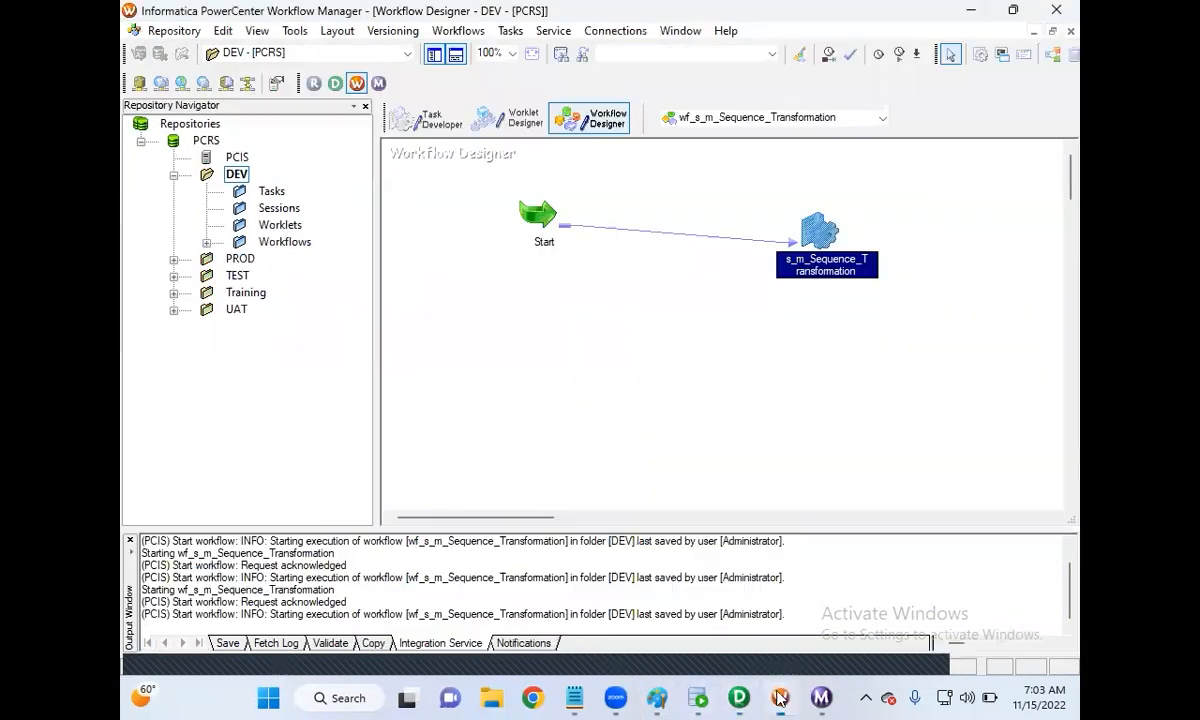
double_click(815, 236)
left_click(472, 148)
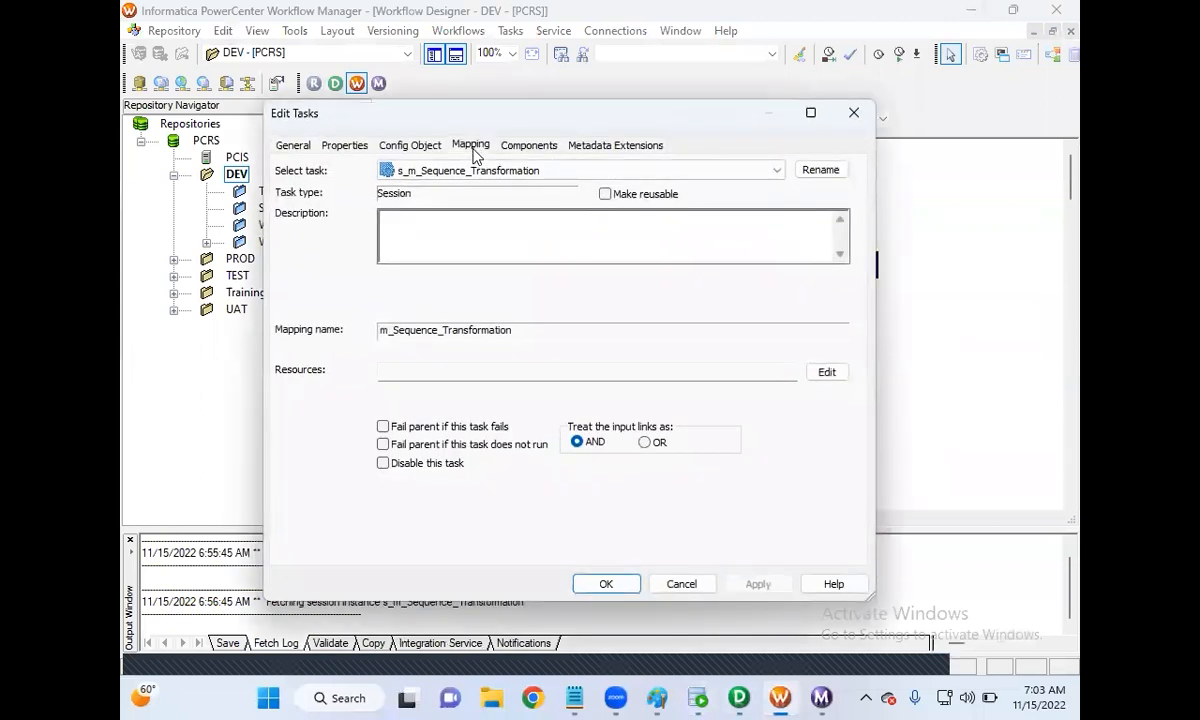
left_click(372, 322)
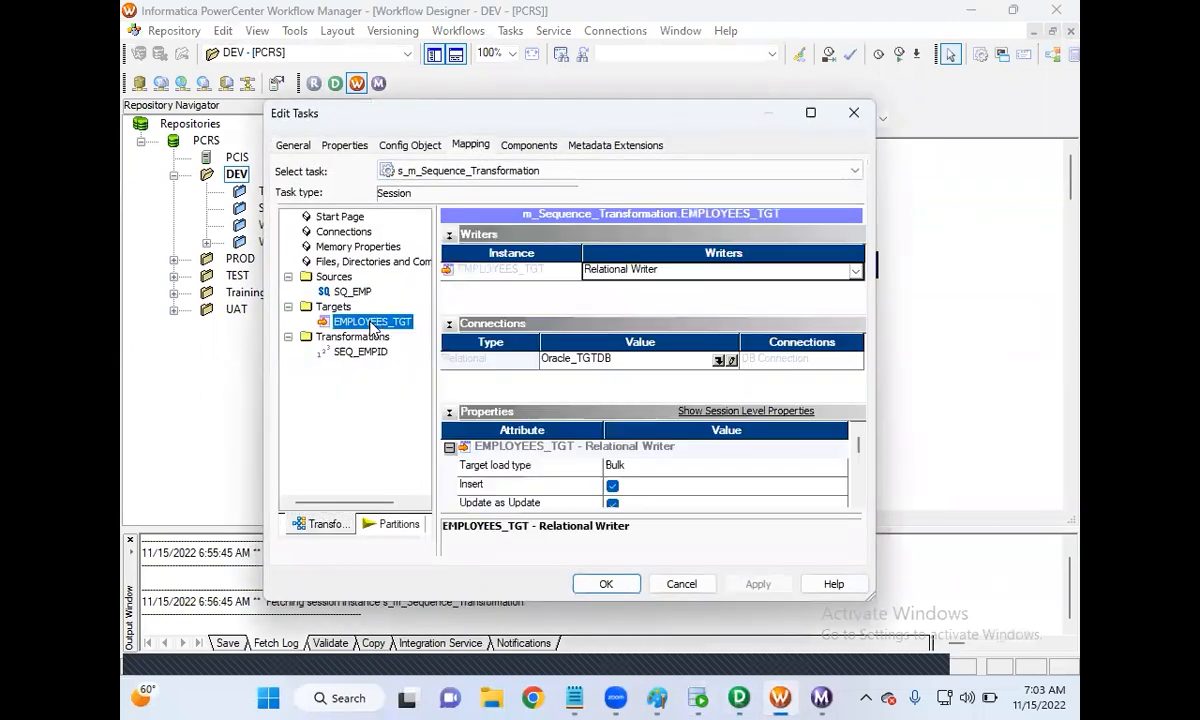
scroll(660, 485, "down", 10)
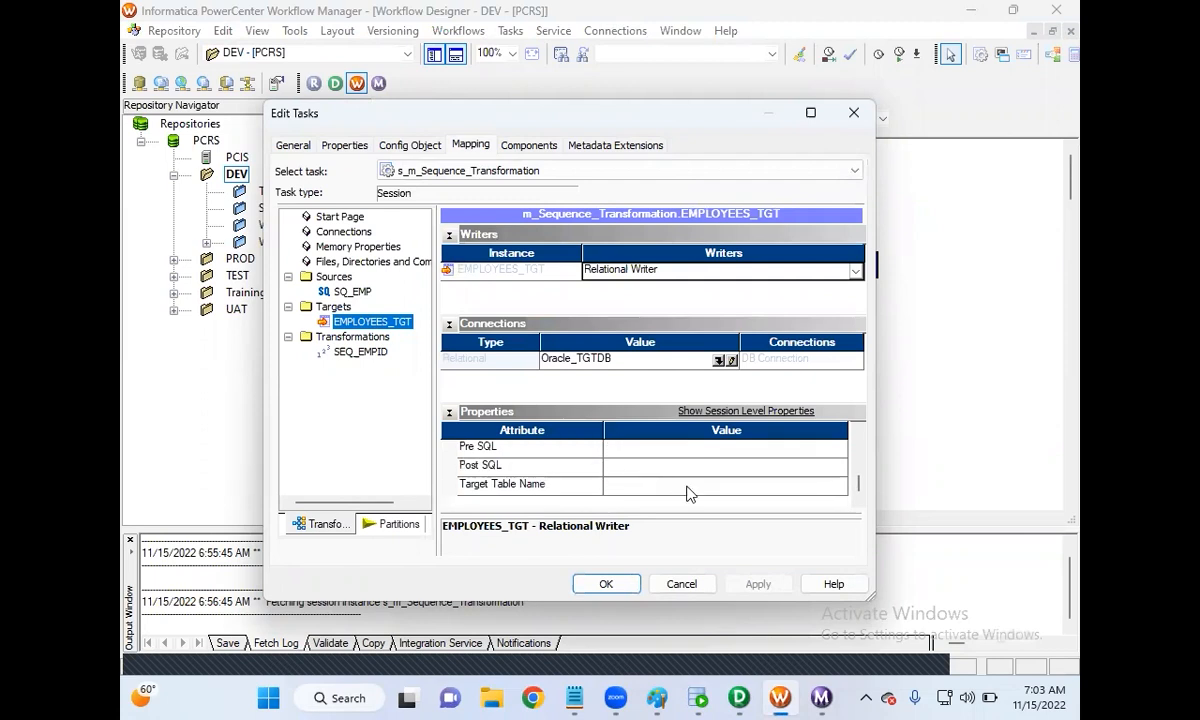
scroll(688, 493, "up", 1)
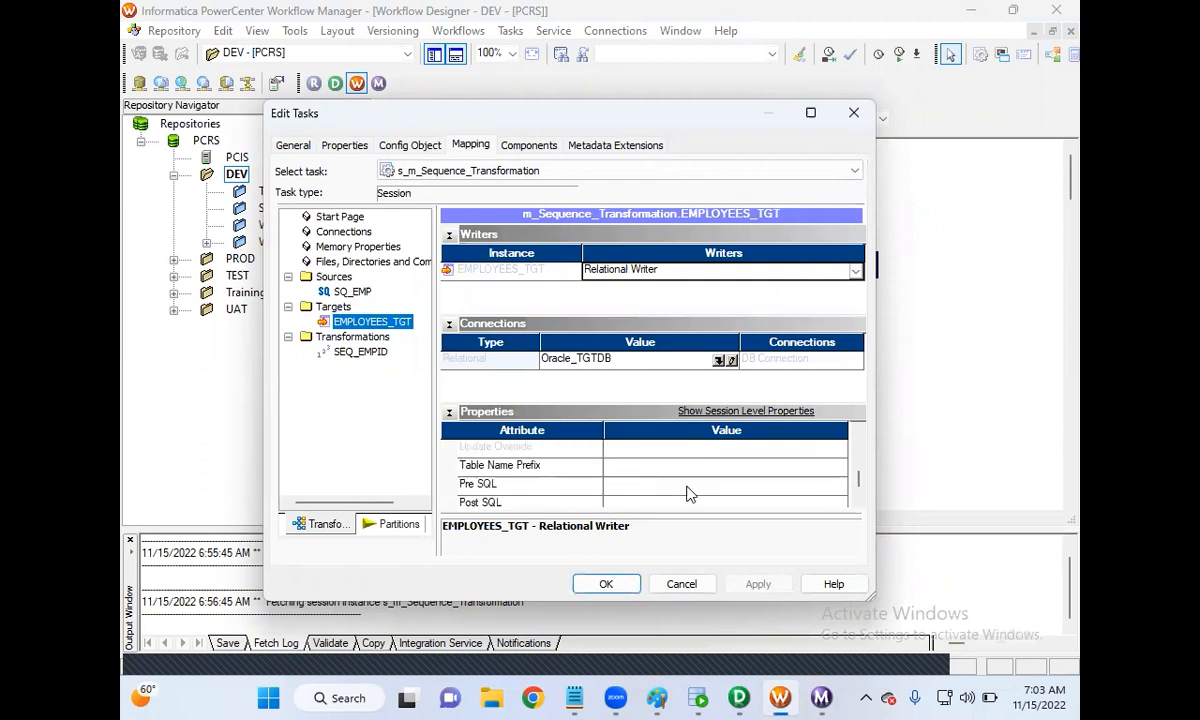
left_click_drag(860, 490, 861, 473)
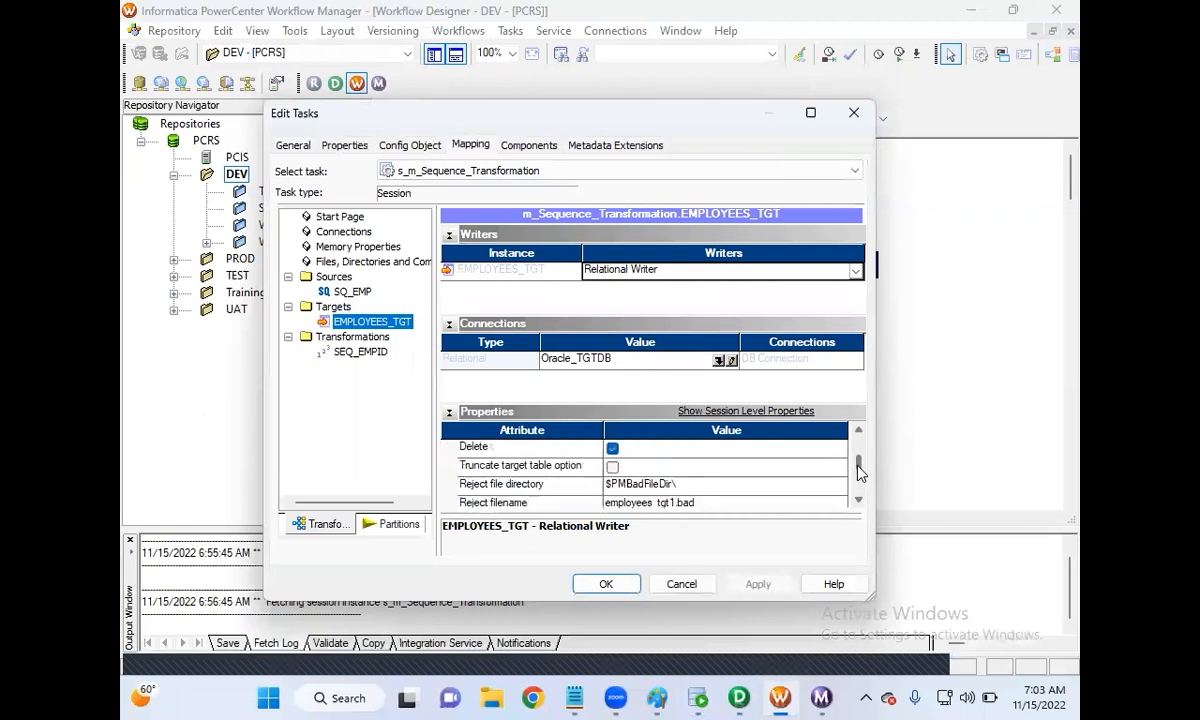
left_click(613, 468)
left_click(760, 585)
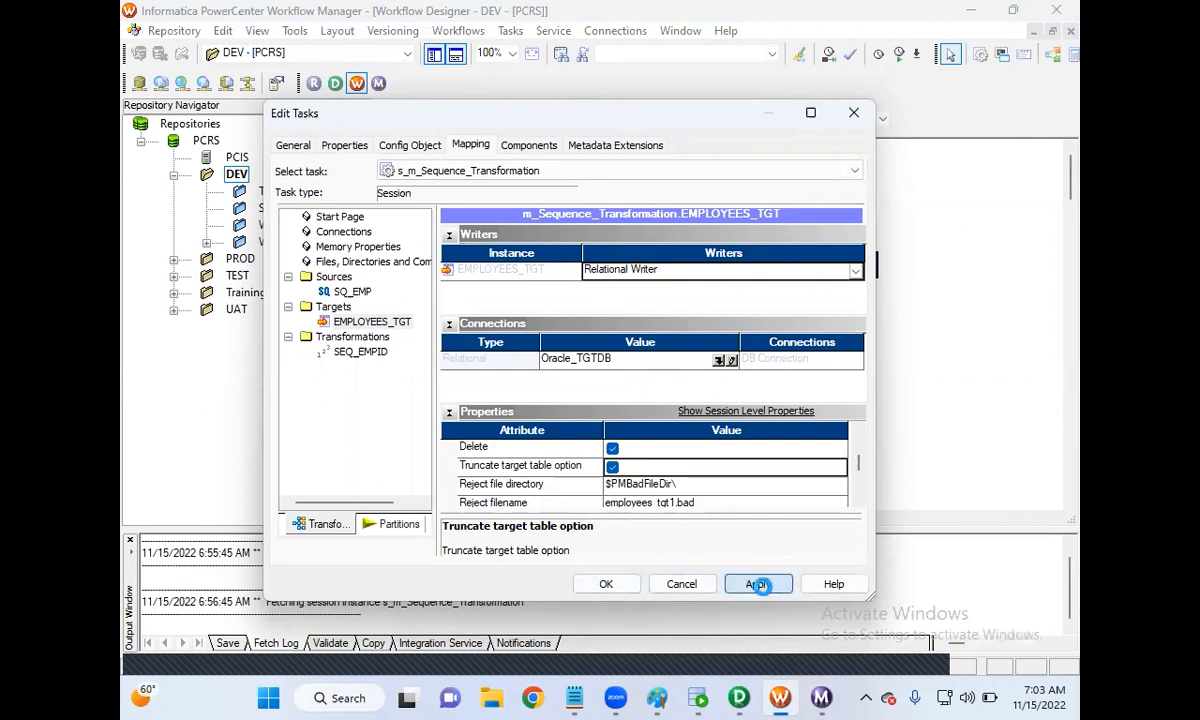
left_click(612, 585)
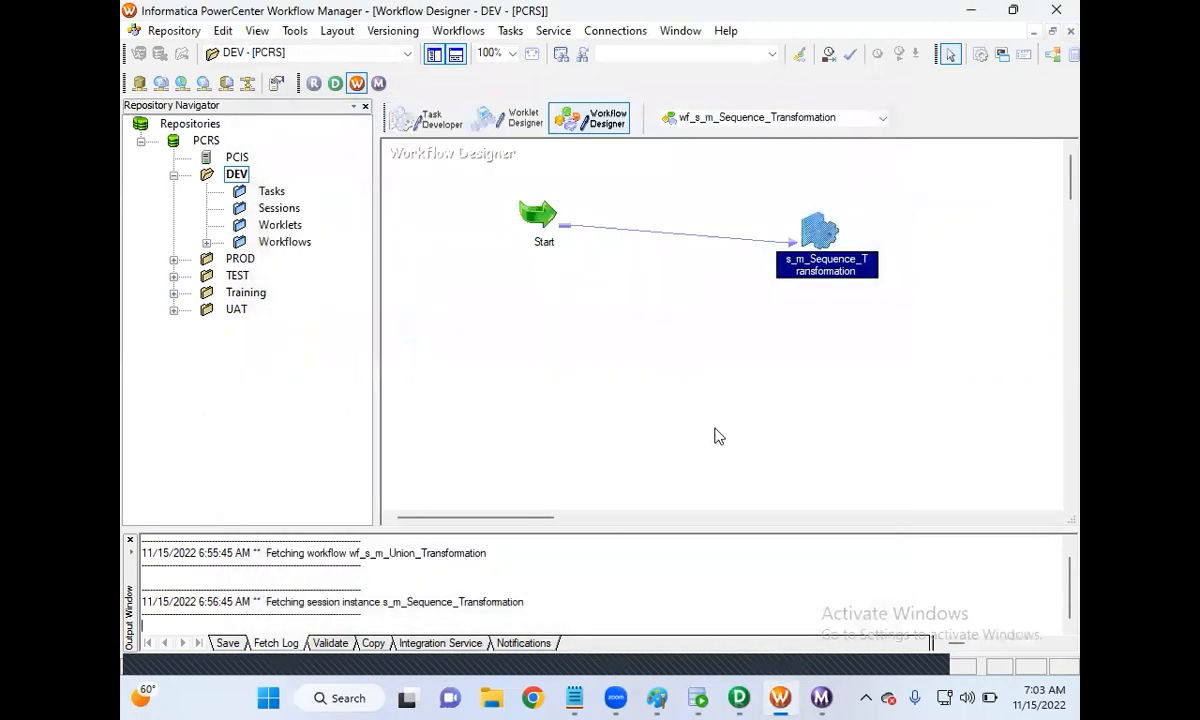
Step: Change SEQ_EMPID's Current Value from 37 to 1
left_click(739, 697)
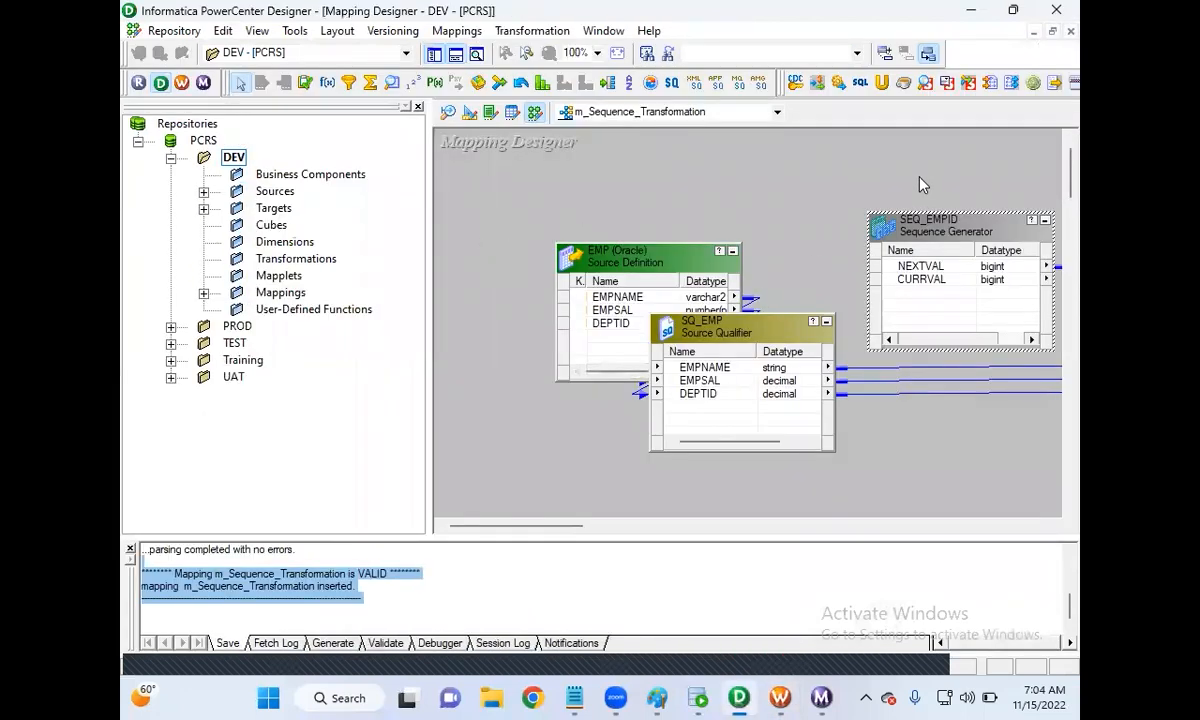
double_click(917, 222)
left_click(441, 183)
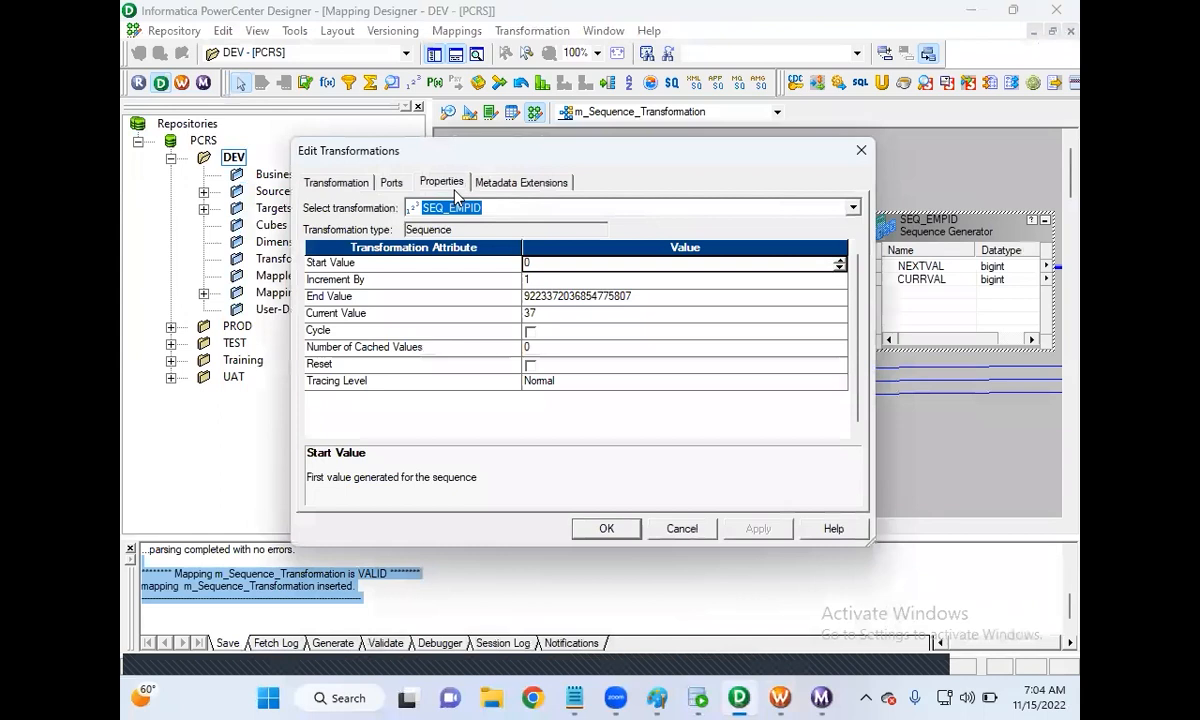
left_click(536, 315)
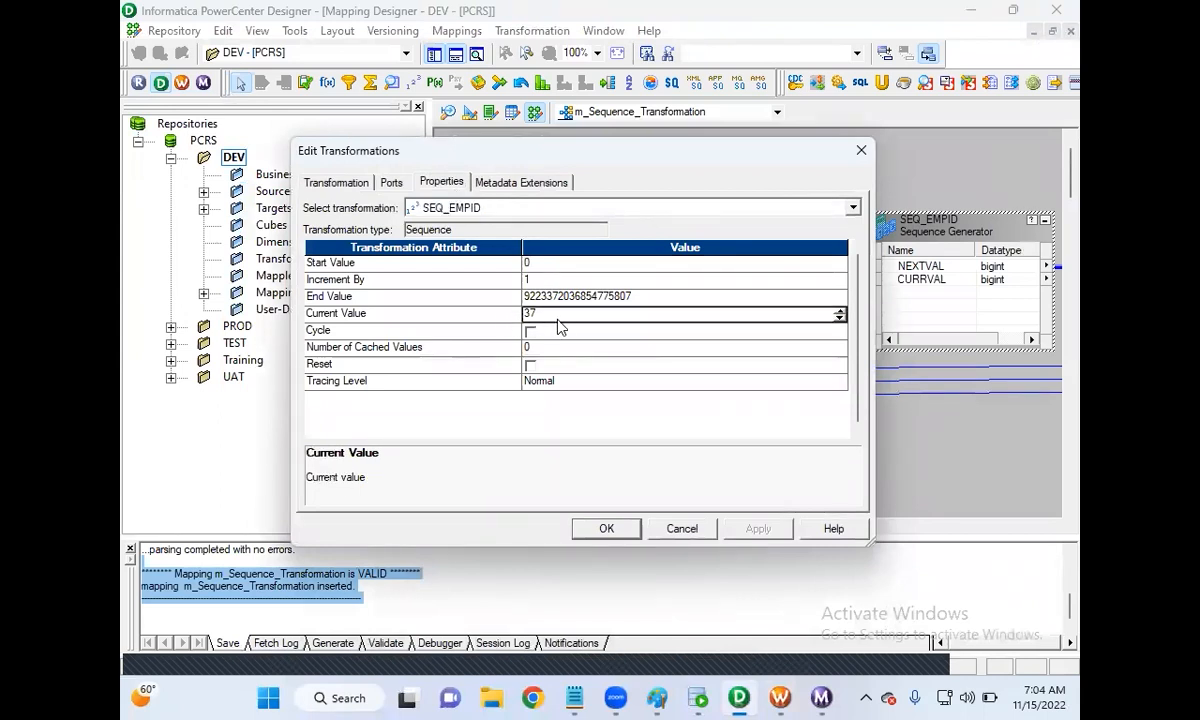
type("1")
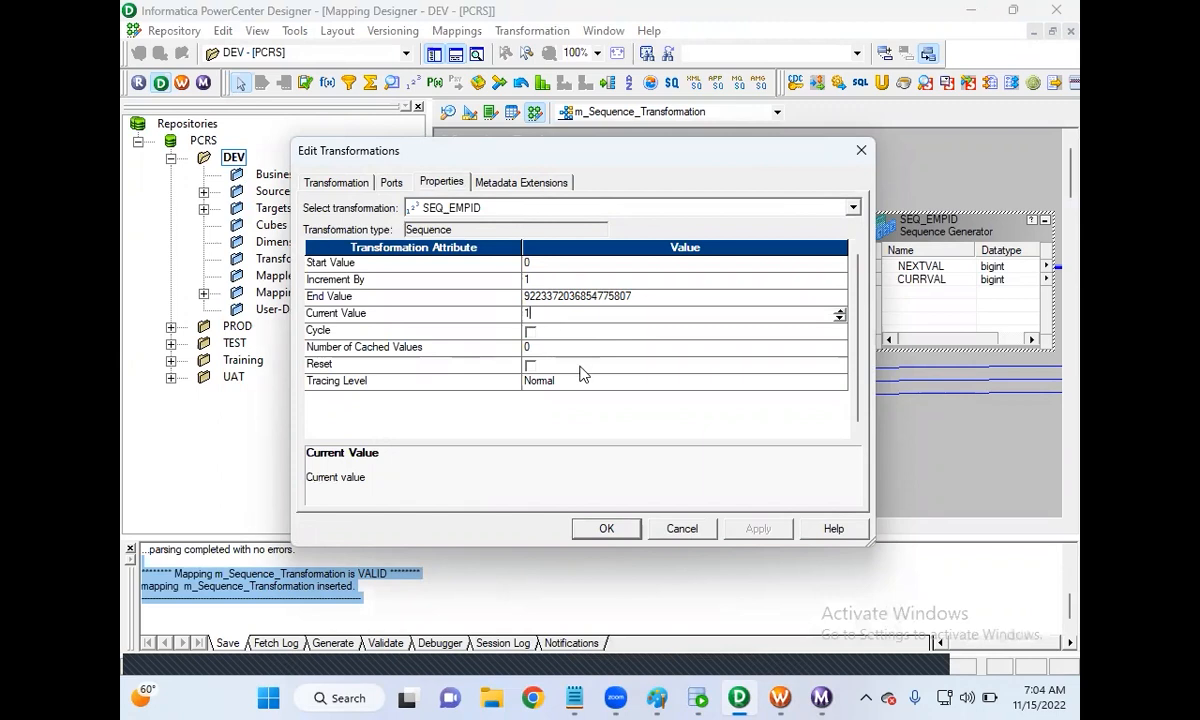
left_click(610, 528)
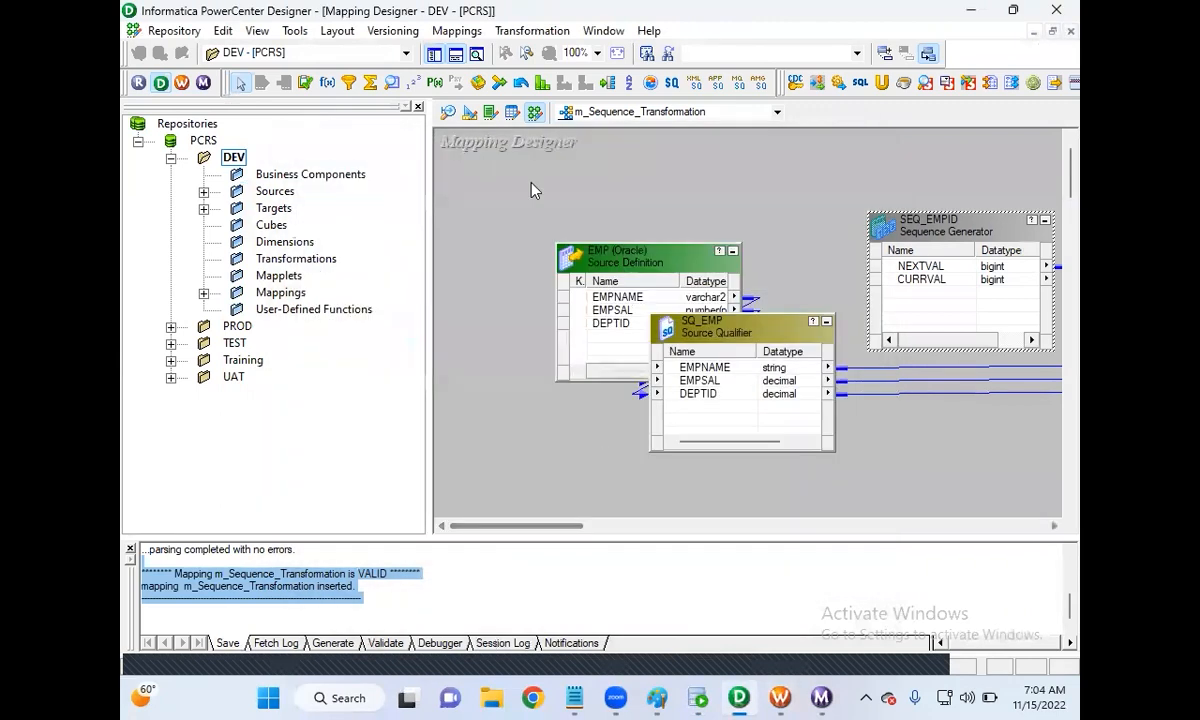
Step: Save the m_Sequence_Transformation mapping to the repository and return to Workflow Manager
left_click(174, 31)
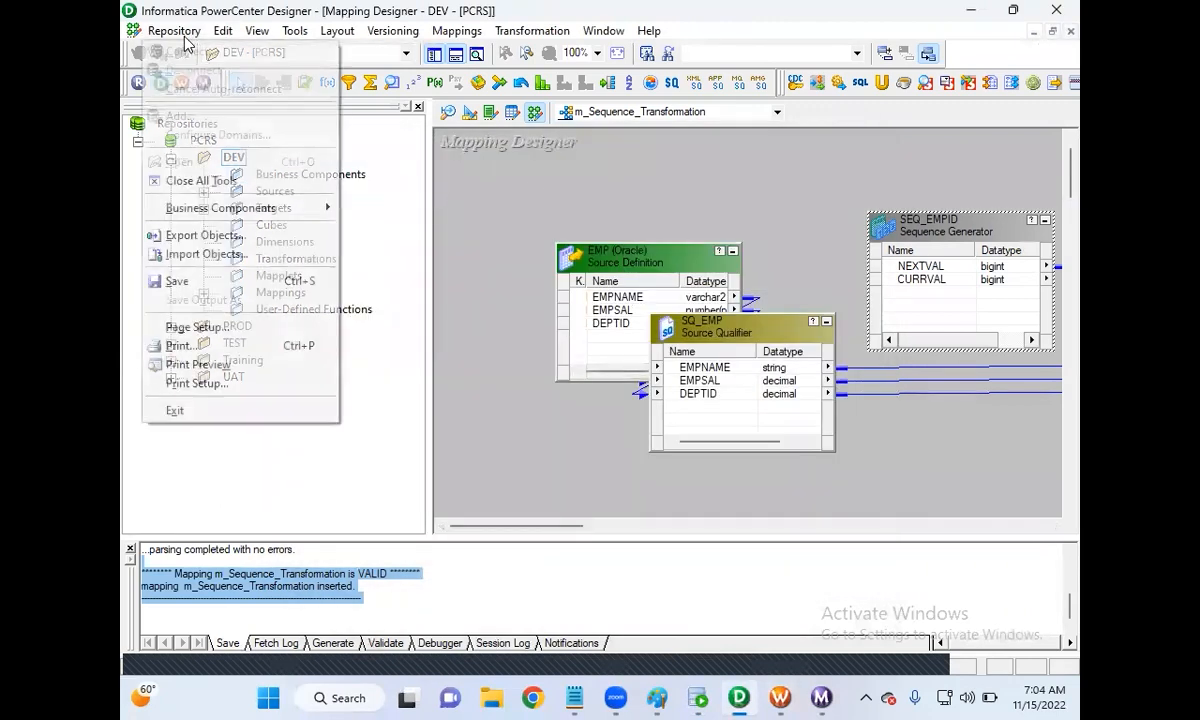
left_click(203, 286)
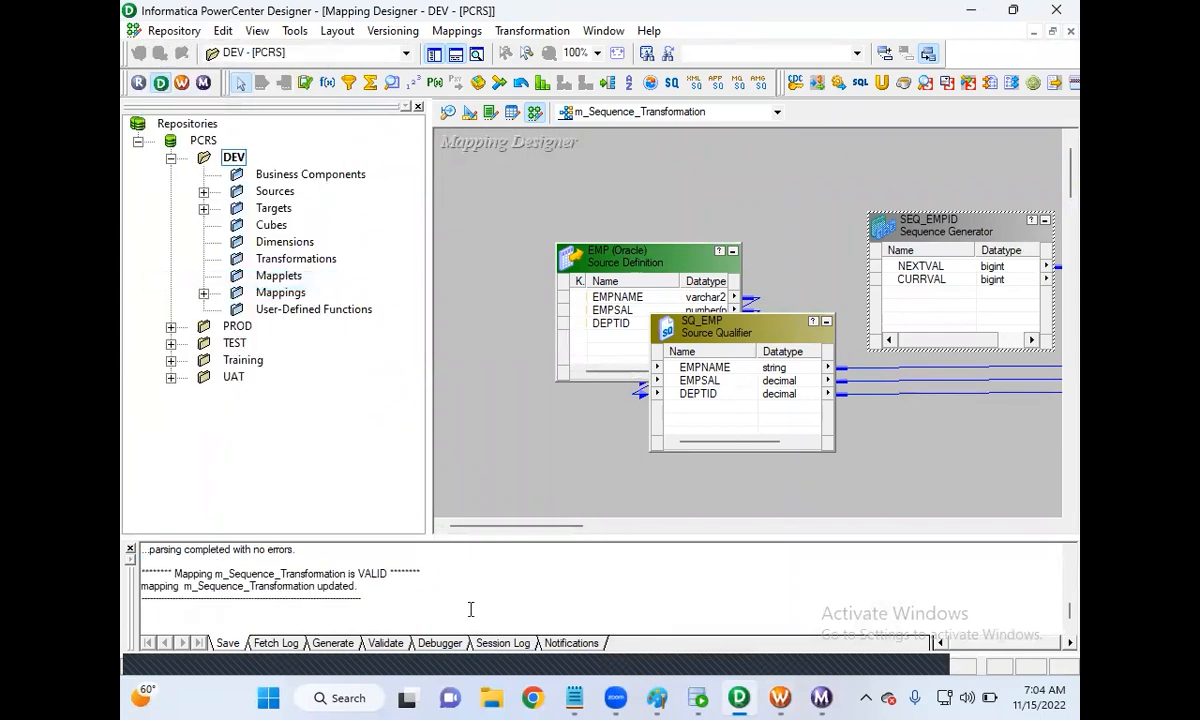
key("alt+Tab")
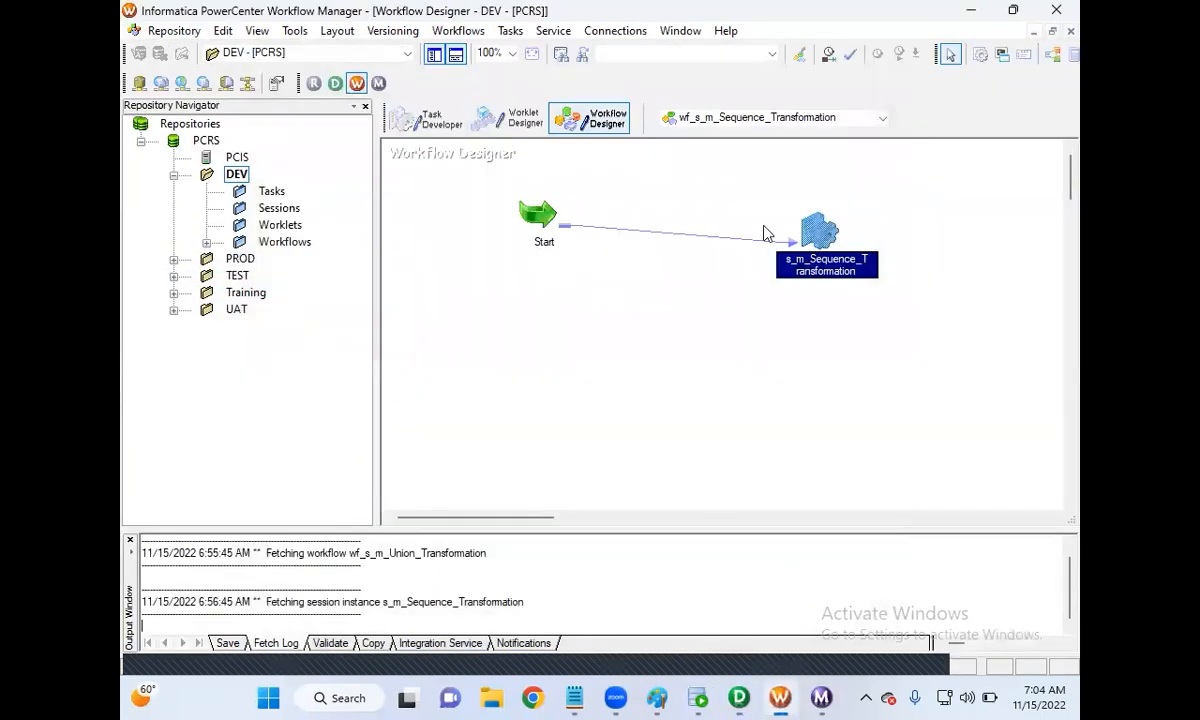
Step: Refresh the session from the updated mapping and confirm EMPLOYEES_TGT truncation is still on
right_click(824, 234)
left_click(869, 409)
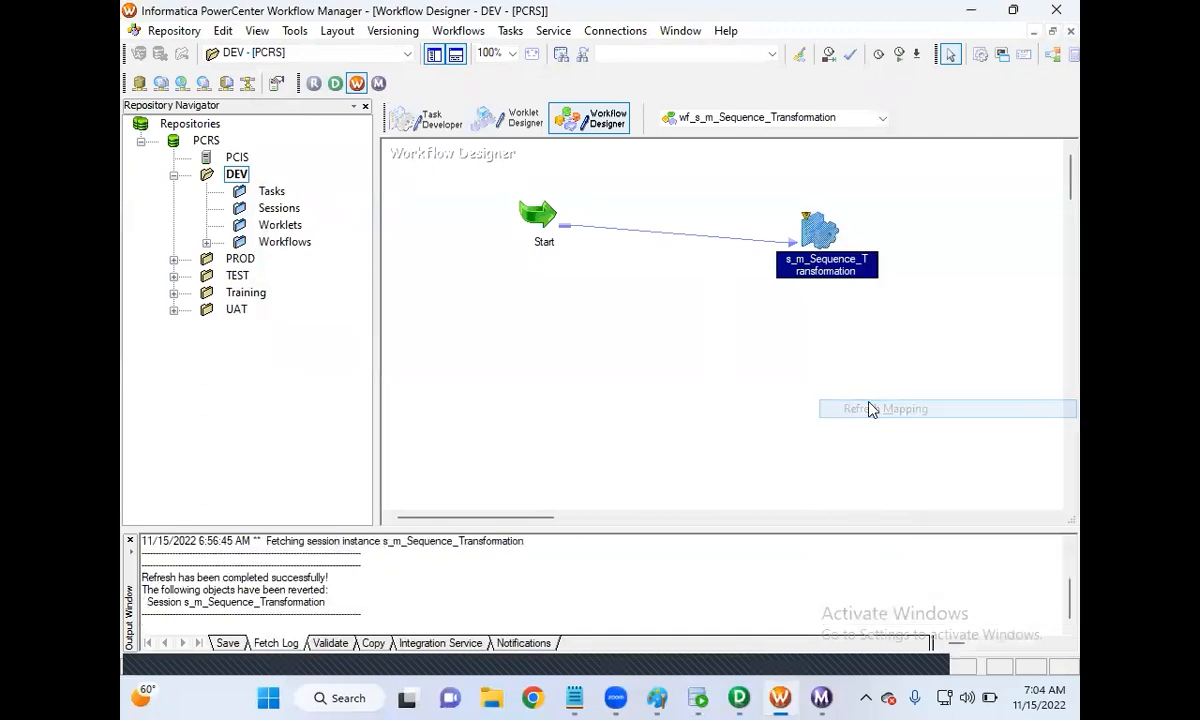
double_click(815, 232)
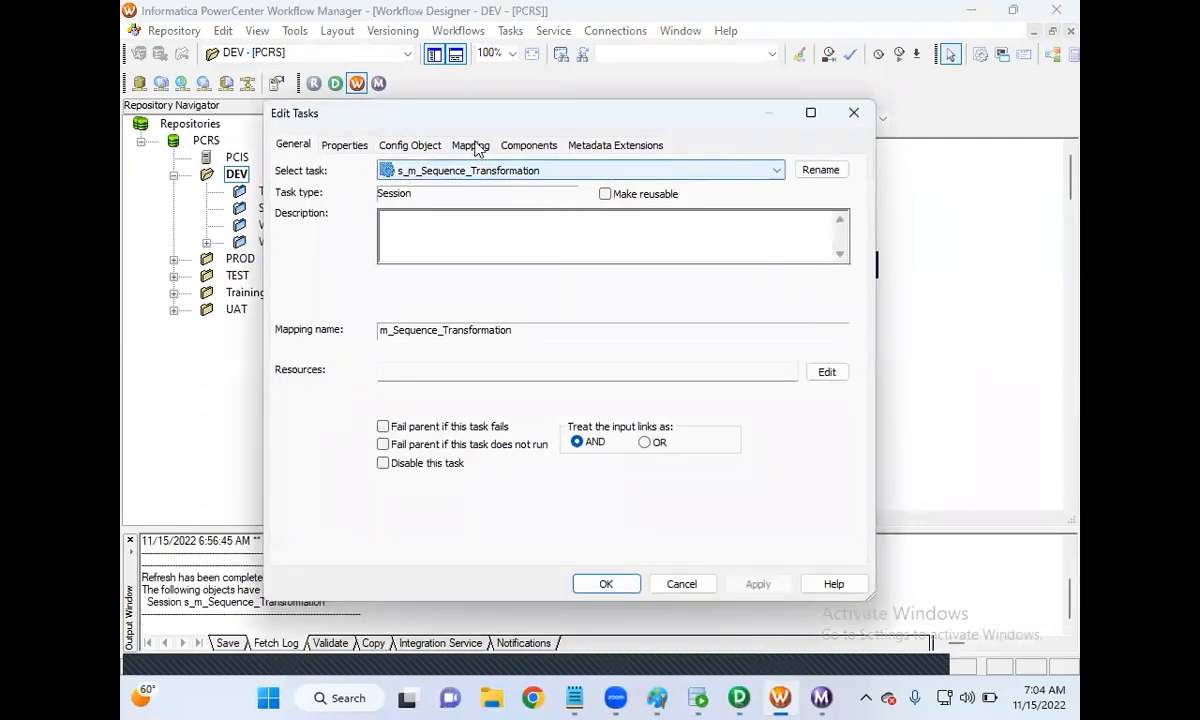
left_click(470, 146)
left_click(372, 318)
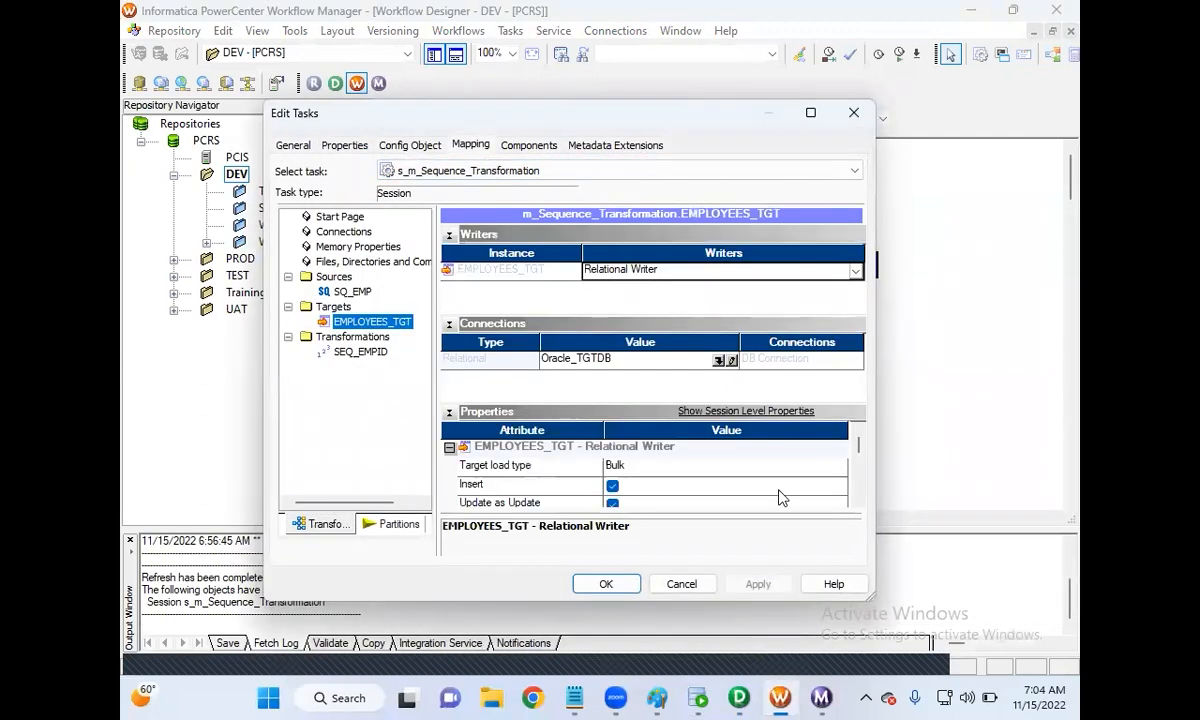
left_click(858, 499)
left_click(858, 499)
left_click(858, 499)
left_click(858, 499)
left_click(858, 499)
left_click(858, 499)
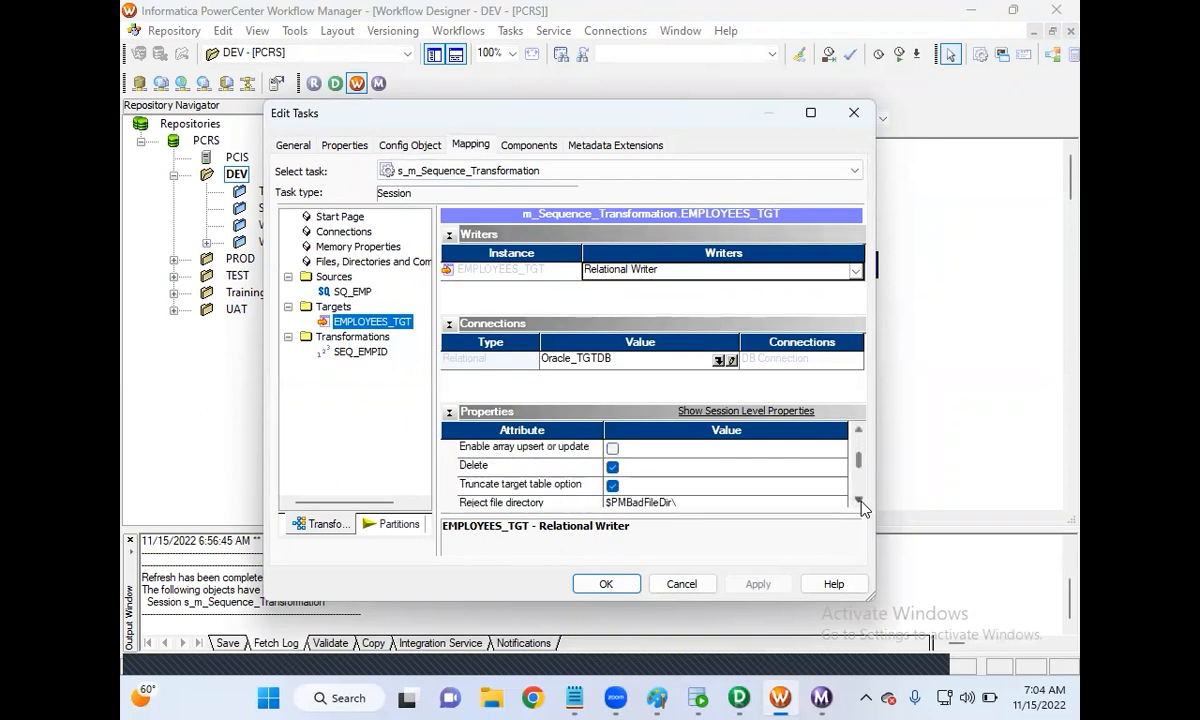
left_click(606, 583)
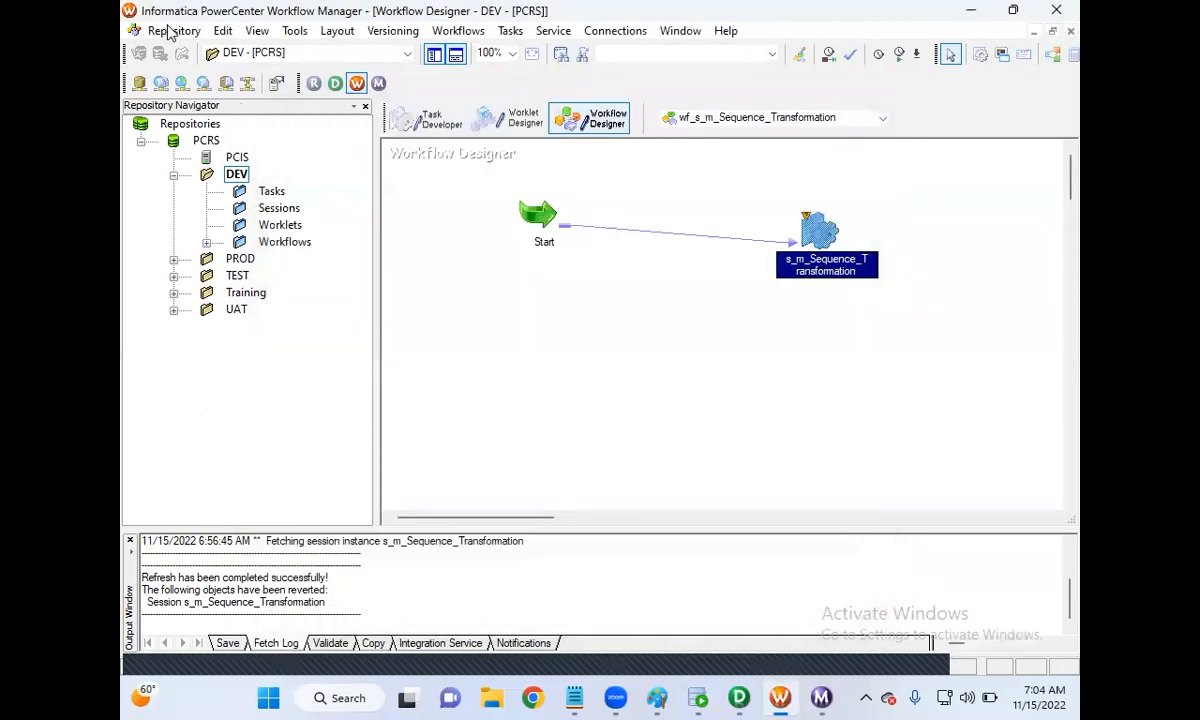
Step: Save the workflow to the repository, then switch to SQL Developer
left_click(170, 32)
left_click(205, 238)
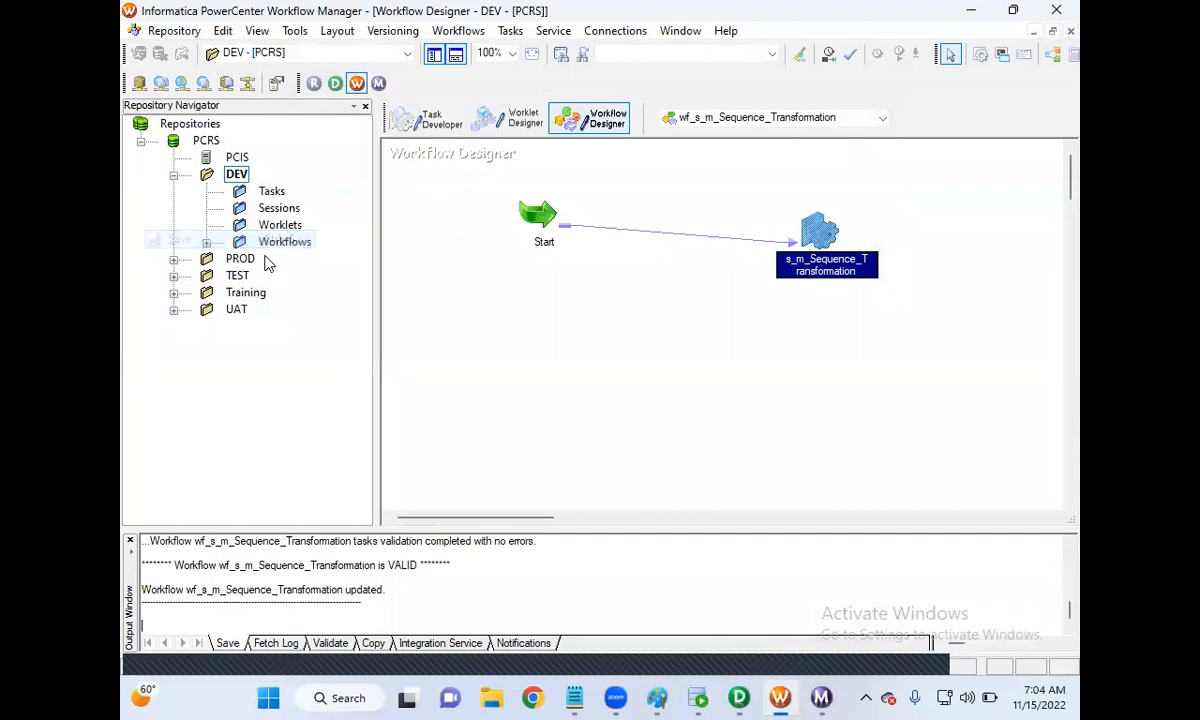
right_click(557, 319)
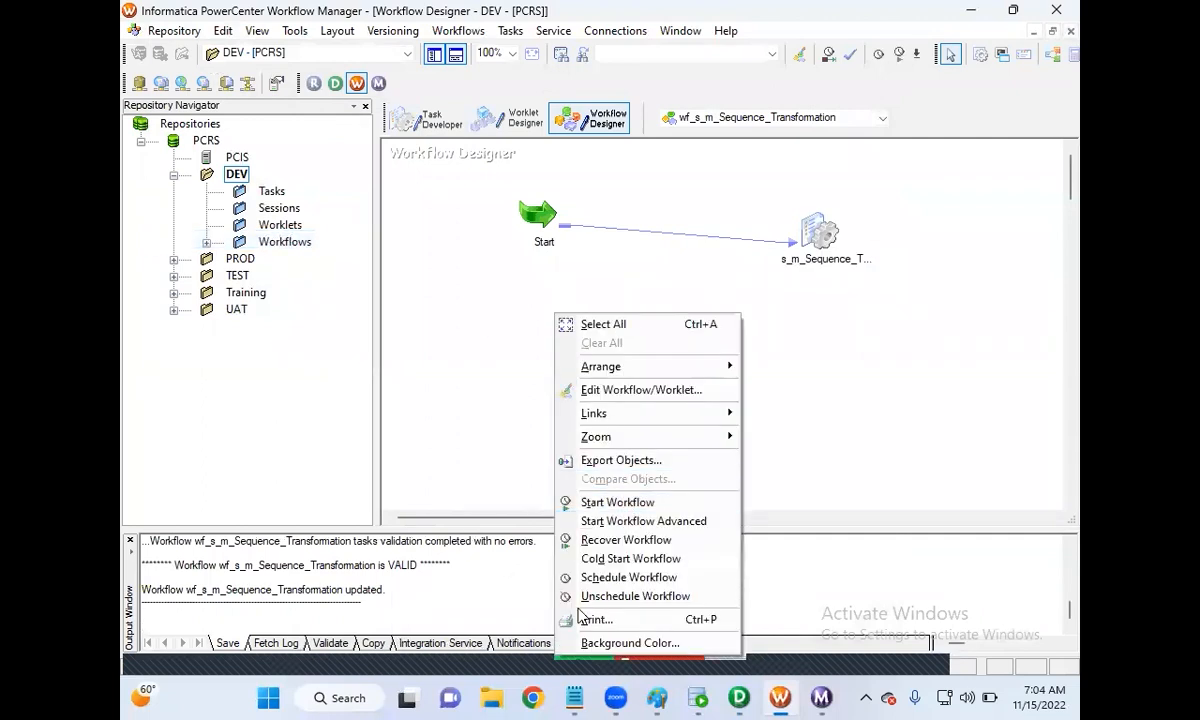
key("alt+Tab")
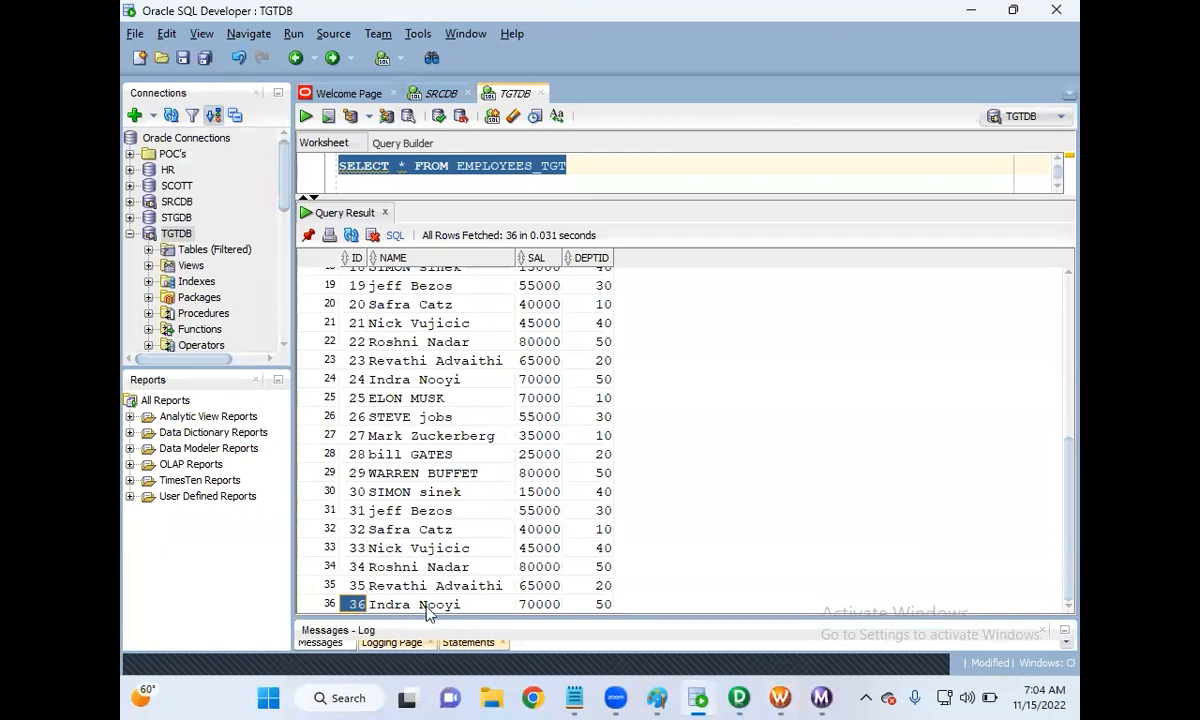
Step: Start the workflow and rerun the EMPLOYEES_TGT query, showing 12 rows with IDs 1–12
left_click(780, 698)
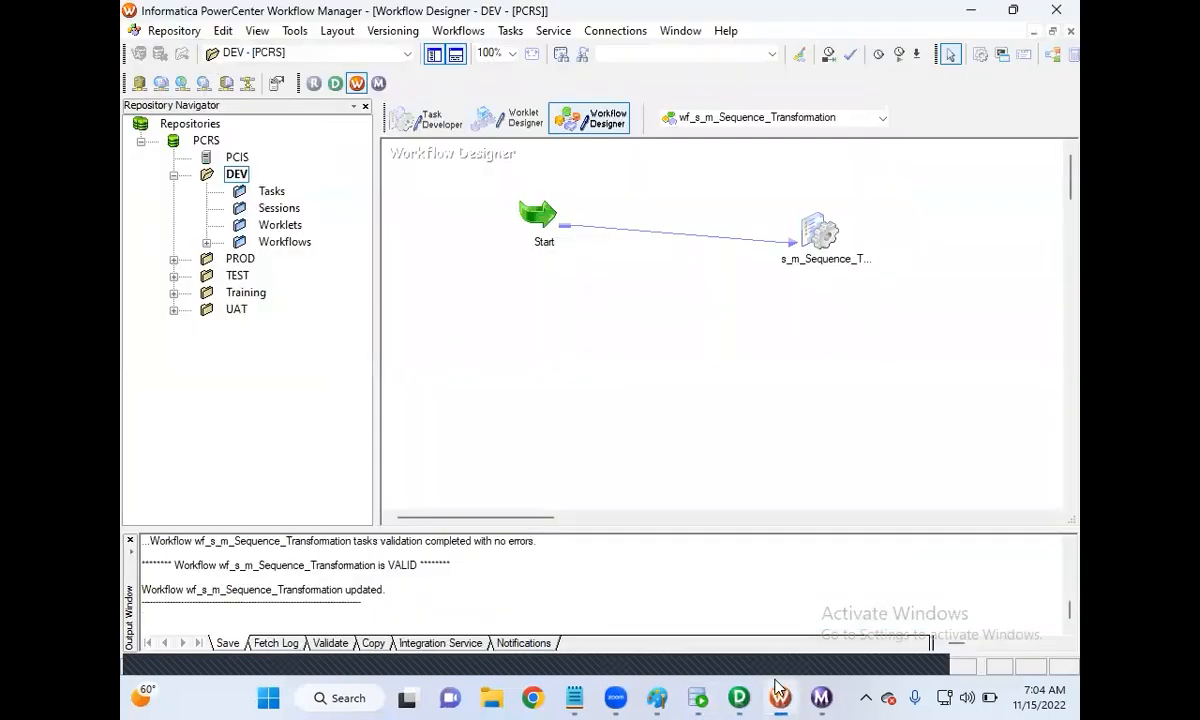
right_click(741, 285)
left_click(785, 467)
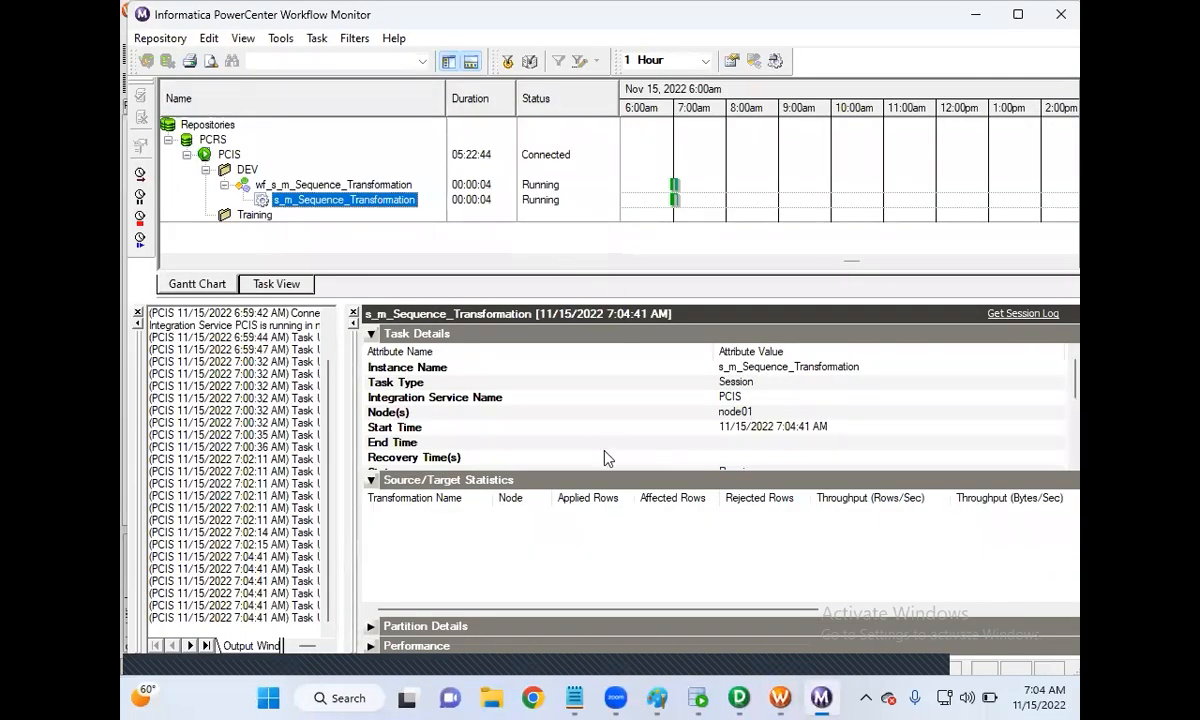
left_click(698, 695)
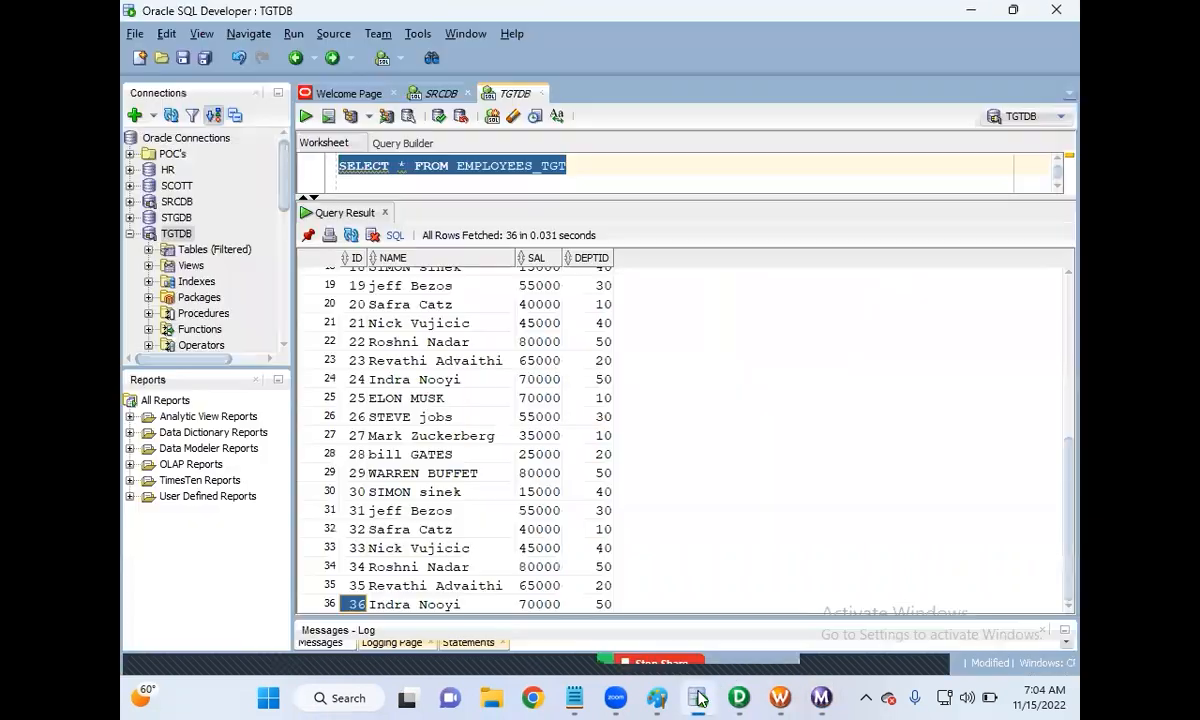
left_click(306, 117)
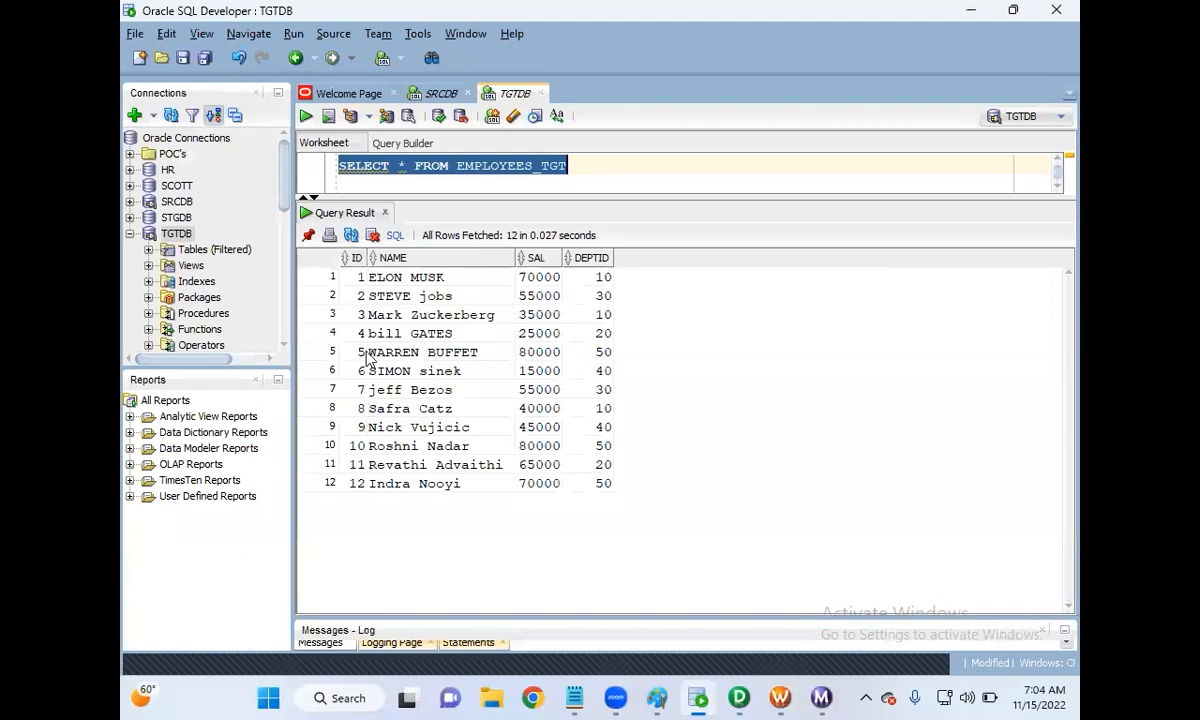
Step: Start the workflow a second time, then check the last ID, 12, in SQL Developer
left_click(780, 698)
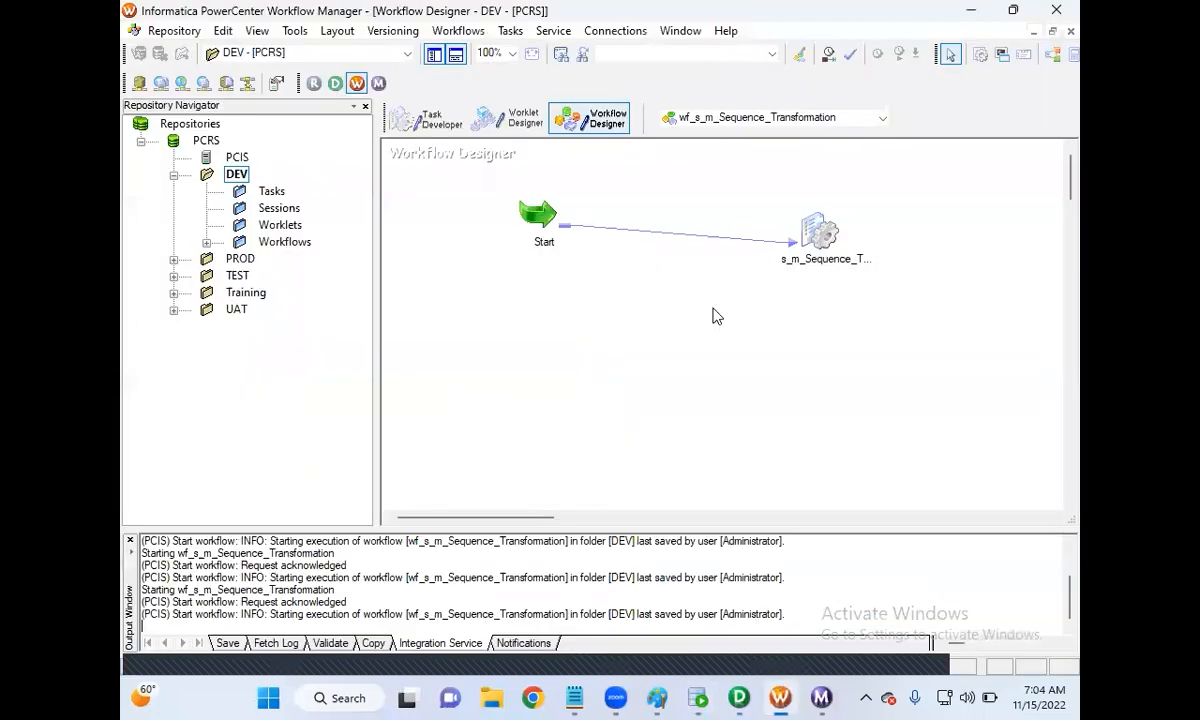
right_click(715, 315)
left_click(582, 305)
right_click(735, 318)
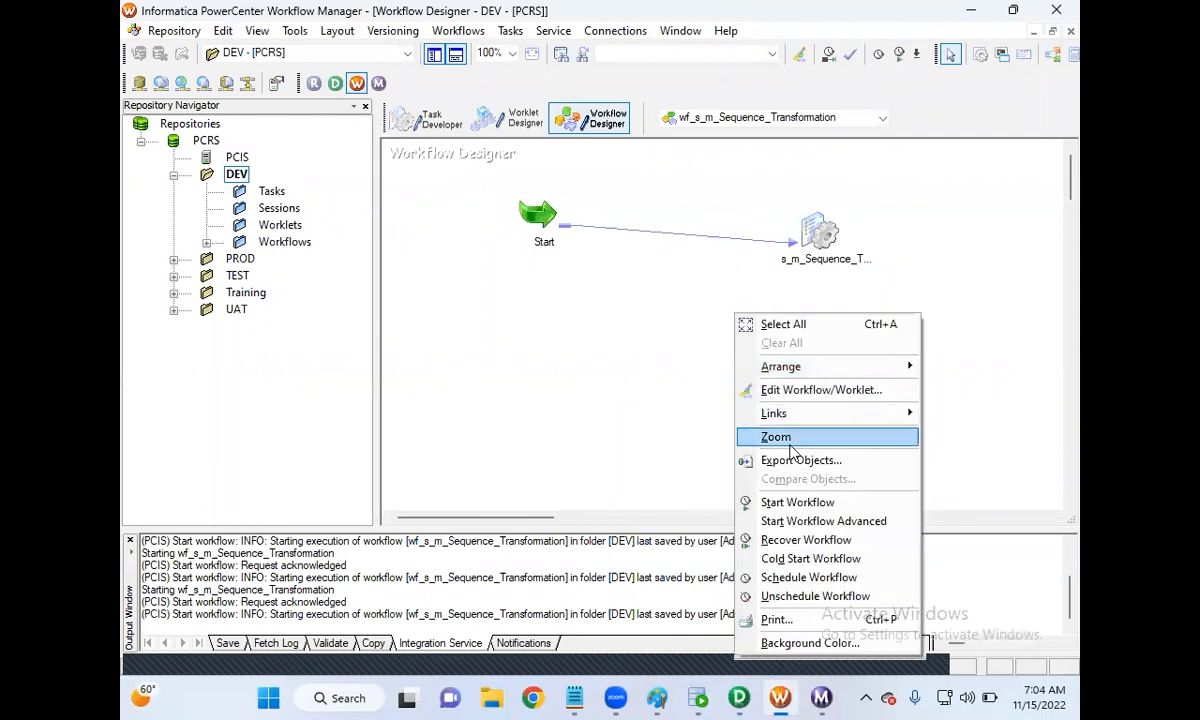
left_click(791, 503)
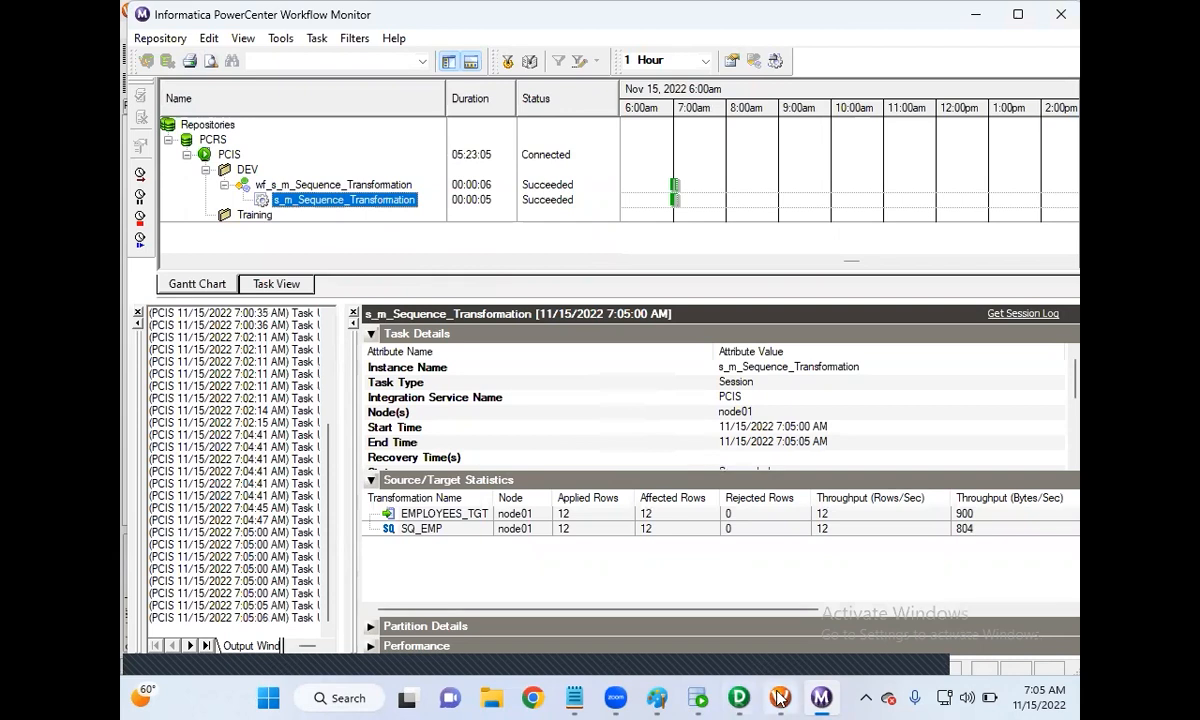
mouse_move(780, 697)
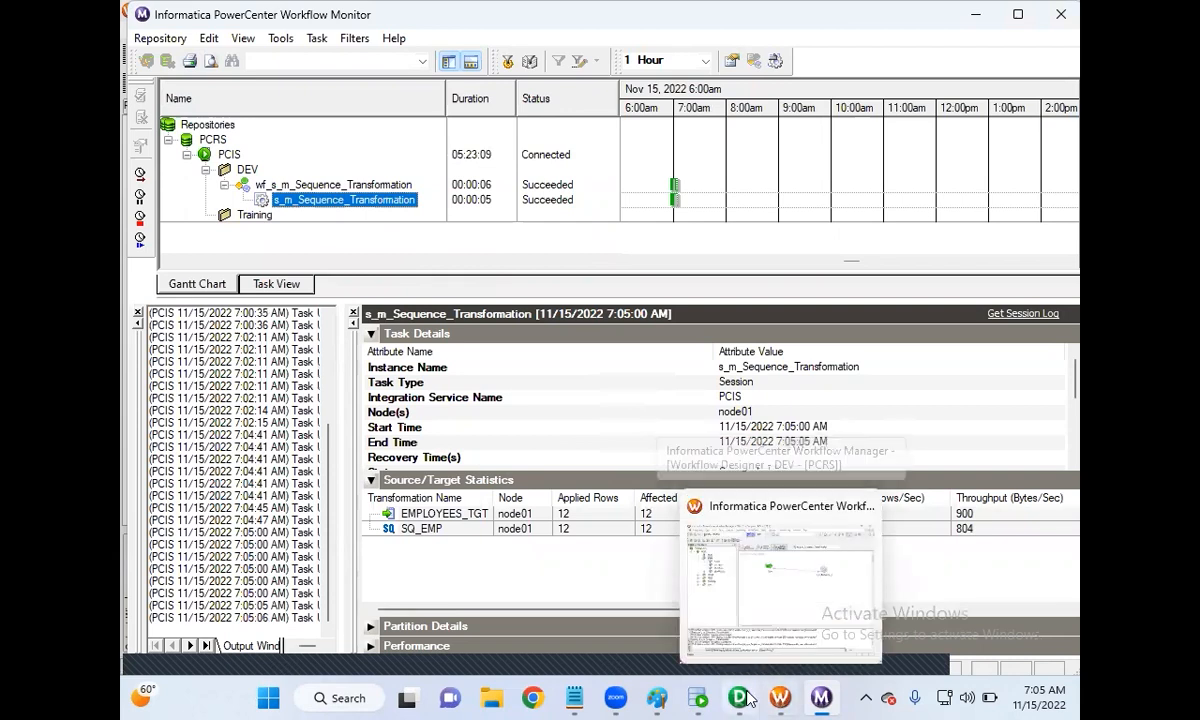
left_click(703, 697)
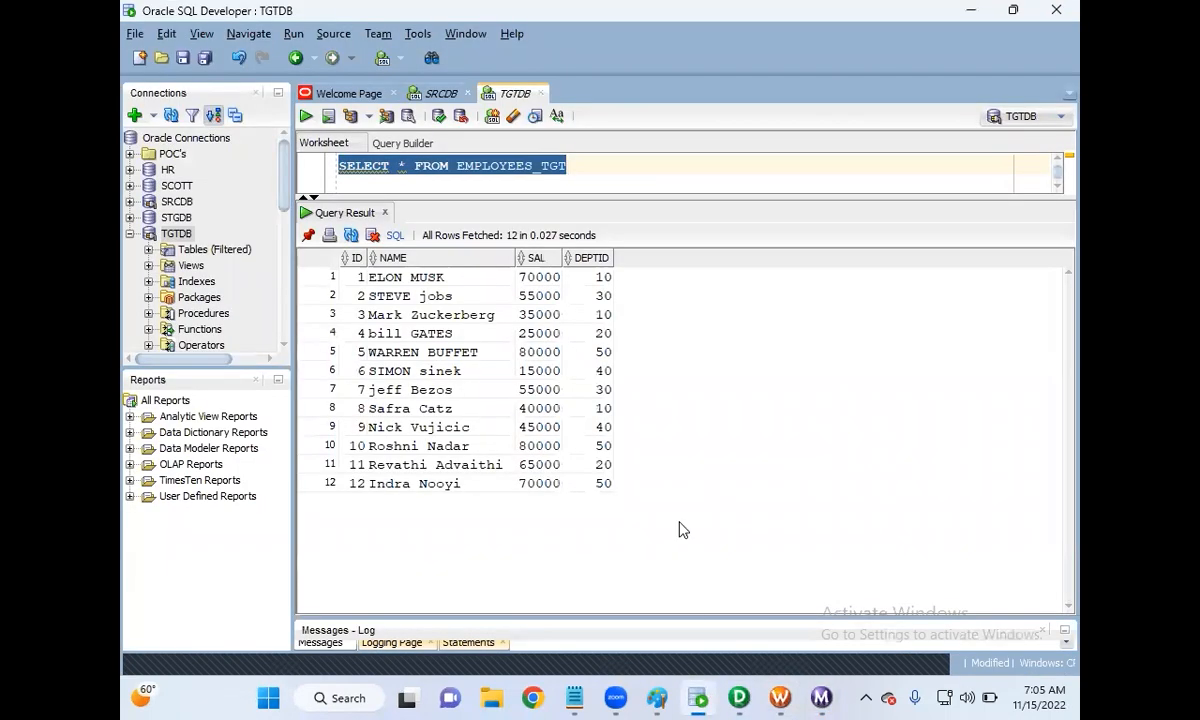
left_click(358, 484)
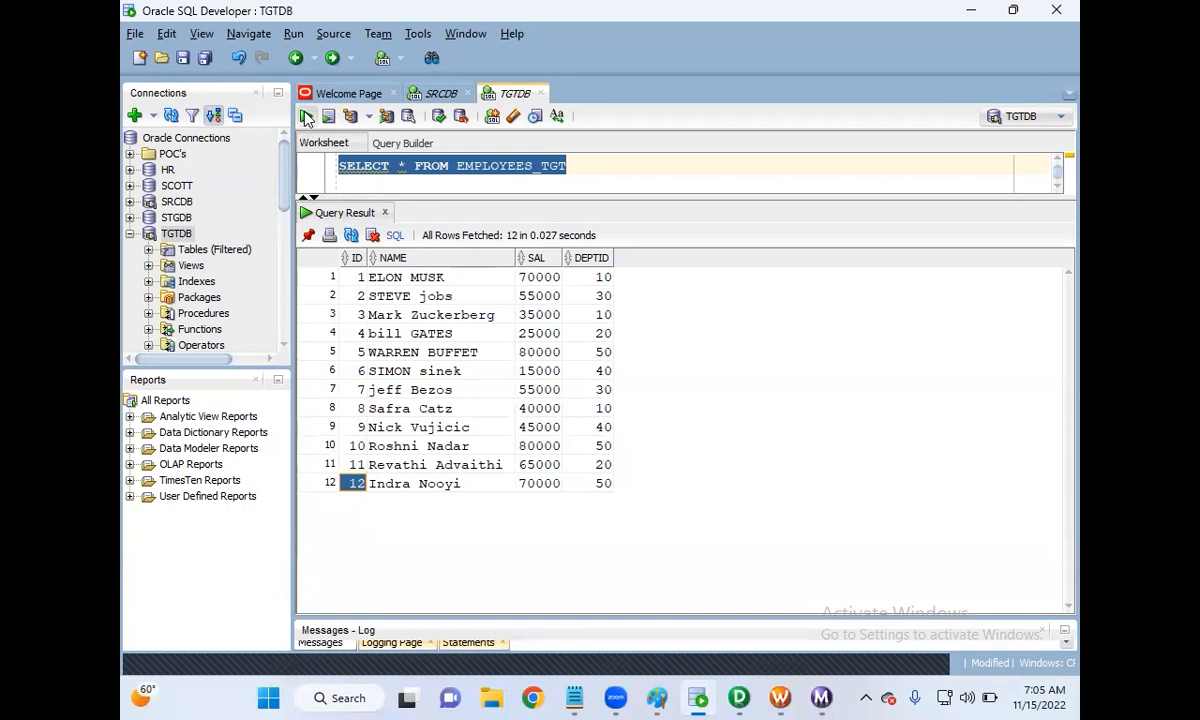
Step: Rerun SELECT * FROM EMPLOYEES_TGT with Ctrl+Enter and highlight the new IDs 13–24 and names
key("ctrl+Return")
left_click(357, 277)
left_click_drag(357, 296, 360, 483)
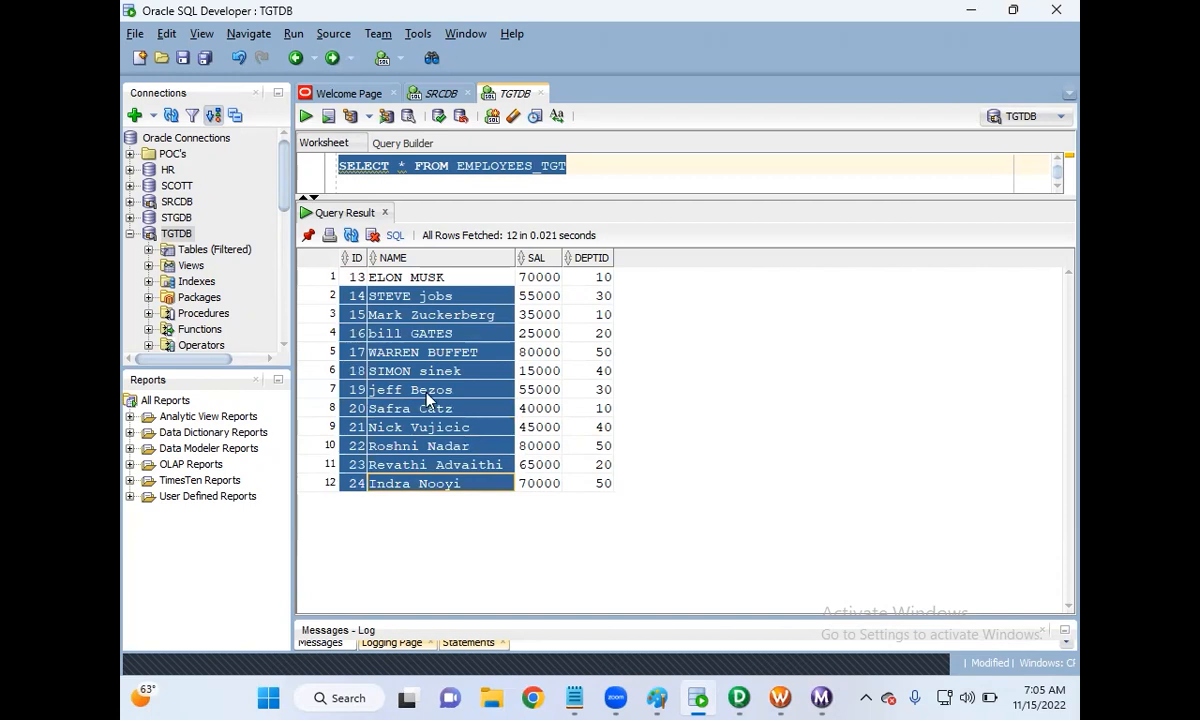
Step: Refresh the DEV folder in Designer by disconnecting and reopening it
left_click(740, 698)
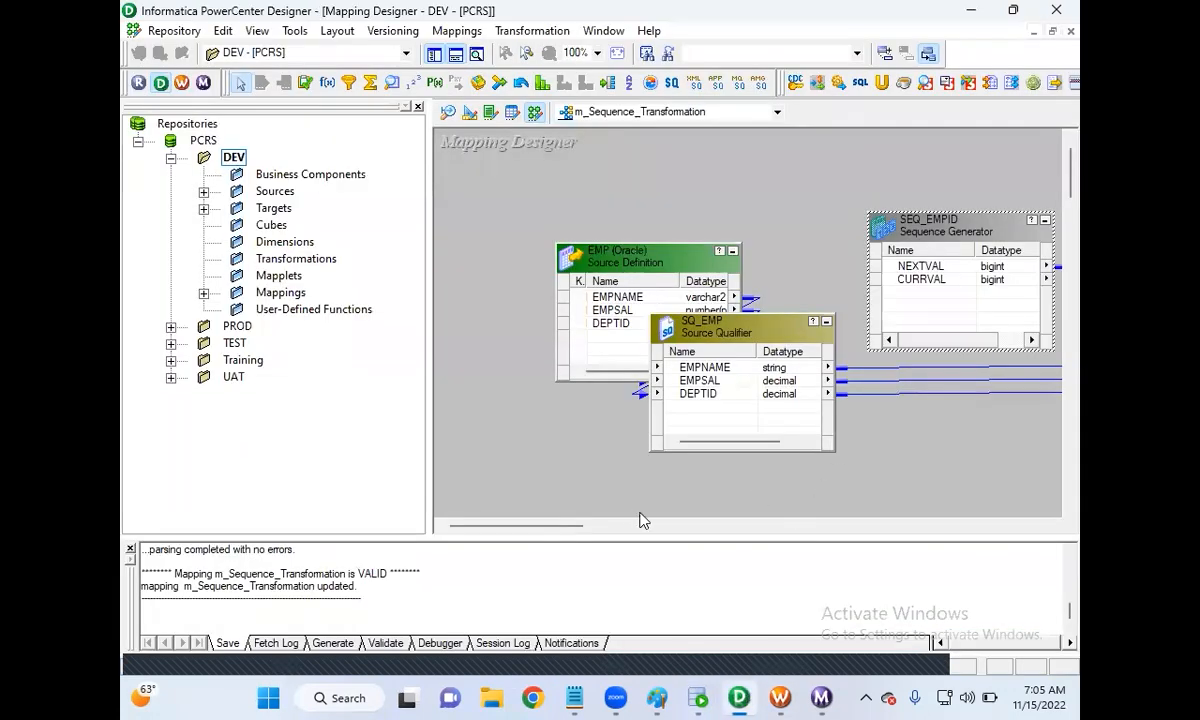
left_click_drag(569, 535, 618, 533)
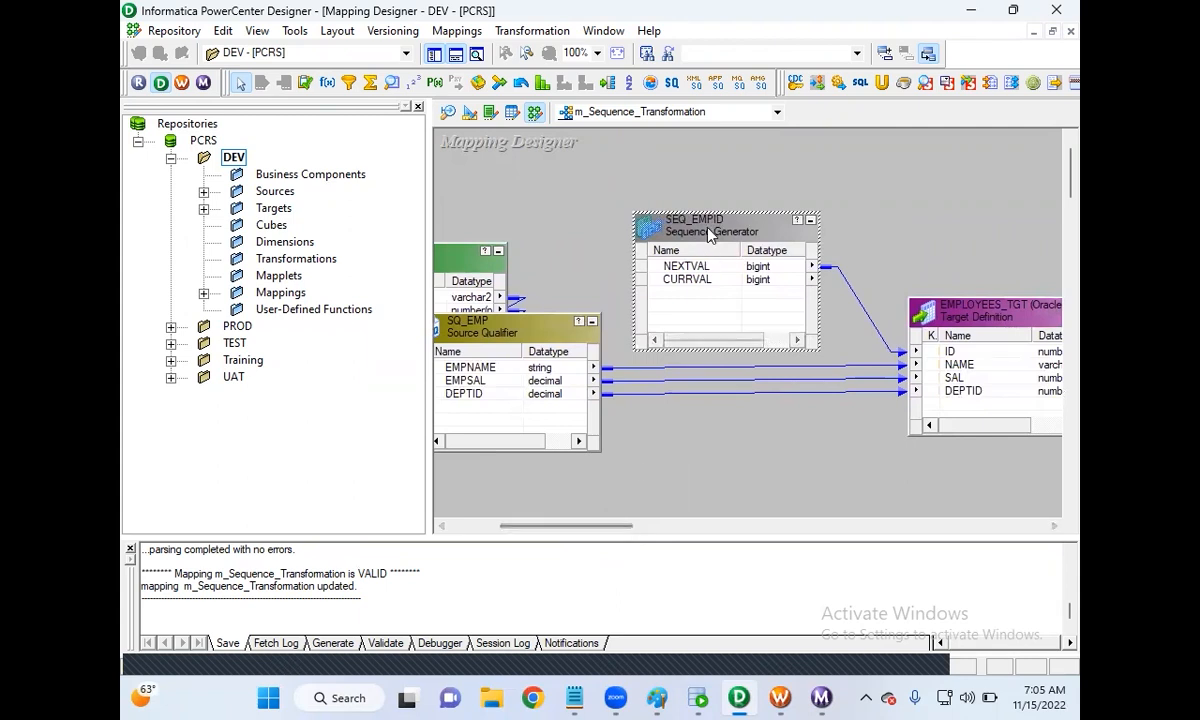
double_click(680, 224)
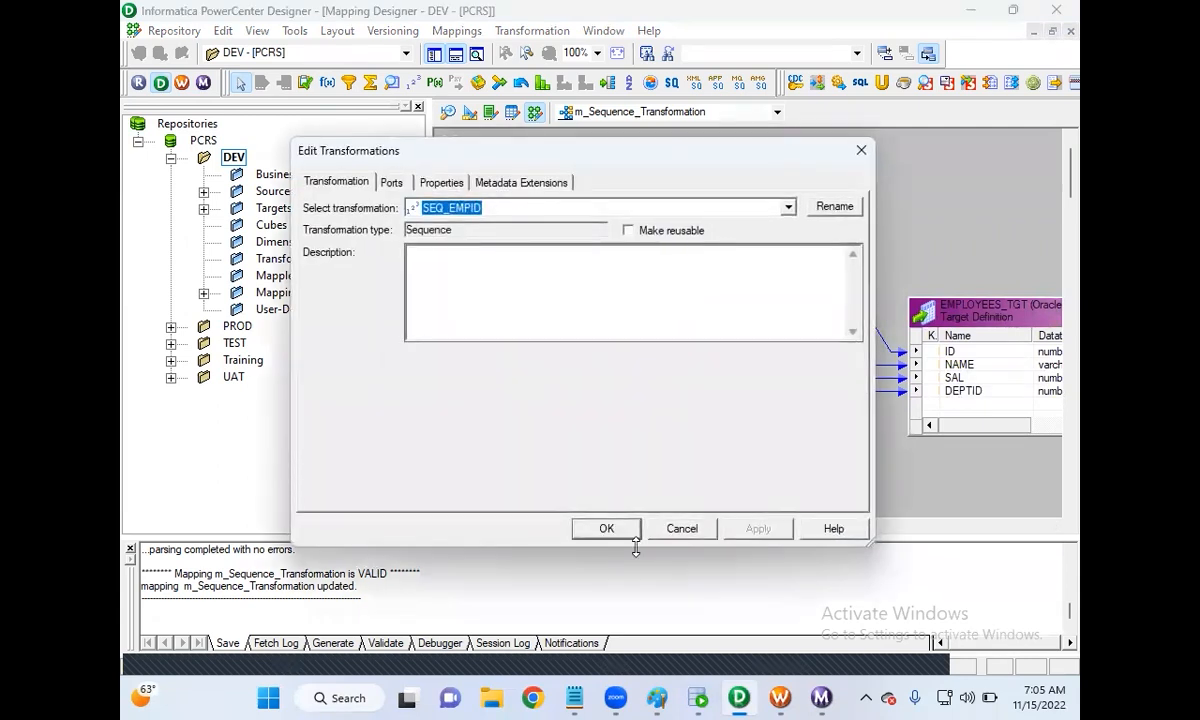
left_click(684, 528)
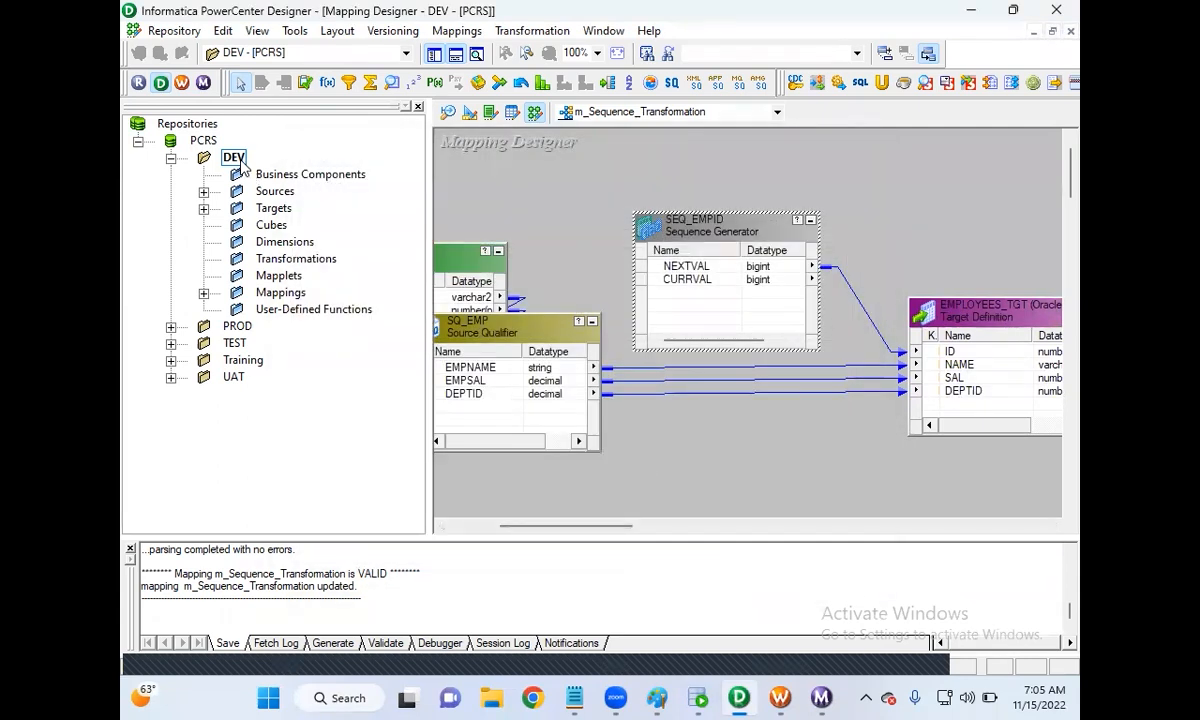
right_click(240, 167)
left_click(295, 241)
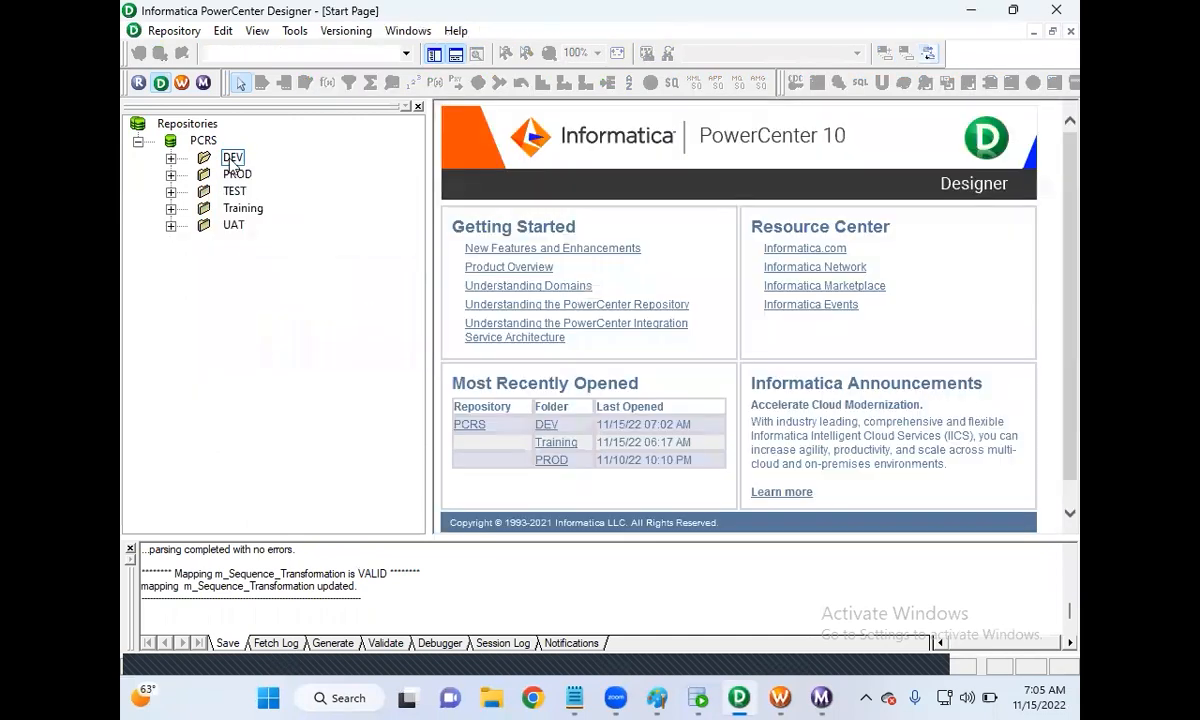
double_click(232, 160)
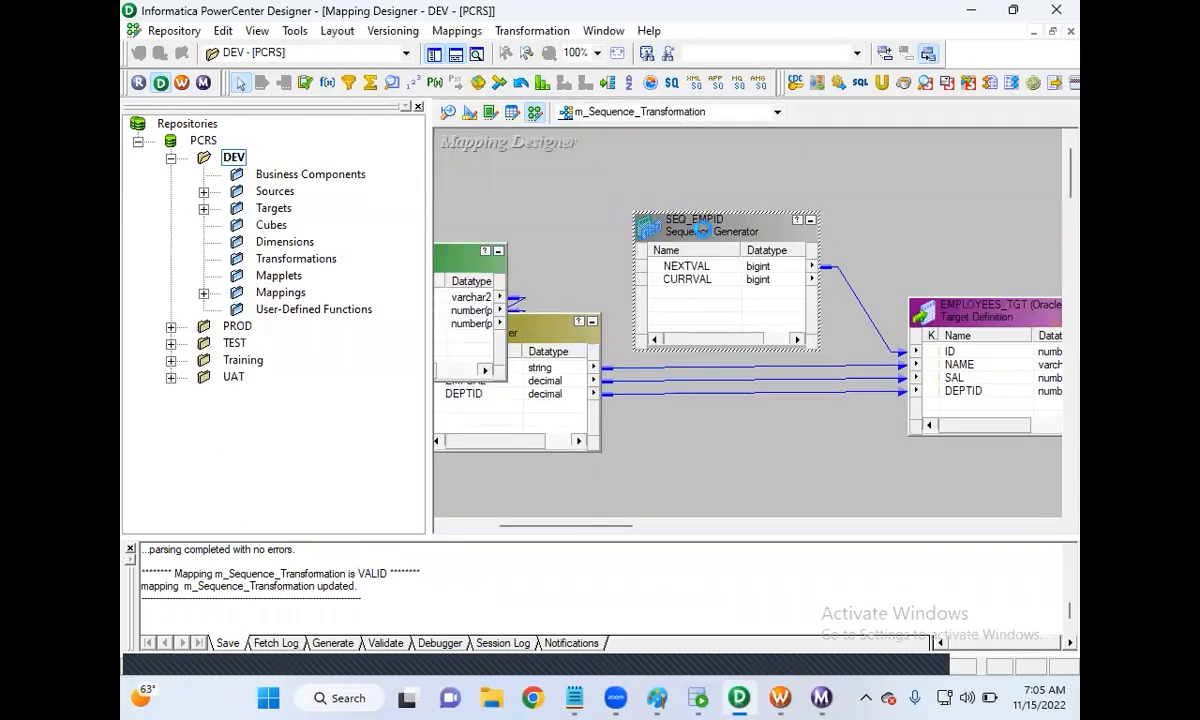
Step: Set SEQ_EMPID's Current Value to 1, enable Reset, and save the mapping
double_click(703, 230)
left_click(443, 178)
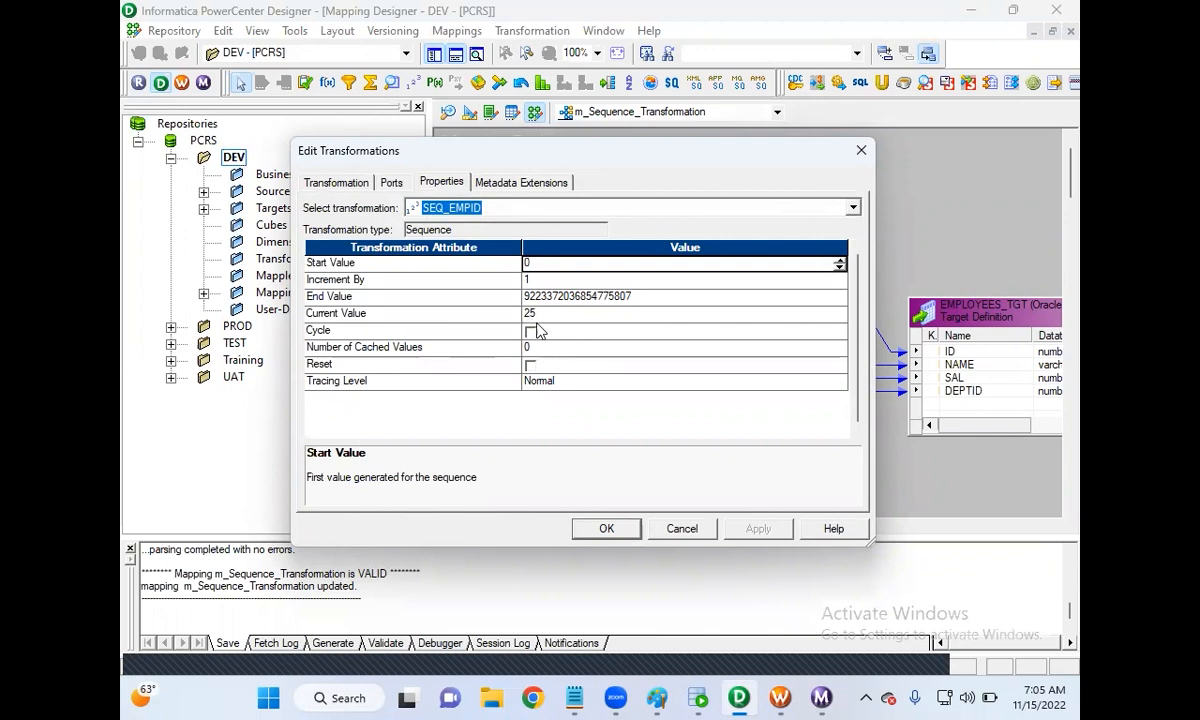
left_click(505, 314)
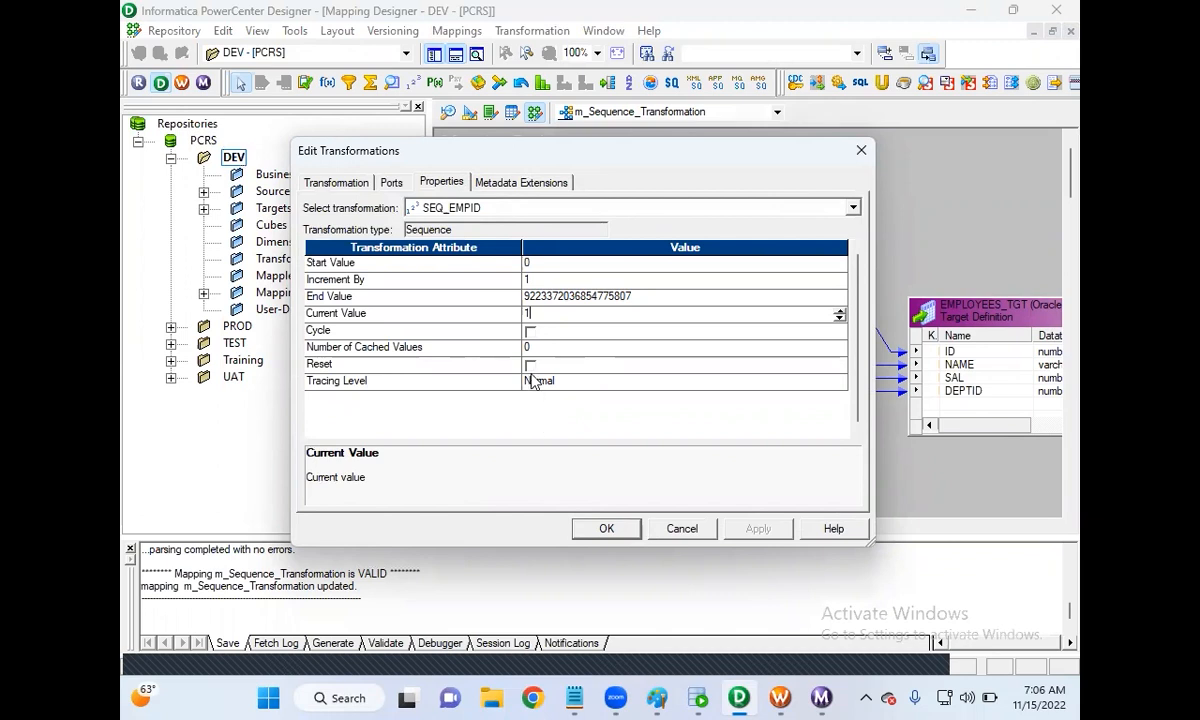
left_click(531, 369)
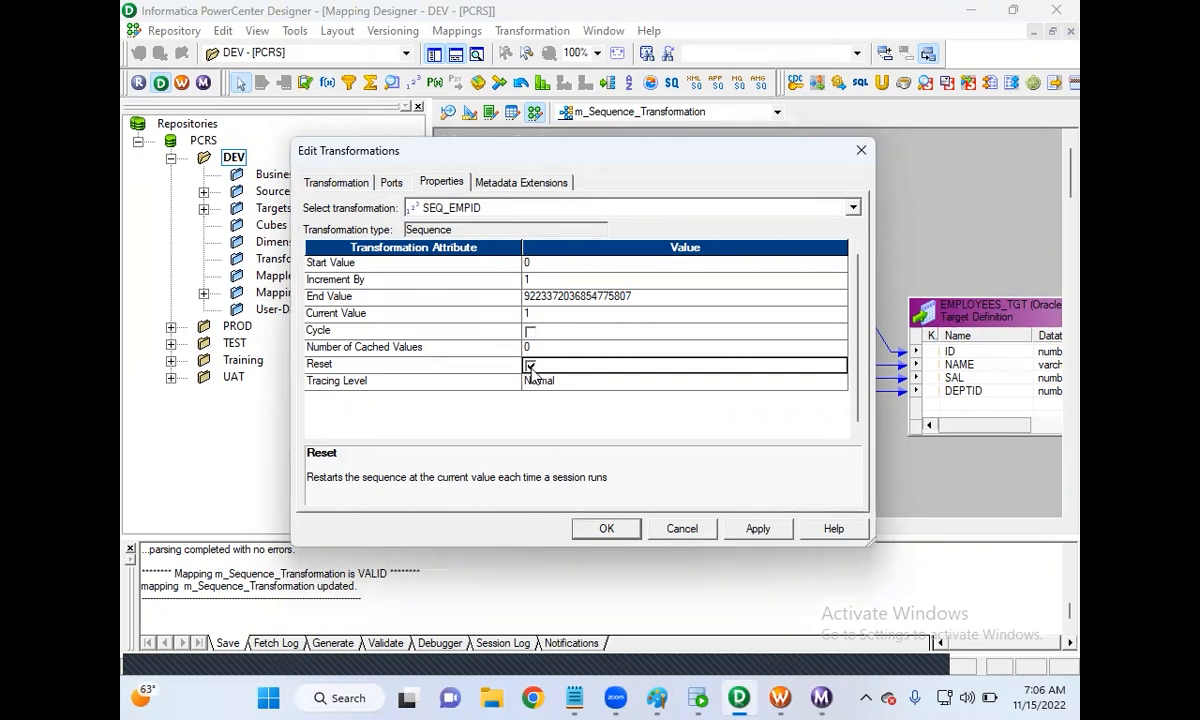
left_click(758, 532)
left_click(604, 526)
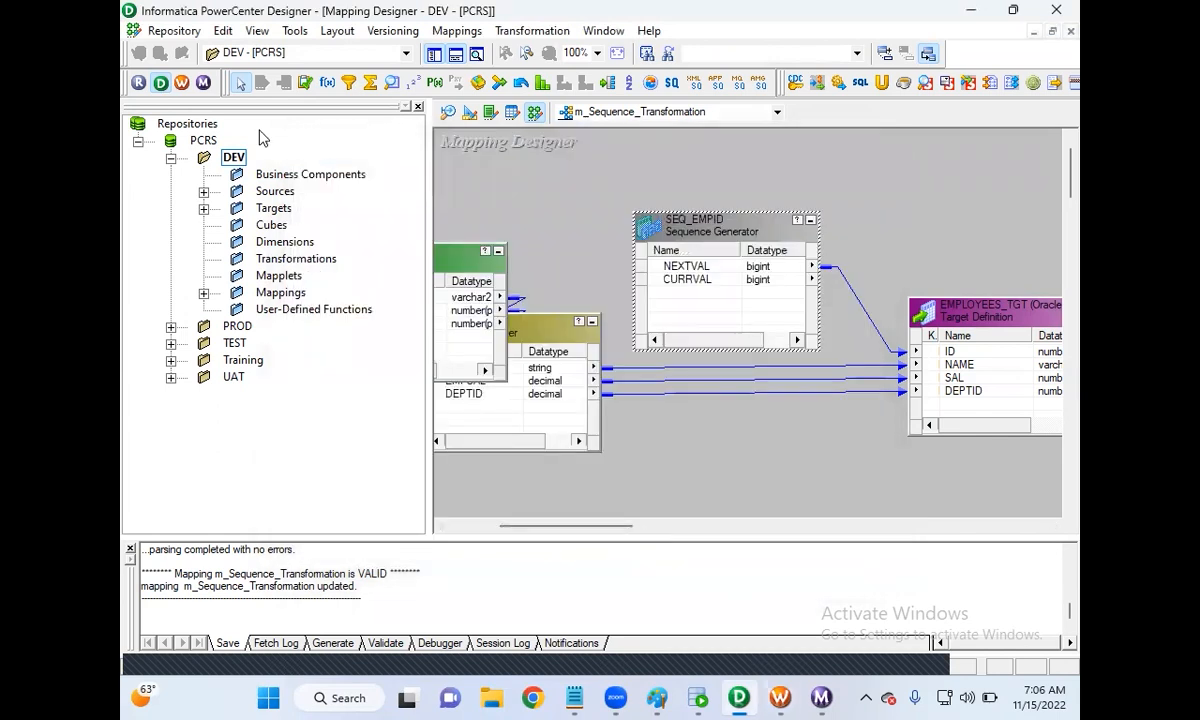
left_click(178, 31)
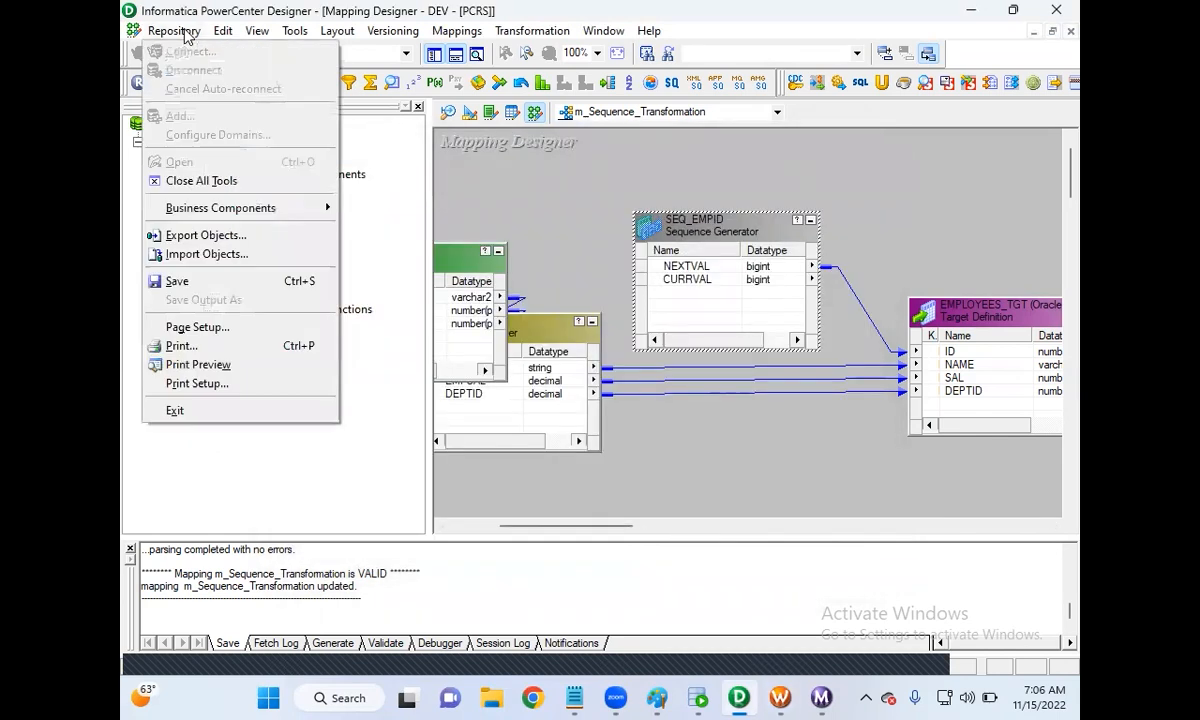
left_click(208, 285)
Step: Refresh s_m_Sequence_Transformation from the updated mapping and save the workflow
left_click(780, 698)
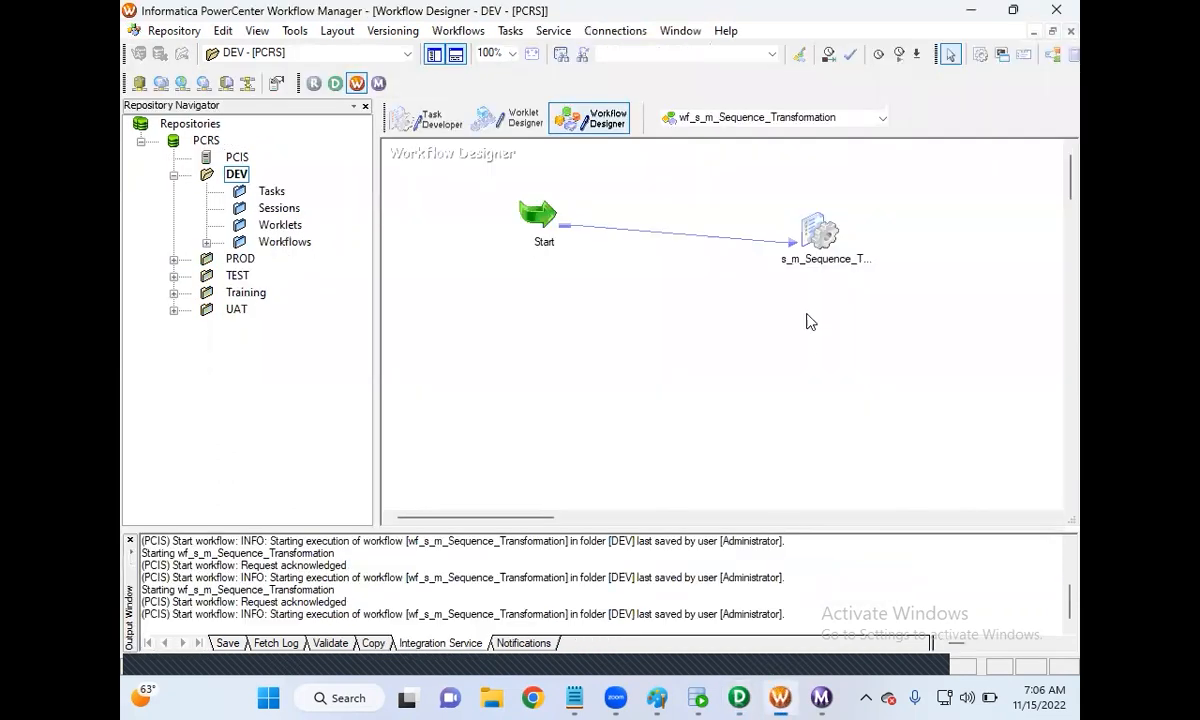
right_click(818, 248)
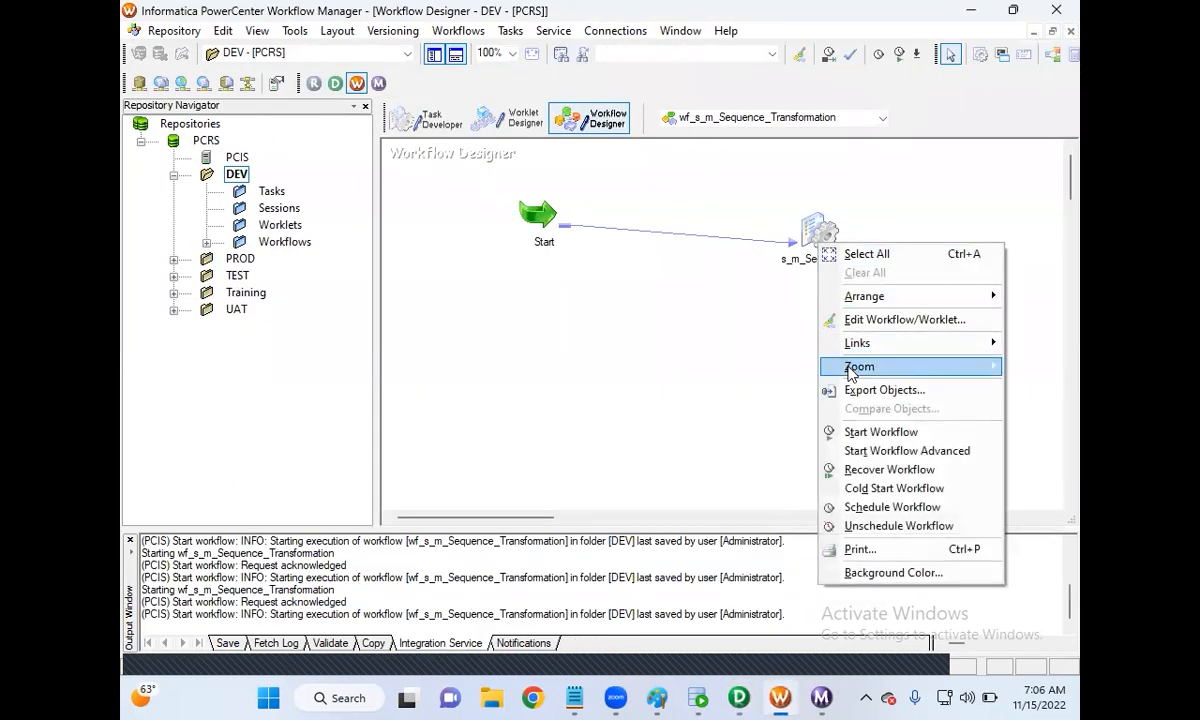
left_click(816, 232)
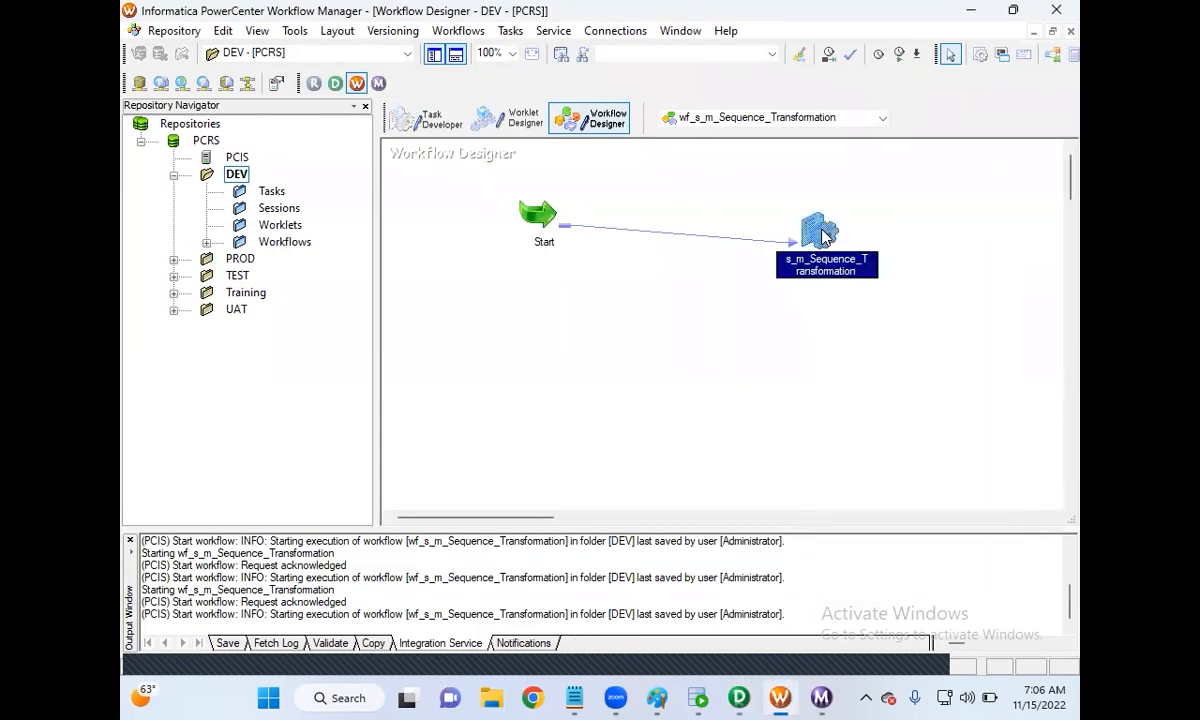
right_click(818, 232)
left_click(876, 410)
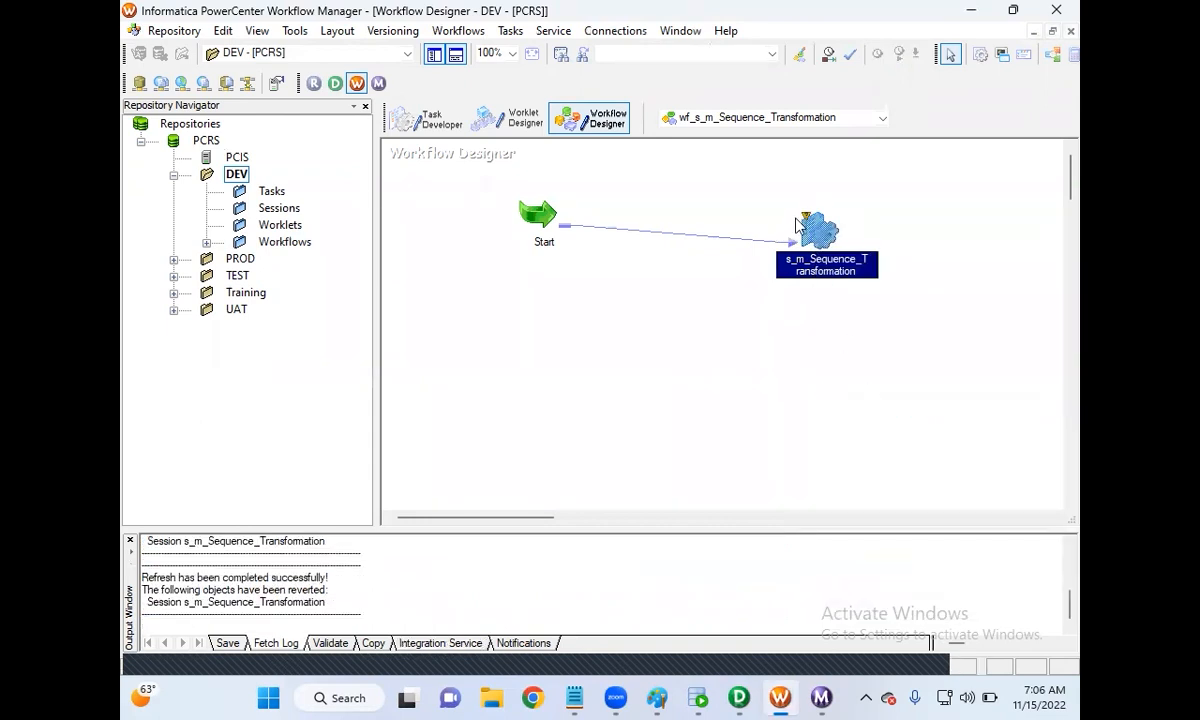
left_click(174, 30)
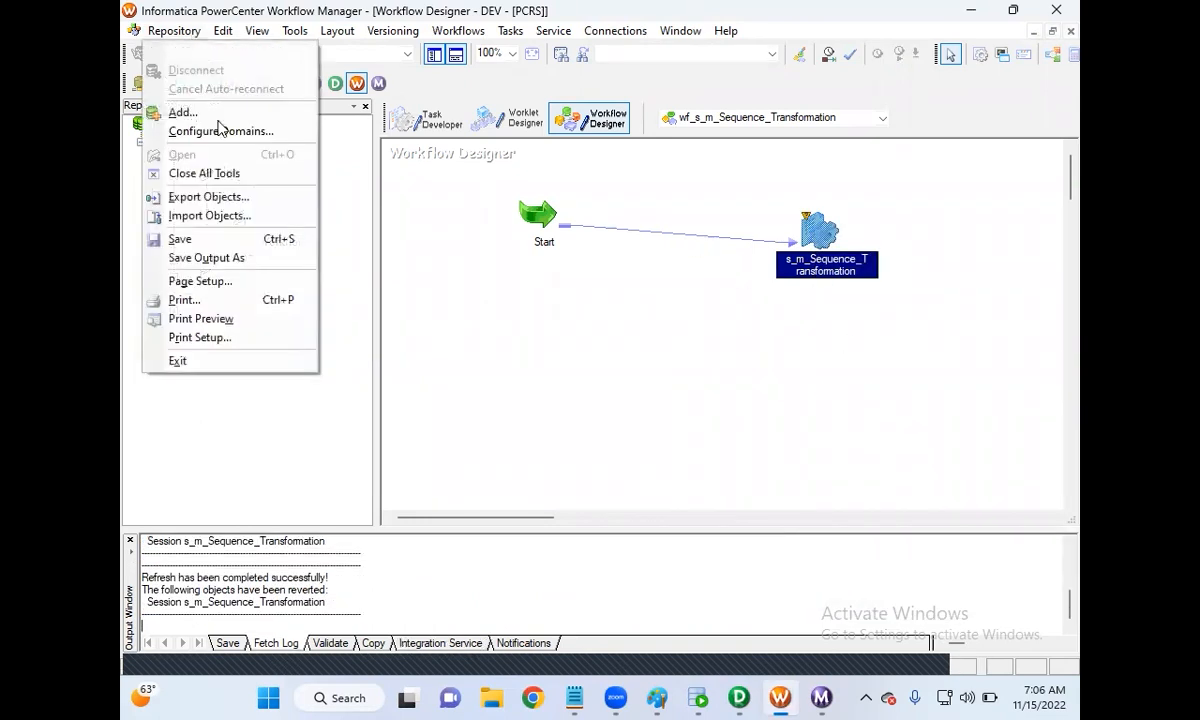
left_click(238, 241)
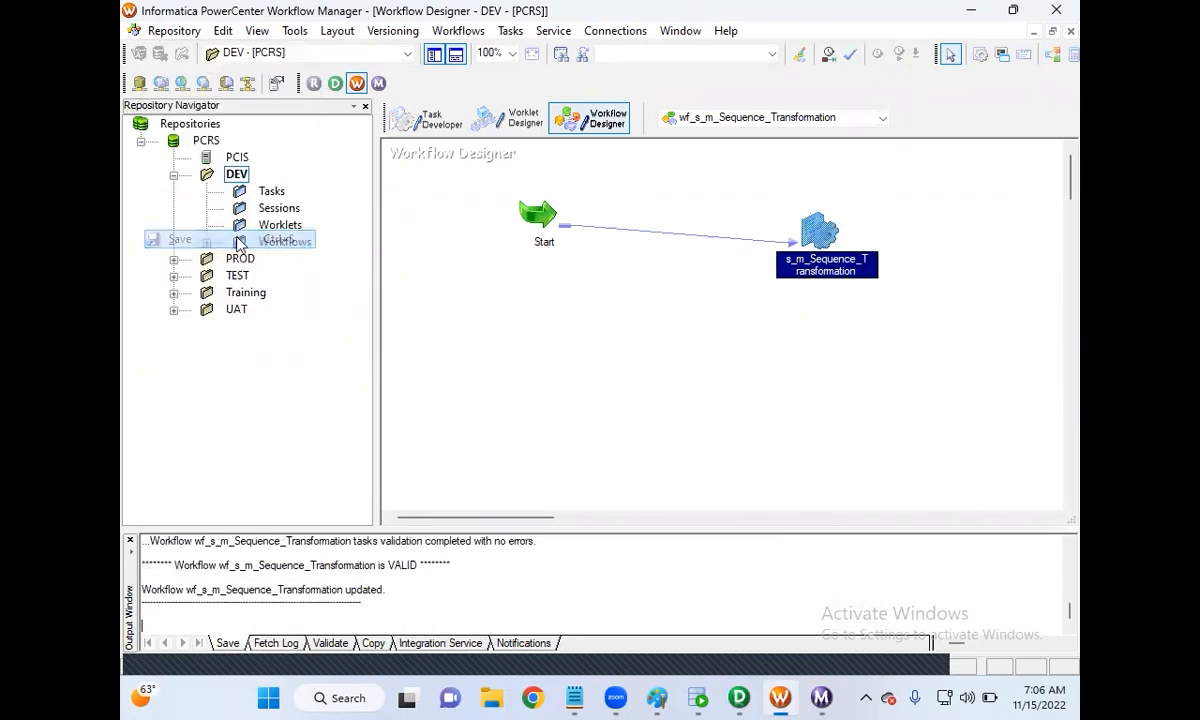
Step: Start the workflow and rerun the EMPLOYEES_TGT query, now showing IDs 1–12
right_click(577, 333)
left_click(640, 522)
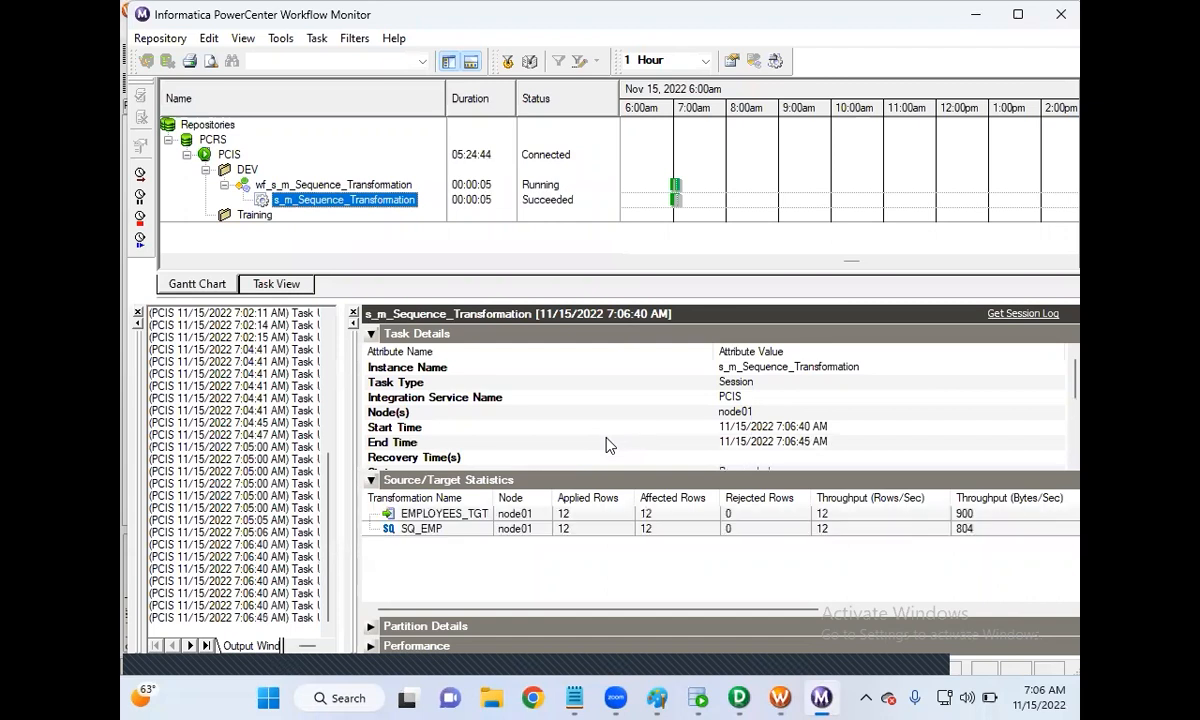
left_click(698, 698)
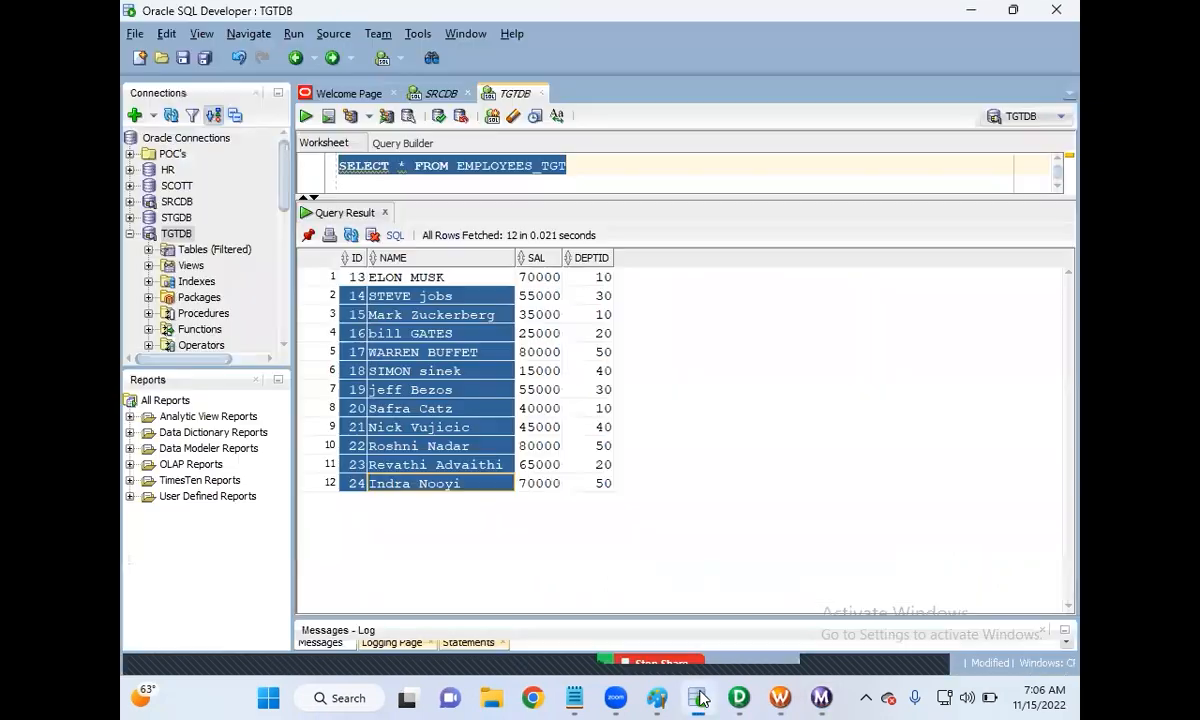
left_click_drag(605, 167, 295, 175)
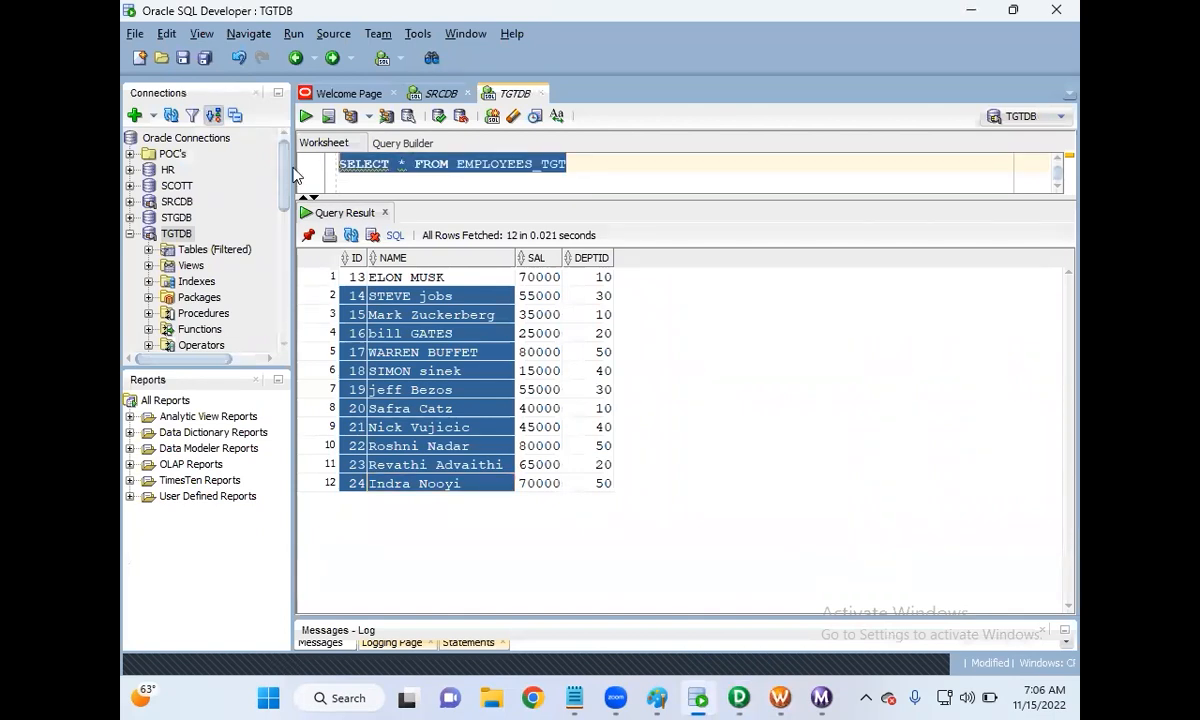
left_click(306, 117)
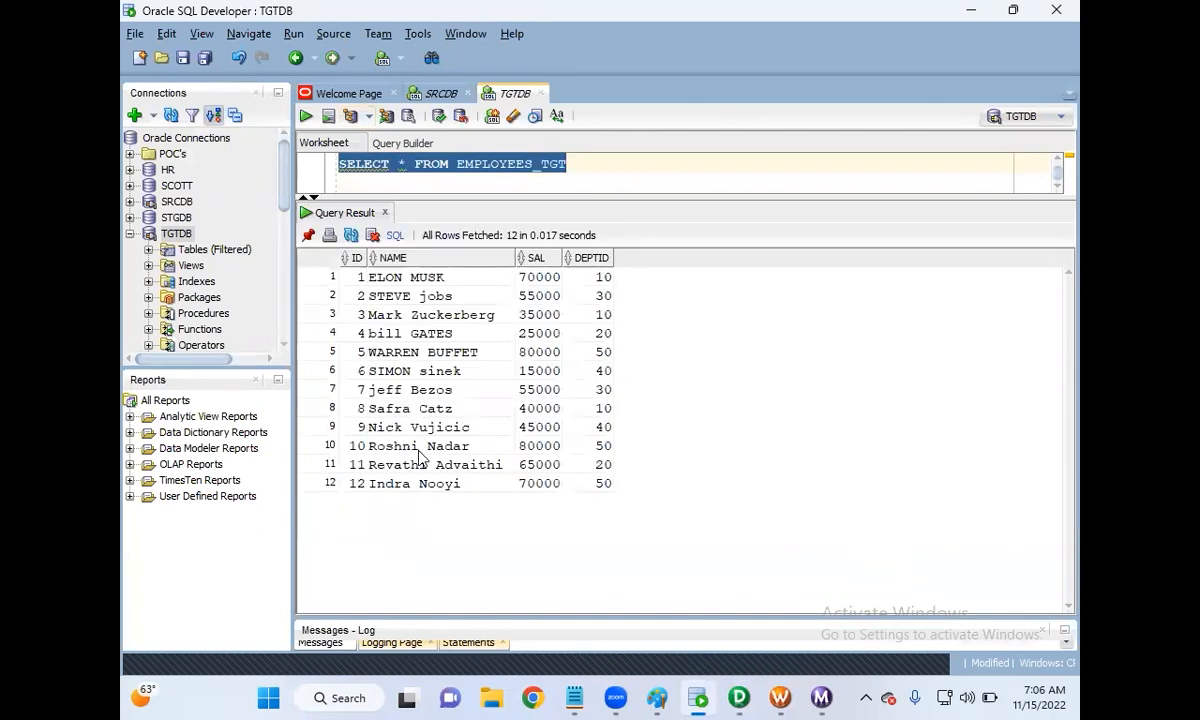
left_click(780, 698)
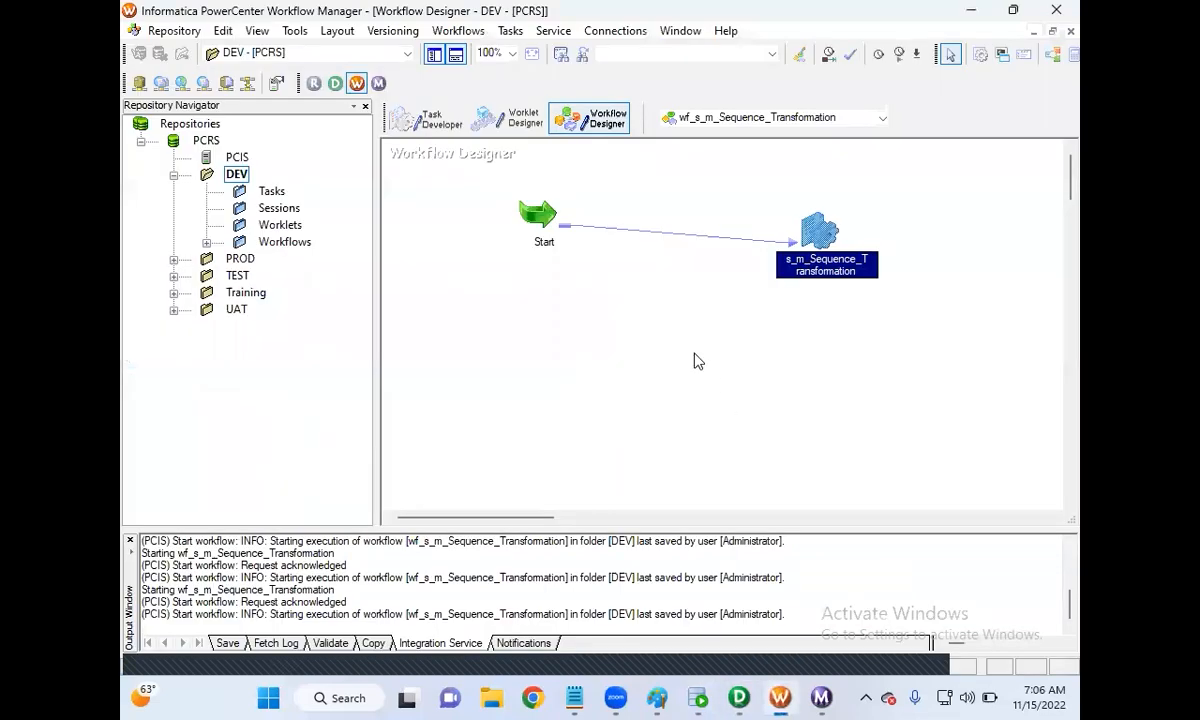
Step: Run the workflow again, watch it in Workflow Monitor, and confirm EMPLOYEES_TGT keeps IDs 1–12
right_click(695, 355)
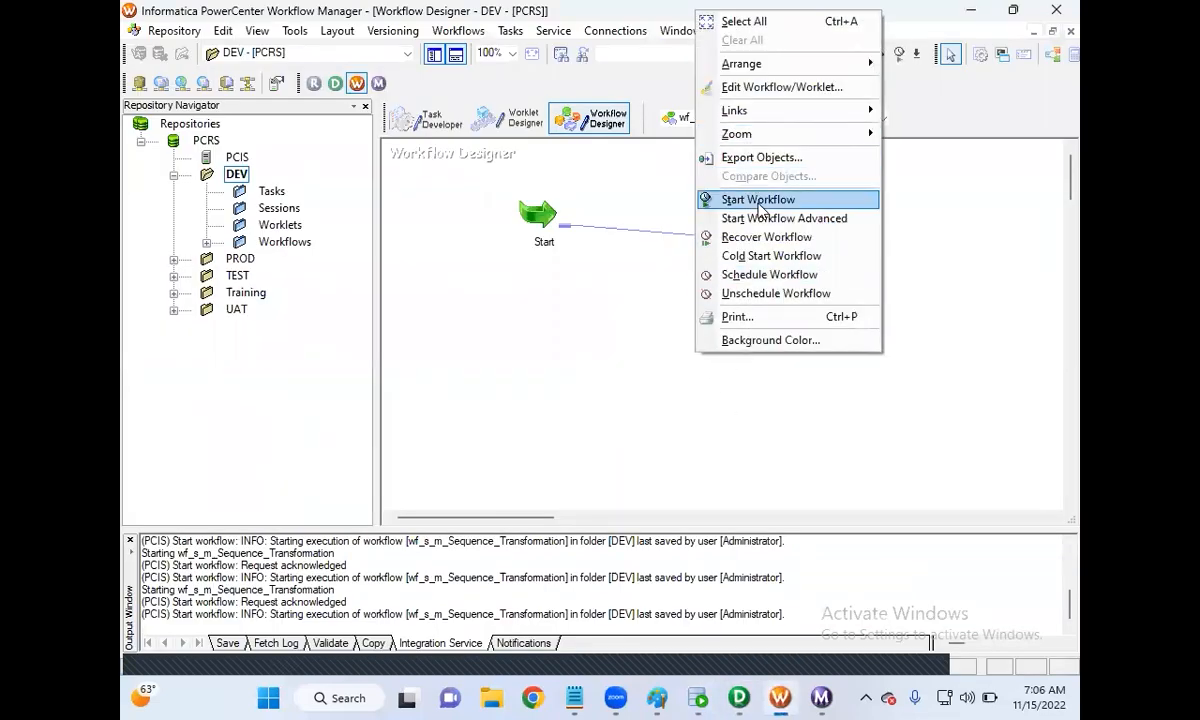
left_click(758, 200)
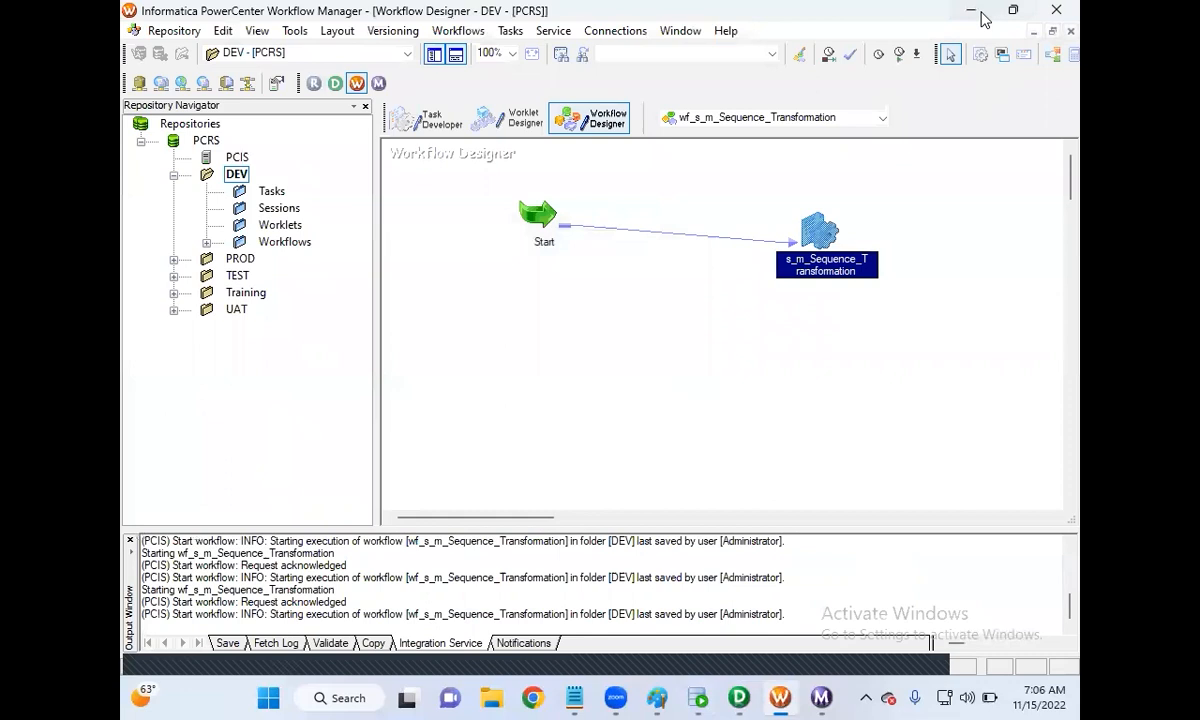
left_click(971, 12)
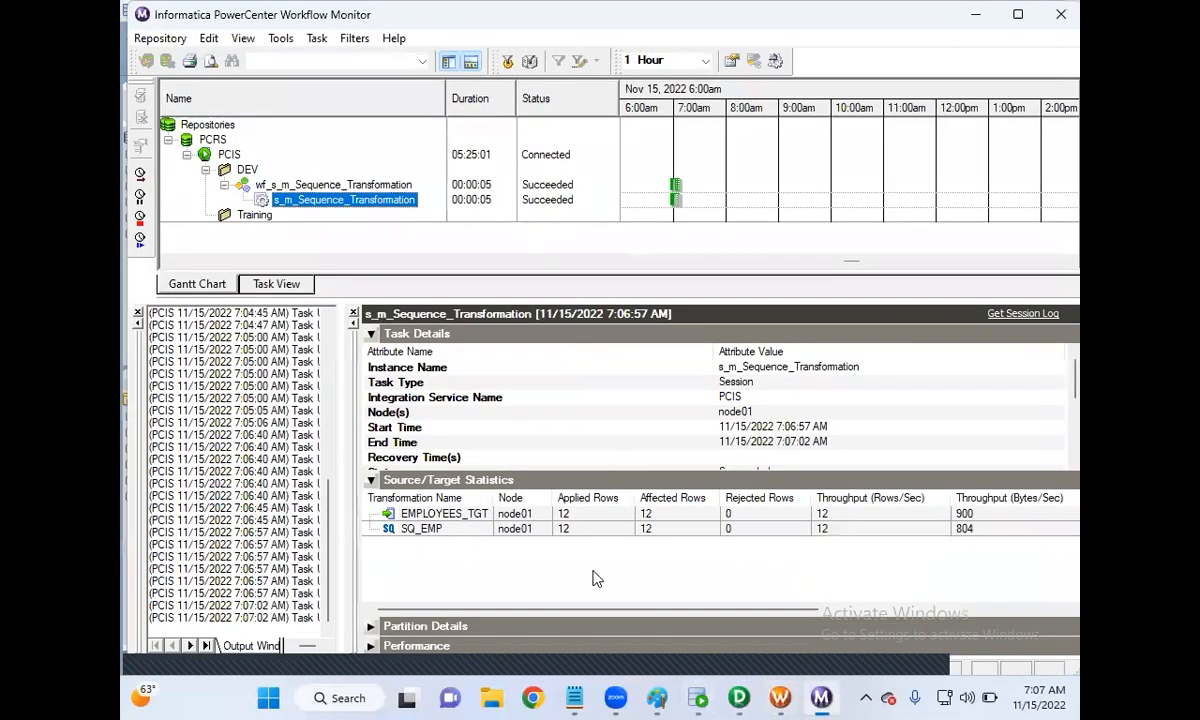
left_click(664, 662)
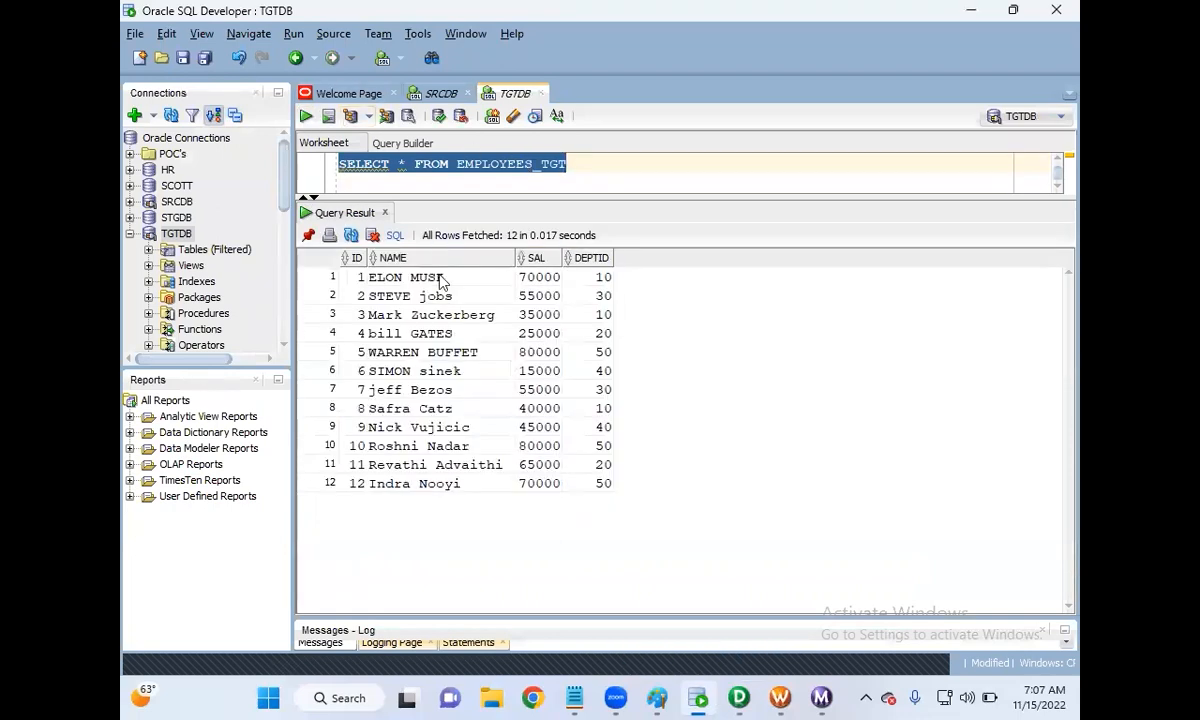
left_click(785, 697)
right_click(779, 352)
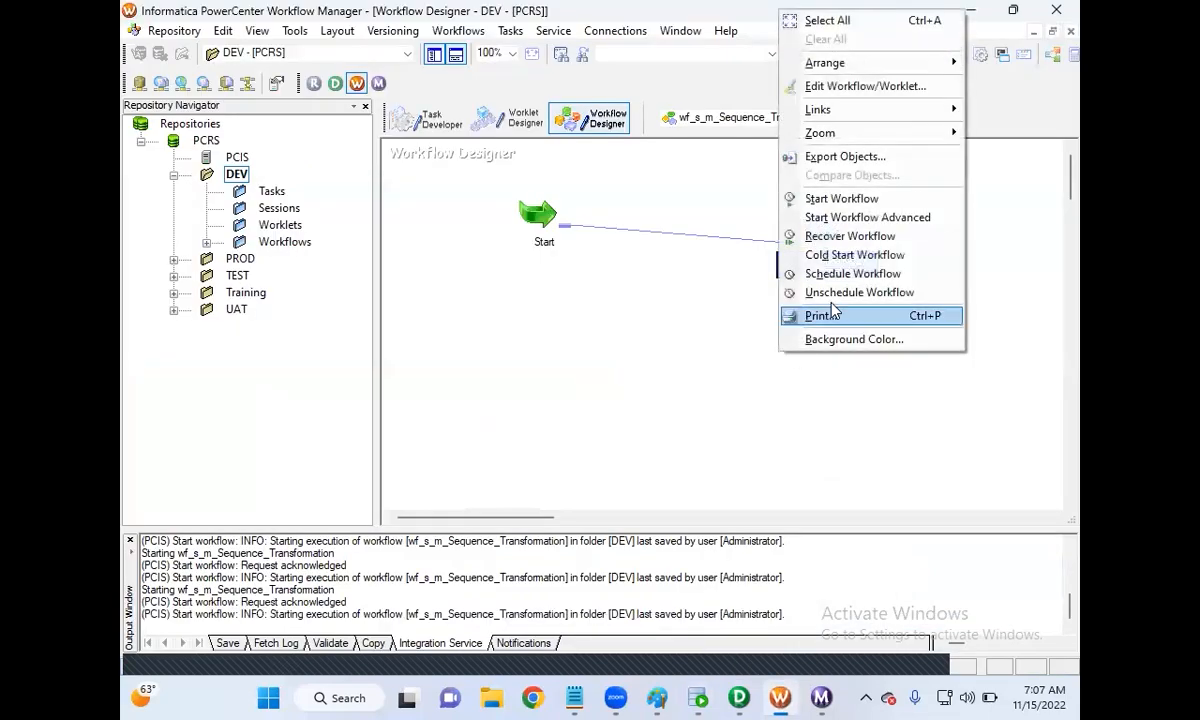
left_click(836, 198)
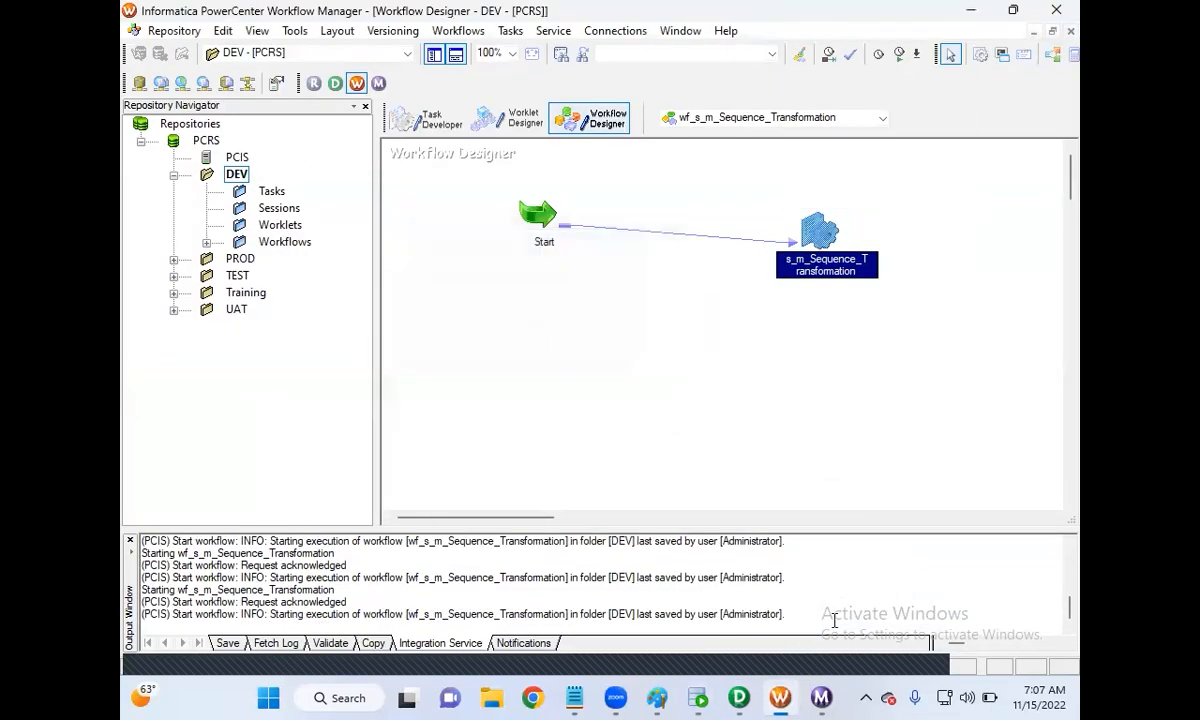
left_click(822, 697)
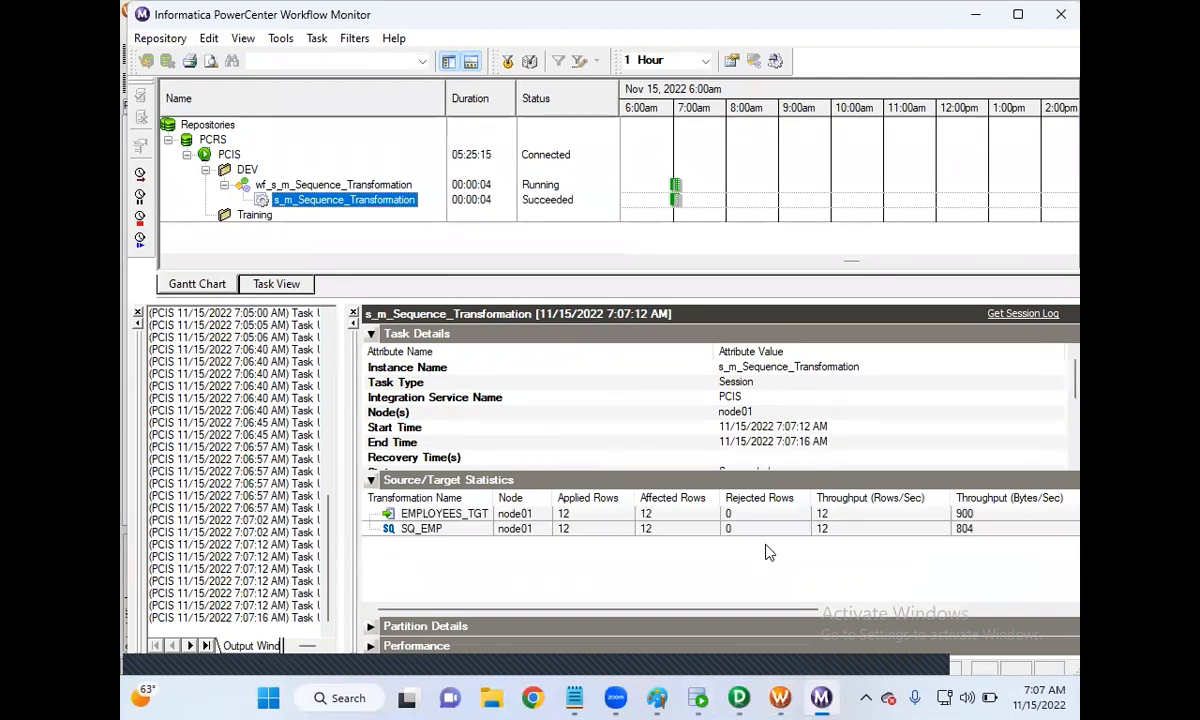
left_click(698, 697)
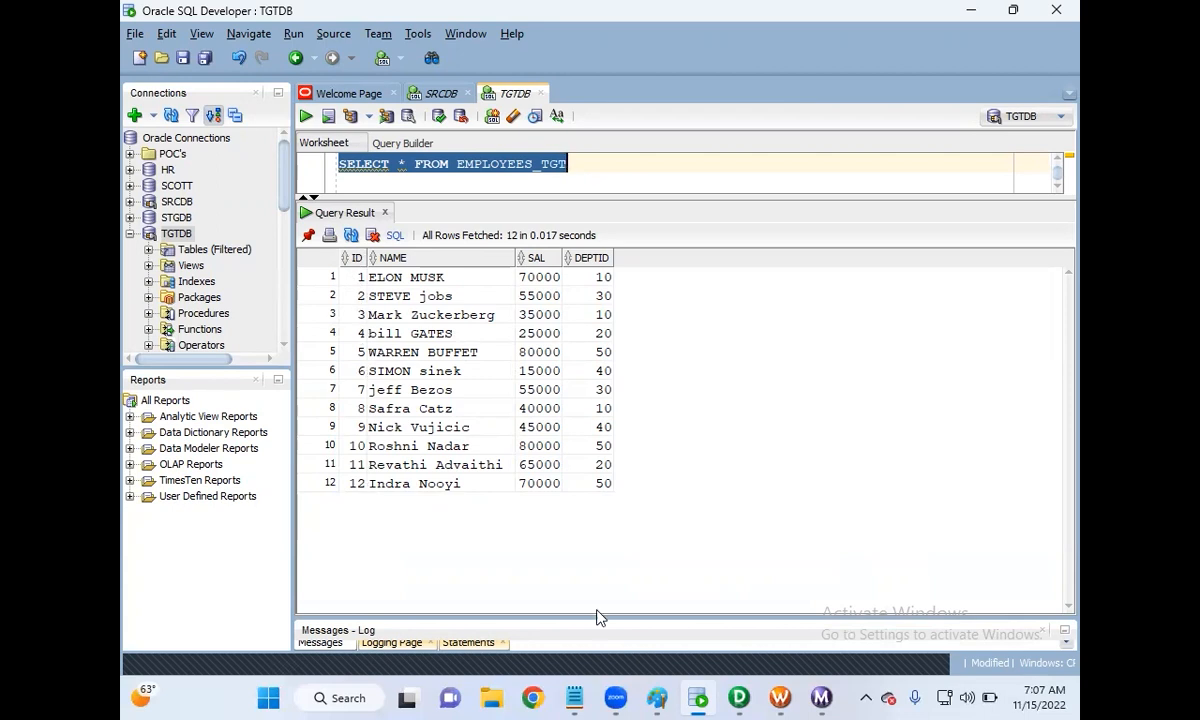
mouse_move(737, 697)
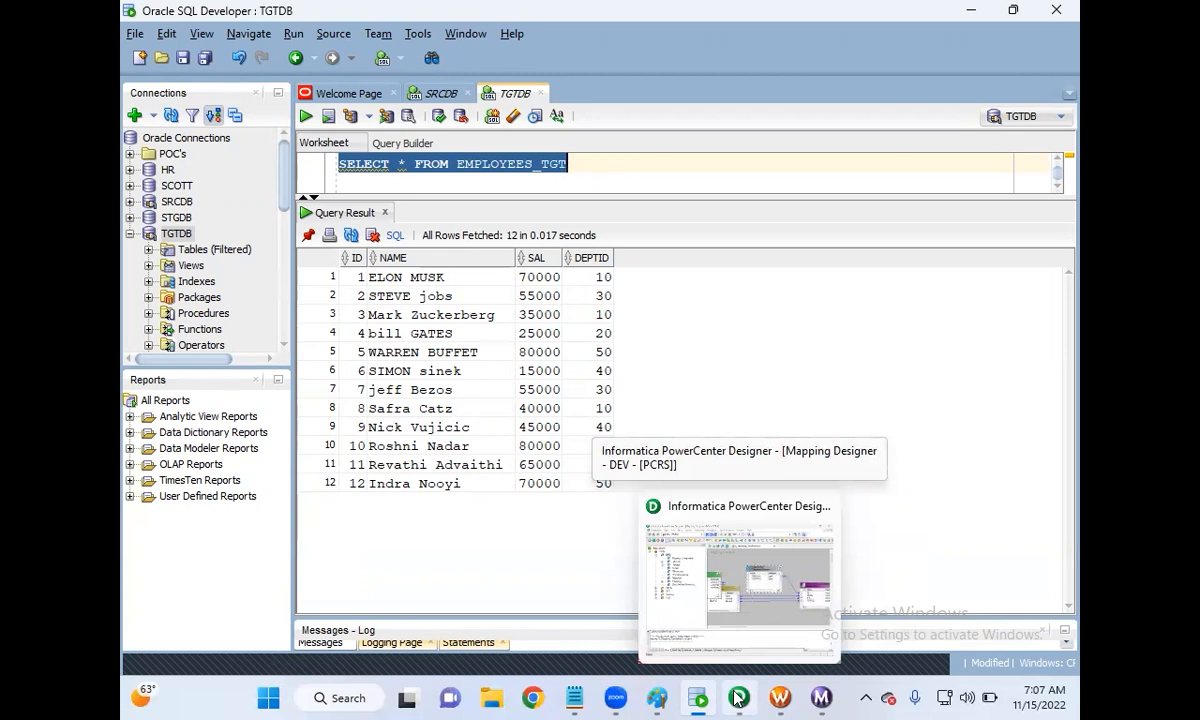
Step: Open the SEQ_EMPID sequence generator's properties in Designer and turn off Reset
left_click(737, 697)
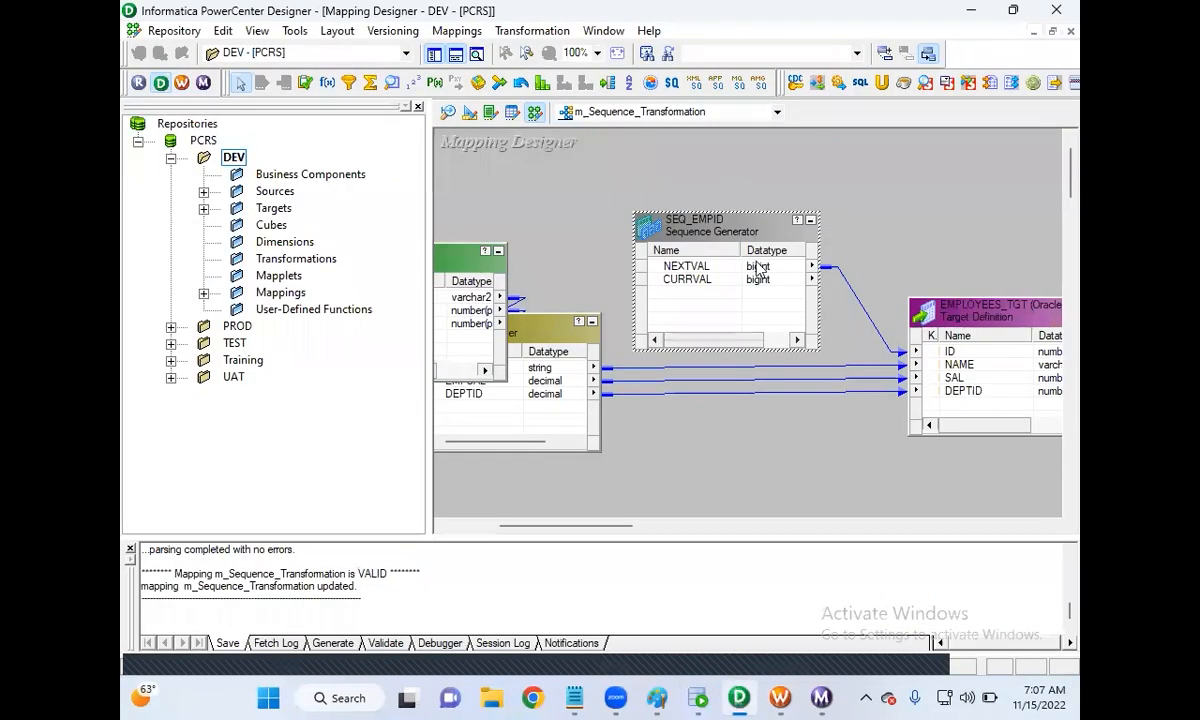
double_click(726, 234)
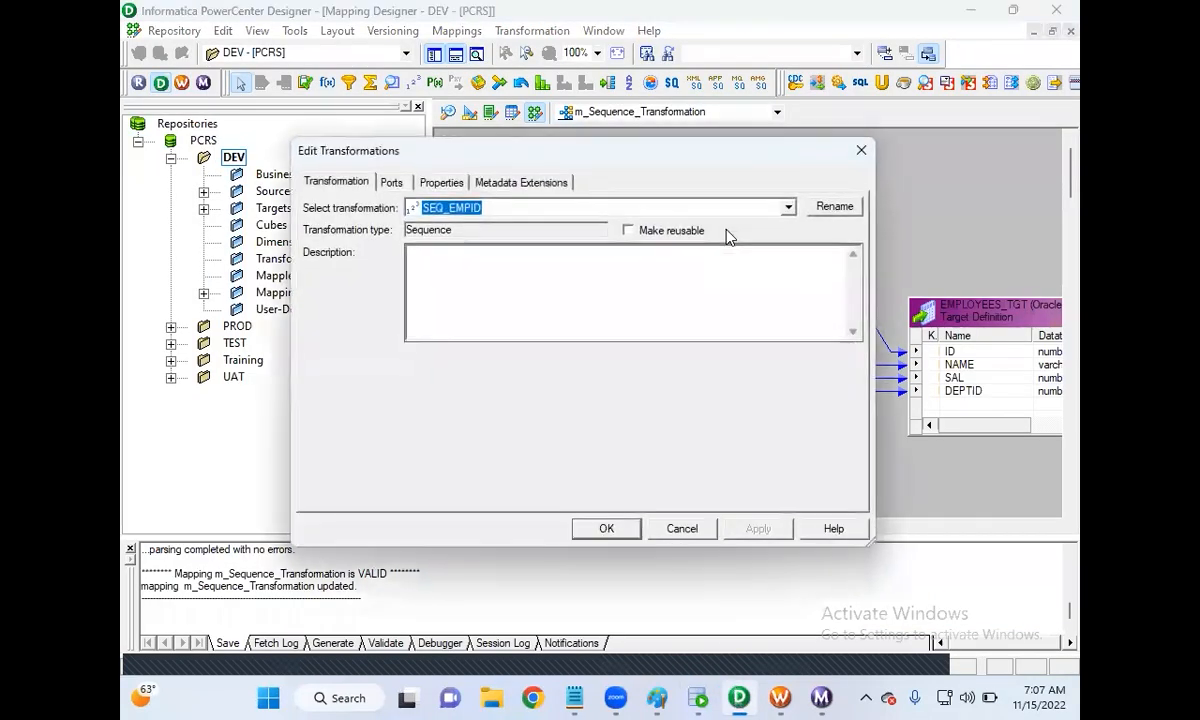
left_click(455, 188)
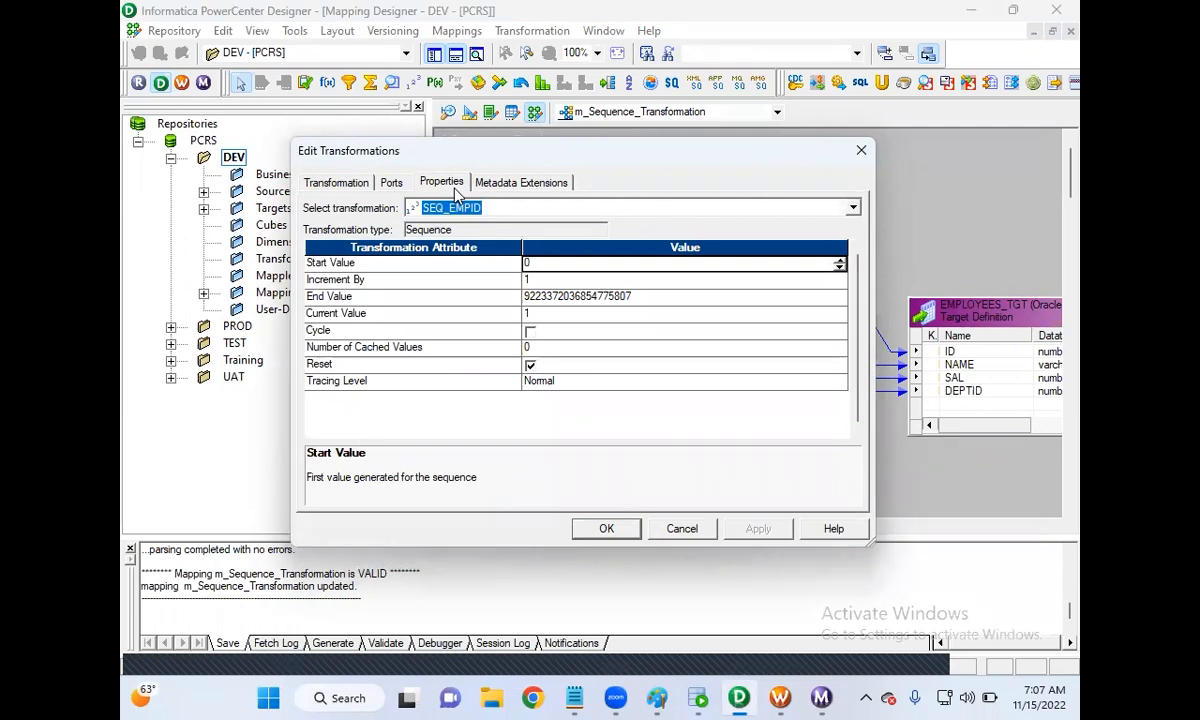
left_click(530, 368)
left_click(530, 367)
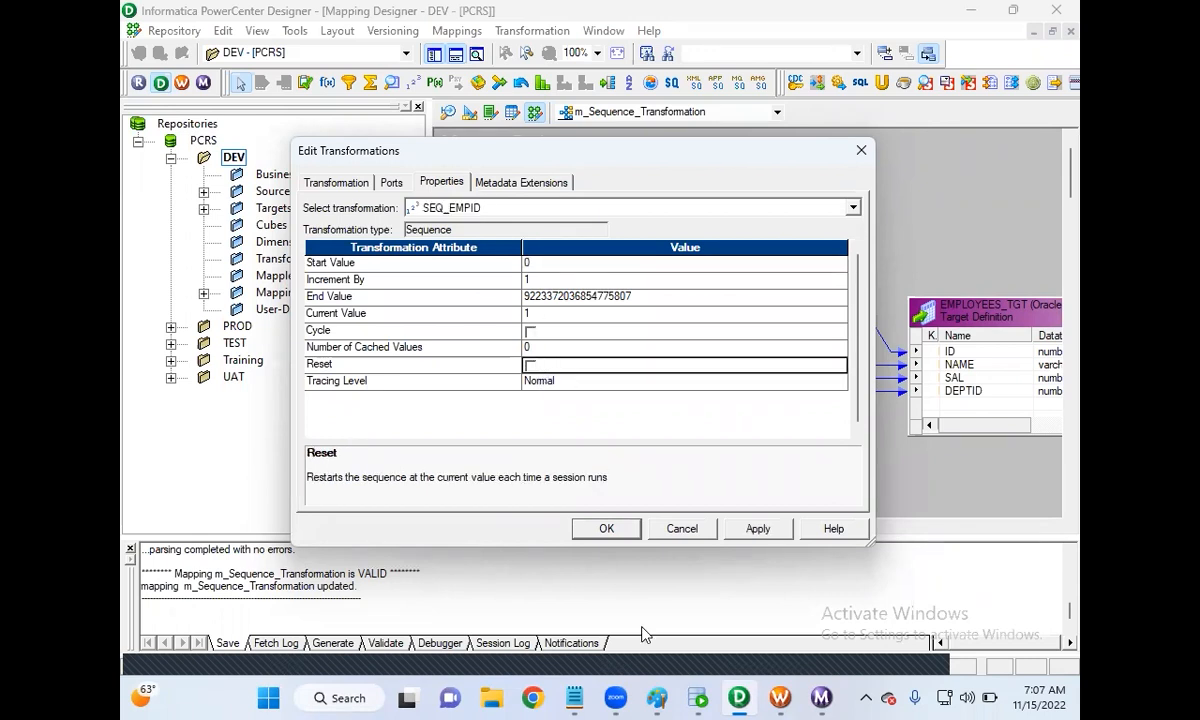
Step: Compare the EMPLOYEES_TGT query results with the SEQ_EMPID properties, ending on the results
left_click(698, 698)
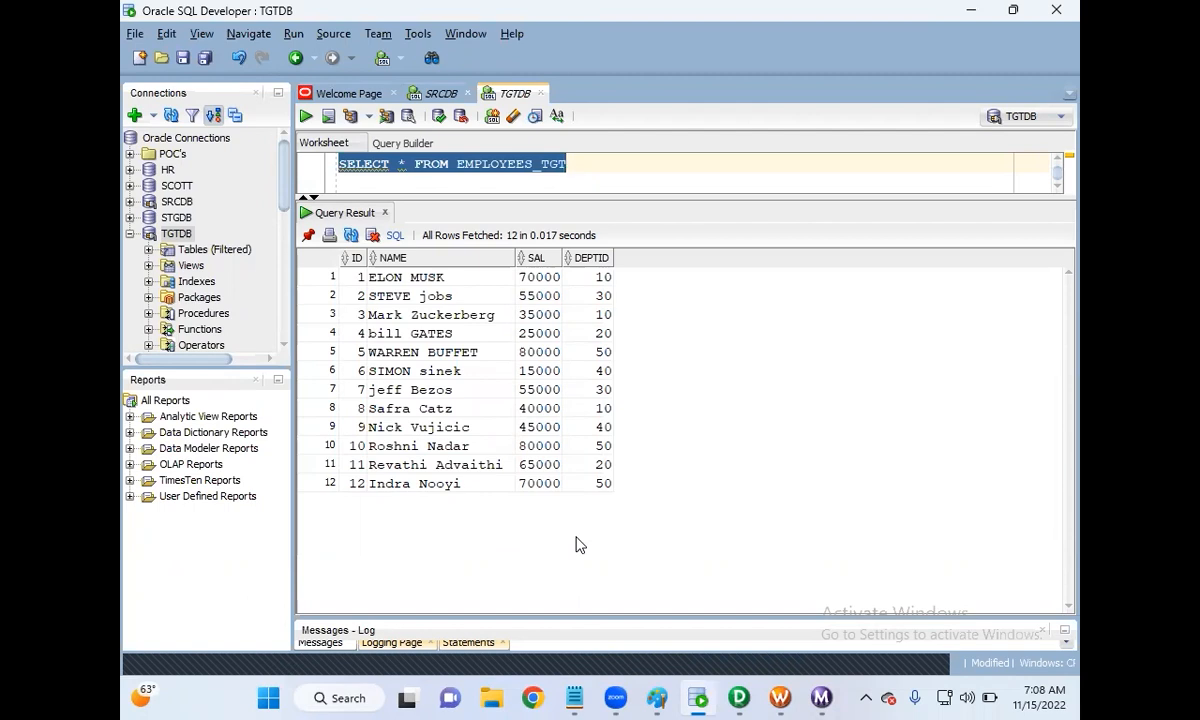
key("alt+Tab")
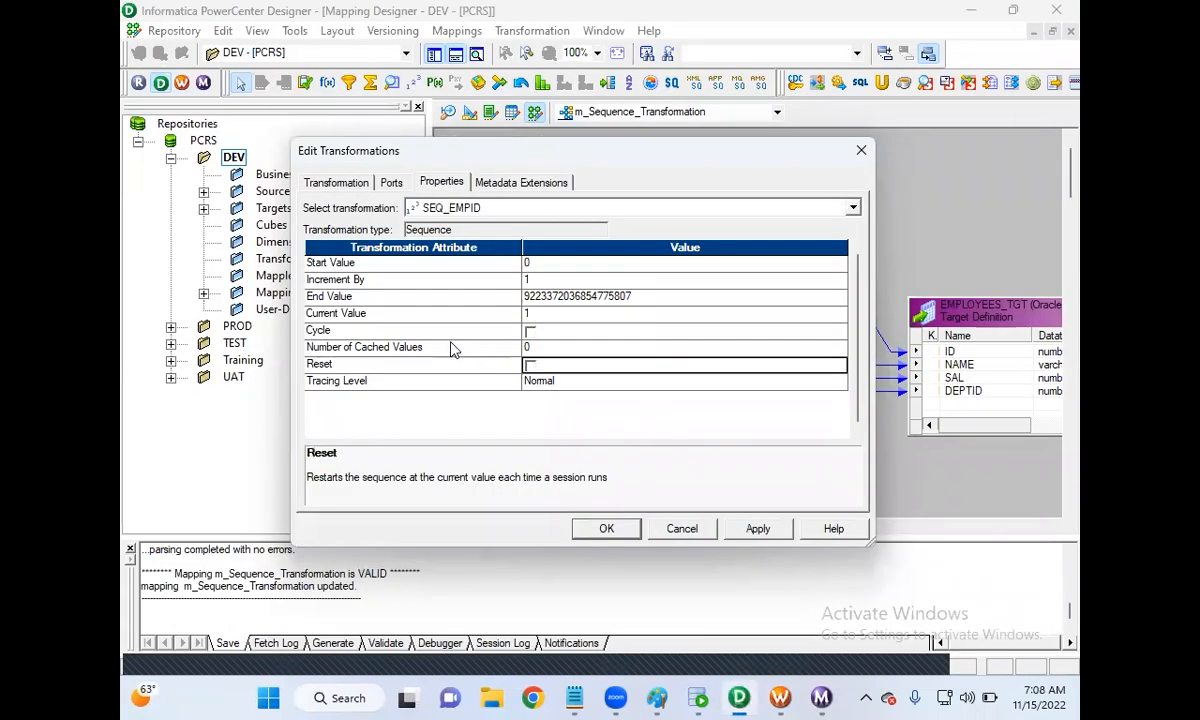
key("alt+Tab")
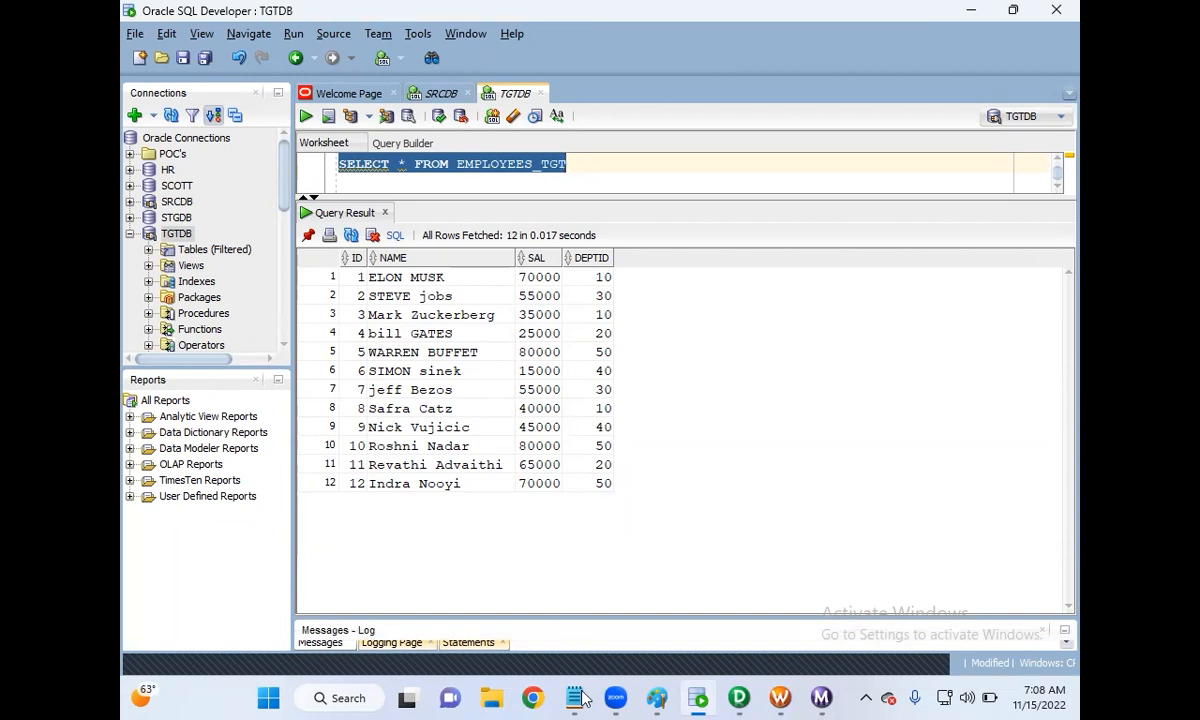
Step: Start a new blank Paint canvas, discarding the unsaved diagram without saving
left_click(656, 698)
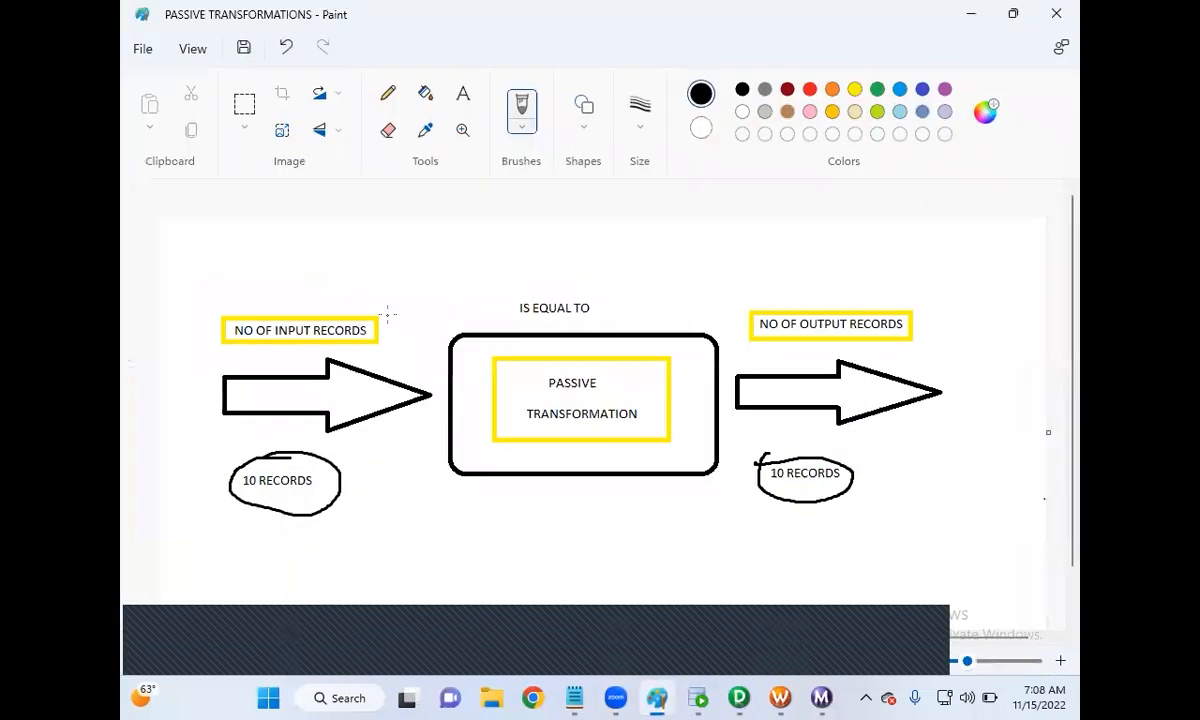
left_click(144, 52)
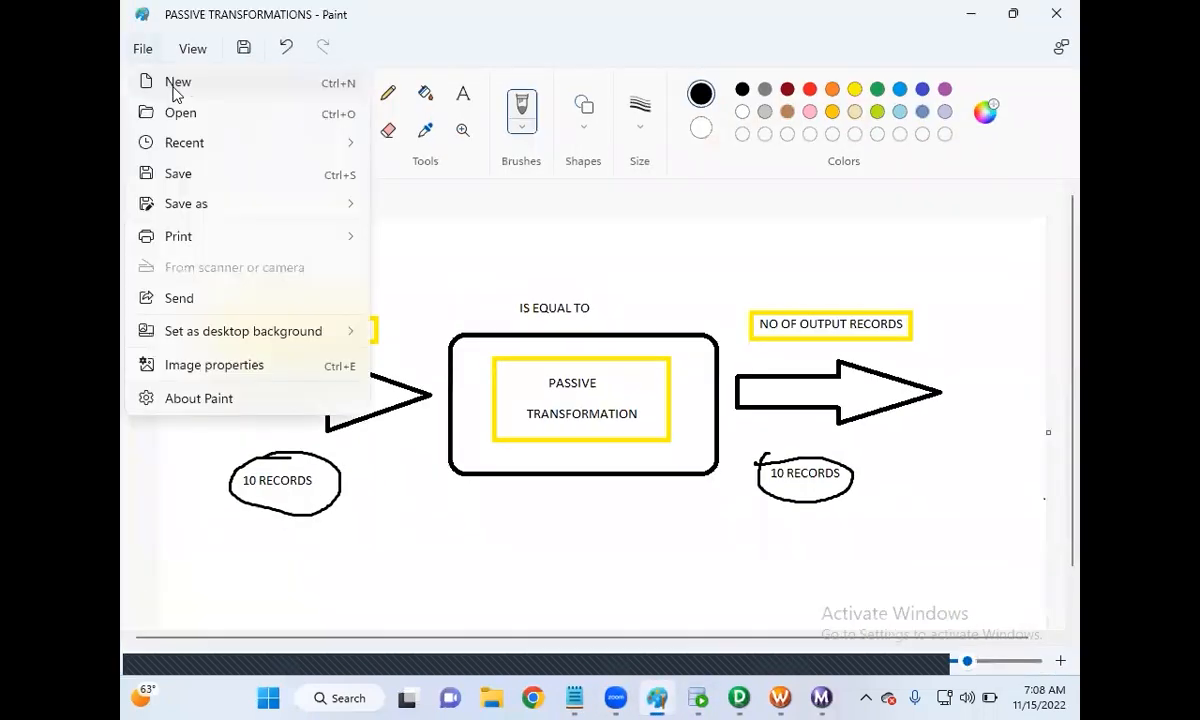
left_click(186, 84)
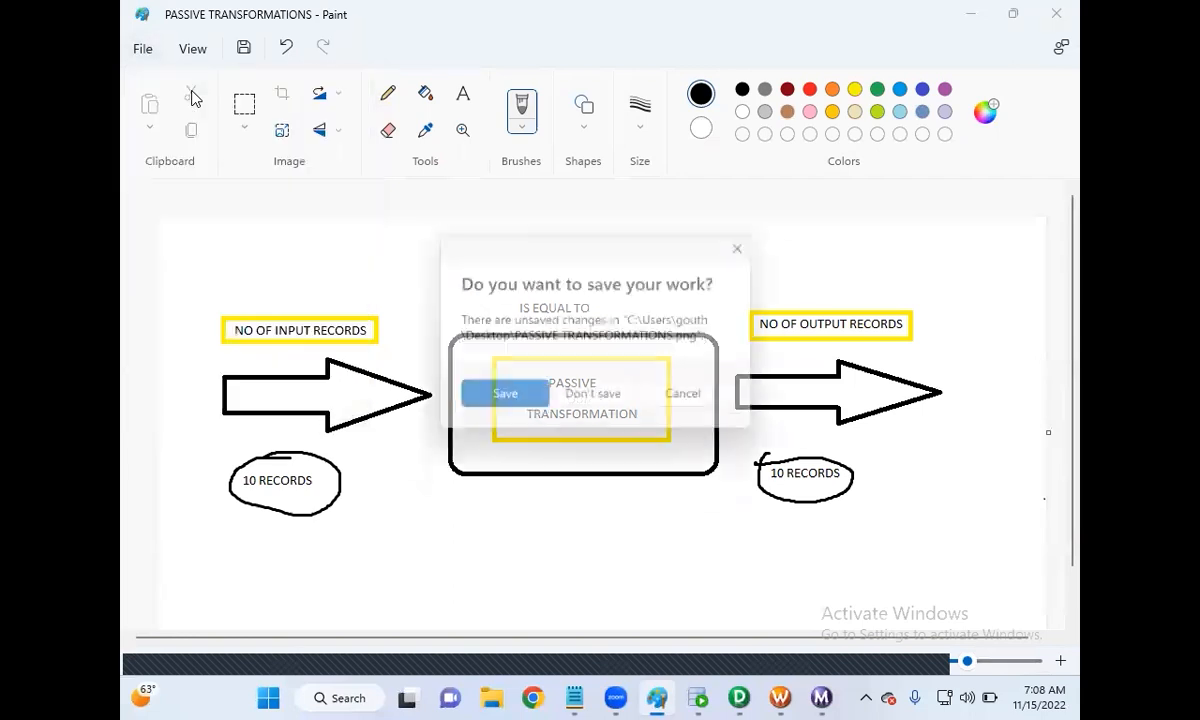
left_click(595, 400)
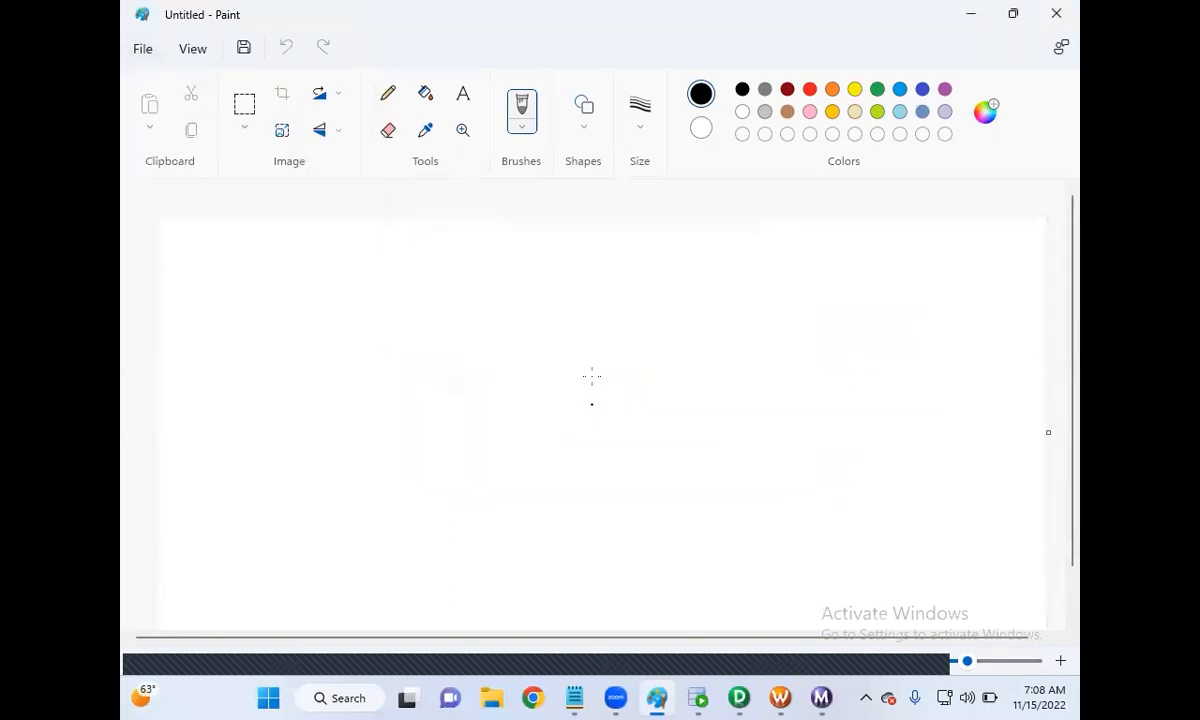
double_click(527, 22)
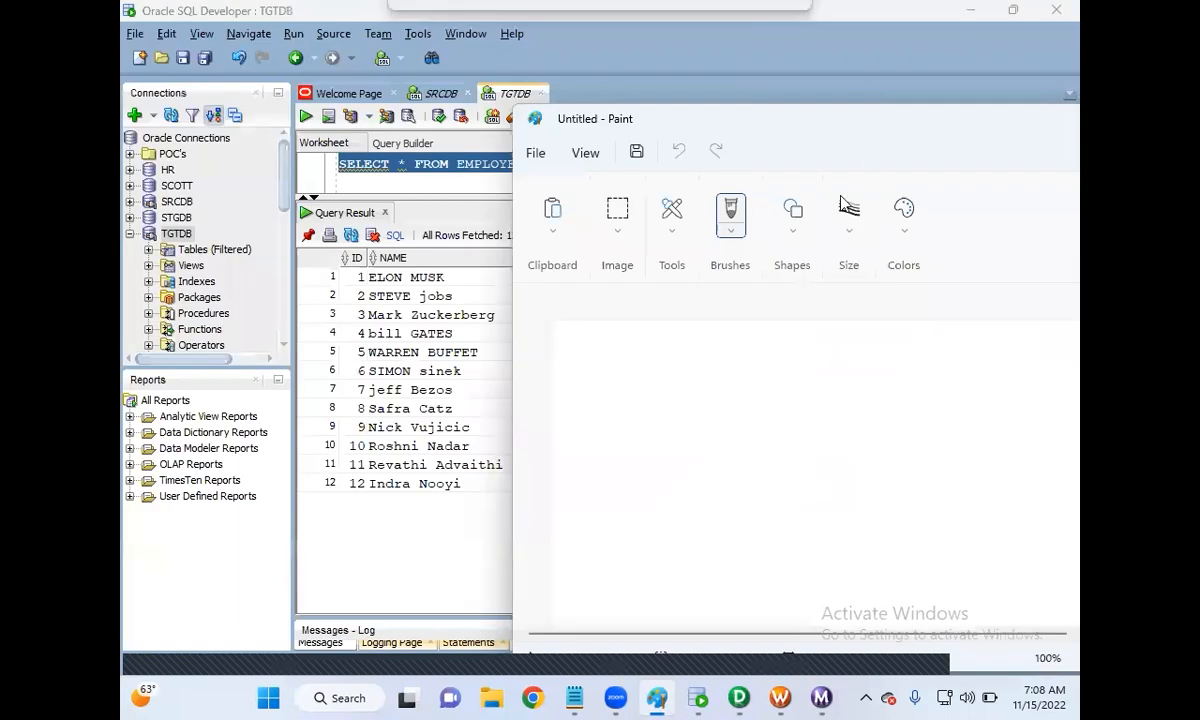
Step: Write a text column of numbers 1–5, 1–5, then 1 on the canvas, then minimize Paint
left_click(792, 230)
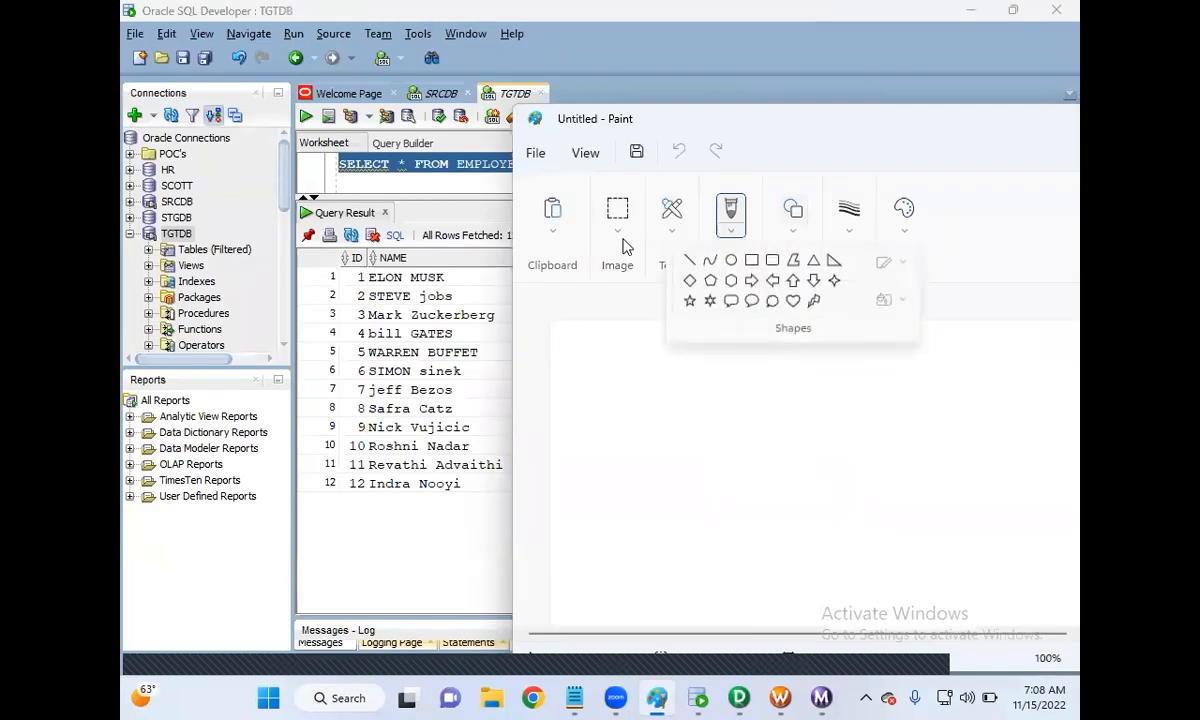
left_click(633, 342)
left_click(675, 232)
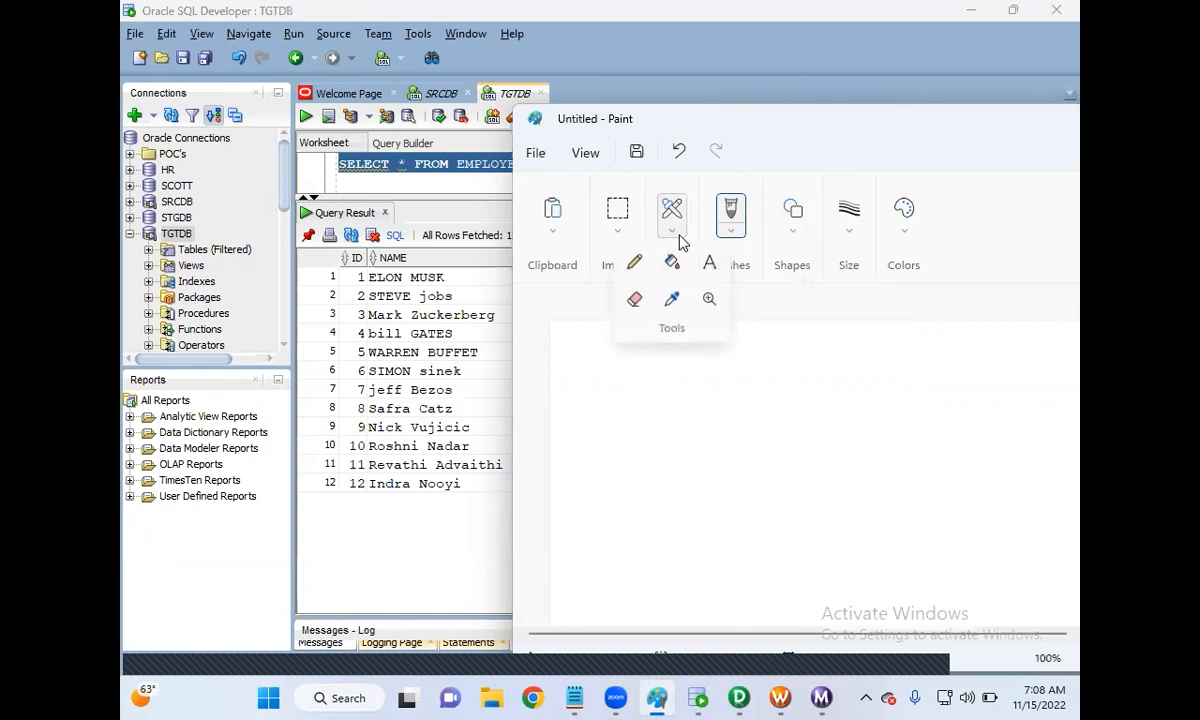
left_click(709, 262)
left_click(697, 404)
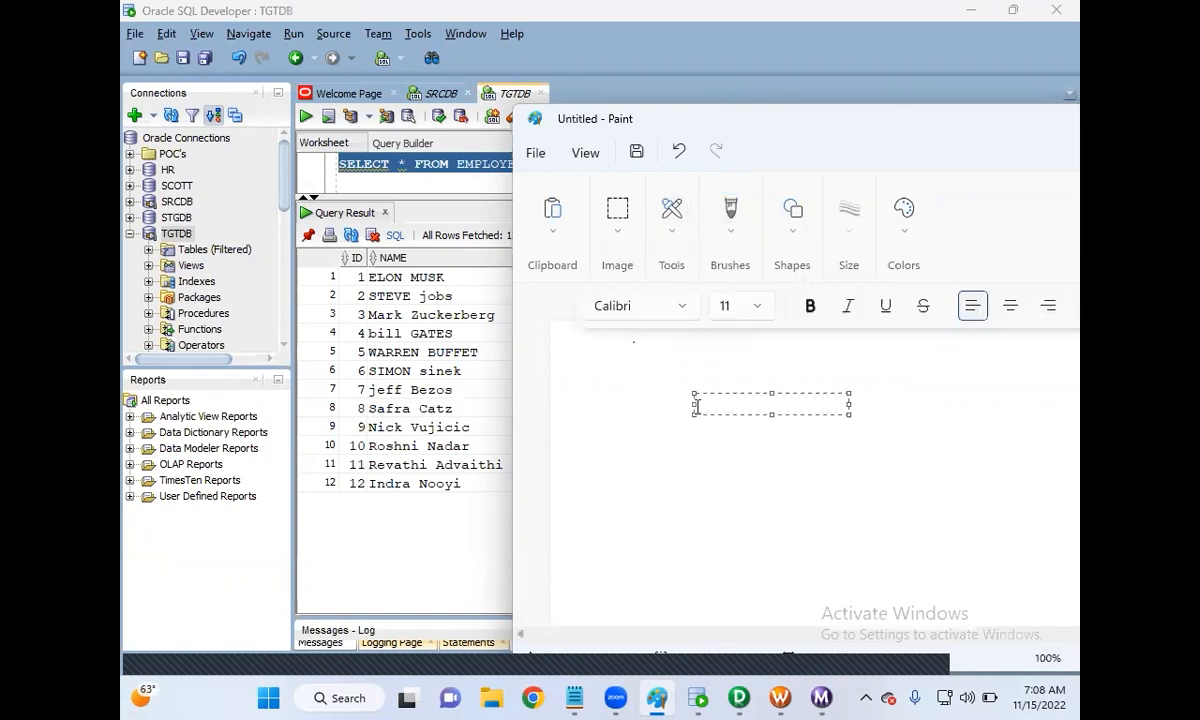
type("1")
key("Return")
type("2")
key("Return")
type("3")
key("Return")
type("4")
key("Return")
type("5")
key("Return")
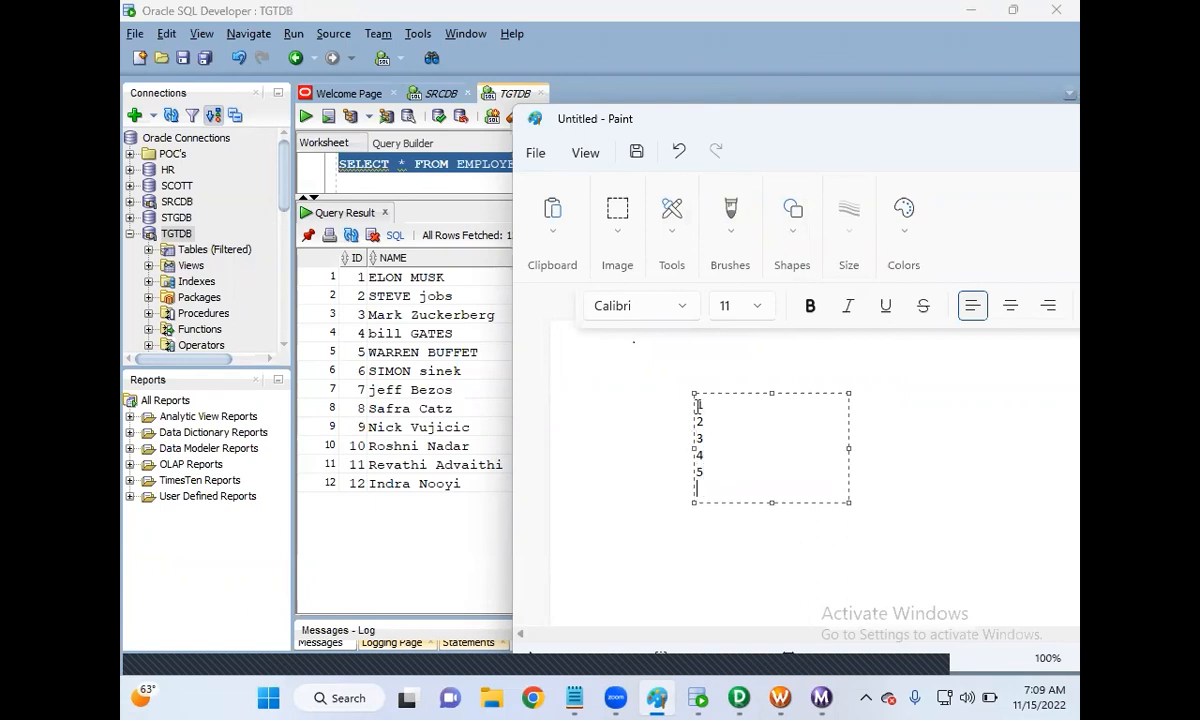
type("1")
key("Return")
type("2 ")
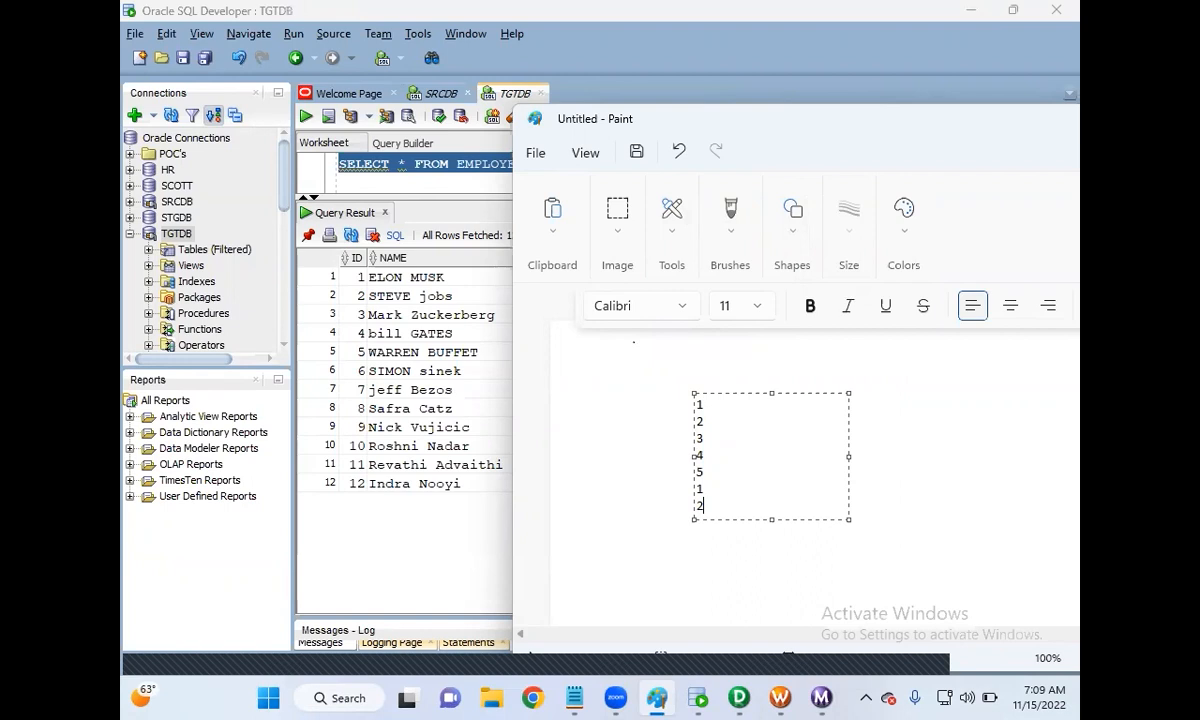
type("3")
key("BackSpace")
key("Return")
type("3")
key("Return")
type("4")
key("Return")
type("5")
key("Return")
type("1")
key("Return")
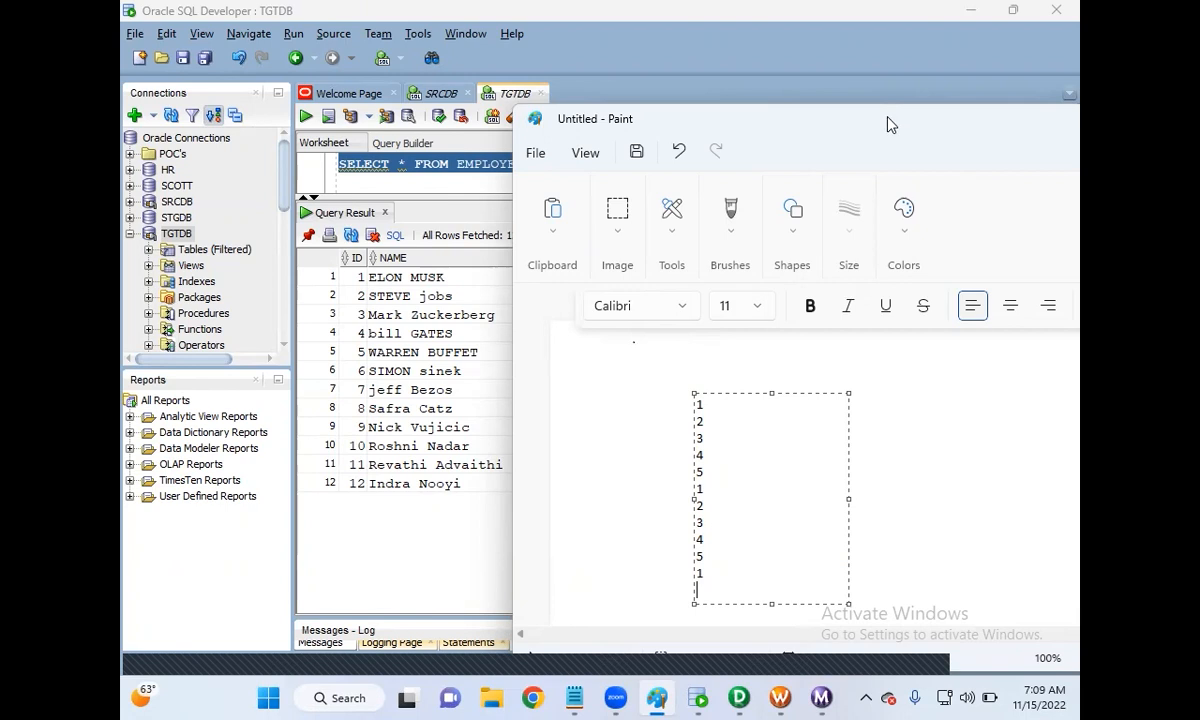
left_click_drag(889, 123, 723, 118)
left_click(990, 115)
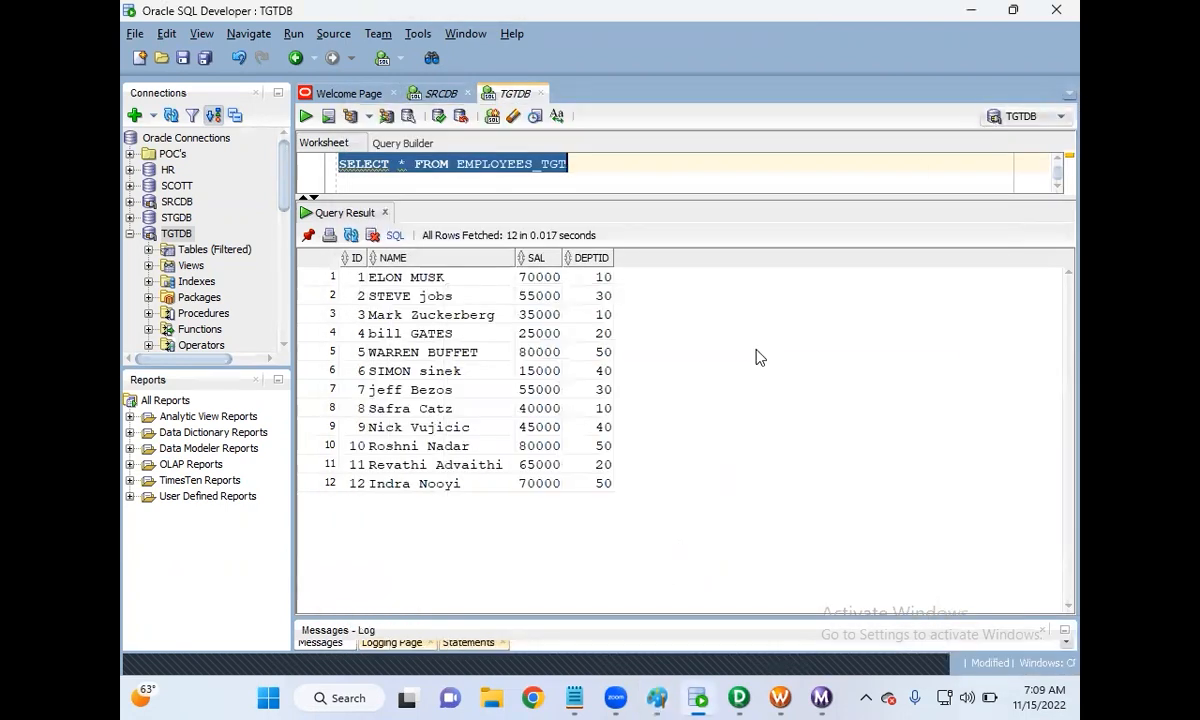
Step: Turn on Cycle for SEQ_EMPID and set its End Value to 5, then apply
left_click(739, 698)
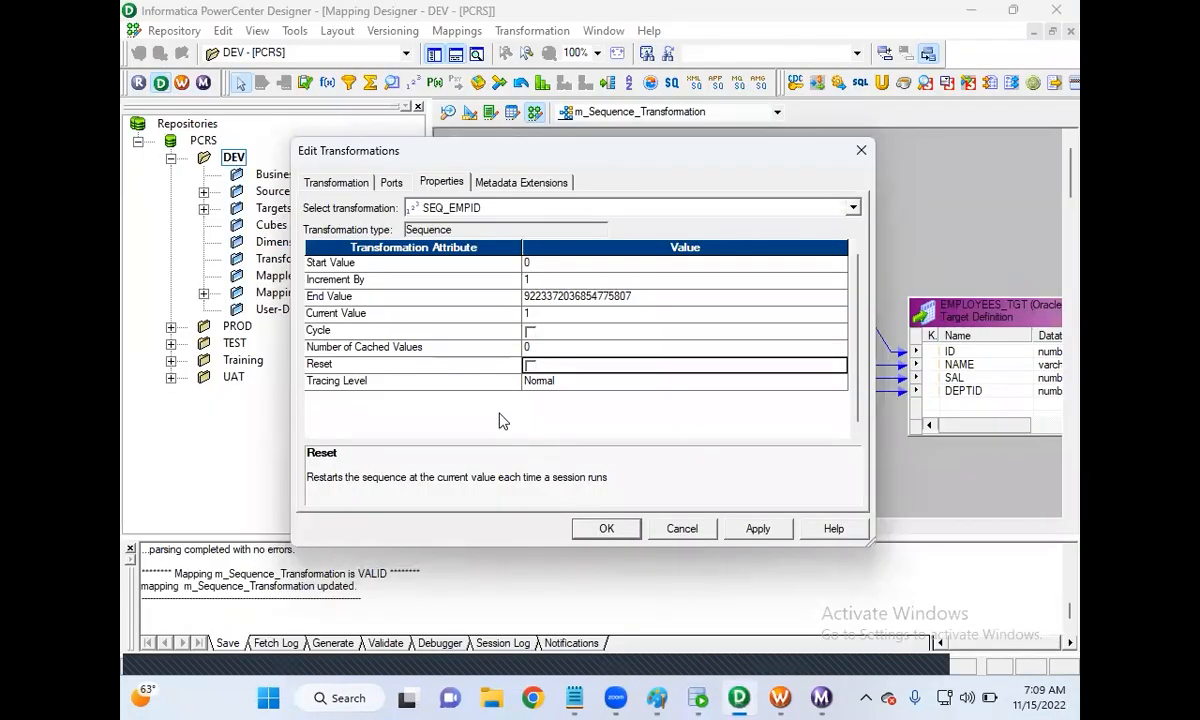
left_click(529, 333)
left_click(529, 333)
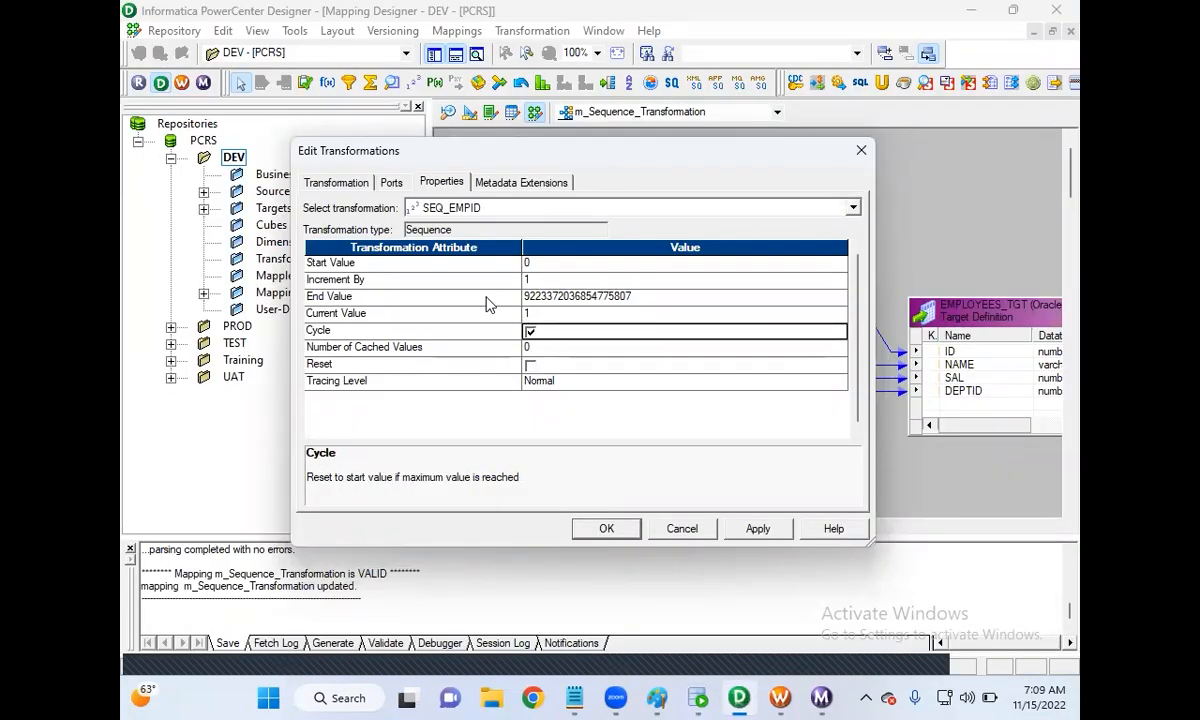
left_click(627, 297)
double_click(633, 297)
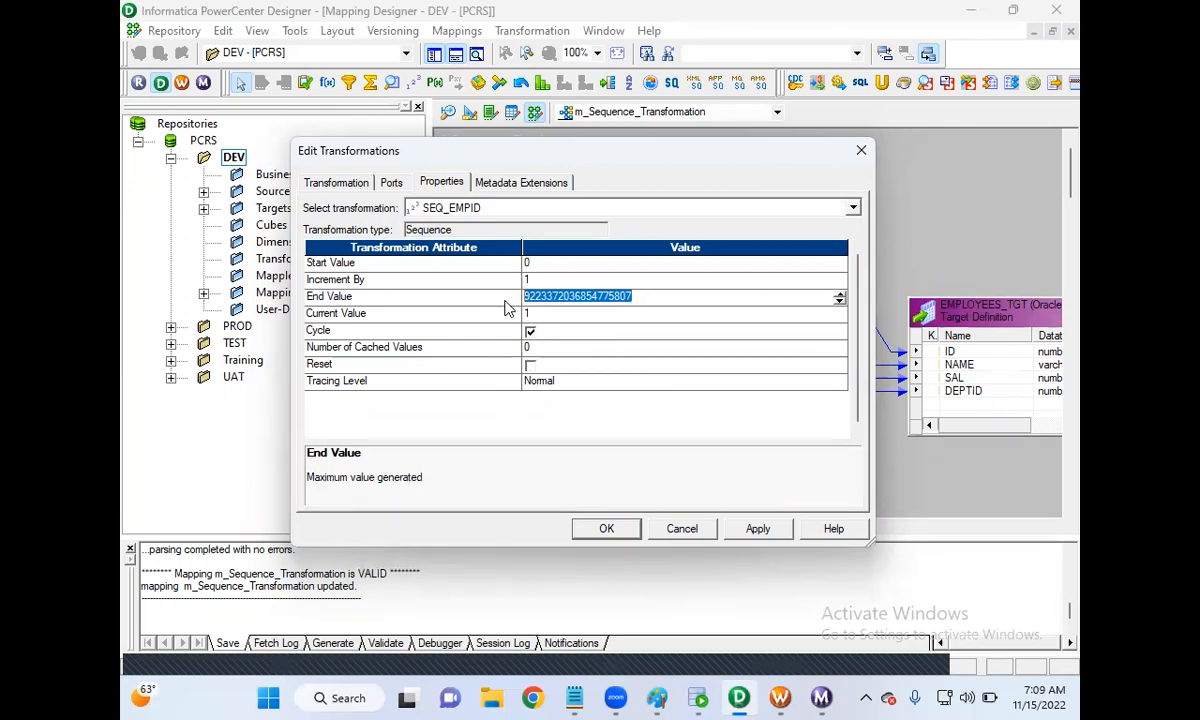
type("1")
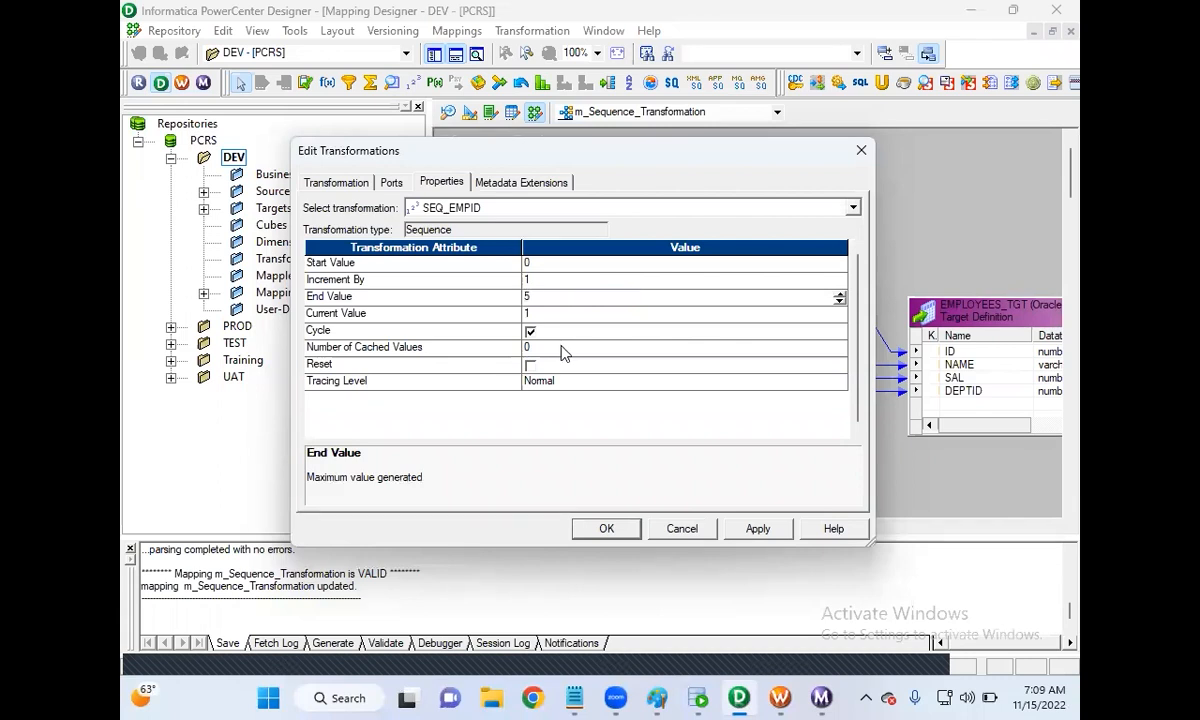
left_click(755, 538)
left_click(606, 529)
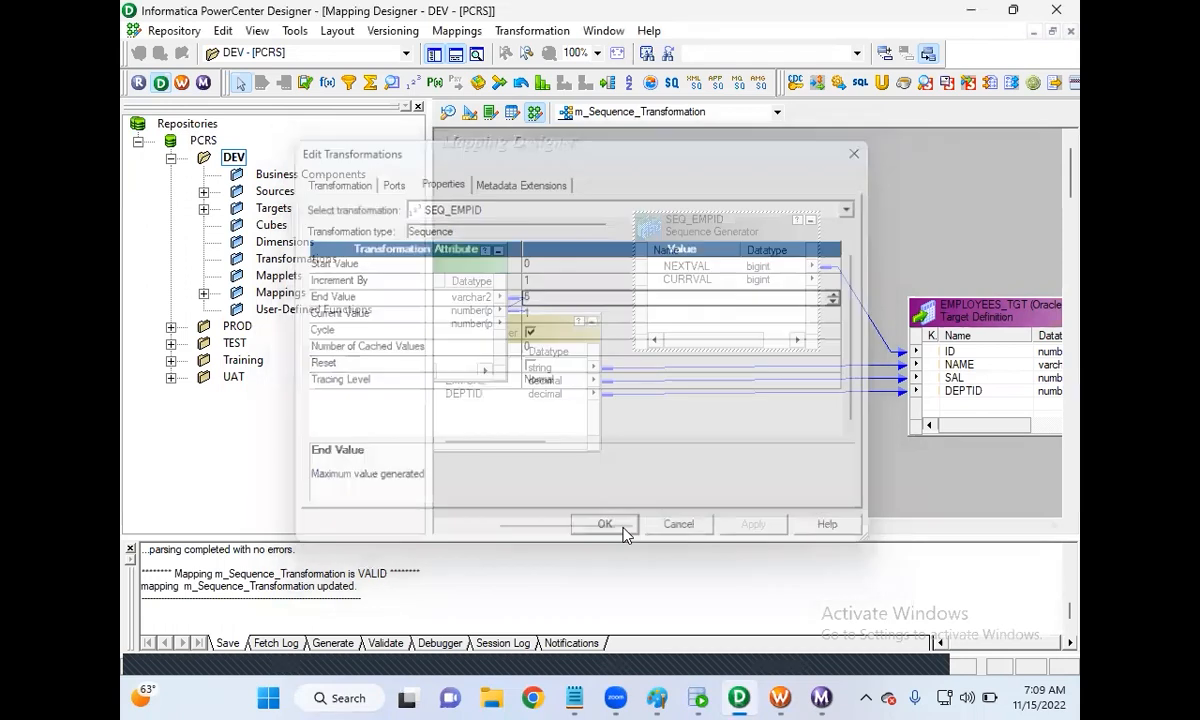
Step: Save the m_Sequence_Transformation mapping to the repository
left_click(160, 33)
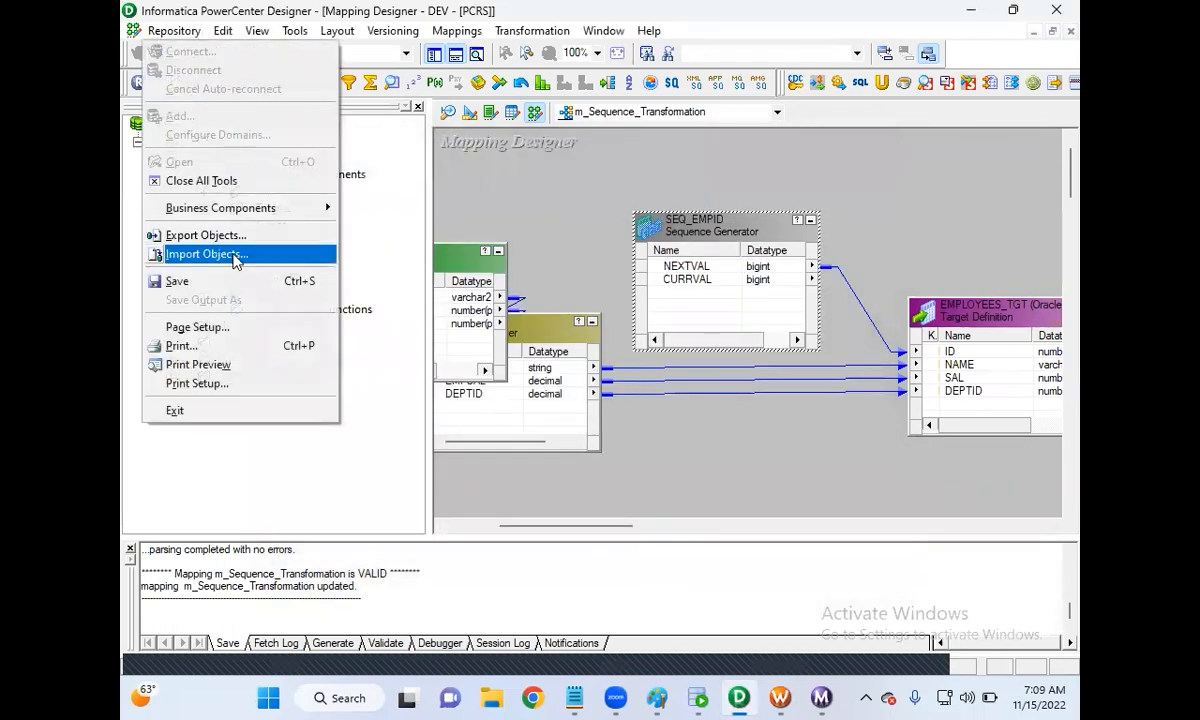
left_click(177, 281)
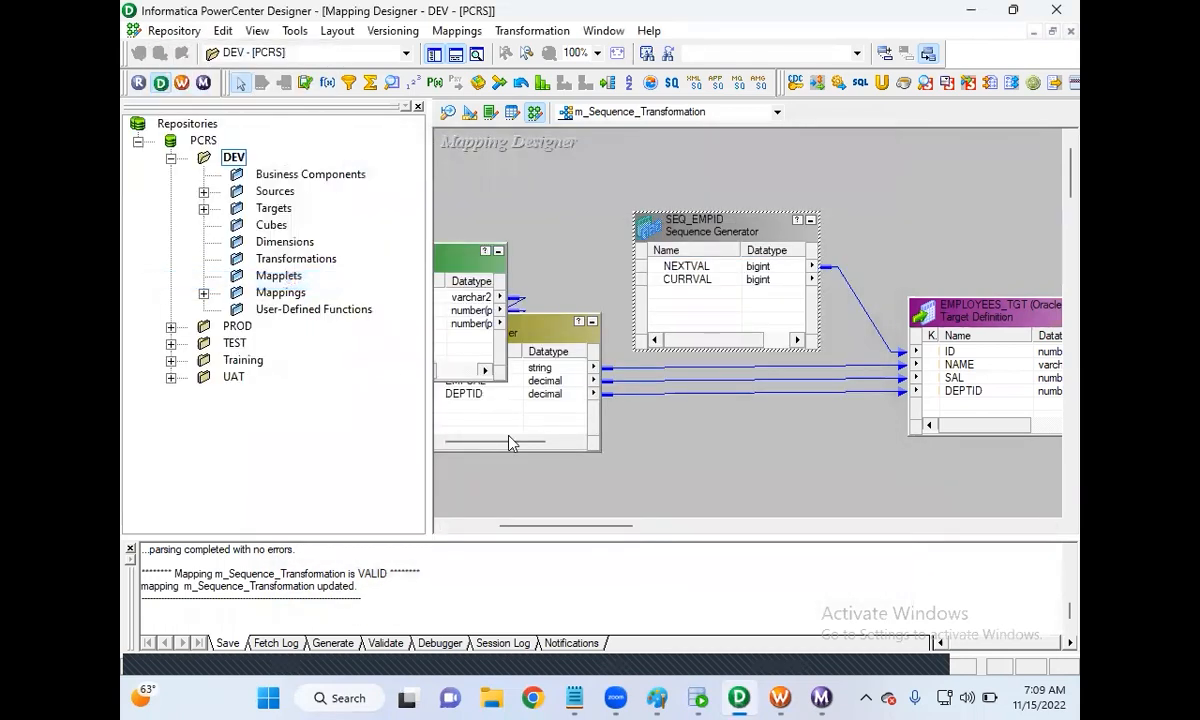
left_click(780, 698)
Step: Refresh the session's mapping, save the workflow, and start the workflow run
right_click(818, 236)
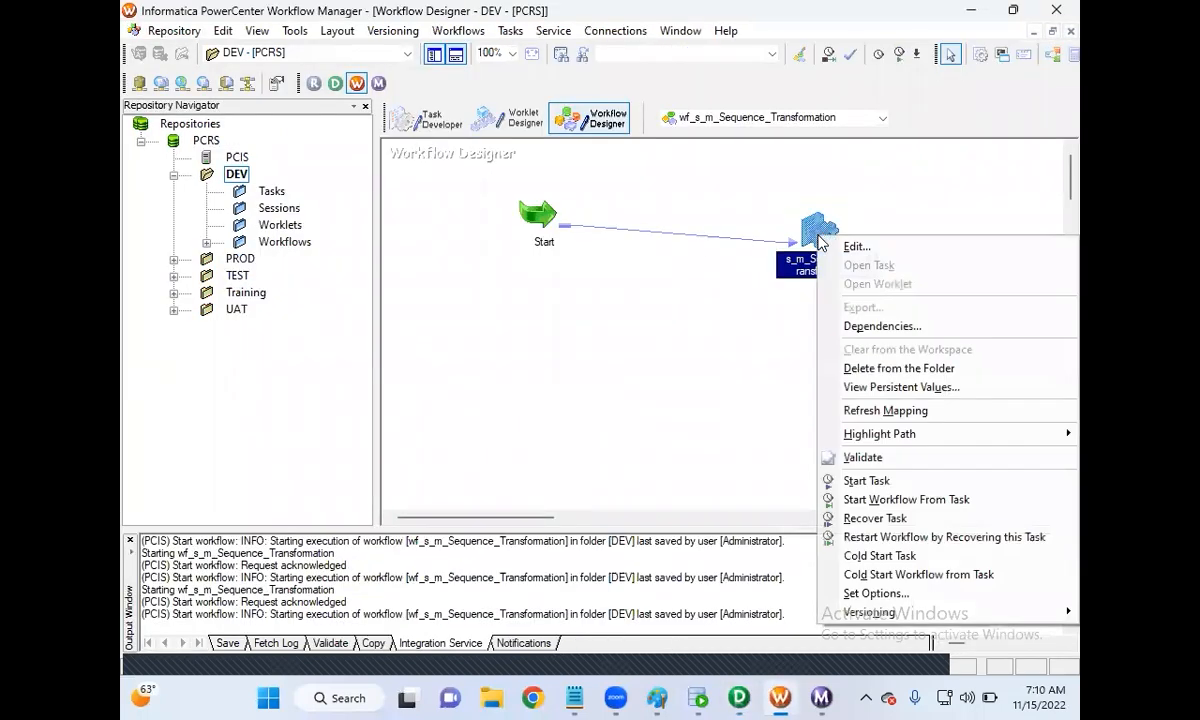
left_click(884, 411)
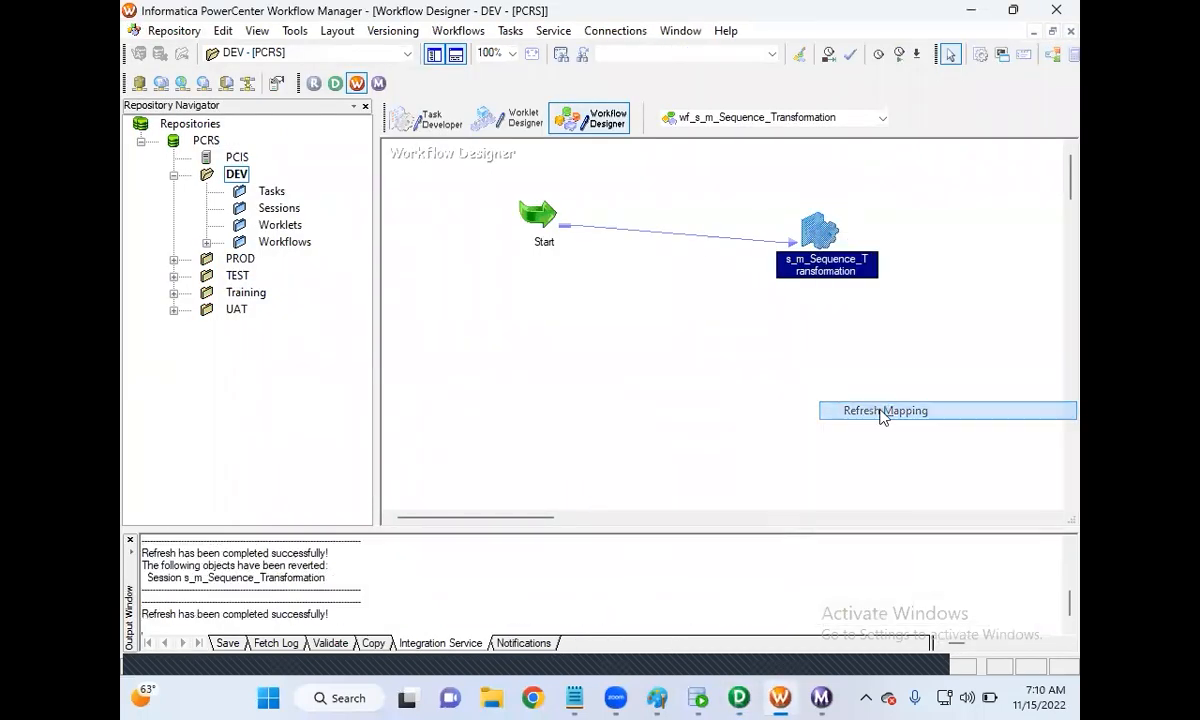
left_click(146, 34)
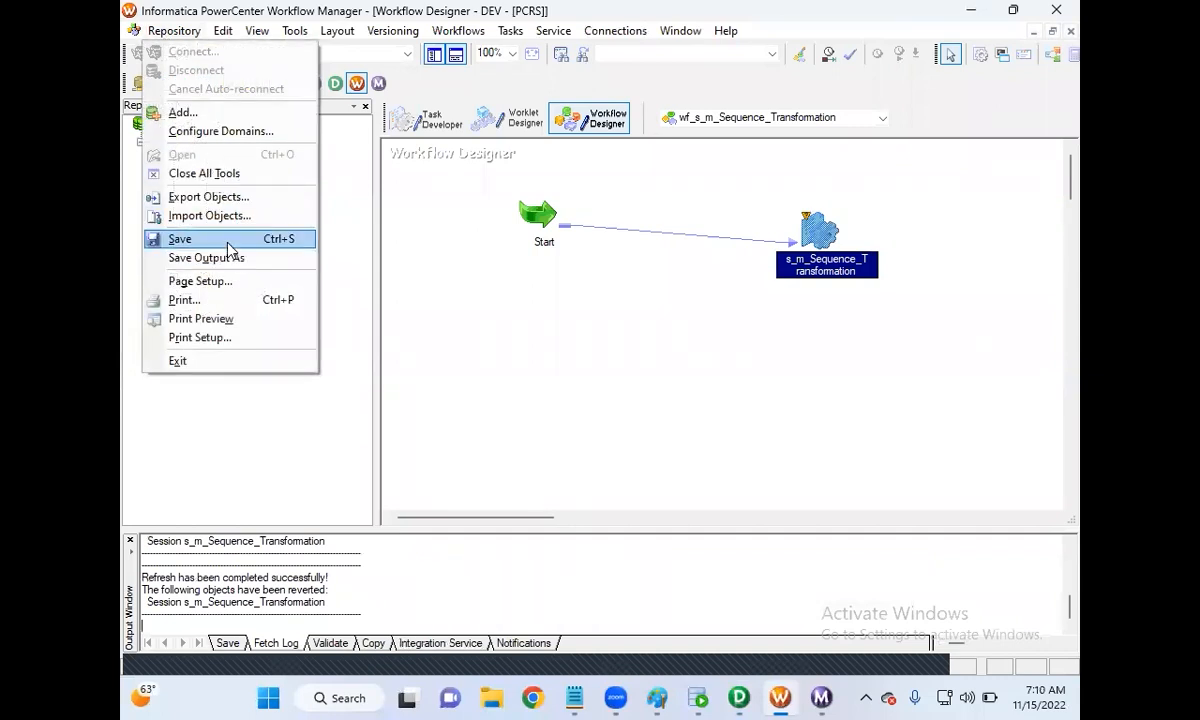
left_click(228, 242)
right_click(578, 297)
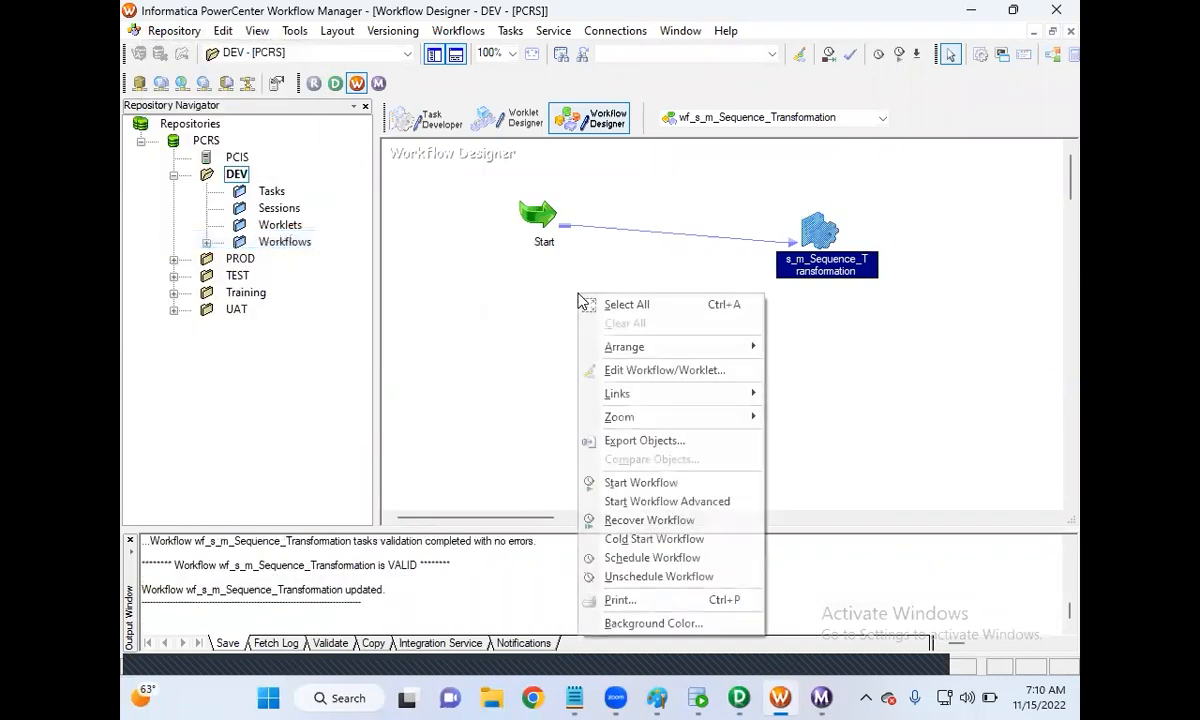
left_click(664, 484)
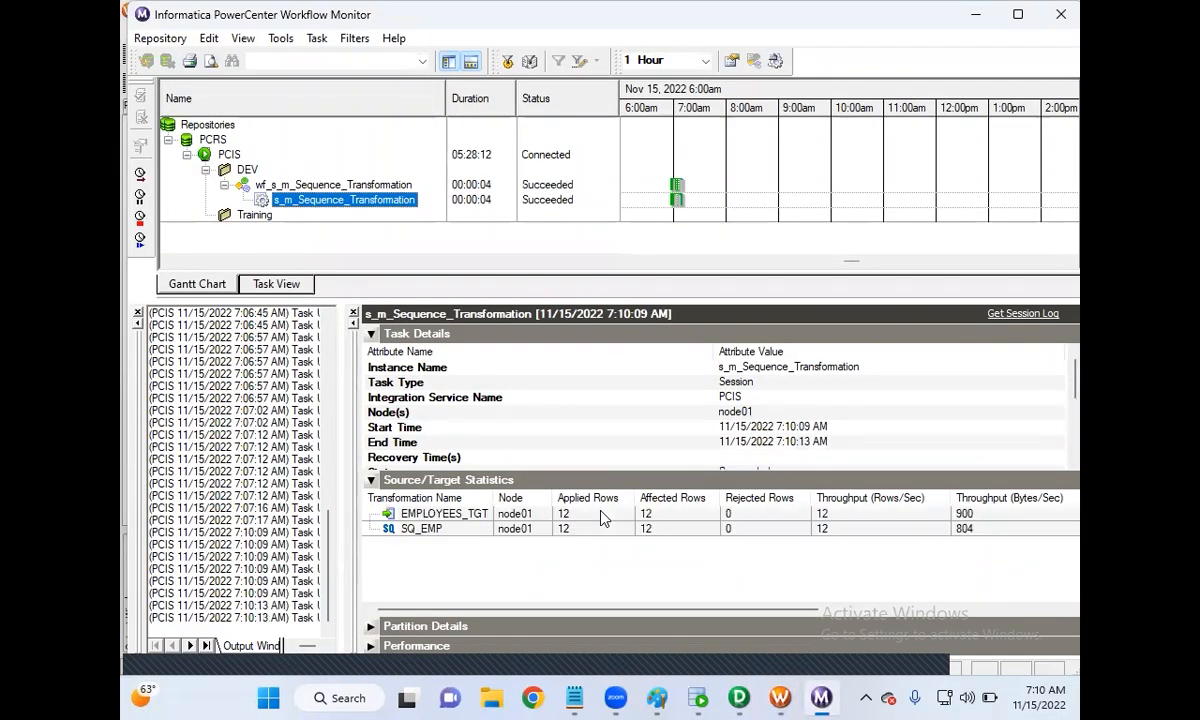
Step: Re-run SELECT * FROM EMPLOYEES_TGT and select rows 1–5 and 6–10 to compare their IDs
left_click(698, 698)
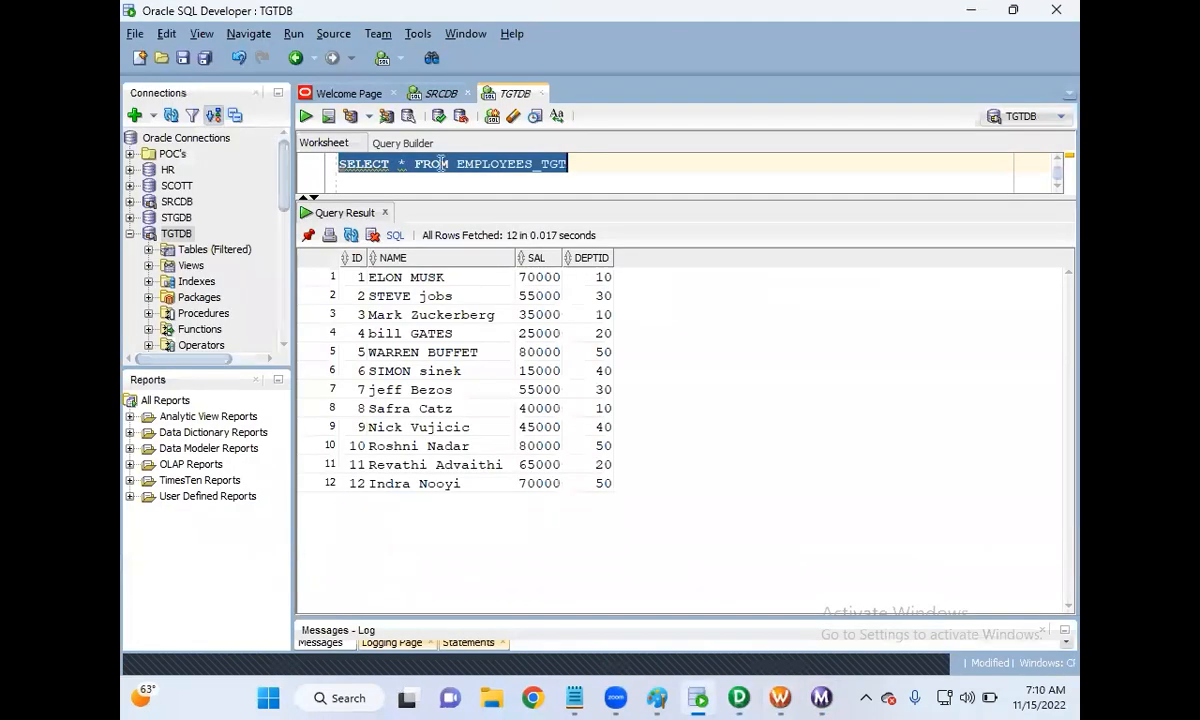
left_click(305, 116)
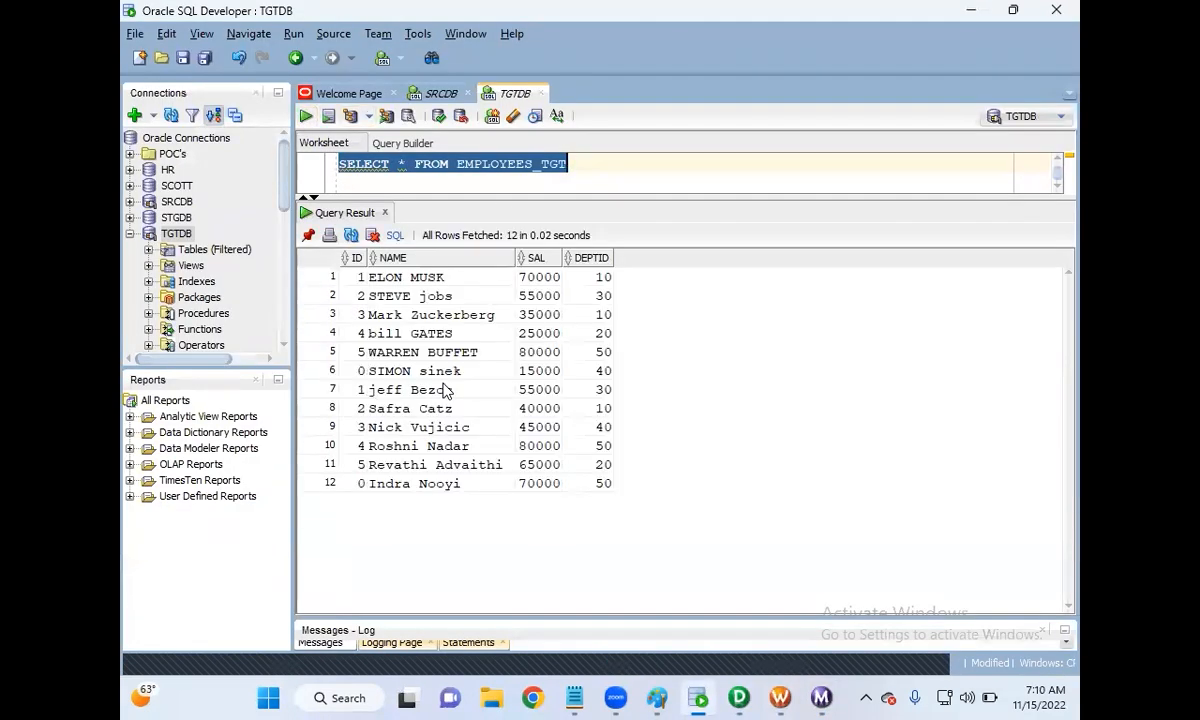
left_click_drag(361, 278, 514, 340)
left_click(355, 374)
left_click_drag(355, 380, 595, 448)
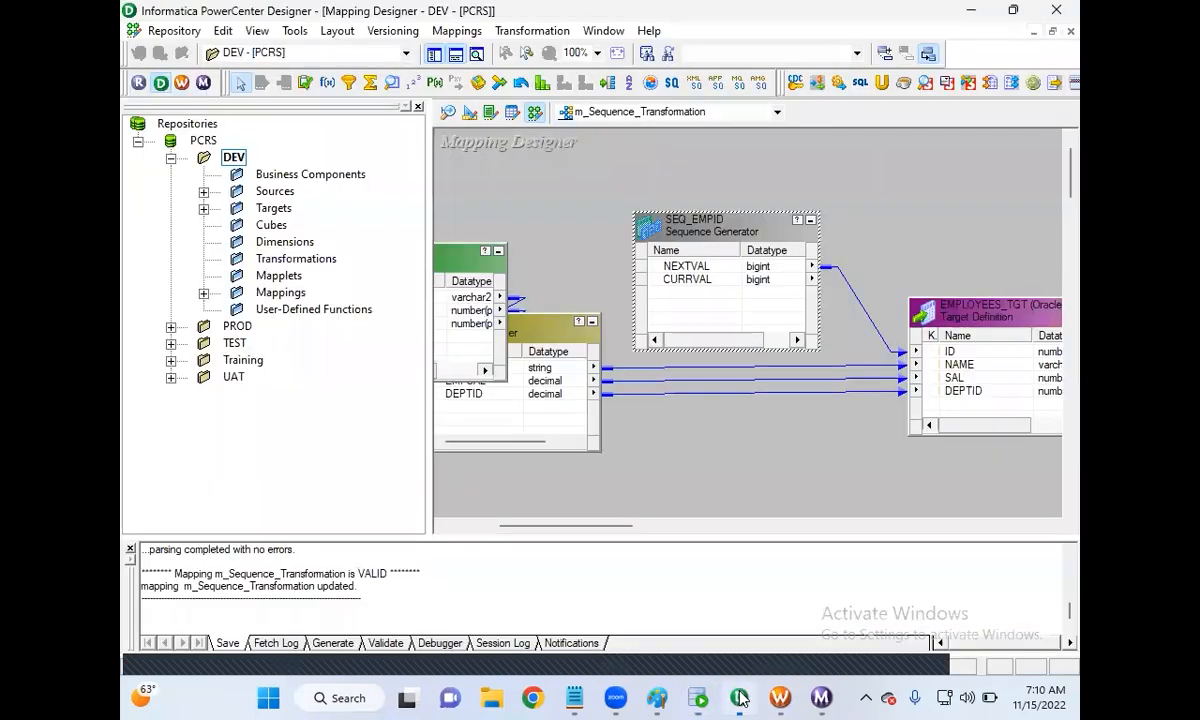
Step: Change SEQ_EMPID's Start Value from 0 to 1, confirm, and save the mapping
left_click(739, 698)
double_click(658, 226)
left_click(440, 190)
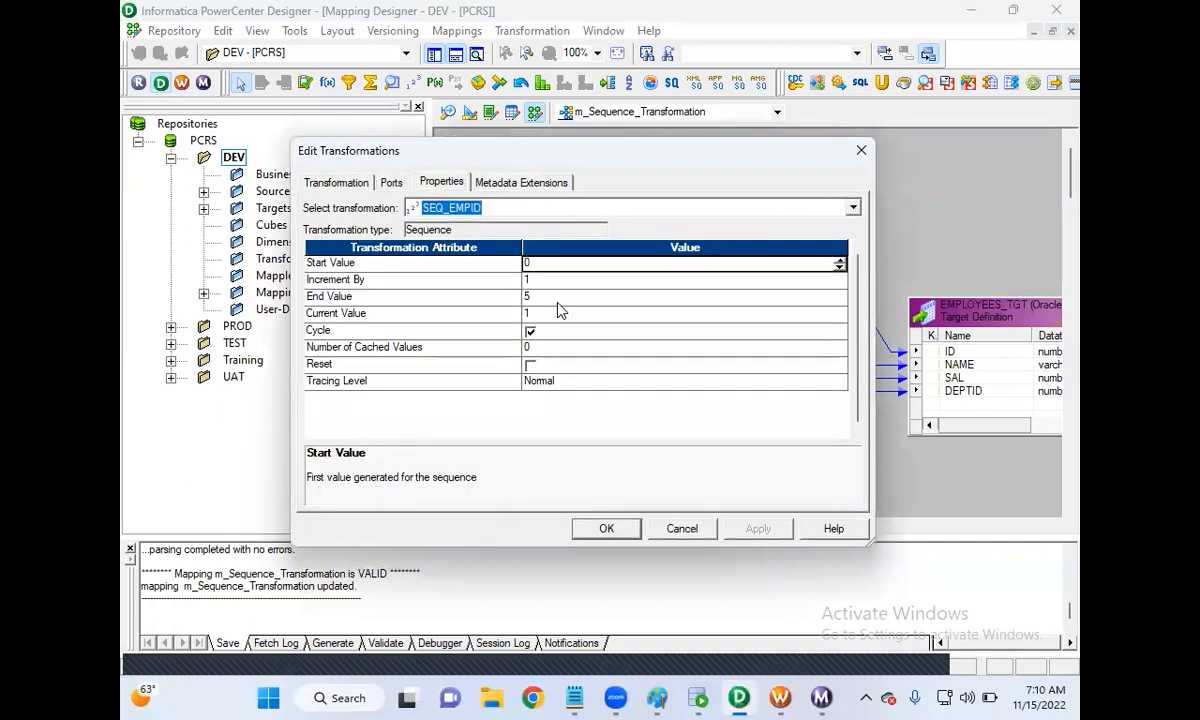
left_click(500, 262)
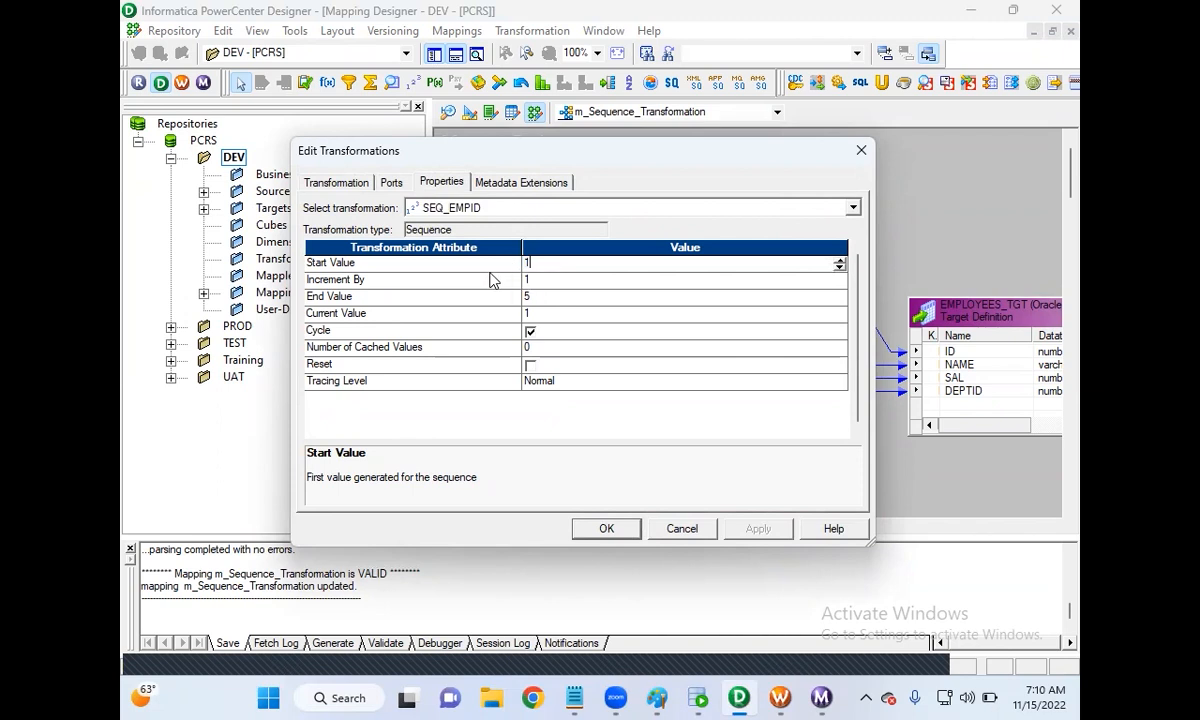
left_click(607, 529)
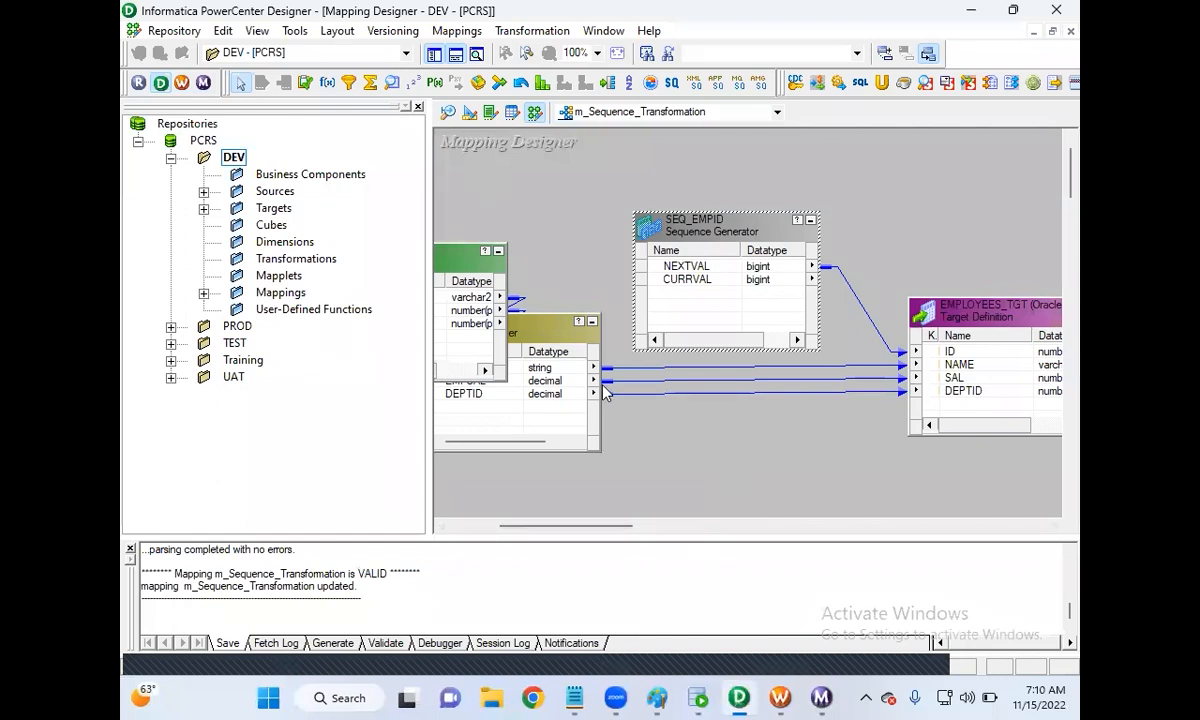
left_click(174, 30)
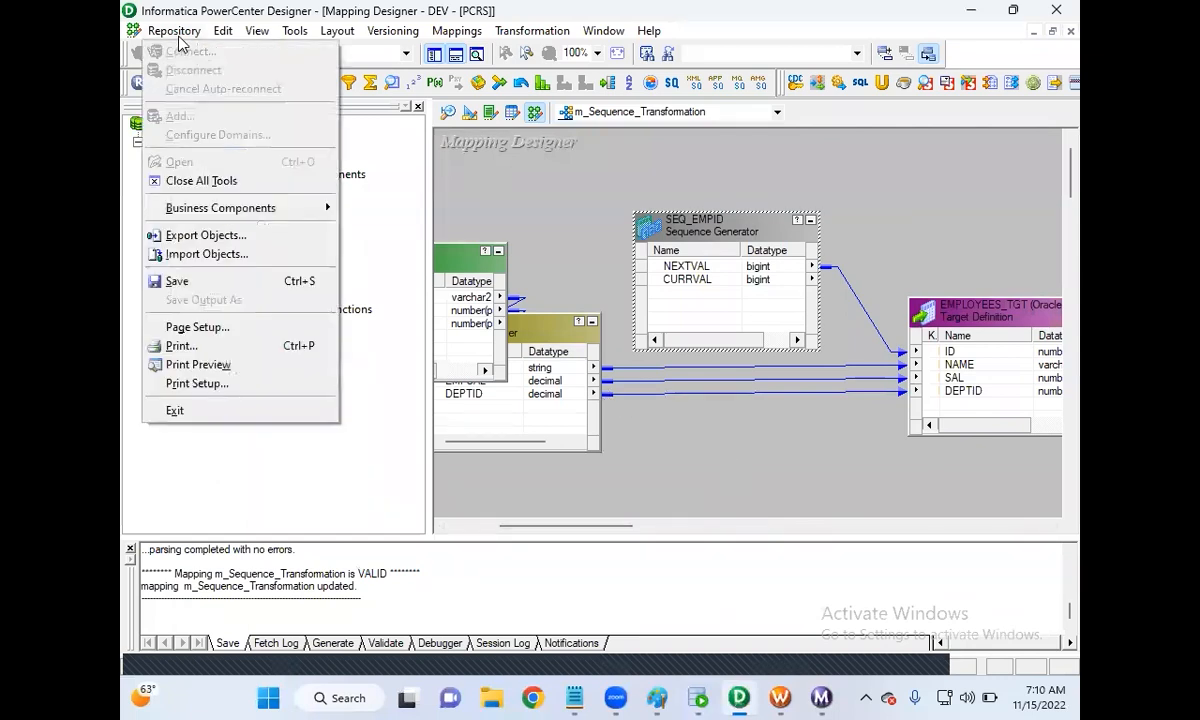
left_click(217, 280)
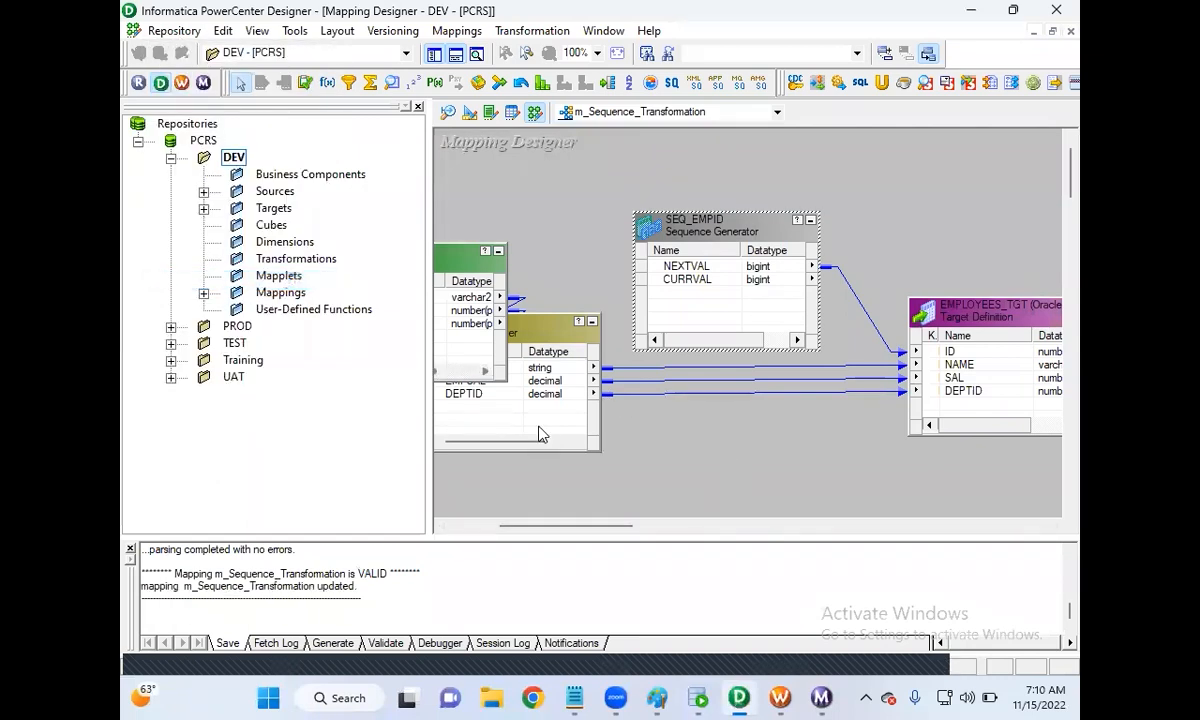
Step: Refresh session s_m_Sequence_Transformation's mapping, save the workflow, and start it again
left_click(780, 698)
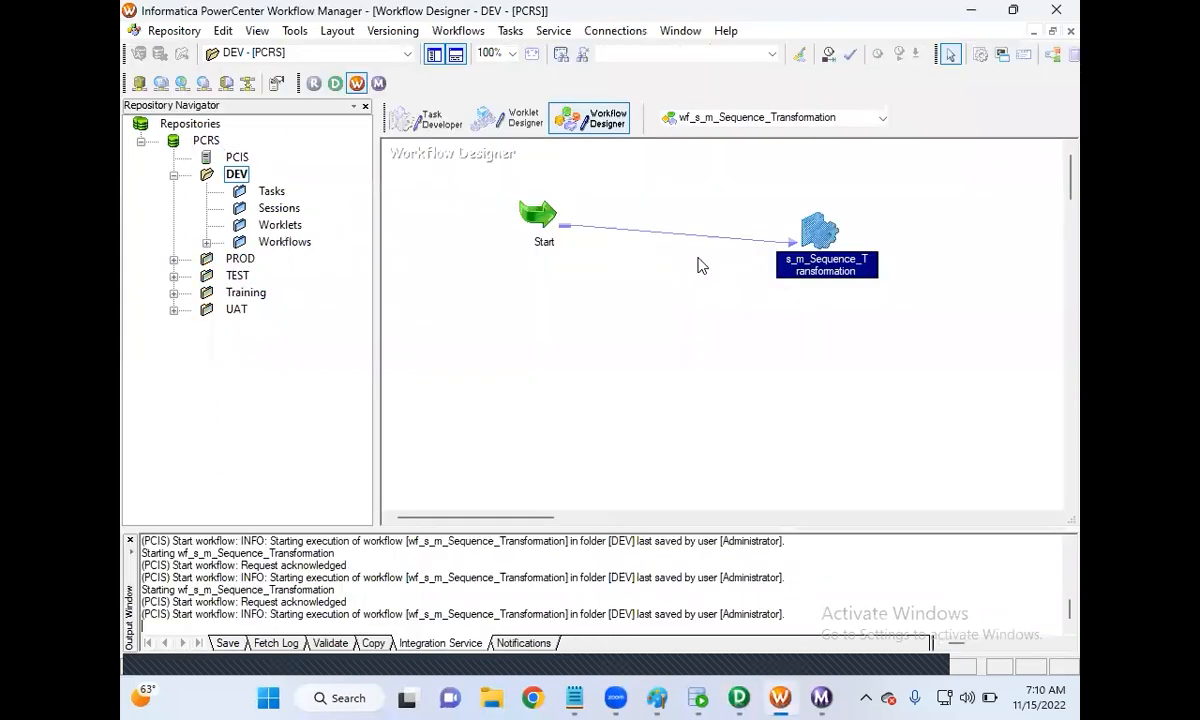
right_click(826, 240)
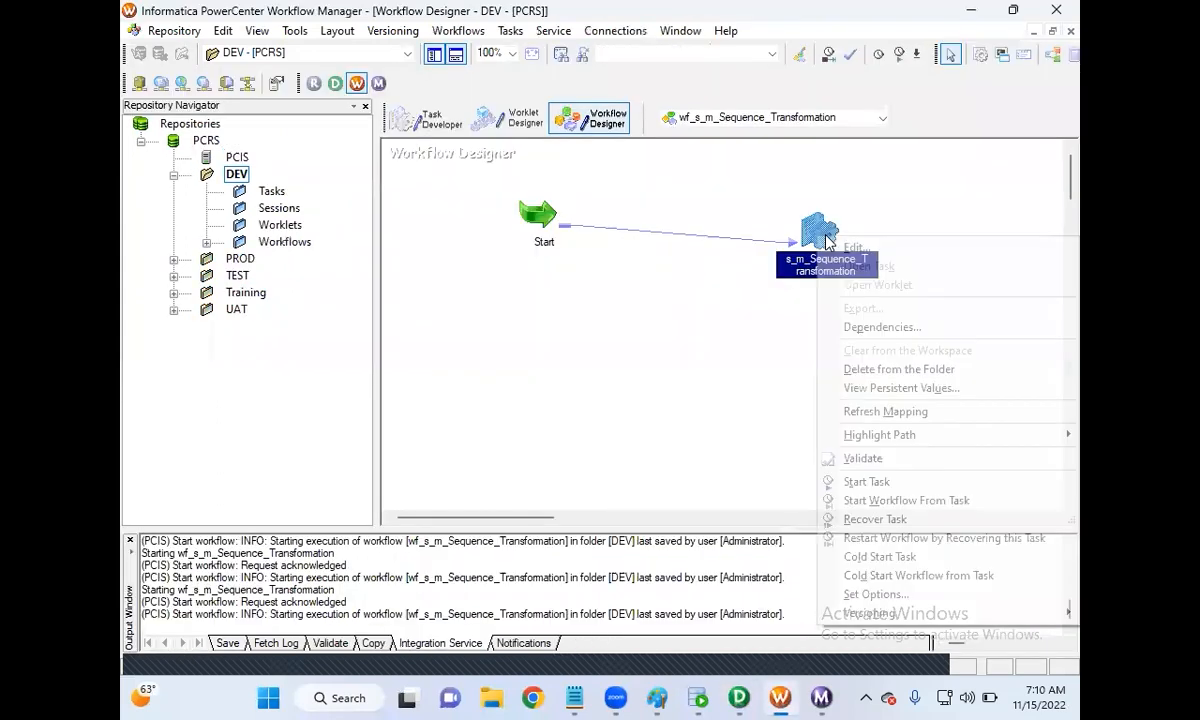
left_click(886, 412)
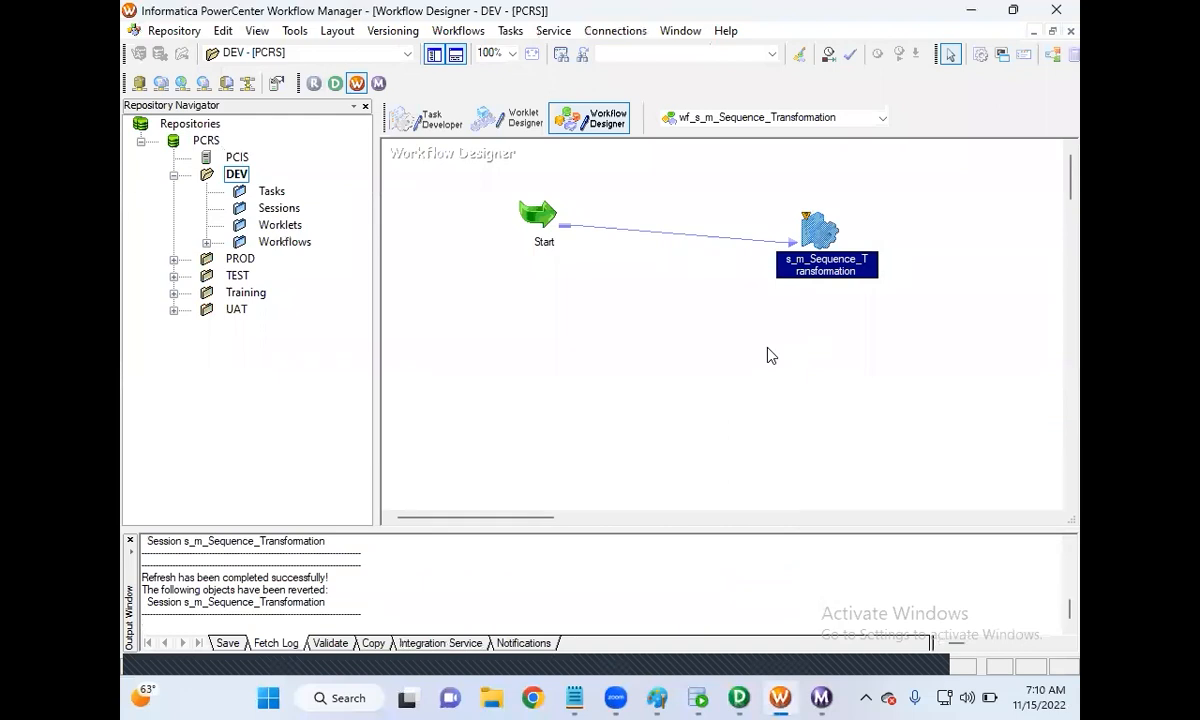
key("ctrl+s")
left_click(168, 30)
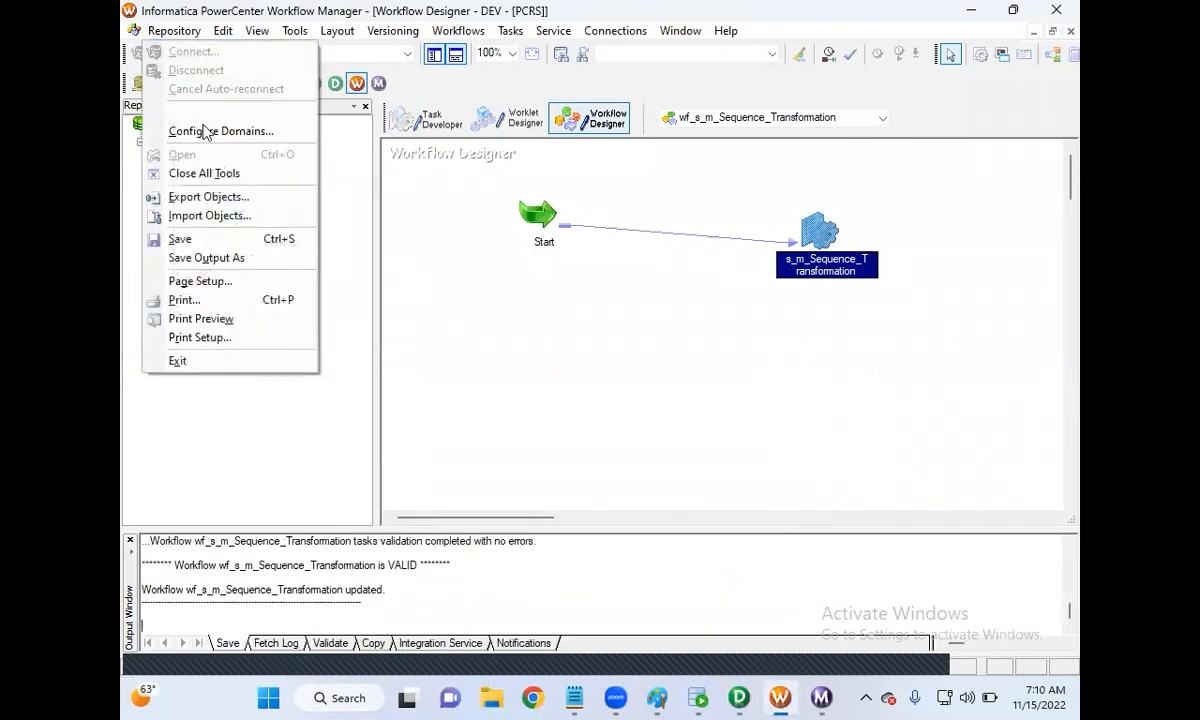
left_click(218, 240)
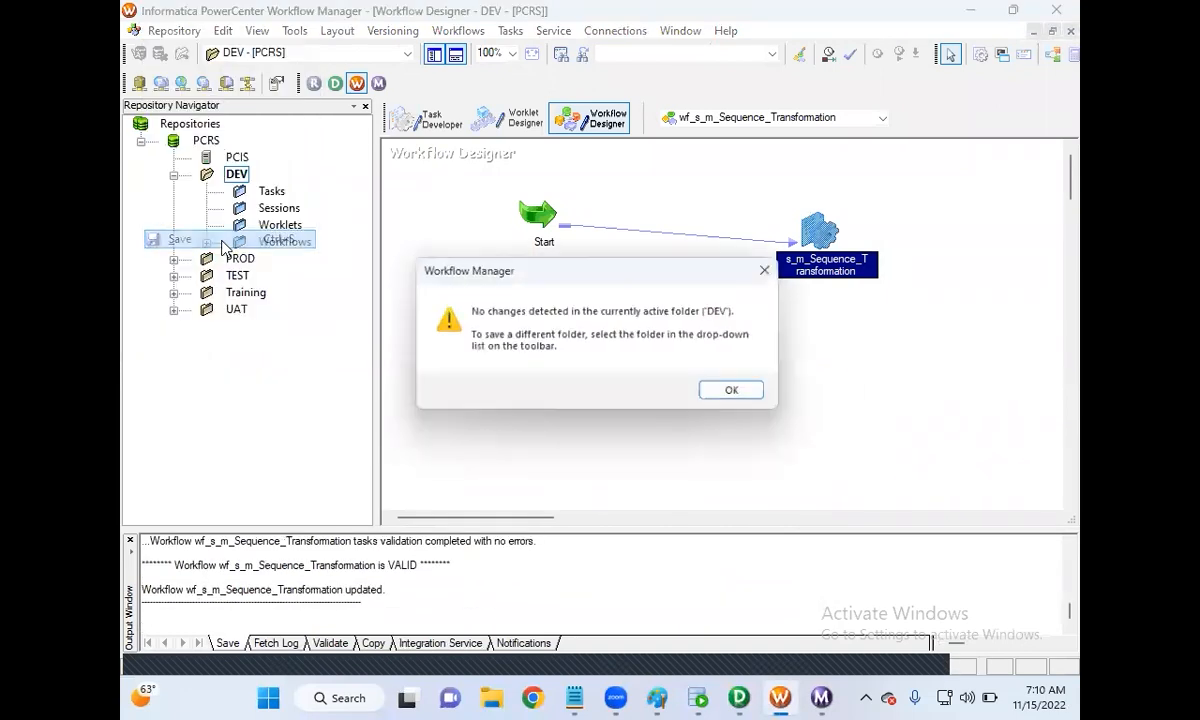
left_click(712, 392)
right_click(565, 348)
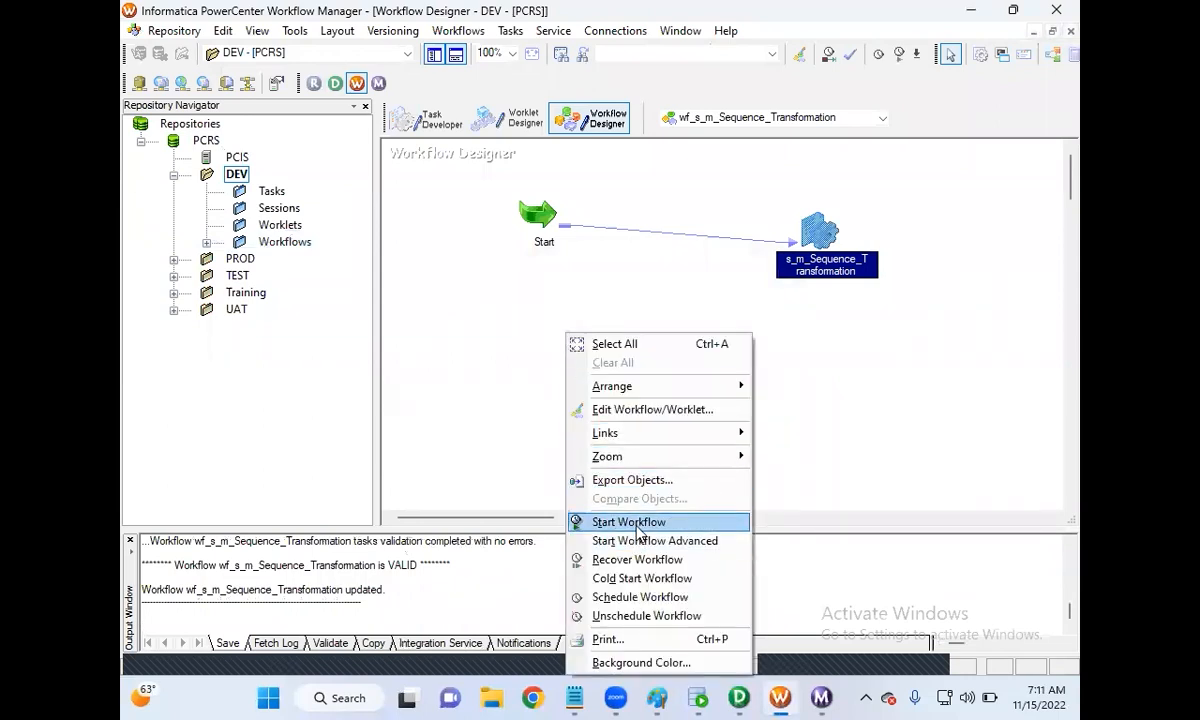
left_click(639, 528)
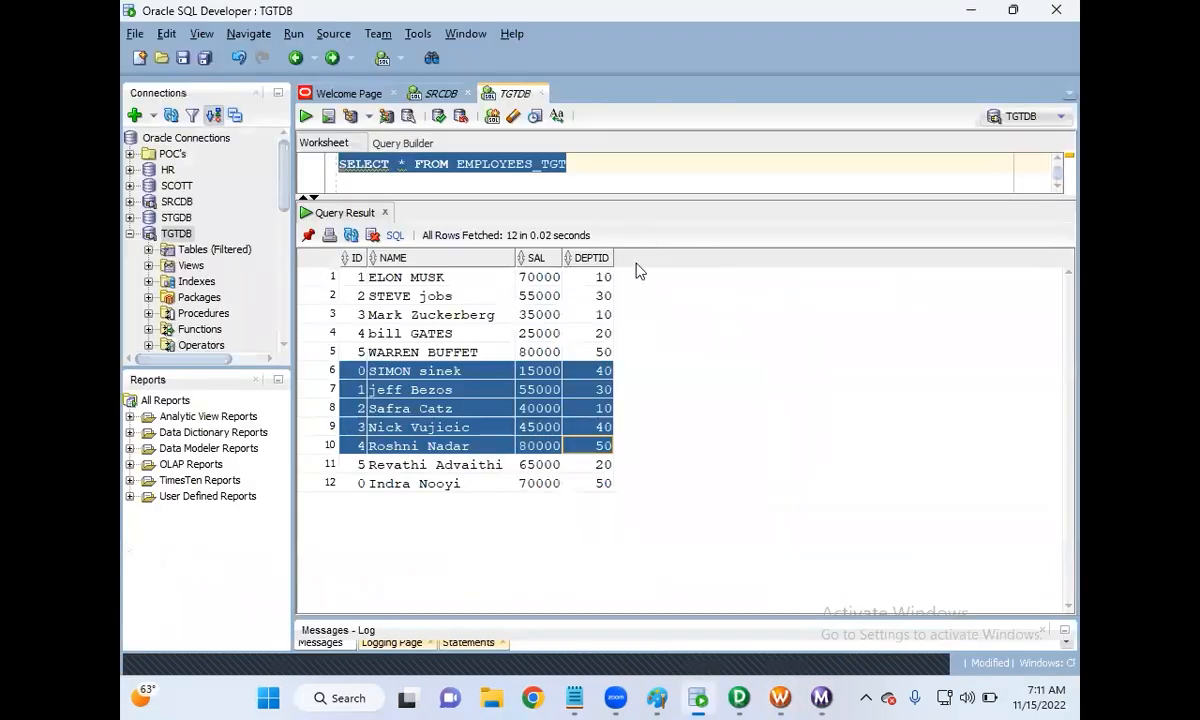
Step: Rerun the EMPLOYEES_TGT query and select row groups to confirm IDs cycle 1–5 with no zeros
left_click(698, 698)
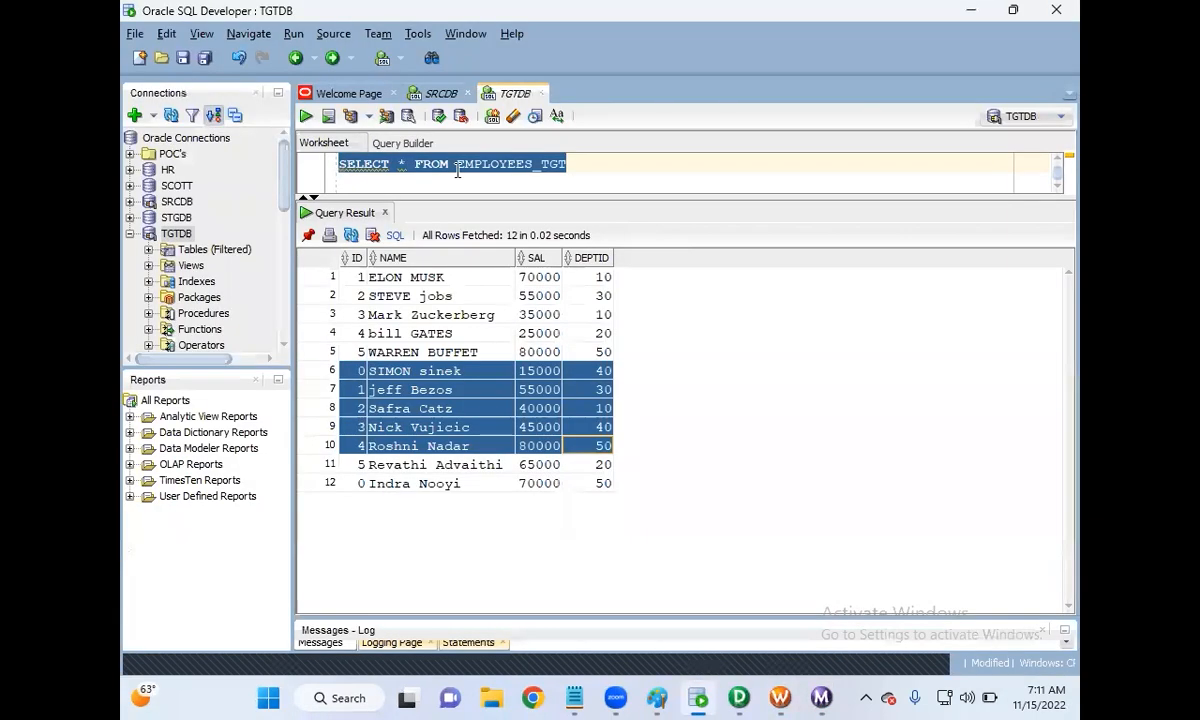
left_click(306, 116)
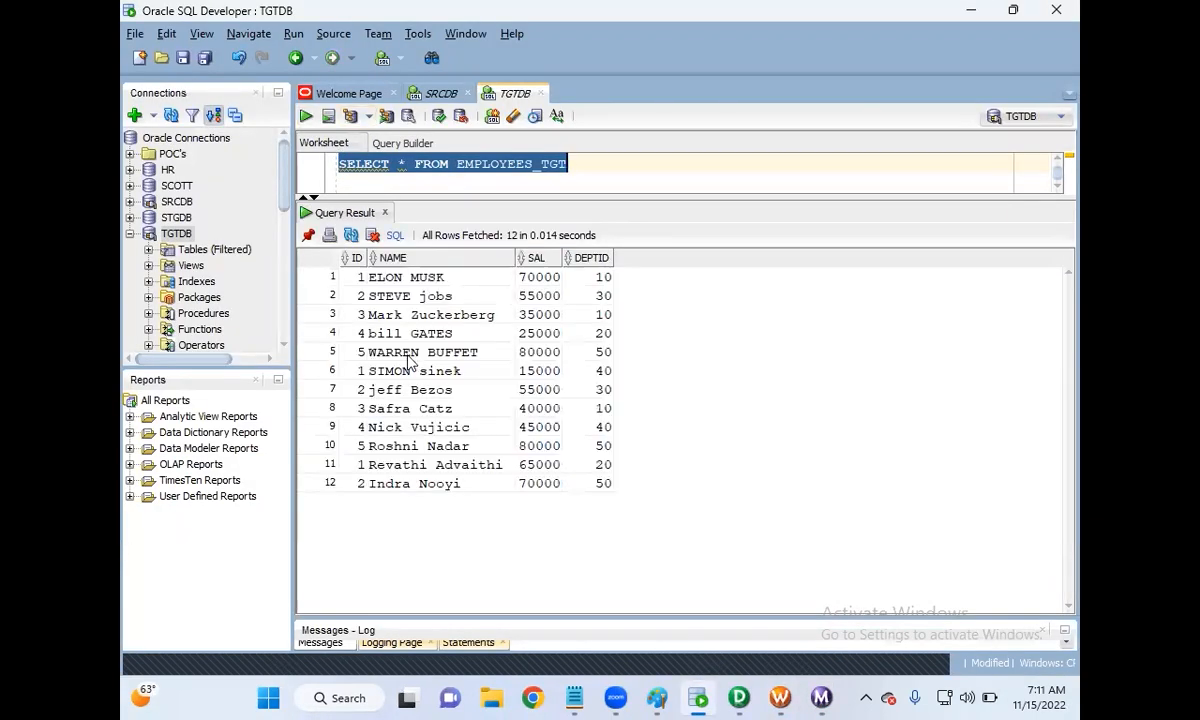
left_click_drag(360, 285, 572, 352)
left_click_drag(355, 371, 345, 402)
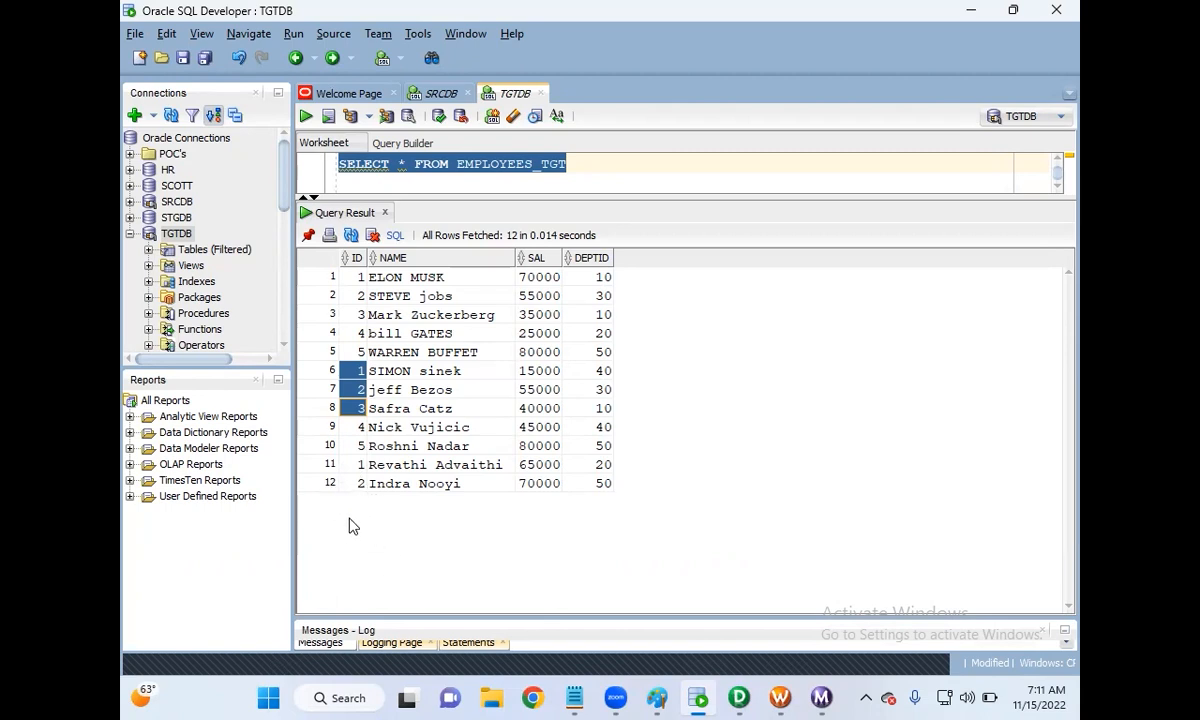
left_click(332, 484)
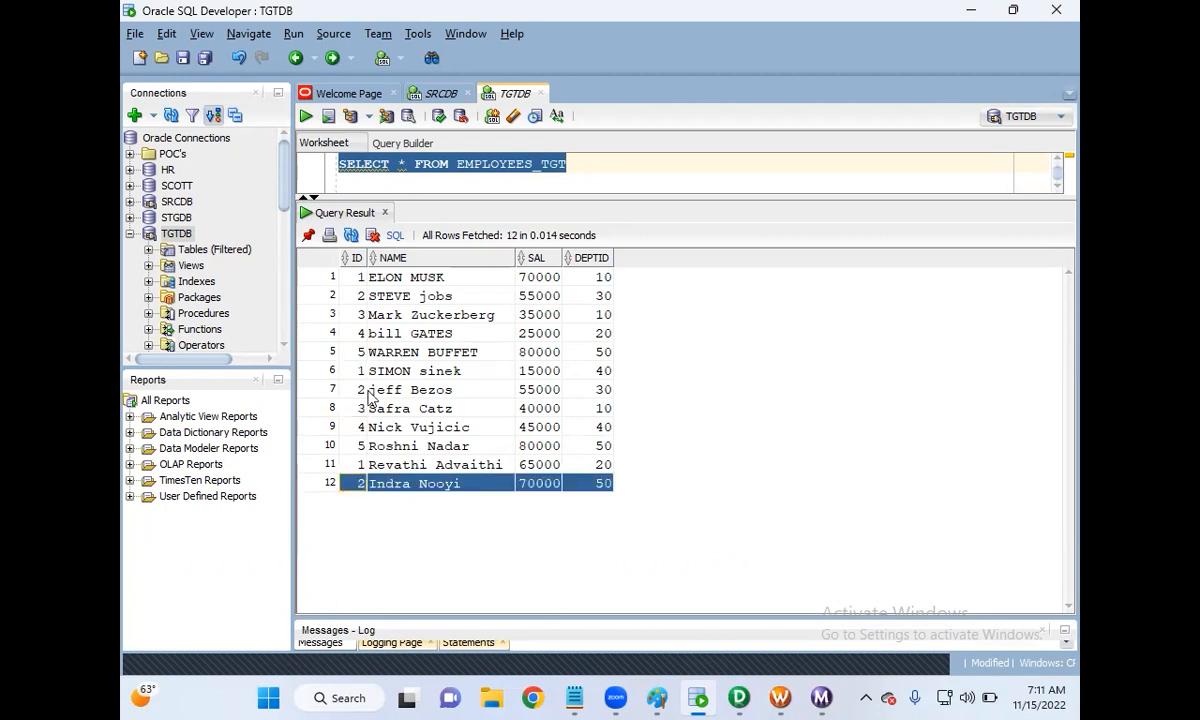
left_click_drag(358, 283, 368, 455)
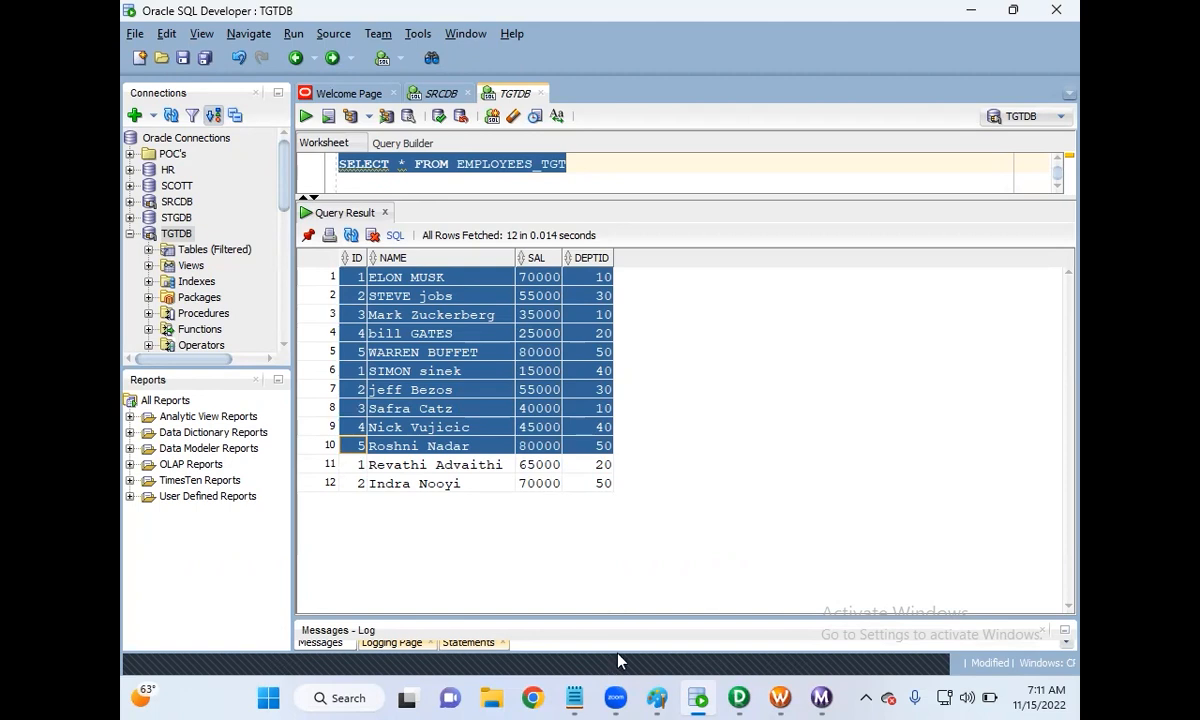
Step: Check SEQ_EMPID's ports, close its settings, and widen the mapping workspace to show EMPLOYEES_TGT
left_click(748, 698)
double_click(745, 238)
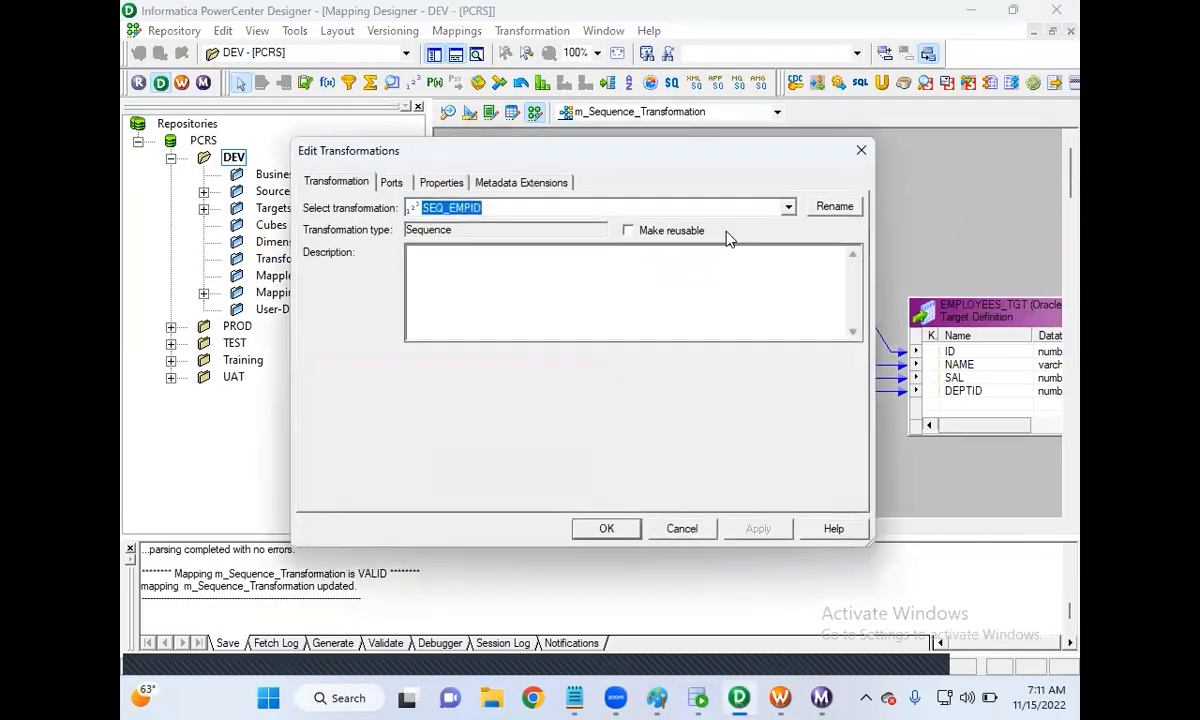
left_click(396, 183)
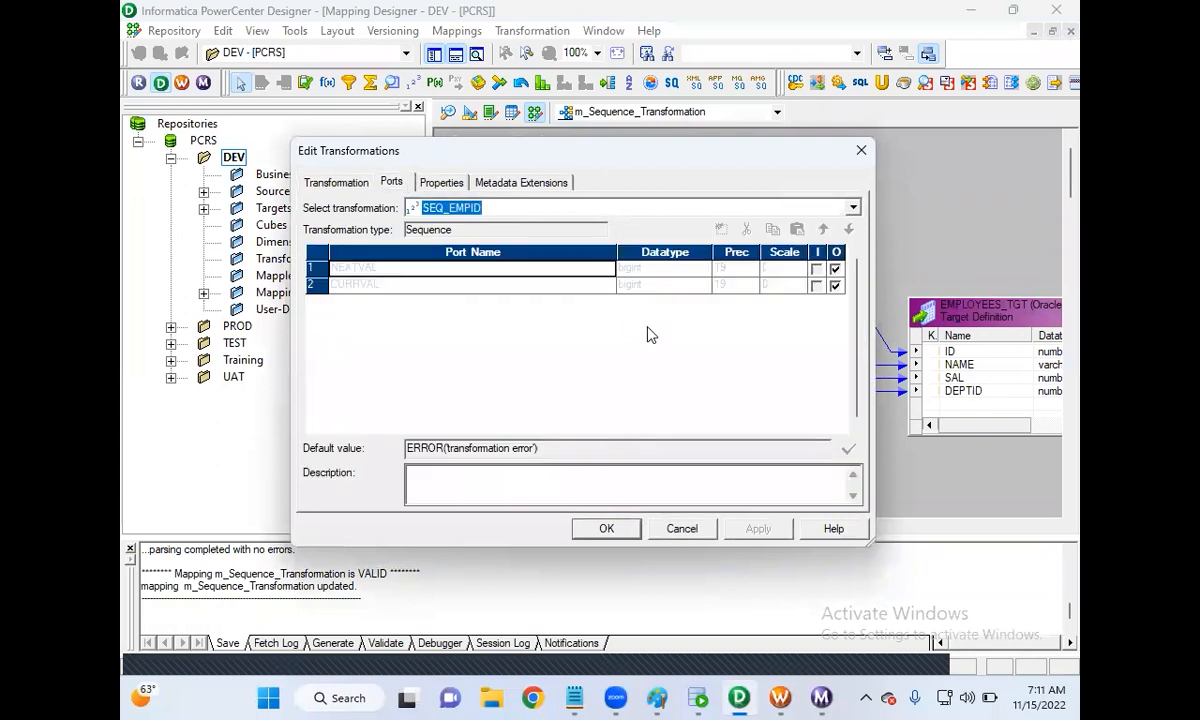
left_click(688, 534)
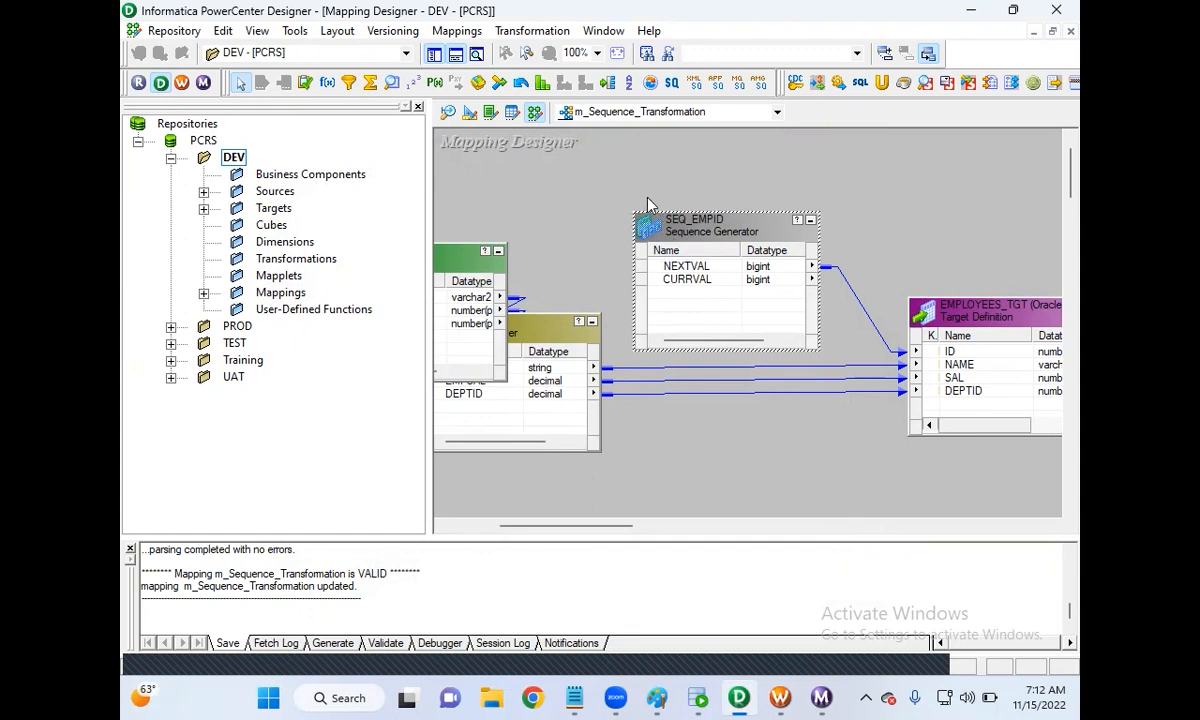
left_click_drag(428, 238, 325, 241)
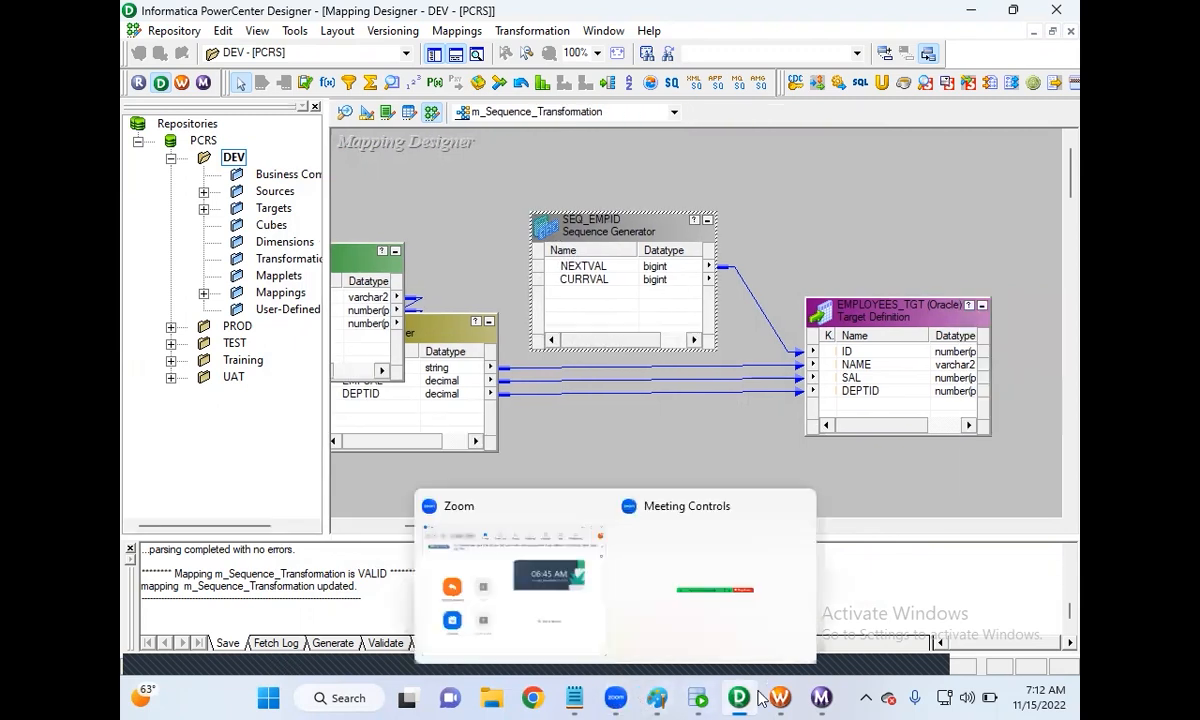
mouse_move(747, 697)
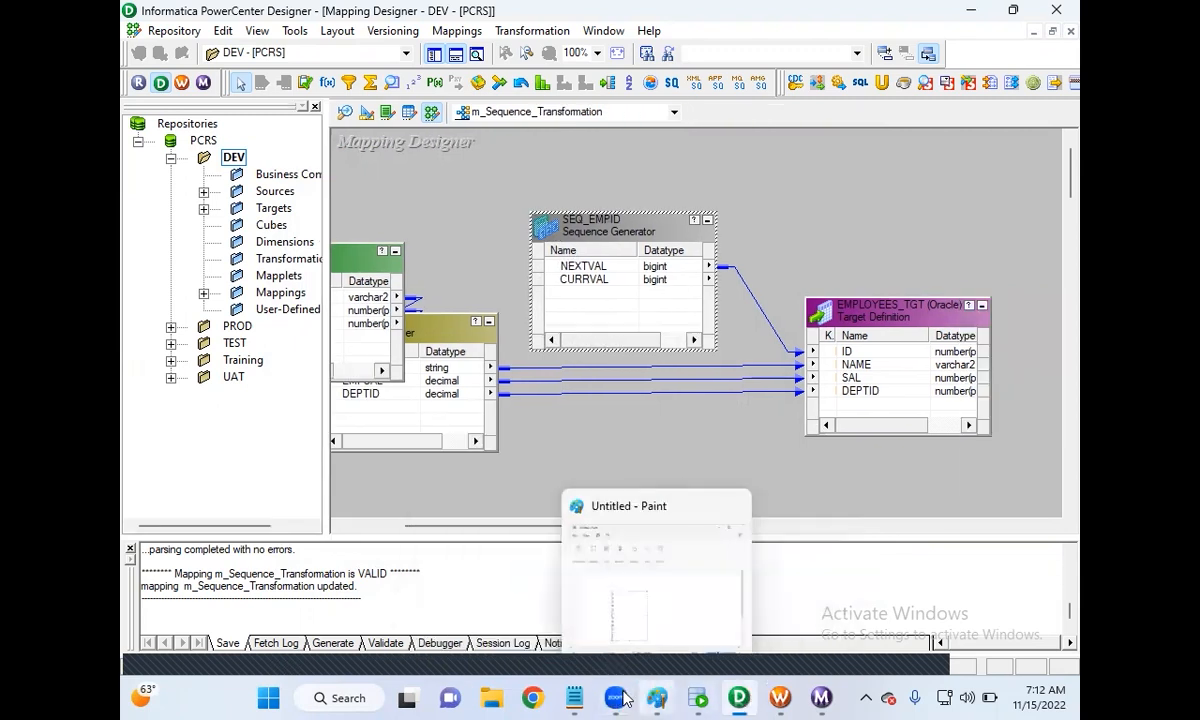
Step: Add a capitalised NOTE: heading in Notepad with a first item reading '1. RESET'
left_click(575, 696)
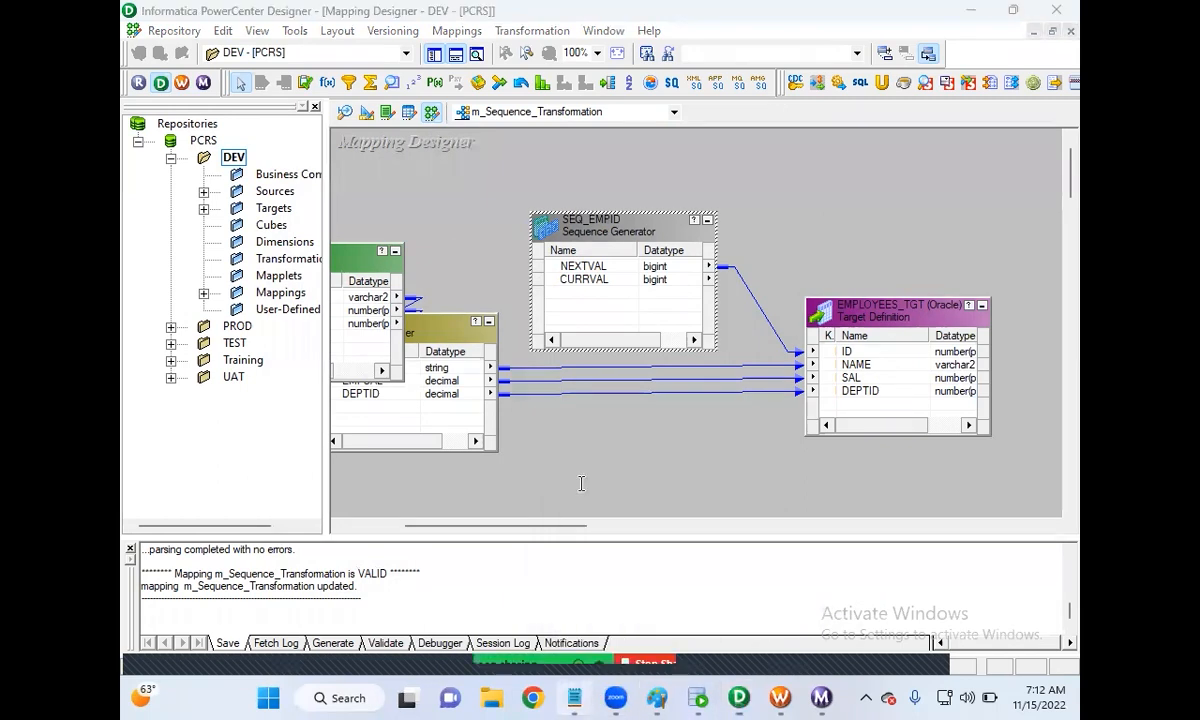
type("note")
key("BackSpace")
key("BackSpace")
key("BackSpace")
key("BackSpace")
key("Caps_Lock")
type("NOTE:")
key("Return")
key("Return")
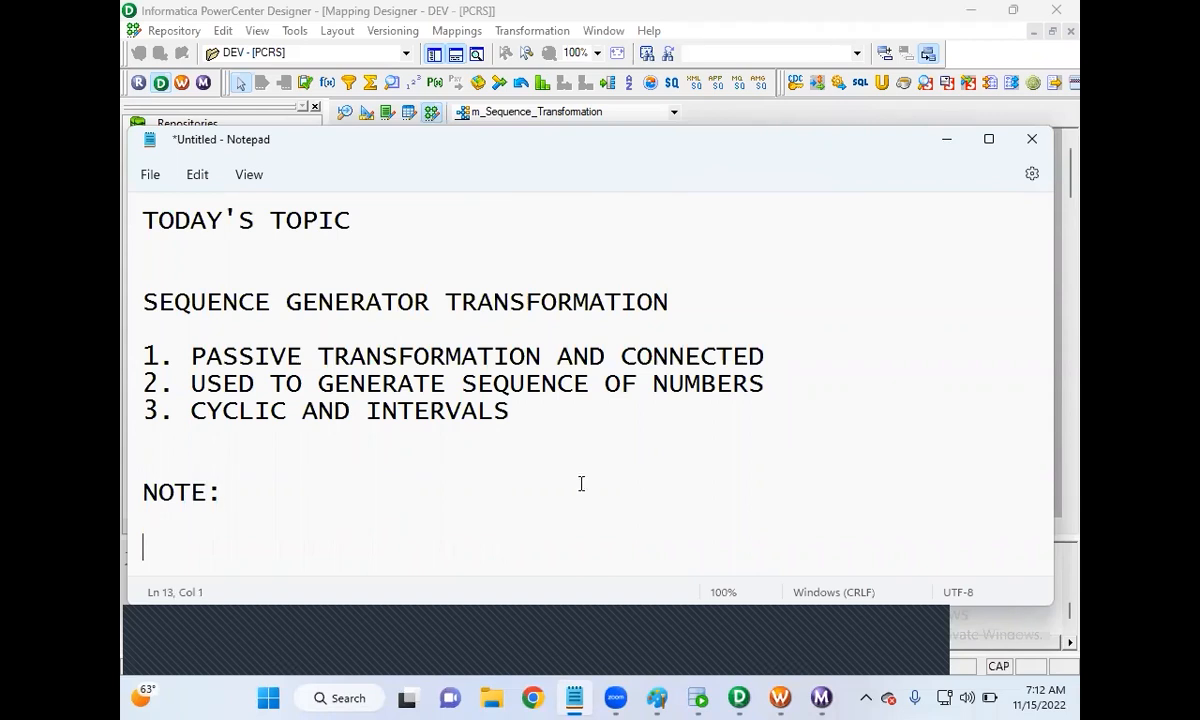
type("1. RSET")
key("BackSpace")
key("BackSpace")
key("BackSpace")
type("ESET")
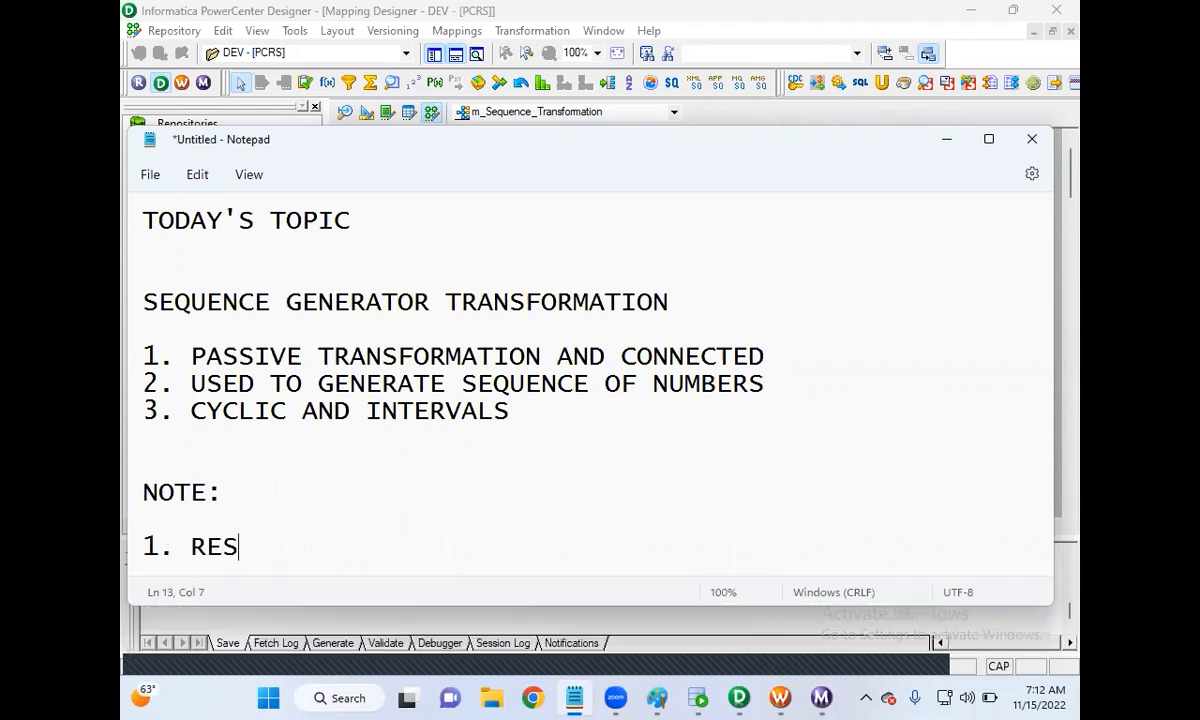